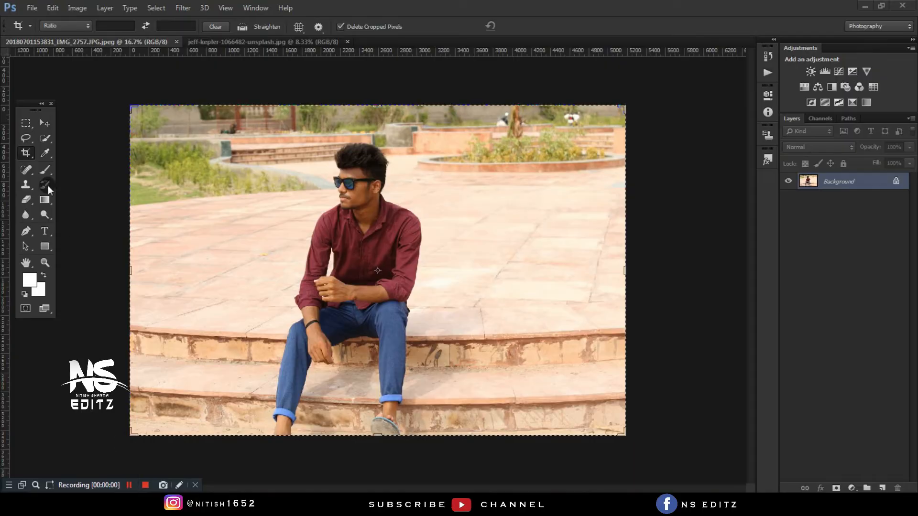
- Crop away both sides of the photo to a portrait frame around the seated man and unlock the background layer
{"action": "left_click", "coordinate": [46, 124]}
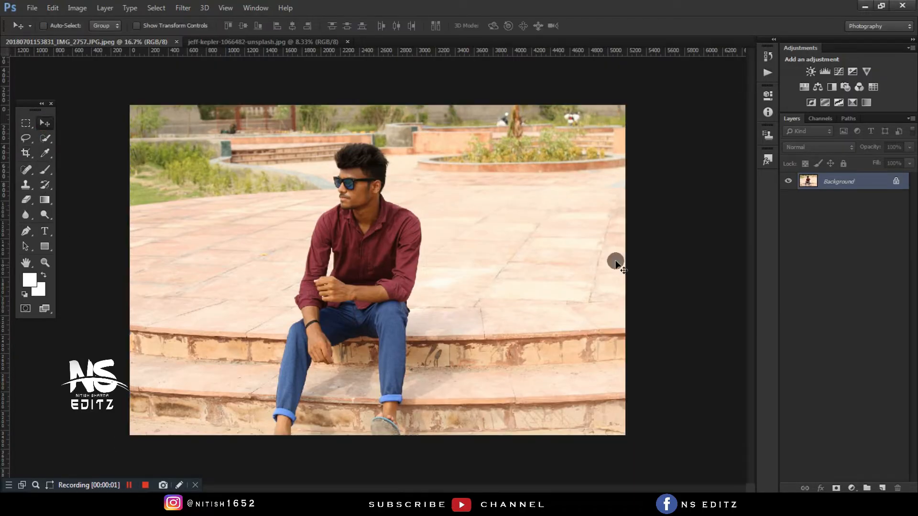
{"action": "left_click", "coordinate": [25, 155]}
{"action": "left_click_drag", "start_coordinate": [622, 269], "coordinate": [557, 272]}
{"action": "left_click_drag", "start_coordinate": [205, 288], "coordinate": [239, 271]}
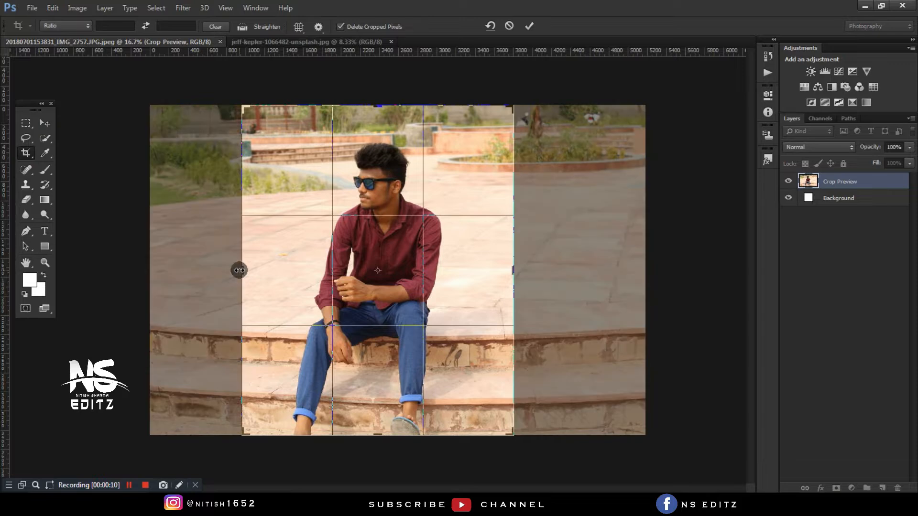
{"action": "key", "text": "Return"}
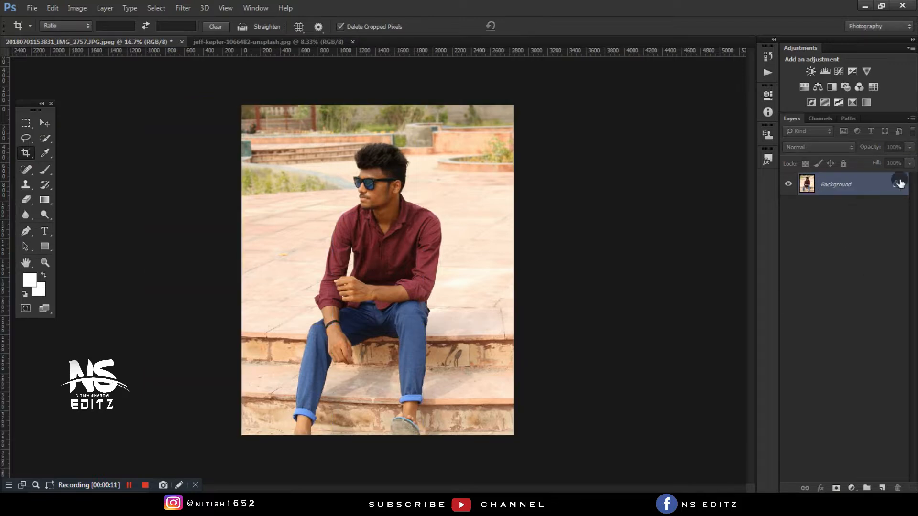
{"action": "left_click", "coordinate": [47, 123]}
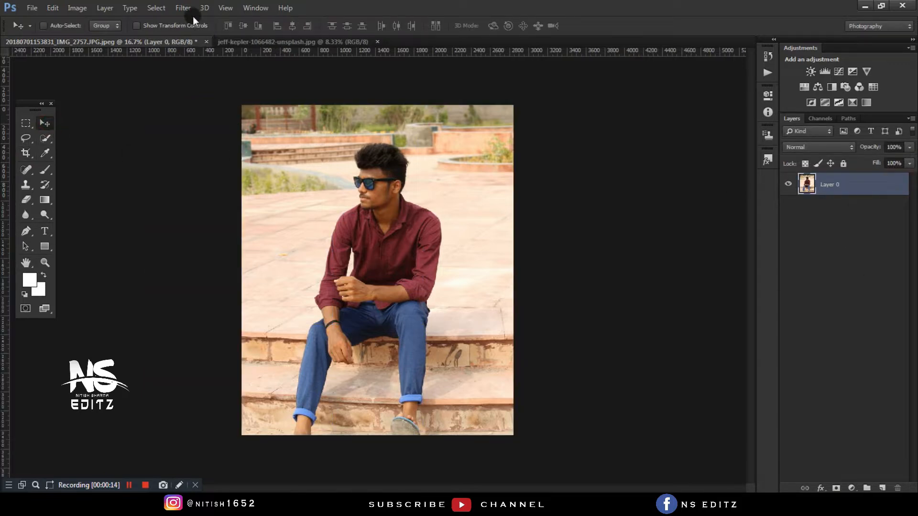
- Open the Camera Raw filter and set Blacks to -17, Shadows to +50, Contrast to +7 and Clarity to +25
{"action": "left_click", "coordinate": [184, 7]}
{"action": "left_click", "coordinate": [194, 75]}
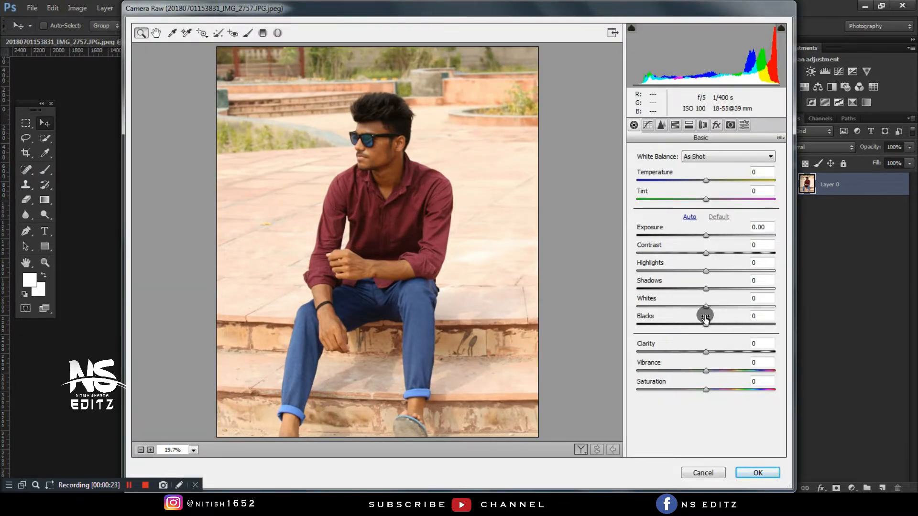
{"action": "left_click_drag", "start_coordinate": [706, 324], "coordinate": [697, 323]}
{"action": "left_click_drag", "start_coordinate": [706, 288], "coordinate": [740, 289]}
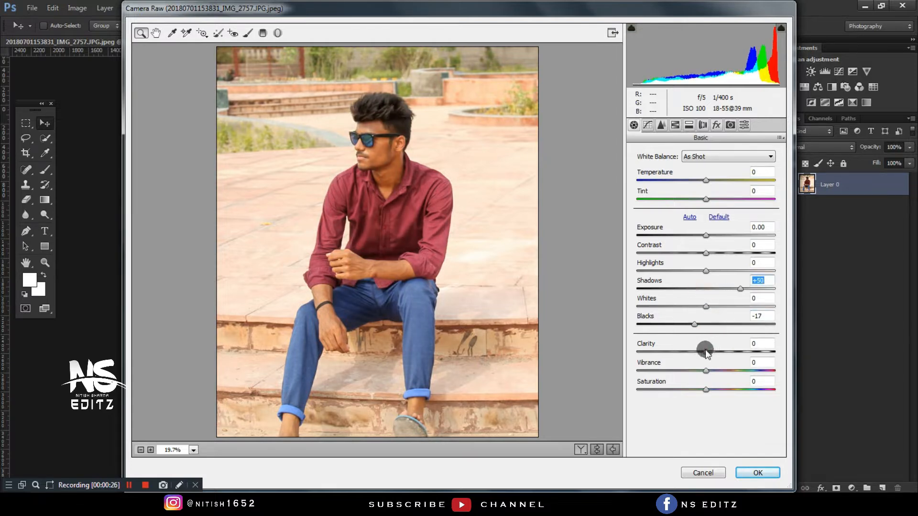
{"action": "left_click_drag", "start_coordinate": [706, 352], "coordinate": [719, 352]}
{"action": "left_click_drag", "start_coordinate": [713, 274], "coordinate": [711, 254]}
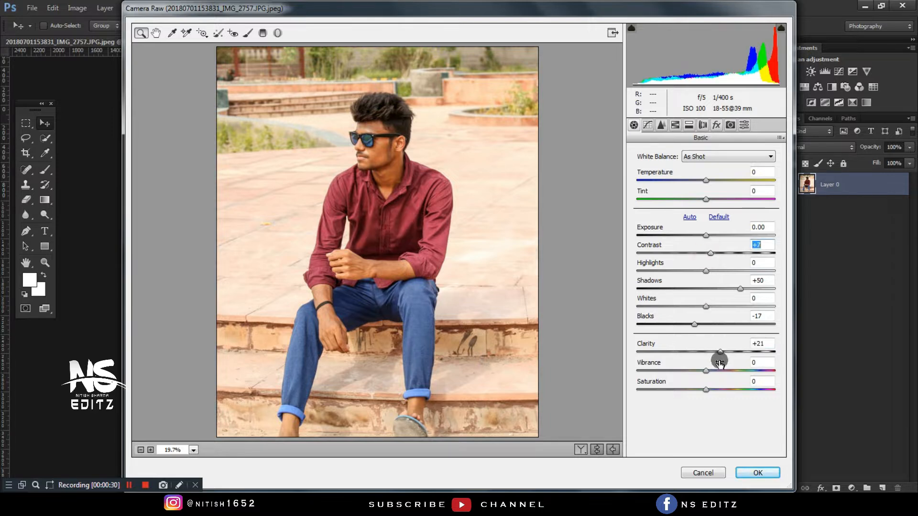
{"action": "left_click_drag", "start_coordinate": [720, 352], "coordinate": [725, 354]}
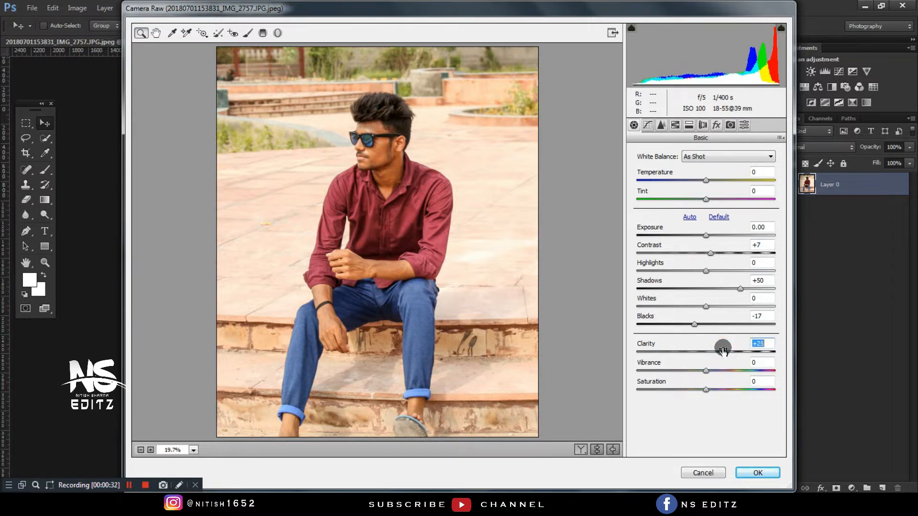
- Set the Camera Raw Whites to -43 and Highlights to -50
{"action": "left_click", "coordinate": [661, 125]}
{"action": "left_click", "coordinate": [634, 124]}
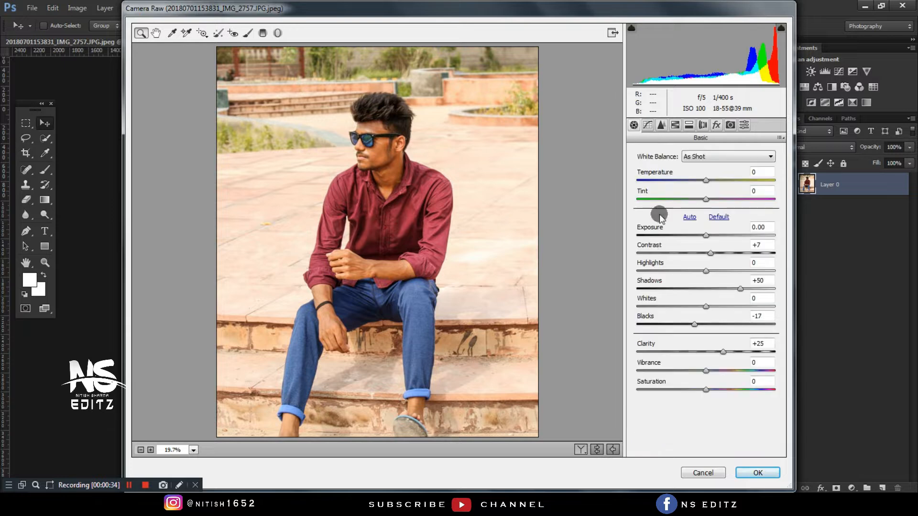
{"action": "left_click_drag", "start_coordinate": [669, 268], "coordinate": [653, 270]}
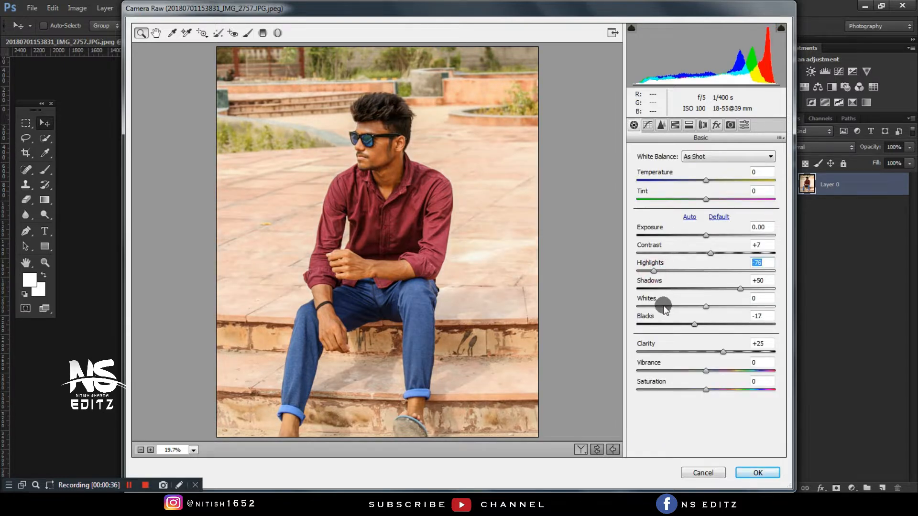
{"action": "left_click", "coordinate": [675, 306]}
{"action": "left_click", "coordinate": [671, 271]}
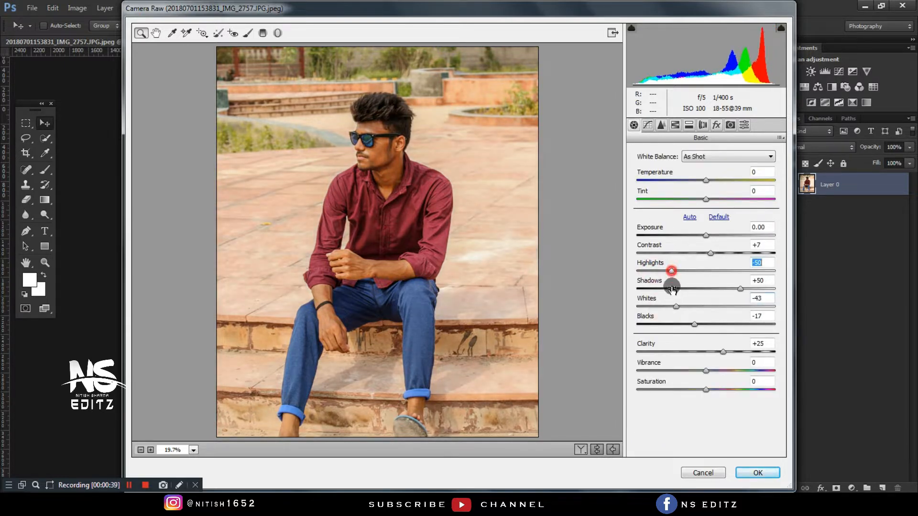
- In the HSL adjustments, set Oranges saturation to -18 and Oranges luminance to +3
{"action": "left_click", "coordinate": [675, 125]}
{"action": "left_click", "coordinate": [702, 170]}
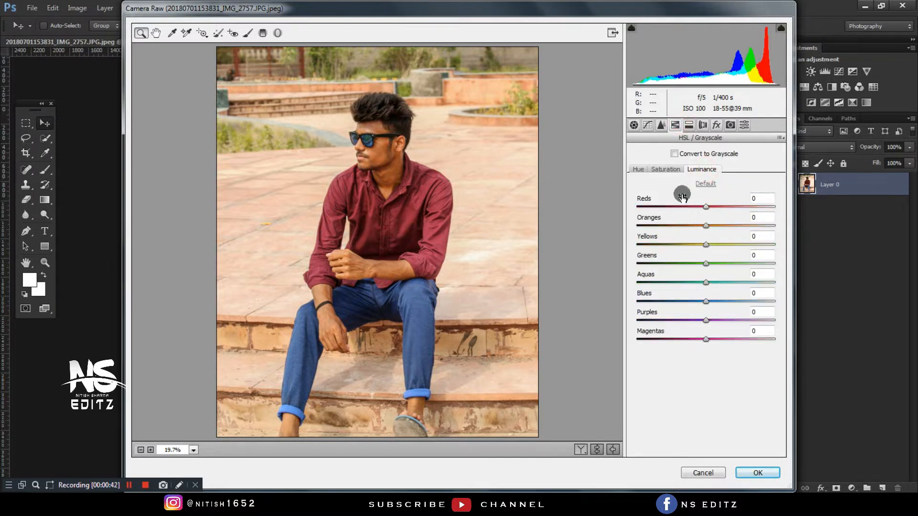
{"action": "left_click", "coordinate": [666, 169]}
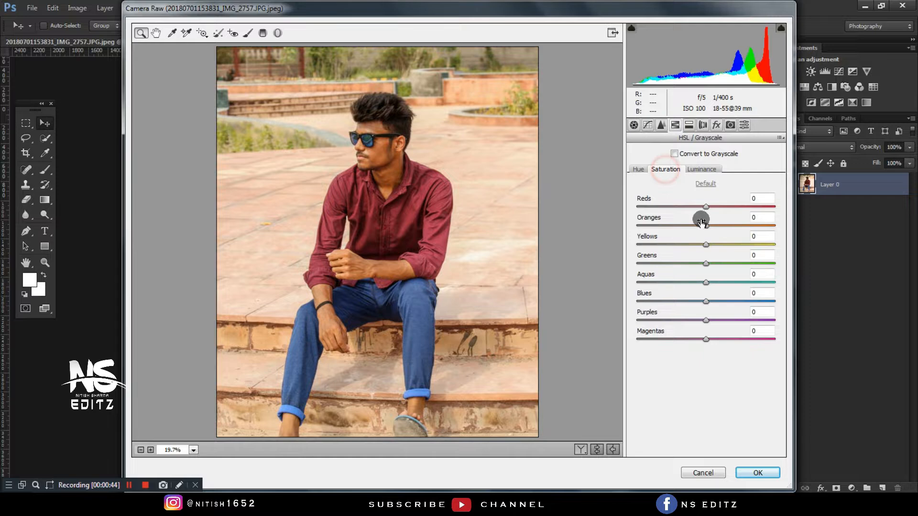
{"action": "mouse_move", "coordinate": [703, 225]}
{"action": "left_mouse_down"}
{"action": "mouse_move", "coordinate": [695, 226]}
{"action": "mouse_move", "coordinate": [711, 228]}
{"action": "left_mouse_up"}
{"action": "left_click", "coordinate": [701, 170]}
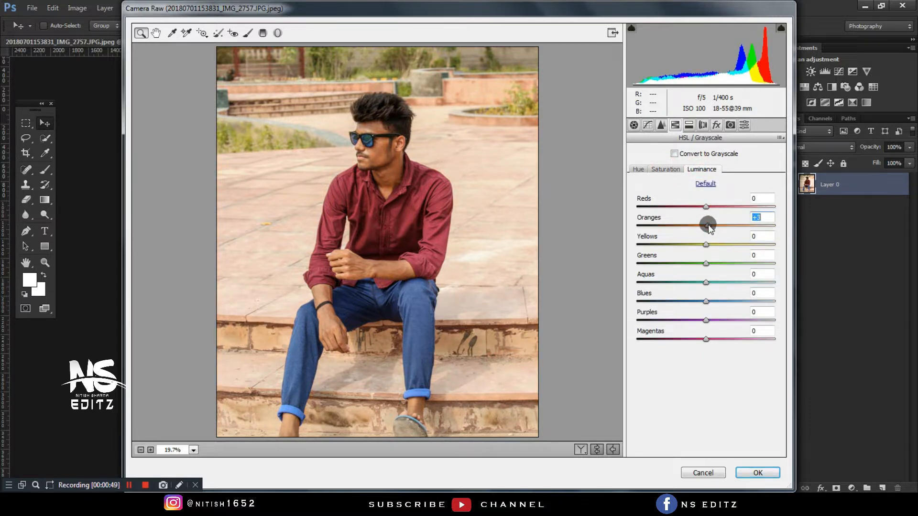
- Set the saturation of Blues to +30 and Reds to +10, and apply the Camera Raw filter
{"action": "left_click", "coordinate": [638, 169]}
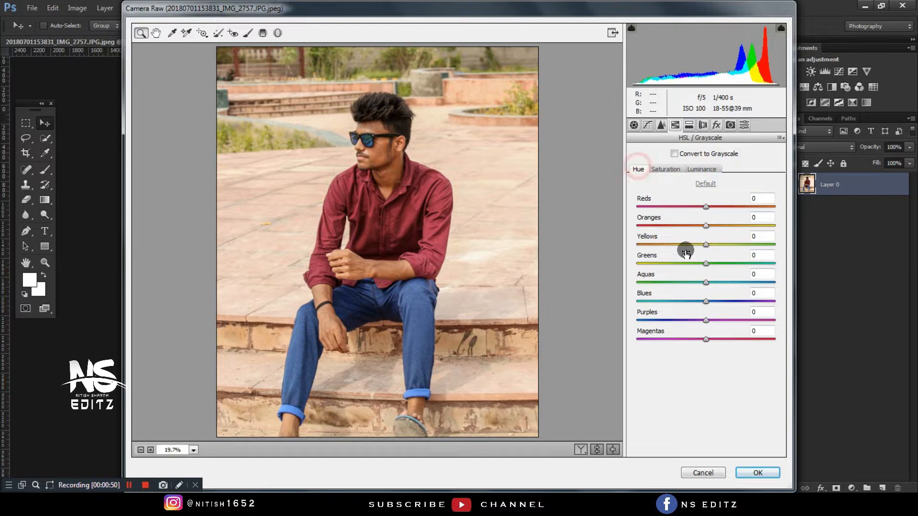
{"action": "left_click", "coordinate": [667, 175]}
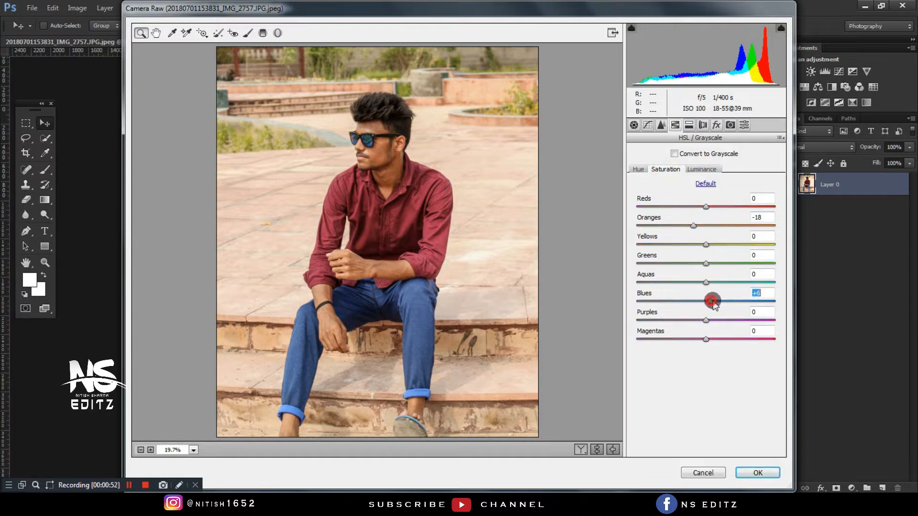
{"action": "left_click_drag", "start_coordinate": [713, 302], "coordinate": [727, 301]}
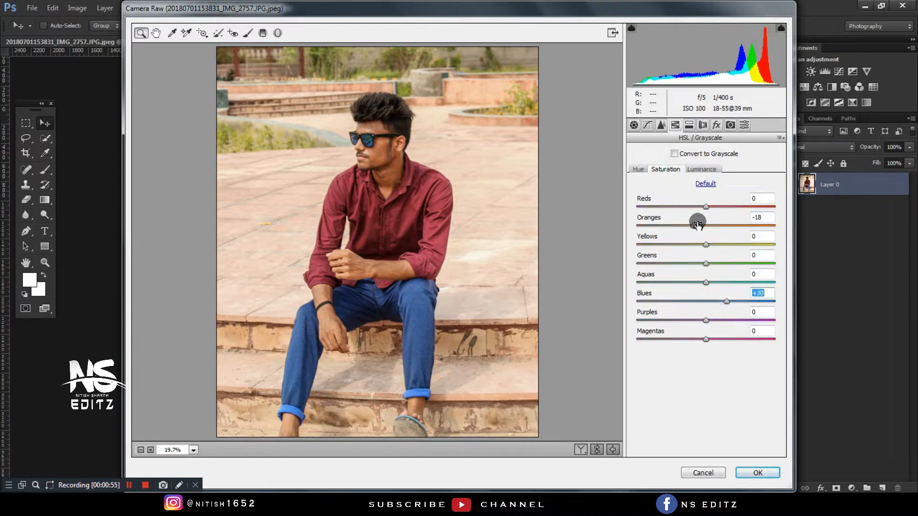
{"action": "left_click_drag", "start_coordinate": [704, 209], "coordinate": [715, 211]}
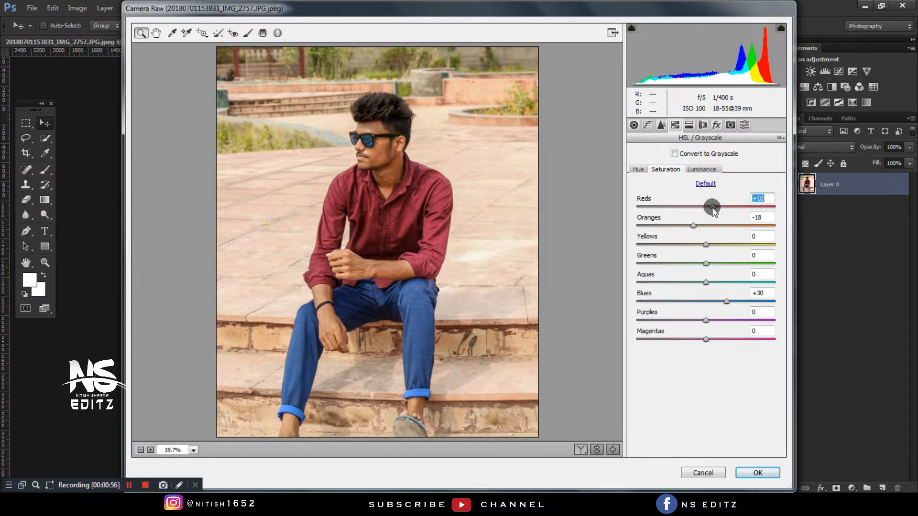
{"action": "left_click", "coordinate": [749, 473]}
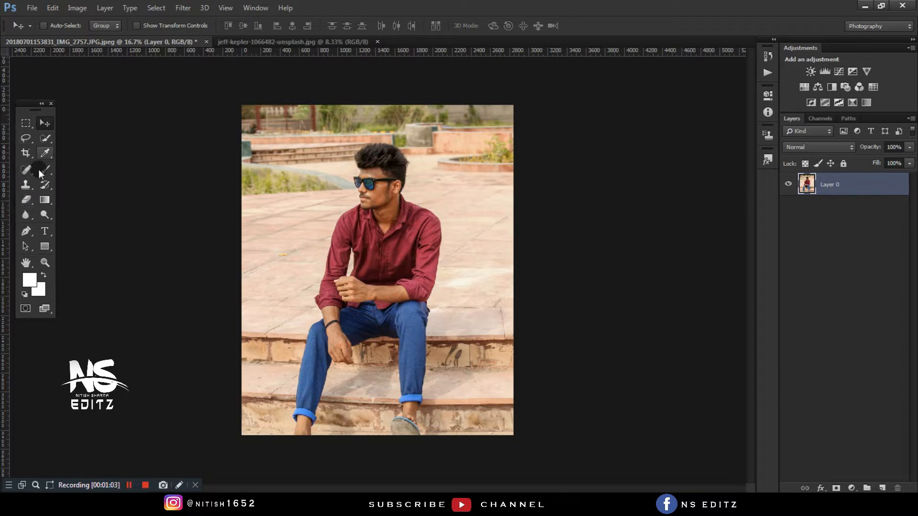
- Start a Pen tool path at the bare ankle on the photo's lower edge and trace up the trouser leg's outer edge
{"action": "left_click", "coordinate": [30, 229]}
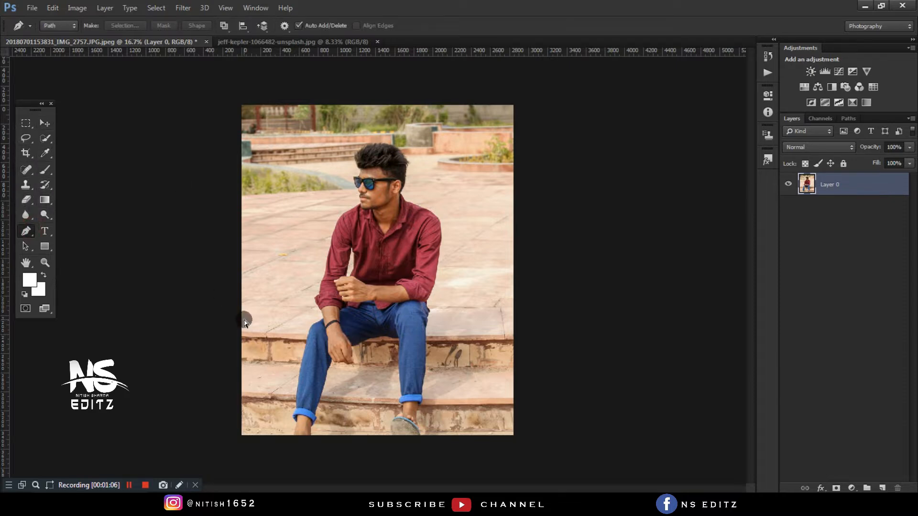
{"action": "key", "text": "ctrl+plus"}
{"action": "key", "text": "ctrl+plus"}
{"action": "key", "text": "ctrl+plus"}
{"action": "key", "text": "ctrl+plus"}
{"action": "key", "text": "ctrl+plus"}
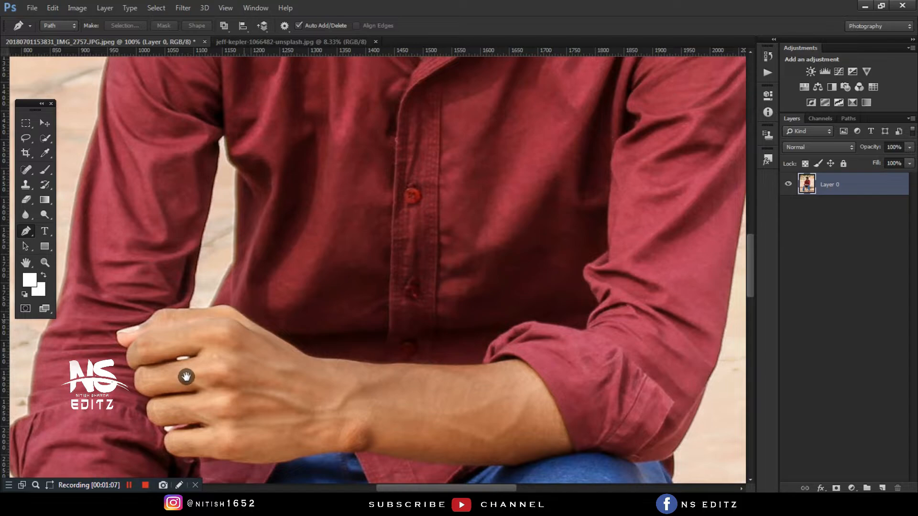
{"action": "left_click_drag", "start_coordinate": [190, 403], "coordinate": [330, 119]}
{"action": "left_click_drag", "start_coordinate": [299, 225], "coordinate": [384, 52]}
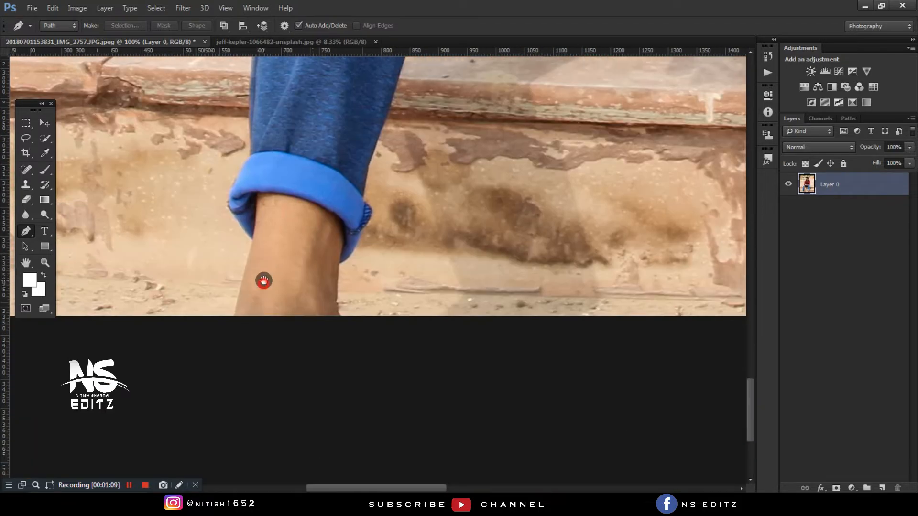
{"action": "left_click", "coordinate": [233, 316]}
{"action": "left_click_drag", "start_coordinate": [250, 201], "coordinate": [261, 311]}
{"action": "left_click", "coordinate": [240, 313]}
{"action": "left_click_drag", "start_coordinate": [260, 269], "coordinate": [261, 254]}
{"action": "left_click_drag", "start_coordinate": [262, 182], "coordinate": [266, 161]}
{"action": "left_click_drag", "start_coordinate": [266, 158], "coordinate": [266, 309]}
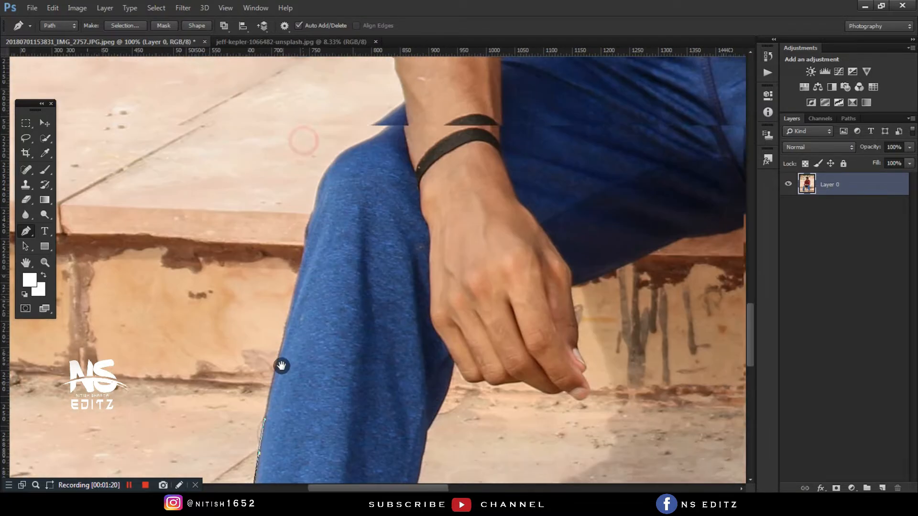
- Continue the path past the rolled sleeve and around the man's whole outline, closing it at the starting point by the ankle
{"action": "scroll", "coordinate": [306, 248], "scroll_direction": "up", "scroll_amount": 3}
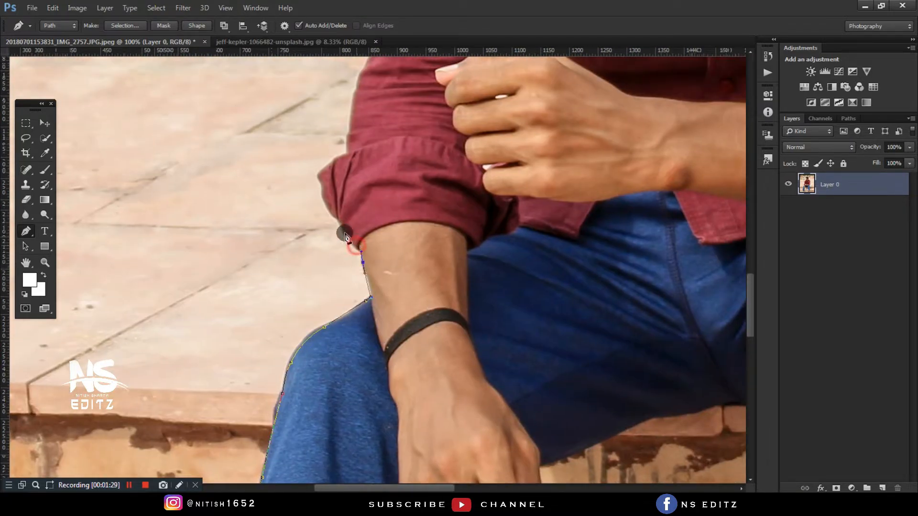
{"action": "left_click", "coordinate": [322, 187]}
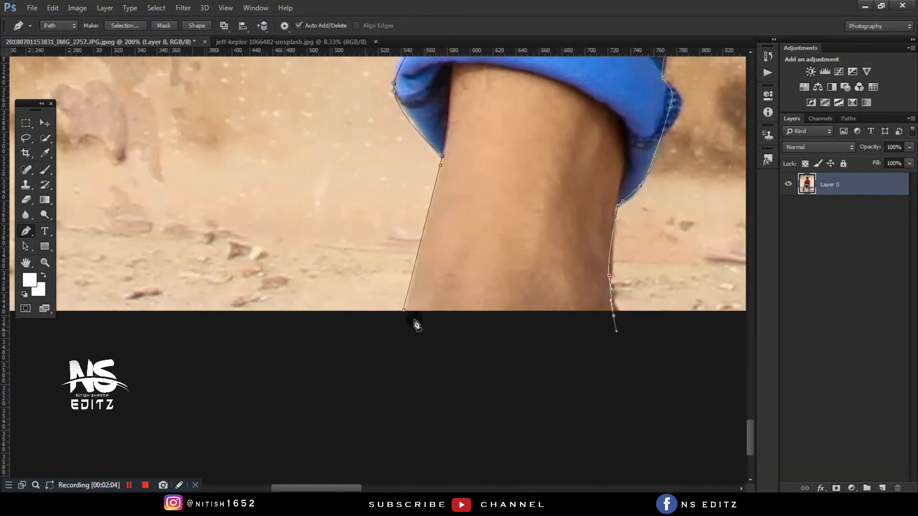
{"action": "left_click", "coordinate": [404, 311]}
{"action": "key", "text": "ctrl+minus"}
{"action": "key", "text": "ctrl+minus"}
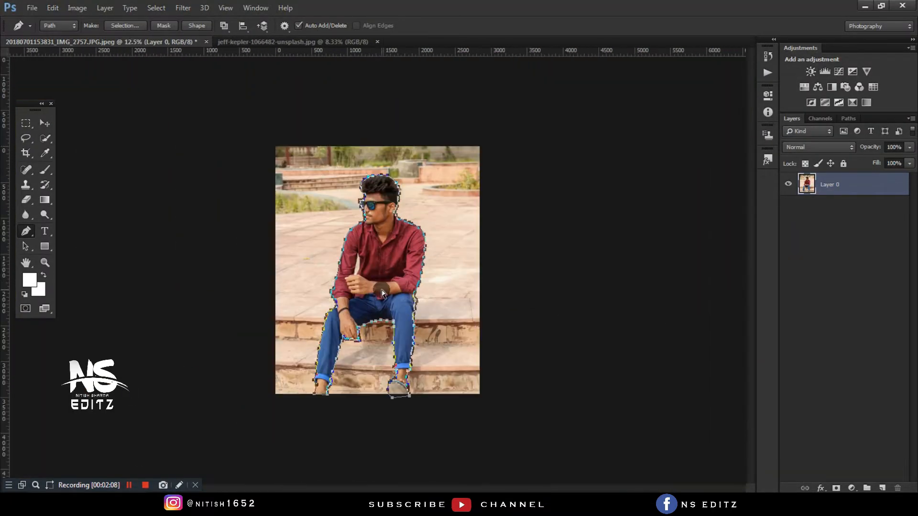
- Start a second path in the gap between the arm and torso, tracing the torso edge down to the hand
{"action": "key", "text": "ctrl+plus"}
{"action": "key", "text": "ctrl+plus"}
{"action": "key", "text": "ctrl+plus"}
{"action": "key", "text": "ctrl+plus"}
{"action": "key", "text": "ctrl+plus"}
{"action": "key", "text": "ctrl+plus"}
{"action": "key", "text": "ctrl+plus"}
{"action": "key", "text": "ctrl+plus"}
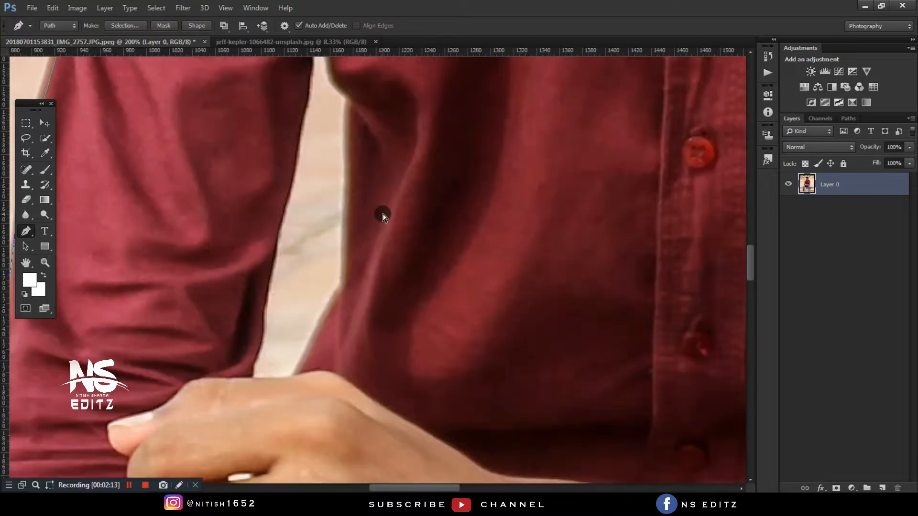
{"action": "left_click_drag", "start_coordinate": [352, 153], "coordinate": [368, 291]}
{"action": "left_click_drag", "start_coordinate": [340, 137], "coordinate": [348, 154]}
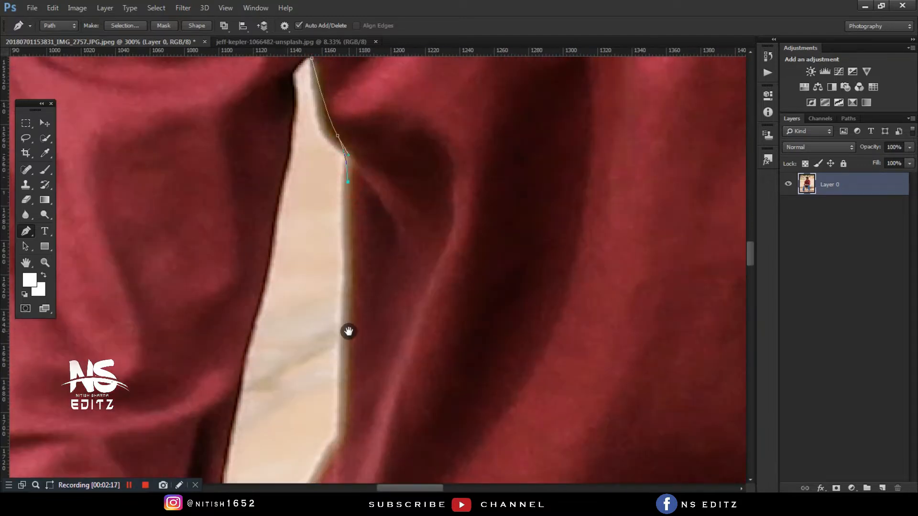
{"action": "left_click_drag", "start_coordinate": [348, 345], "coordinate": [358, 193]}
{"action": "left_click_drag", "start_coordinate": [358, 220], "coordinate": [358, 251]}
{"action": "left_click_drag", "start_coordinate": [327, 326], "coordinate": [312, 353]}
{"action": "left_click_drag", "start_coordinate": [285, 411], "coordinate": [315, 274]}
{"action": "left_click", "coordinate": [310, 282]}
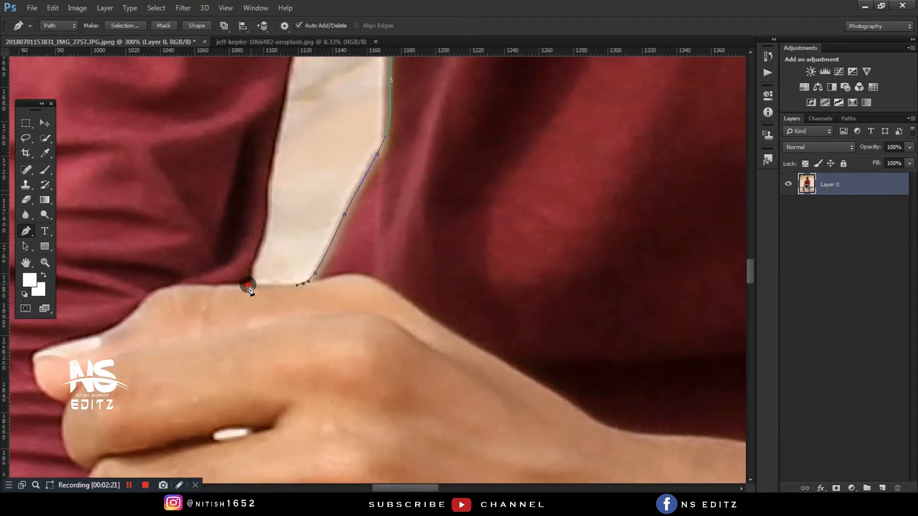
- Trace across the top of the hand and up the sleeve's inner edge to close the arm gap path
{"action": "left_click", "coordinate": [251, 286]}
{"action": "left_click", "coordinate": [262, 206]}
{"action": "left_click_drag", "start_coordinate": [282, 89], "coordinate": [274, 216]}
{"action": "left_click", "coordinate": [274, 217]}
{"action": "left_click_drag", "start_coordinate": [304, 67], "coordinate": [281, 235]}
{"action": "left_click", "coordinate": [285, 225]}
{"action": "left_click_drag", "start_coordinate": [297, 132], "coordinate": [295, 230]}
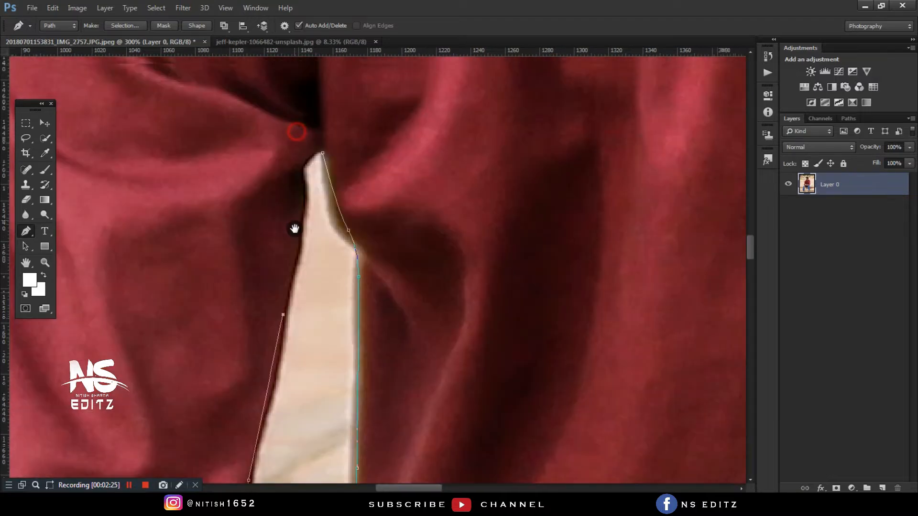
{"action": "left_click_drag", "start_coordinate": [302, 183], "coordinate": [303, 171]}
- Outline the small bright gap between the upper fingers with a closed path
{"action": "left_click_drag", "start_coordinate": [325, 421], "coordinate": [402, 171]}
{"action": "left_click_drag", "start_coordinate": [349, 411], "coordinate": [428, 152]}
{"action": "left_click", "coordinate": [335, 315]}
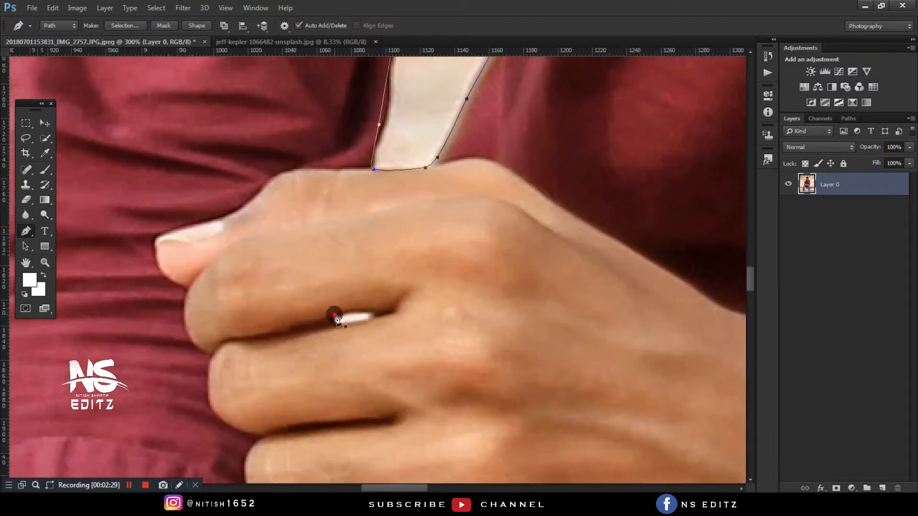
{"action": "left_click", "coordinate": [374, 317]}
{"action": "left_click_drag", "start_coordinate": [352, 324], "coordinate": [325, 316]}
{"action": "left_click", "coordinate": [351, 313]}
- Outline the small bright gap between the lower fingers with another closed path
{"action": "key", "text": "ctrl+minus"}
{"action": "key", "text": "ctrl+minus"}
{"action": "key", "text": "ctrl+minus"}
{"action": "key", "text": "ctrl+plus"}
{"action": "key", "text": "ctrl+plus"}
{"action": "mouse_move", "coordinate": [366, 354]}
{"action": "left_mouse_down"}
{"action": "mouse_move", "coordinate": [375, 250]}
{"action": "mouse_move", "coordinate": [389, 233]}
{"action": "left_mouse_up"}
{"action": "left_click", "coordinate": [345, 316]}
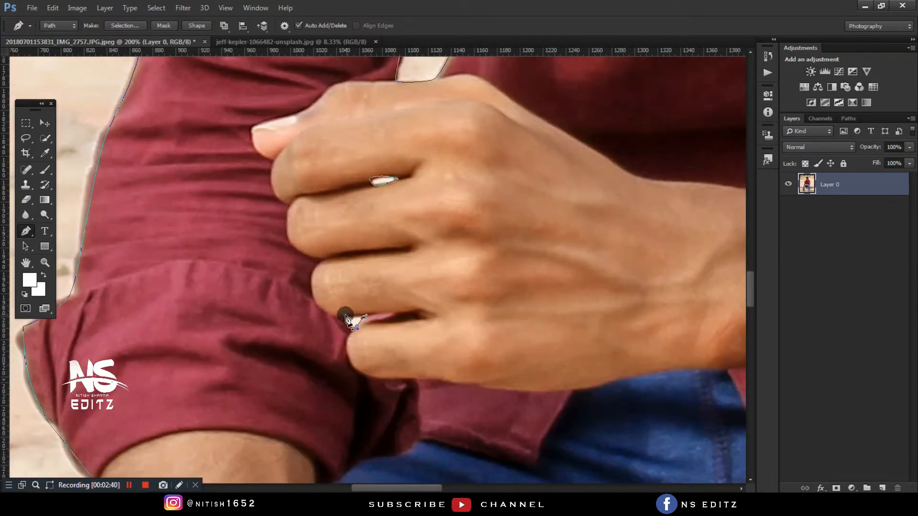
- Convert the finished paths into a new anti-aliased selection with a feather radius of 0 pixels
{"action": "key", "text": "ctrl+minus"}
{"action": "key", "text": "ctrl+minus"}
{"action": "key", "text": "ctrl+minus"}
{"action": "key", "text": "ctrl+minus"}
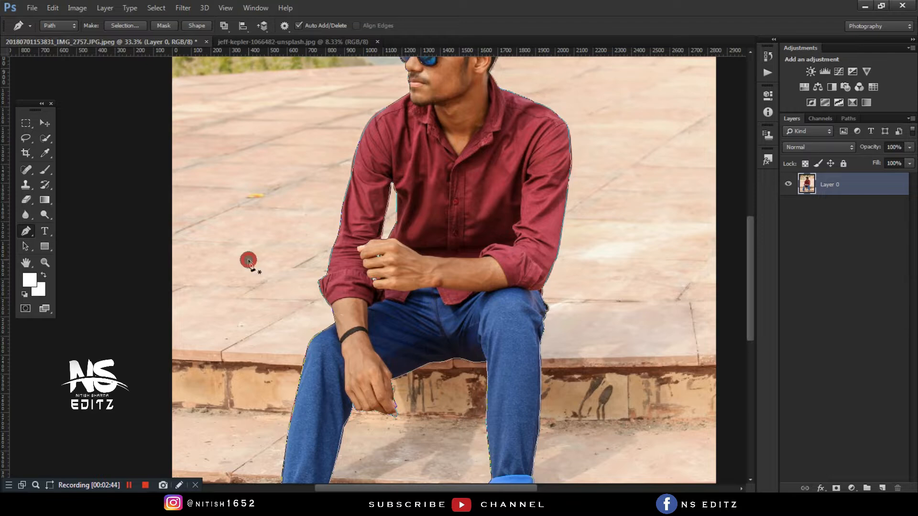
{"action": "right_click", "coordinate": [248, 261]}
{"action": "left_click", "coordinate": [281, 265]}
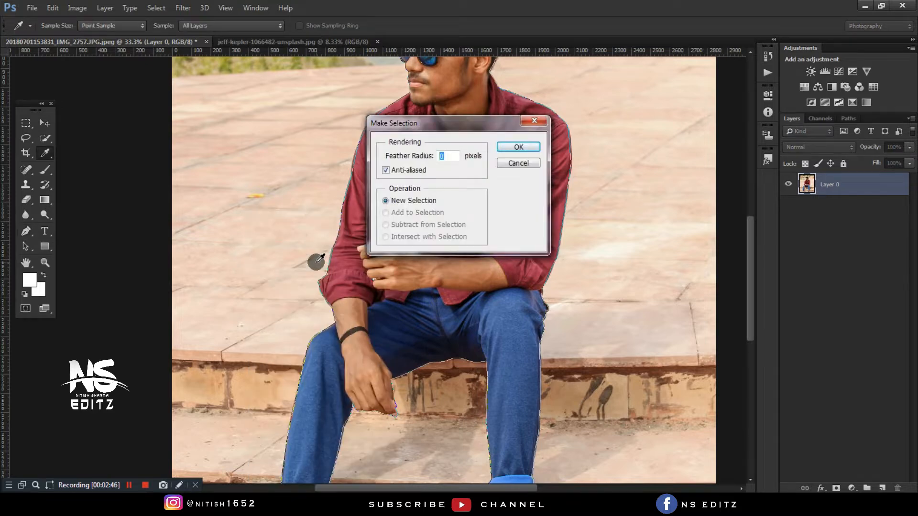
{"action": "key", "text": "Return"}
{"action": "left_click", "coordinate": [129, 485]}
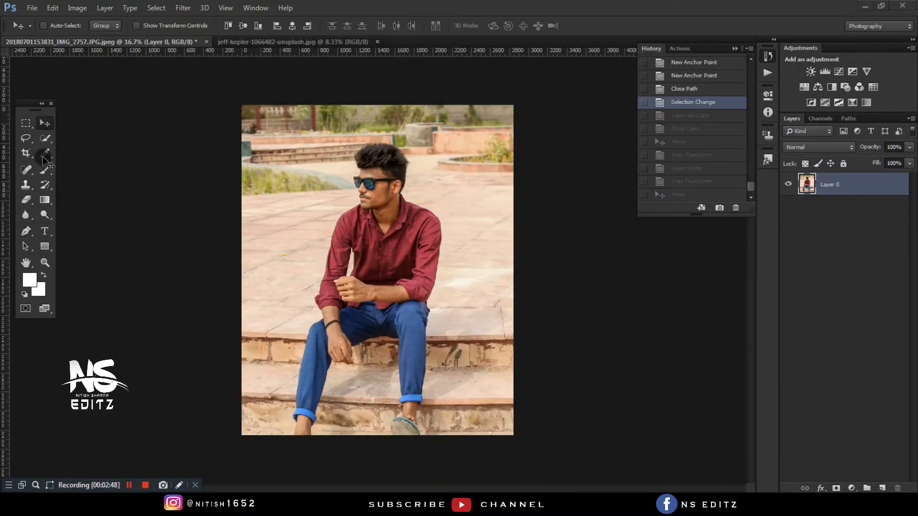
- Mask out the seated man's background using the active selection and duplicate the masked layer
{"action": "left_click", "coordinate": [836, 487]}
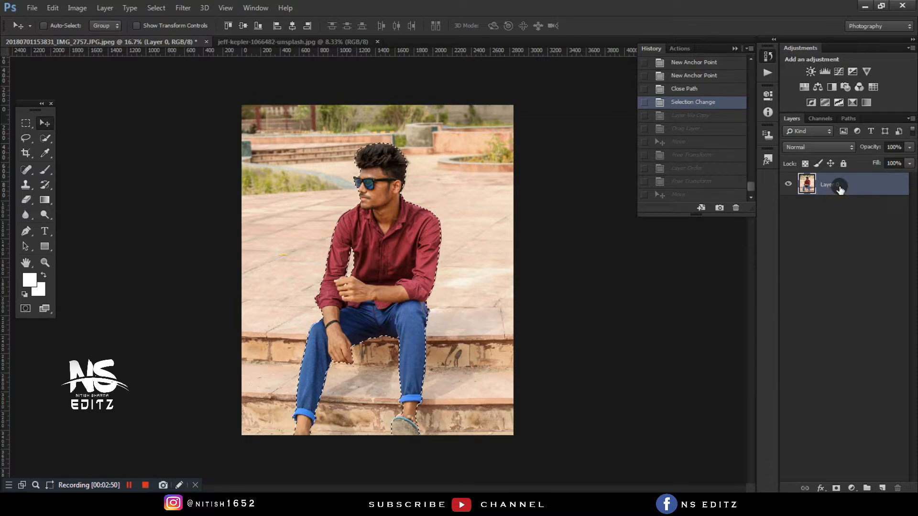
{"action": "key", "text": "ctrl+j"}
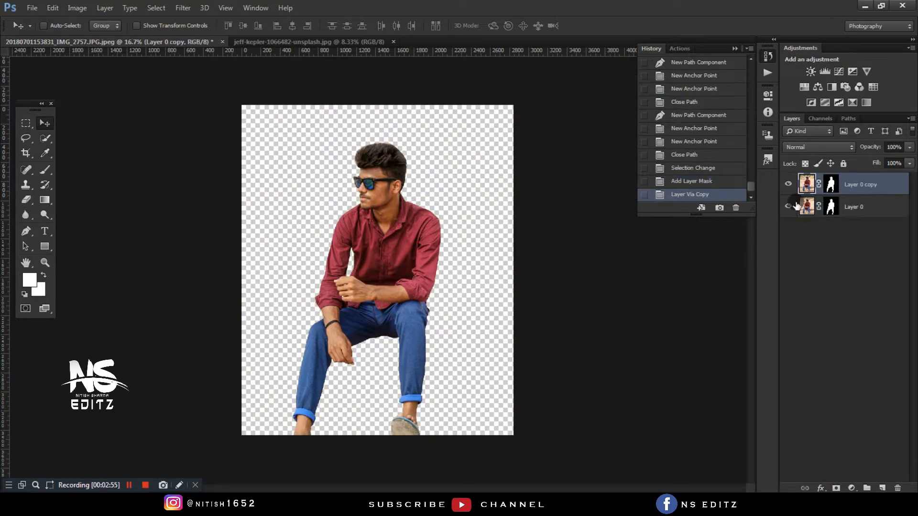
{"action": "left_click_drag", "start_coordinate": [192, 98], "coordinate": [131, 36]}
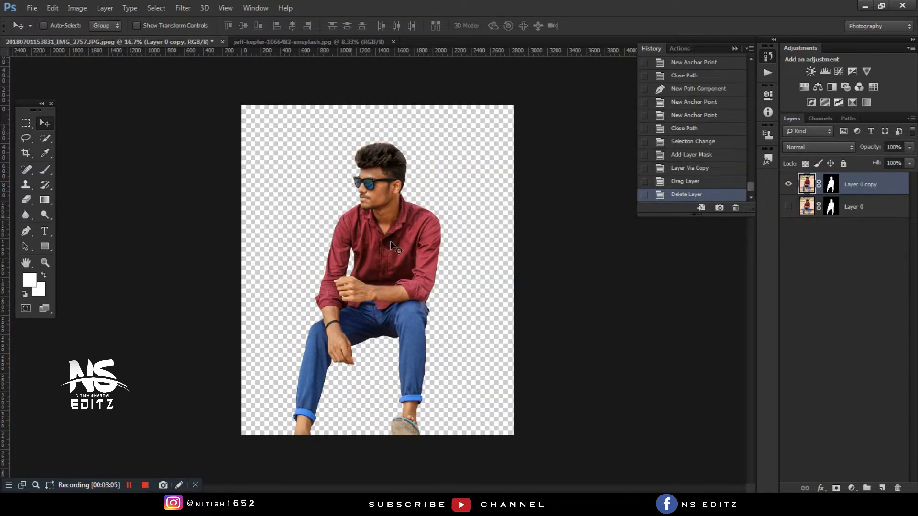
- Place the cut-out man in the jeff-kepler-1066482-unsplash.jpg document, seated on the car's hood
{"action": "left_click_drag", "start_coordinate": [390, 240], "coordinate": [383, 265]}
{"action": "key", "text": "ctrl+plus"}
{"action": "key", "text": "ctrl+minus"}
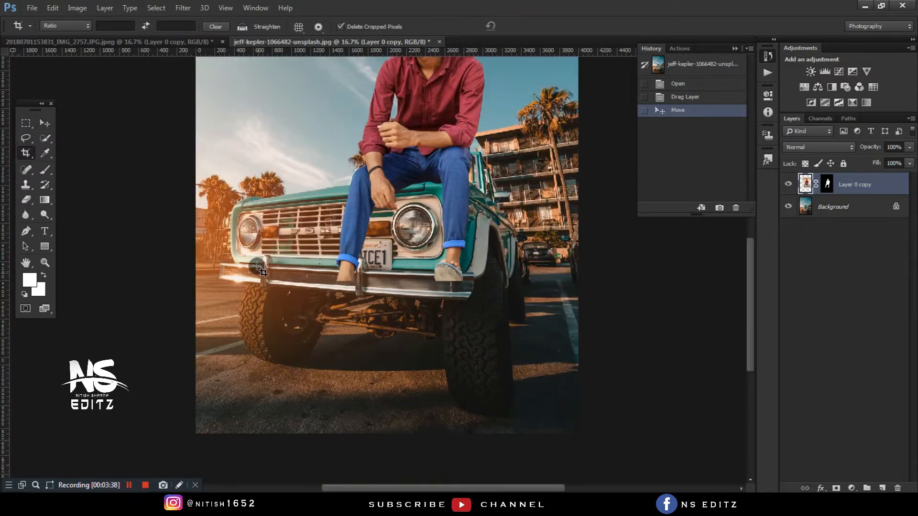
- Crop the composite tighter along its bottom, right and left edges, cutting through the car just below the front bumper
{"action": "key", "text": "c"}
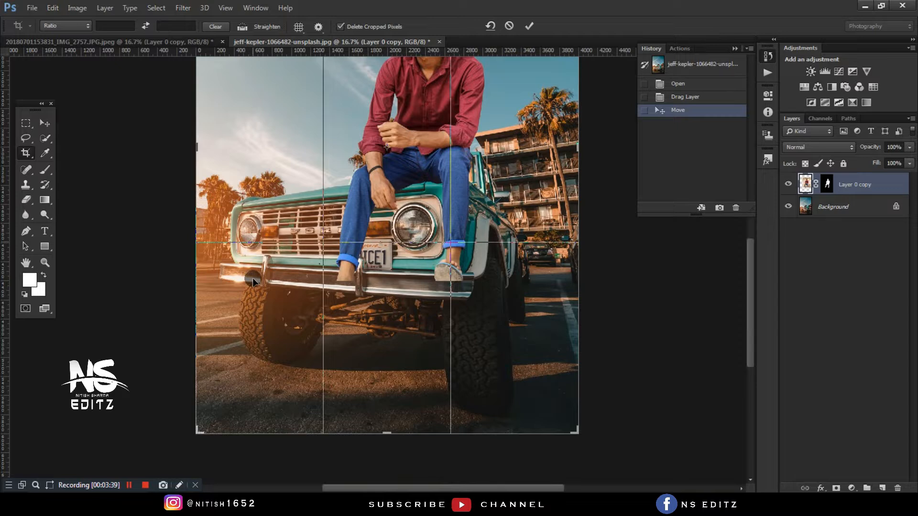
{"action": "key", "text": "ctrl+minus"}
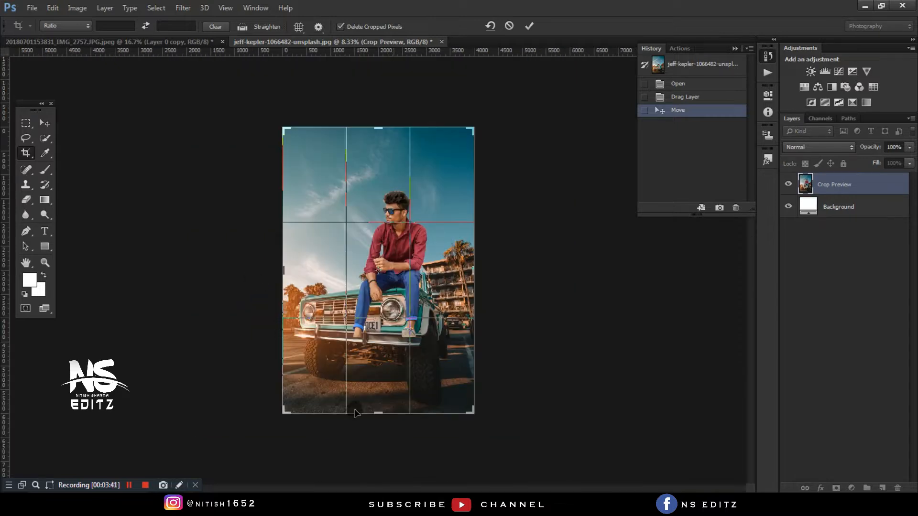
{"action": "left_click_drag", "start_coordinate": [376, 414], "coordinate": [376, 383]}
{"action": "left_click_drag", "start_coordinate": [472, 269], "coordinate": [463, 269]}
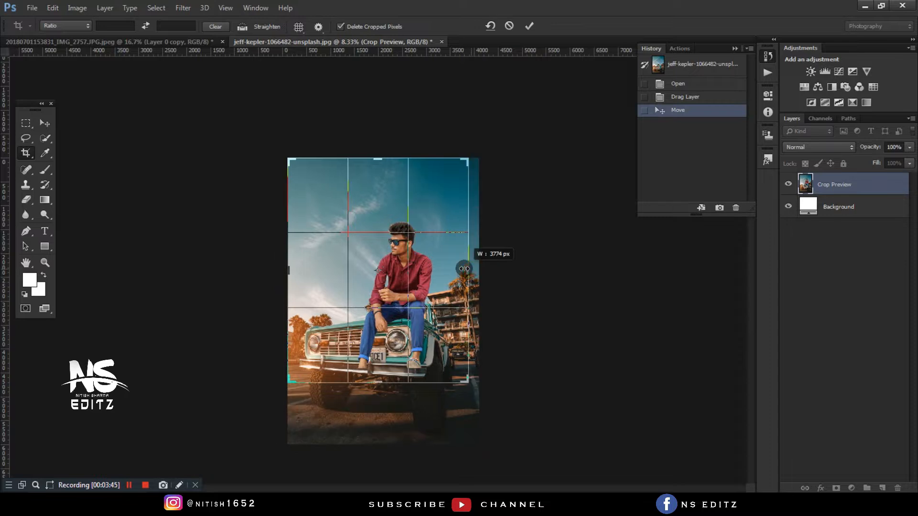
{"action": "left_click_drag", "start_coordinate": [290, 271], "coordinate": [302, 271]}
{"action": "key", "text": "Return"}
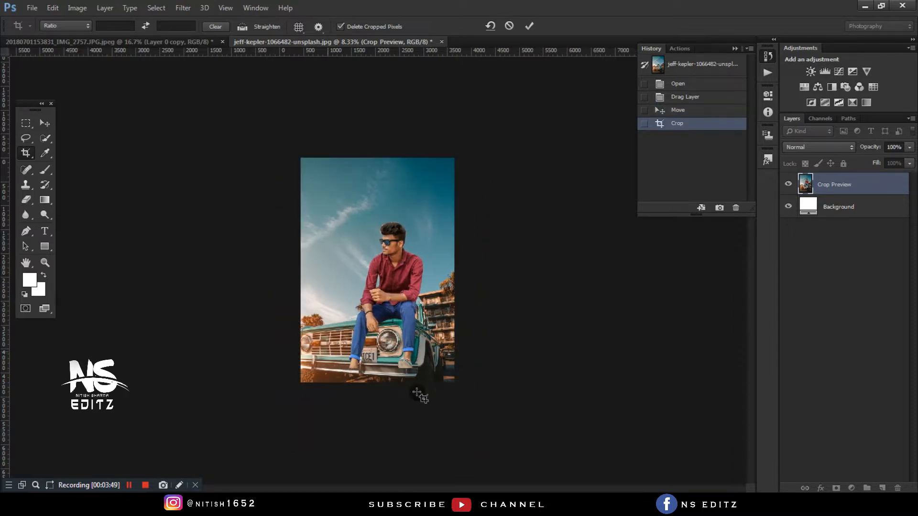
- Nudge the cut-out man slightly to the right on the car's hood
{"action": "left_click", "coordinate": [43, 123]}
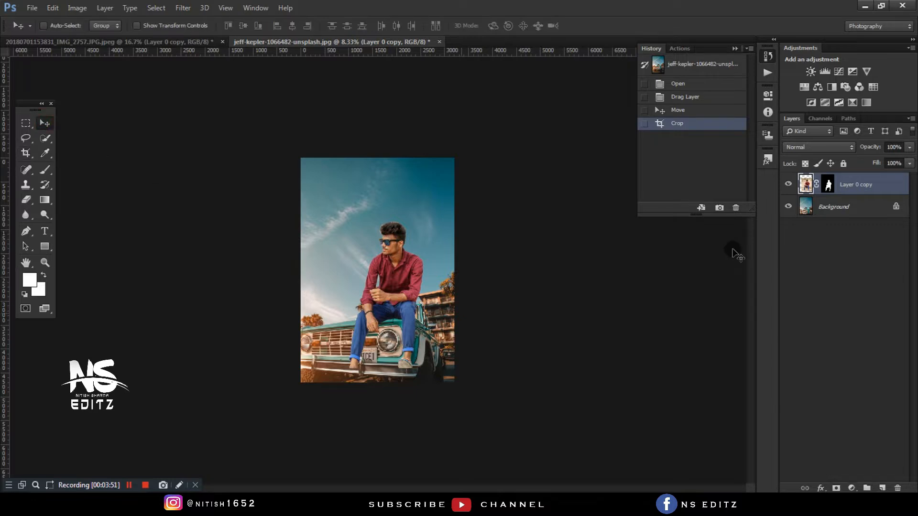
{"action": "left_click", "coordinate": [842, 217]}
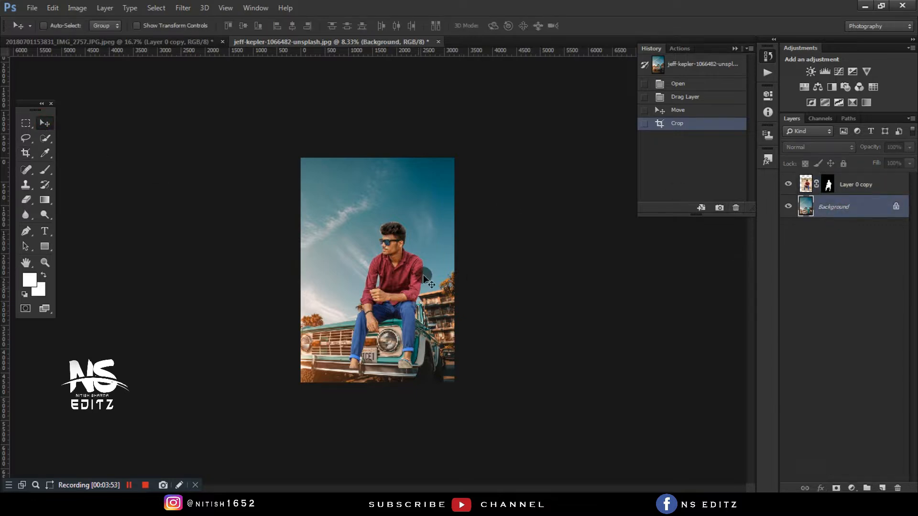
{"action": "left_click", "coordinate": [860, 183]}
{"action": "mouse_move", "coordinate": [395, 257]}
{"action": "left_mouse_down"}
{"action": "mouse_move", "coordinate": [397, 246]}
{"action": "mouse_move", "coordinate": [397, 256]}
{"action": "left_mouse_up"}
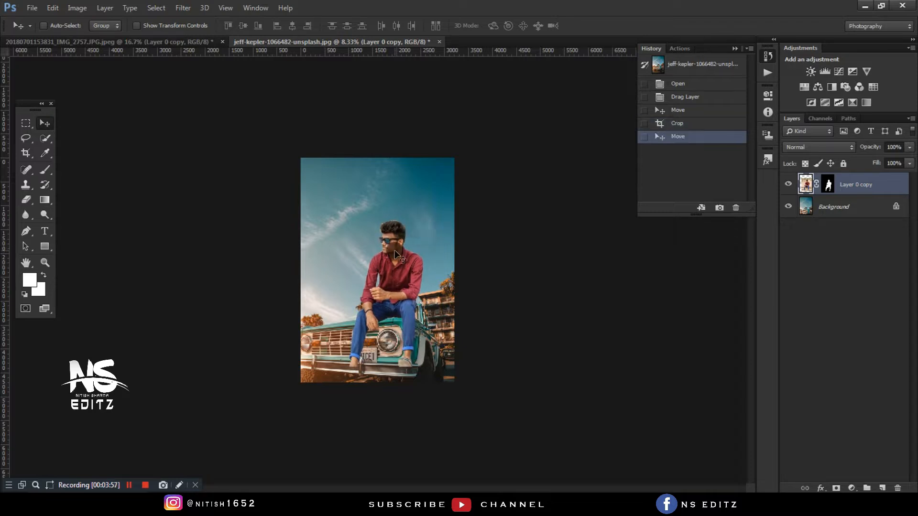
- Scale the man's layer proportionally to 105% and shift it 40 px right and 40 px up
{"action": "key", "text": "ctrl+t"}
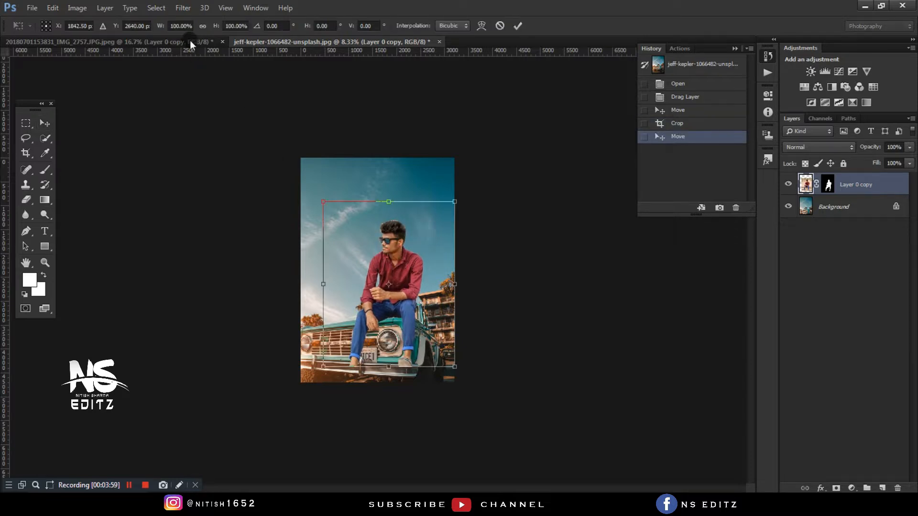
{"action": "key", "text": "ctrl+plus"}
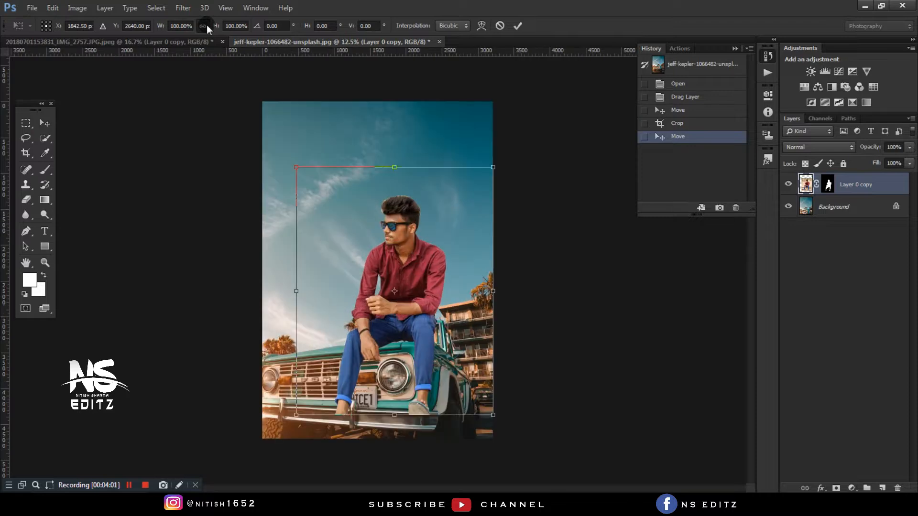
{"action": "left_click_drag", "start_coordinate": [217, 28], "coordinate": [221, 30]}
{"action": "left_click_drag", "start_coordinate": [367, 357], "coordinate": [369, 354]}
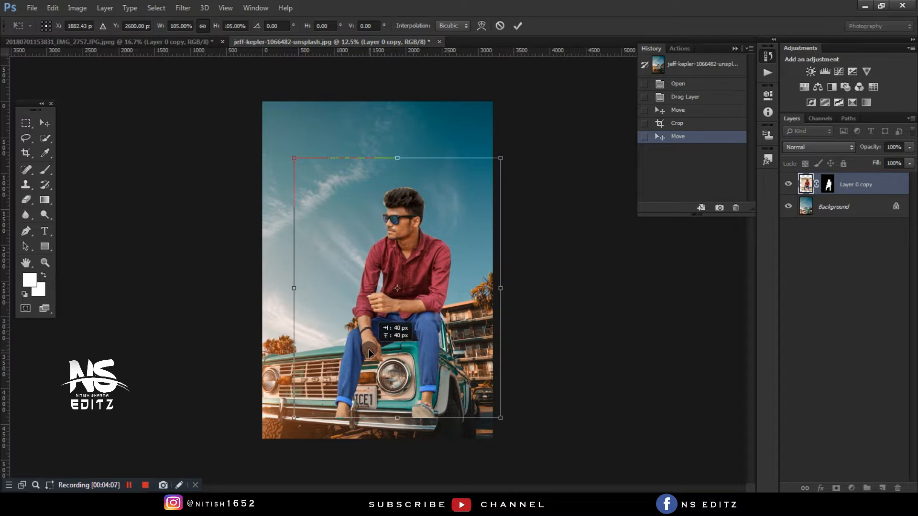
{"action": "key", "text": "Return"}
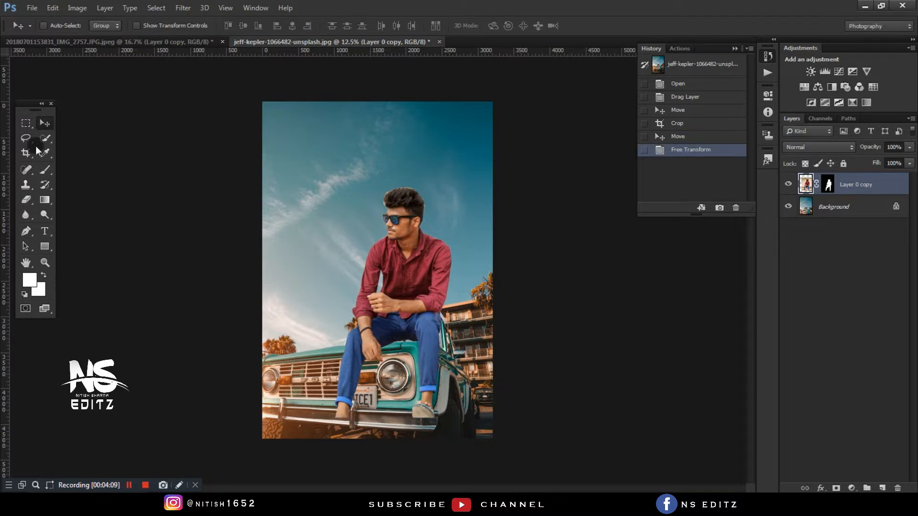
- Extend the canvas upward with the Crop tool, adding a narrow white strip above the sky
{"action": "left_click", "coordinate": [26, 152]}
{"action": "left_click_drag", "start_coordinate": [377, 102], "coordinate": [375, 90]}
{"action": "key", "text": "Return"}
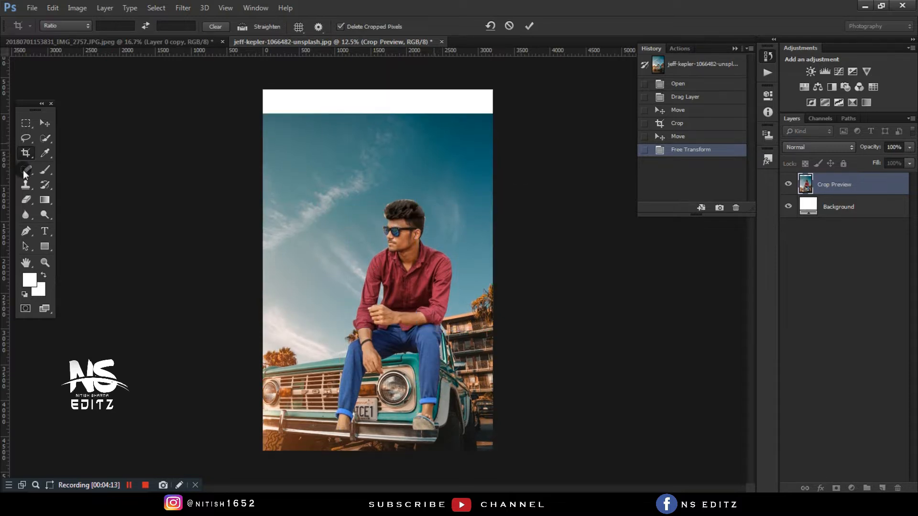
- Unlock the background layer and select a full-width rectangle covering the white strip and the upper sky
{"action": "key", "text": "m"}
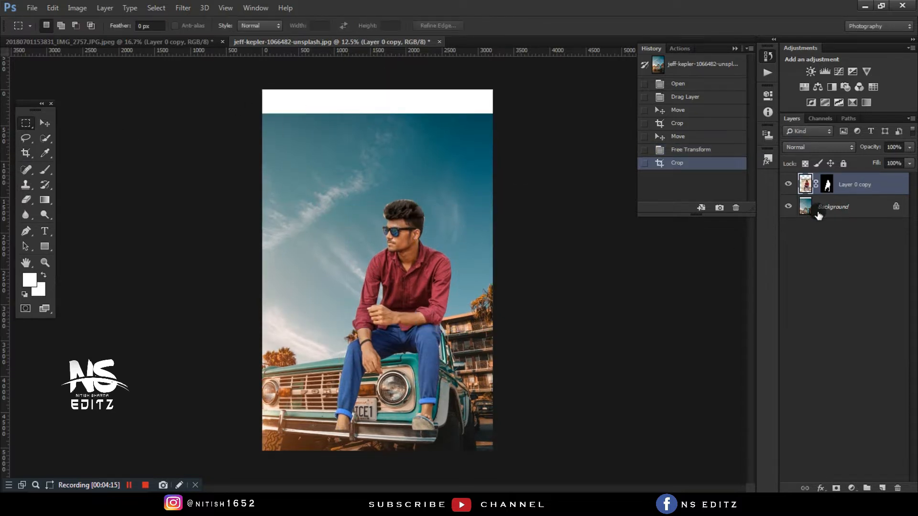
{"action": "left_click", "coordinate": [896, 206]}
{"action": "left_click_drag", "start_coordinate": [198, 78], "coordinate": [496, 167]}
- Try to stretch the selected sky upward over the white strip and slightly downward, and clear the selection
{"action": "key", "text": "ctrl+t"}
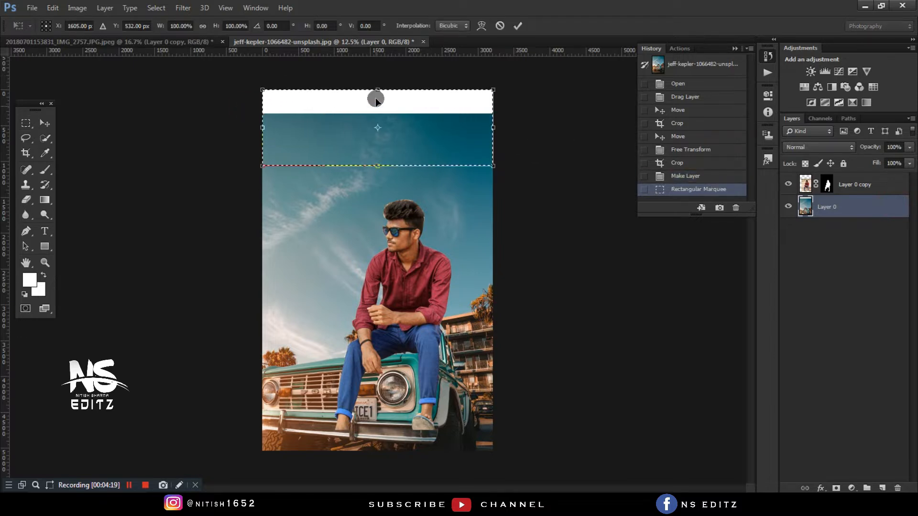
{"action": "left_click_drag", "start_coordinate": [375, 74], "coordinate": [376, 53]}
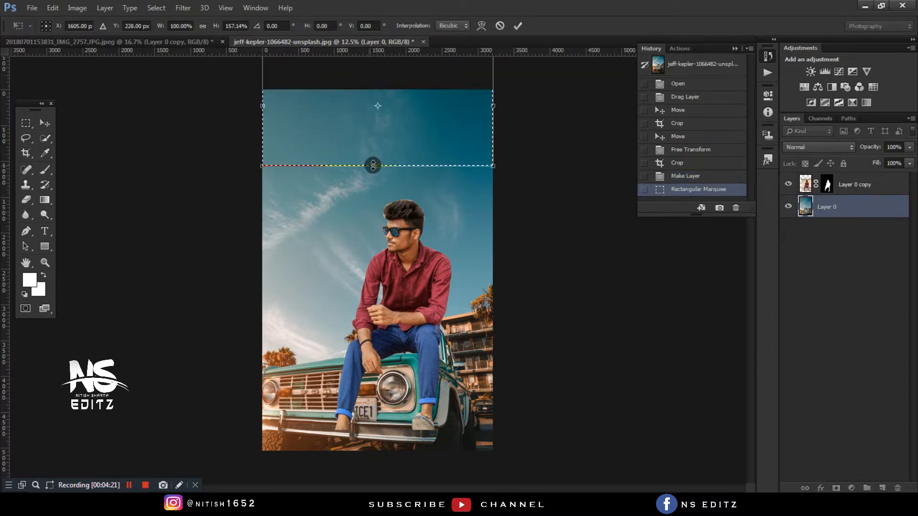
{"action": "left_click_drag", "start_coordinate": [376, 166], "coordinate": [376, 170]}
{"action": "left_click", "coordinate": [45, 123]}
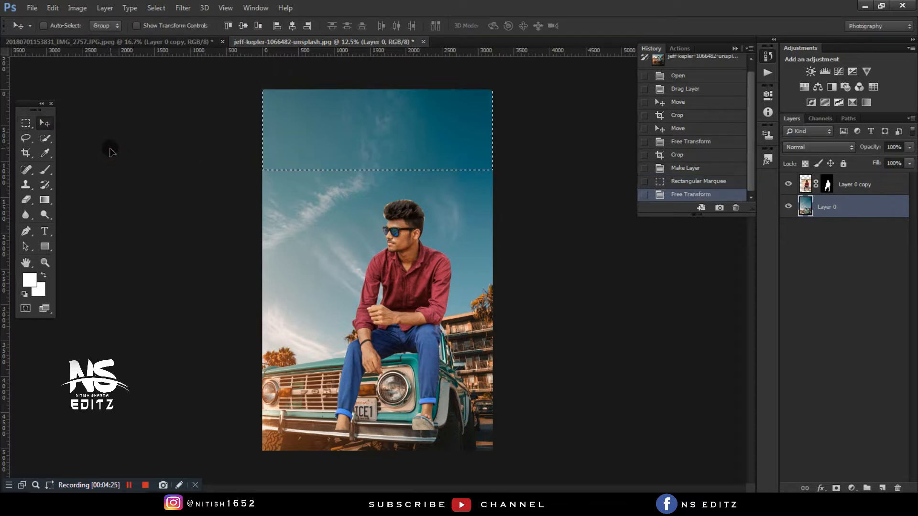
{"action": "key", "text": "ctrl+d"}
- Undo the deselection and the sky stretch, returning to the rectangular selection
{"action": "key", "text": "ctrl+plus"}
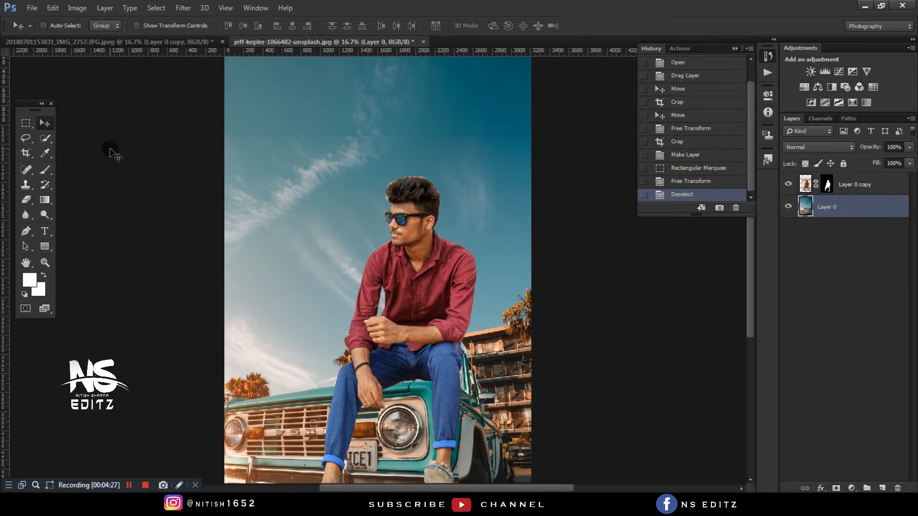
{"action": "left_click_drag", "start_coordinate": [318, 205], "coordinate": [307, 272]}
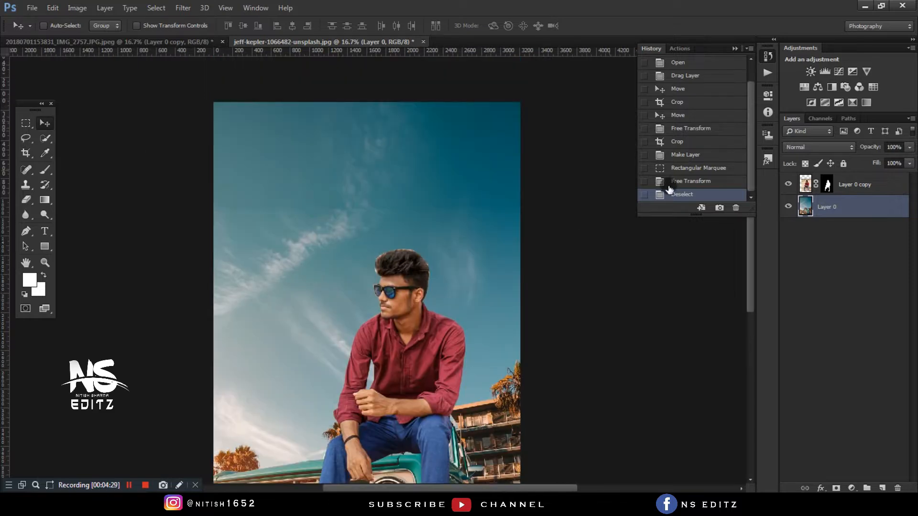
{"action": "left_click", "coordinate": [682, 182]}
{"action": "left_click", "coordinate": [689, 169]}
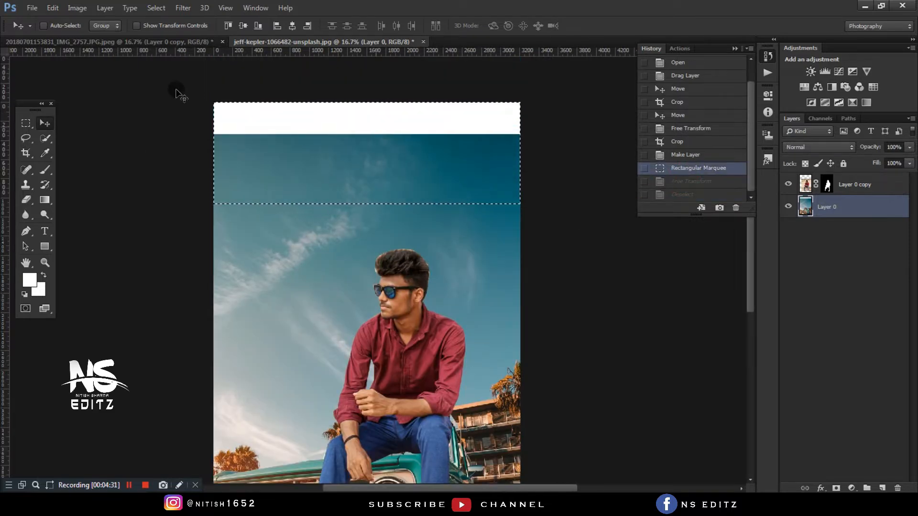
- Stretch the selected sky upward to about 148.5% height to fill the white strip, and clear the selection
{"action": "key", "text": "ctrl+t"}
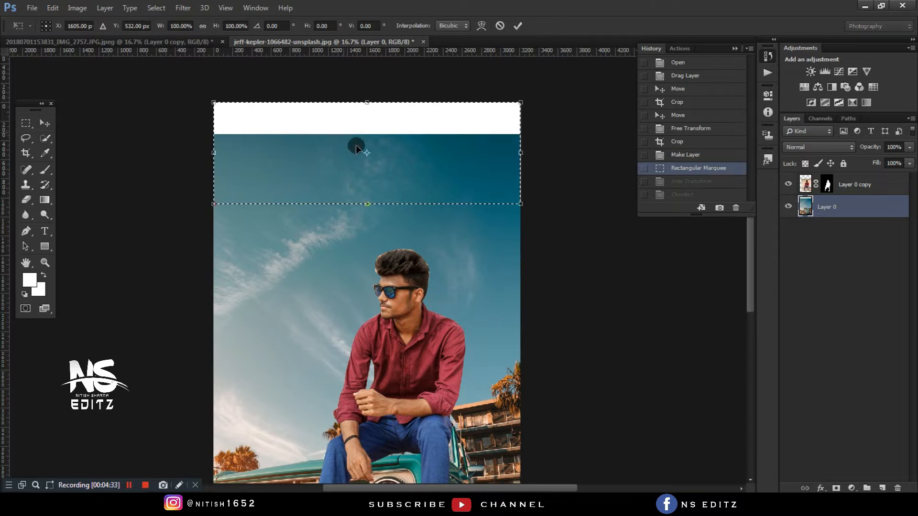
{"action": "left_click_drag", "start_coordinate": [367, 103], "coordinate": [358, 57]}
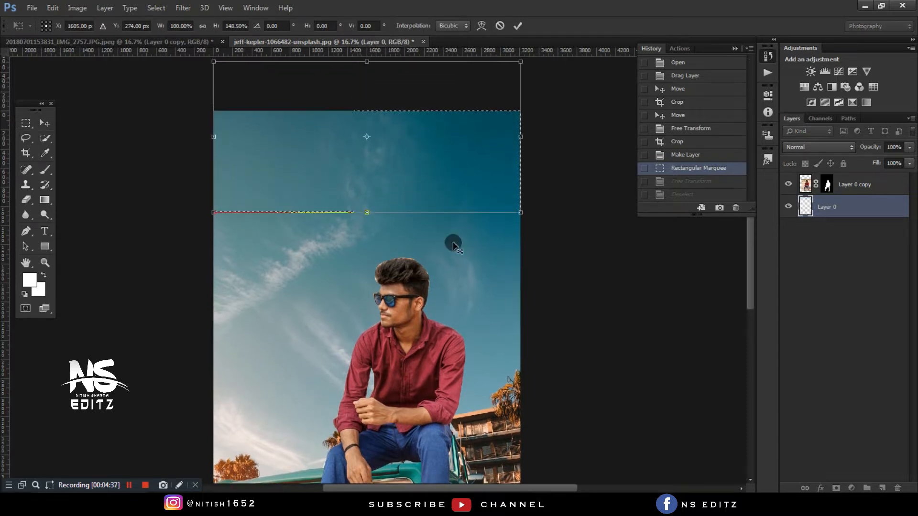
{"action": "double_click", "coordinate": [410, 246]}
{"action": "left_click", "coordinate": [26, 138]}
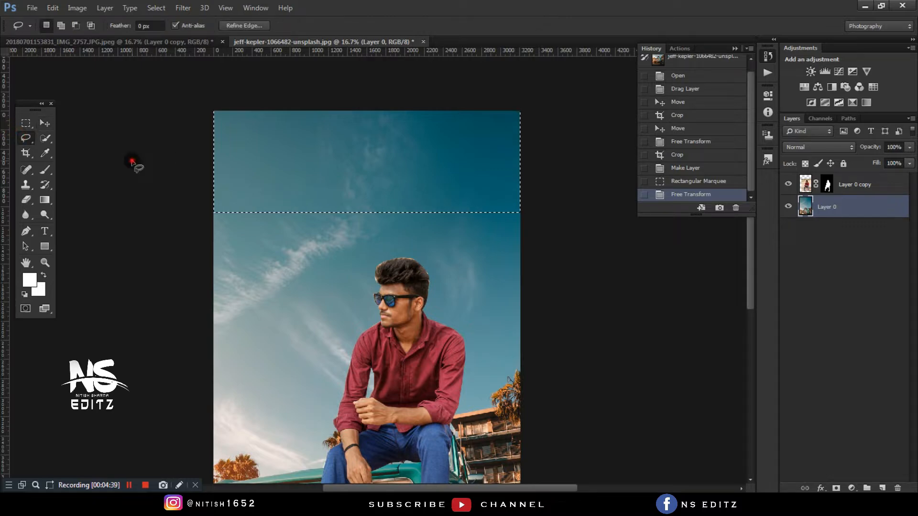
{"action": "key", "text": "ctrl+d"}
{"action": "key", "text": "ctrl+minus"}
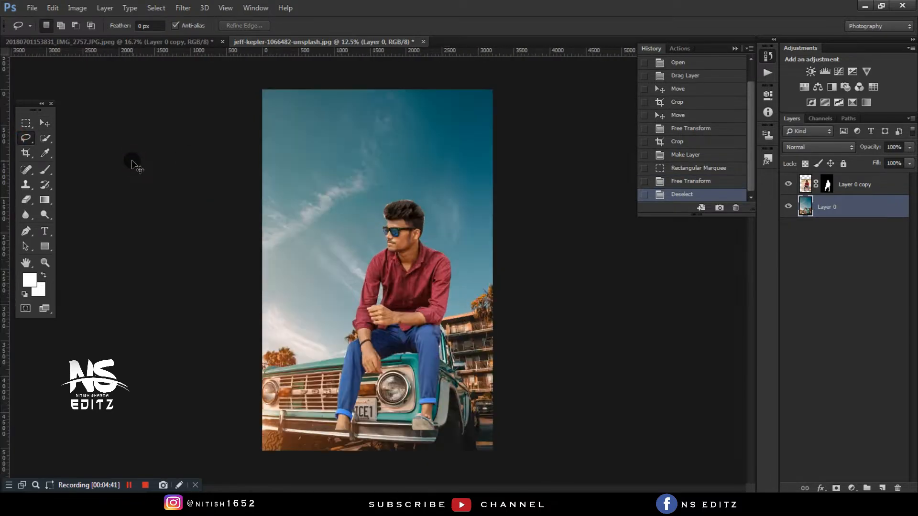
- Reset the colours to black and white and add a Gradient fill layer above the man's layer
{"action": "left_click", "coordinate": [735, 48]}
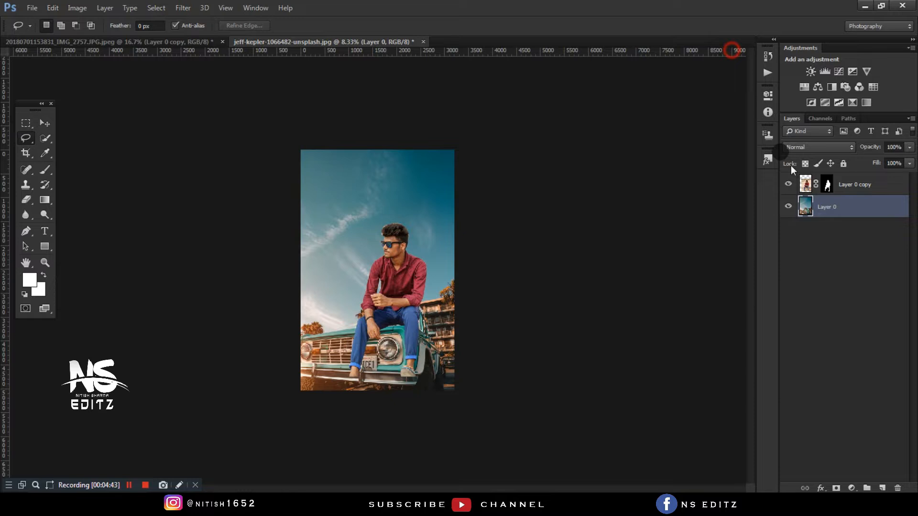
{"action": "left_click", "coordinate": [882, 191]}
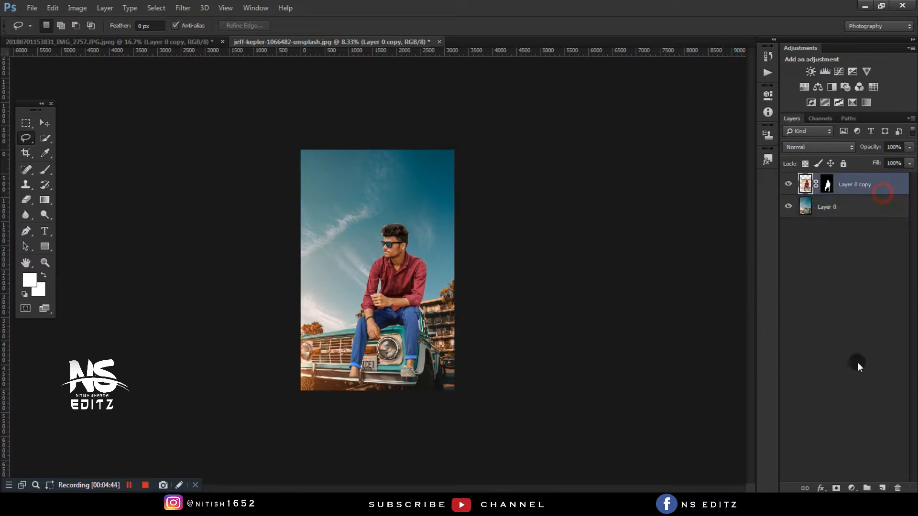
{"action": "left_click", "coordinate": [26, 294]}
{"action": "left_click", "coordinate": [852, 488]}
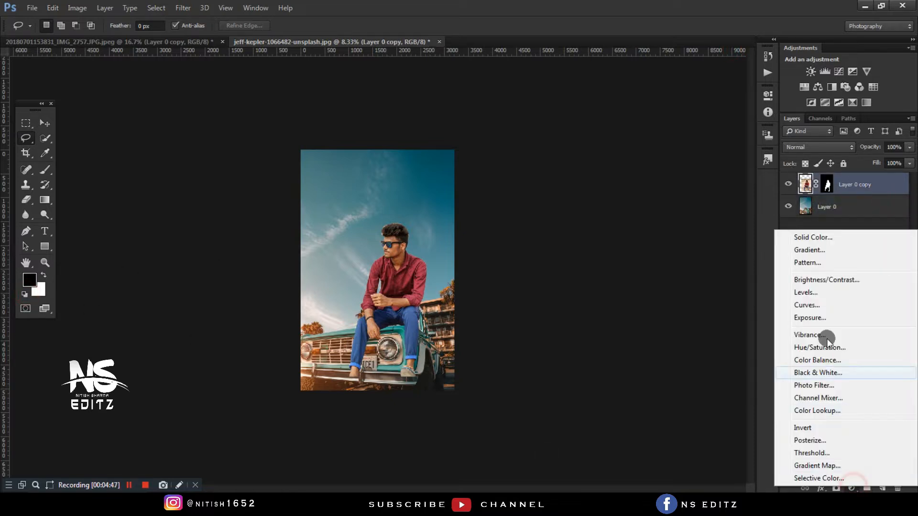
{"action": "left_click", "coordinate": [807, 250]}
{"action": "left_click", "coordinate": [703, 158]}
- Rasterize the gradient fill layer and squash it to about 26.6% height along the image's lower edge
{"action": "right_click", "coordinate": [856, 185]}
{"action": "left_click", "coordinate": [762, 116]}
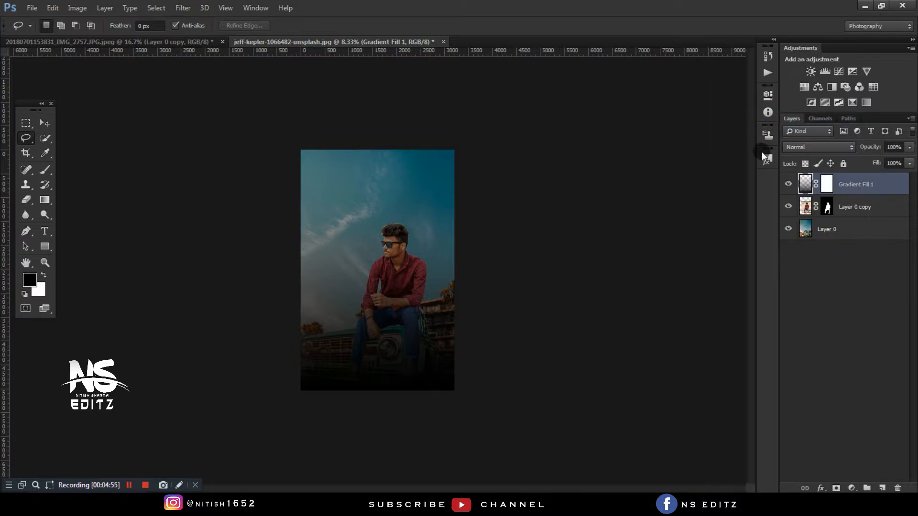
{"action": "key", "text": "ctrl+t"}
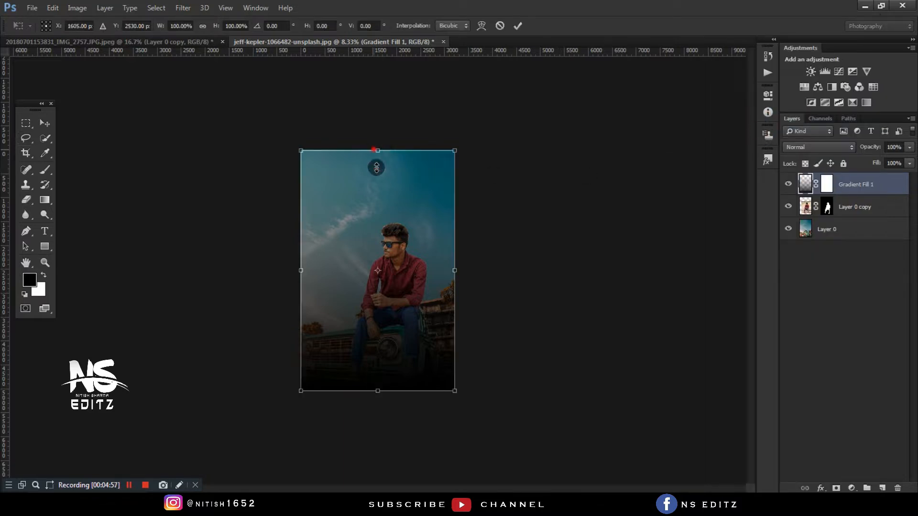
{"action": "left_click_drag", "start_coordinate": [377, 167], "coordinate": [387, 375]}
{"action": "left_click_drag", "start_coordinate": [378, 329], "coordinate": [378, 326]}
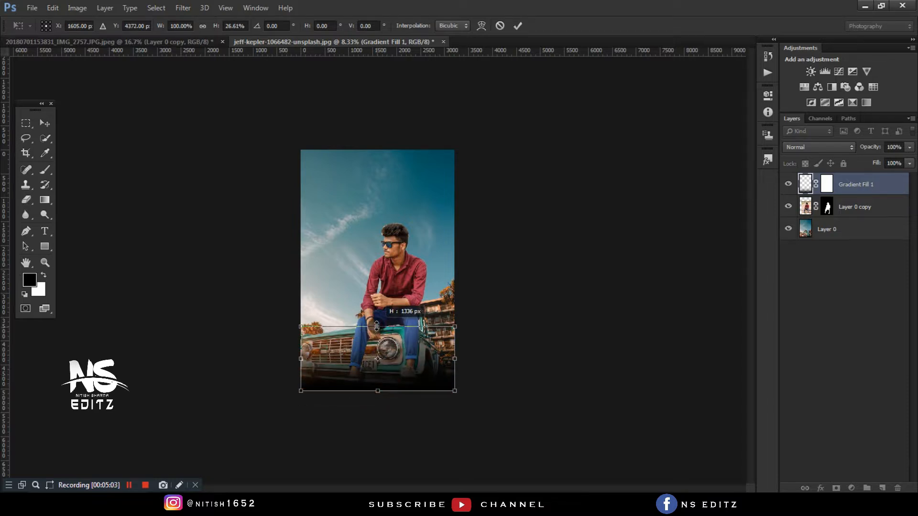
- Hide the gradient layer and crop a thin strip off the image's lower edge, just below the man's feet
{"action": "left_click", "coordinate": [788, 184]}
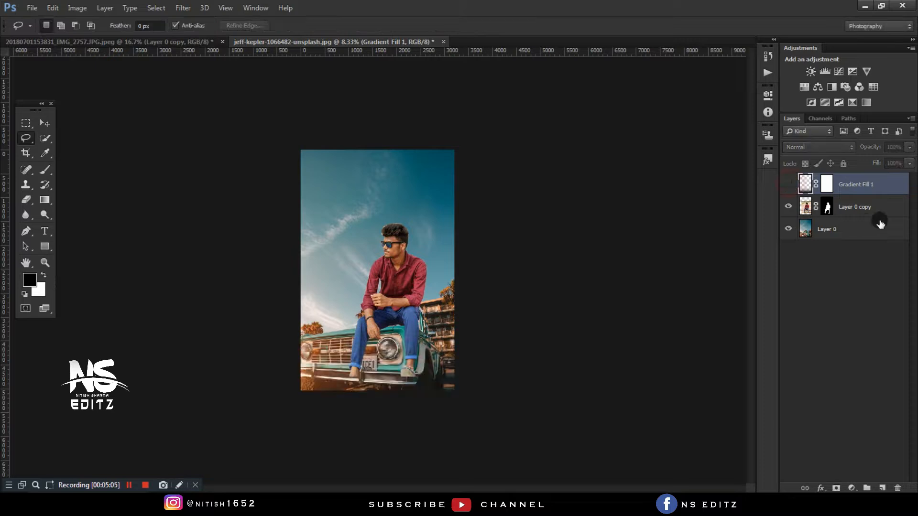
{"action": "left_click", "coordinate": [875, 210]}
{"action": "left_click", "coordinate": [26, 154]}
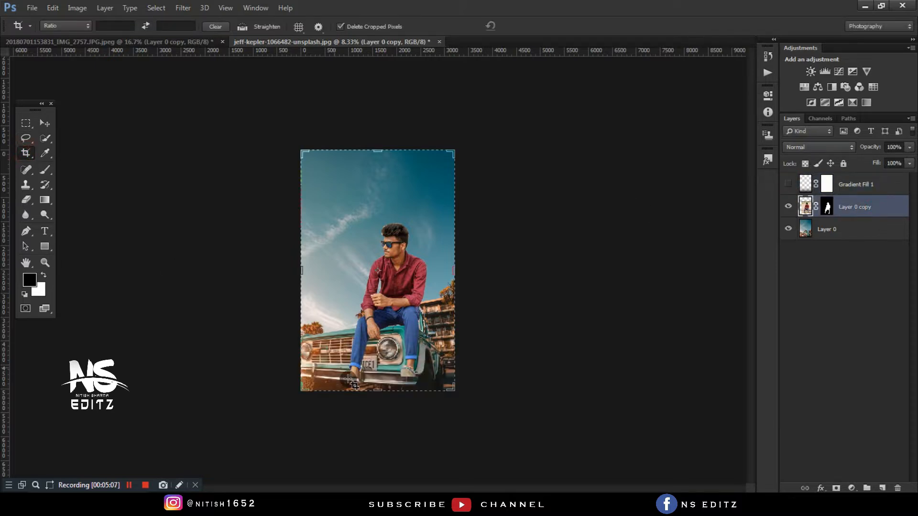
{"action": "left_click_drag", "start_coordinate": [372, 387], "coordinate": [375, 392]}
{"action": "key", "text": "Return"}
{"action": "key", "text": "v"}
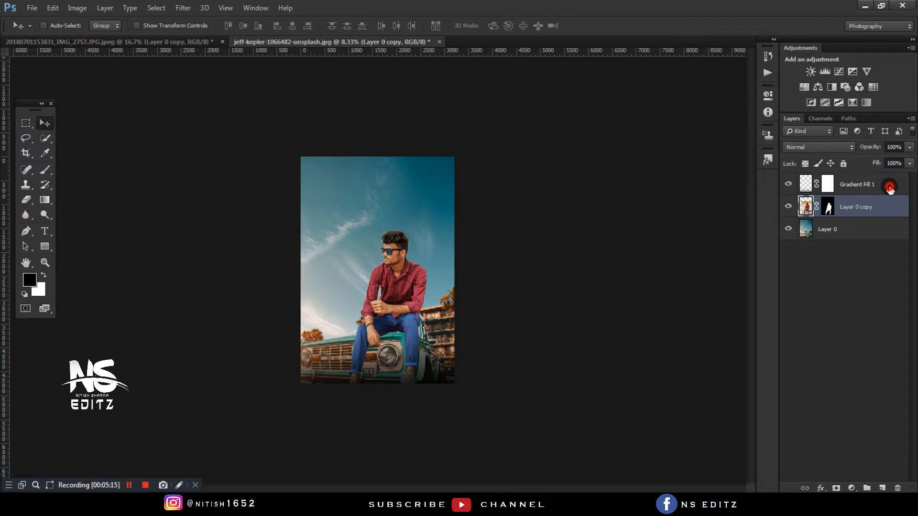
- Replace the old gradient layer with a new black-to-transparent linear Gradient fill layer at 90° and 100% scale
{"action": "left_click", "coordinate": [852, 488]}
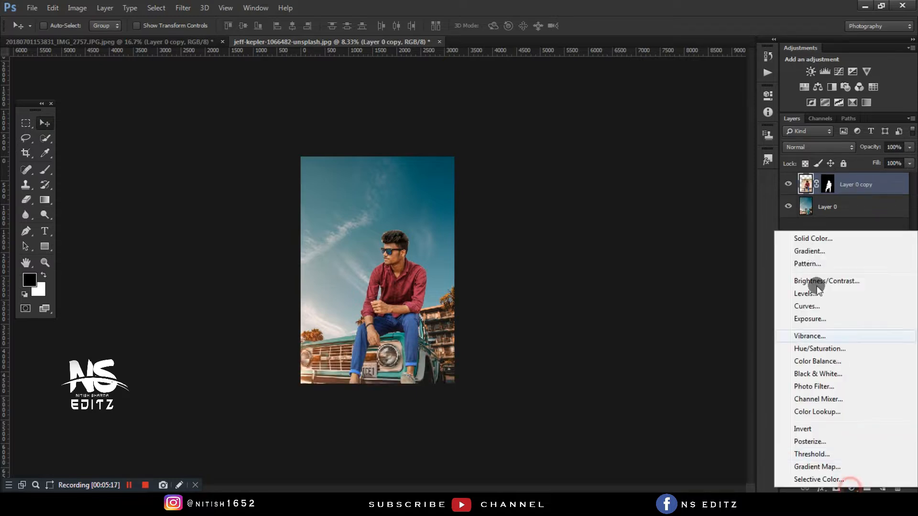
{"action": "left_click", "coordinate": [807, 251]}
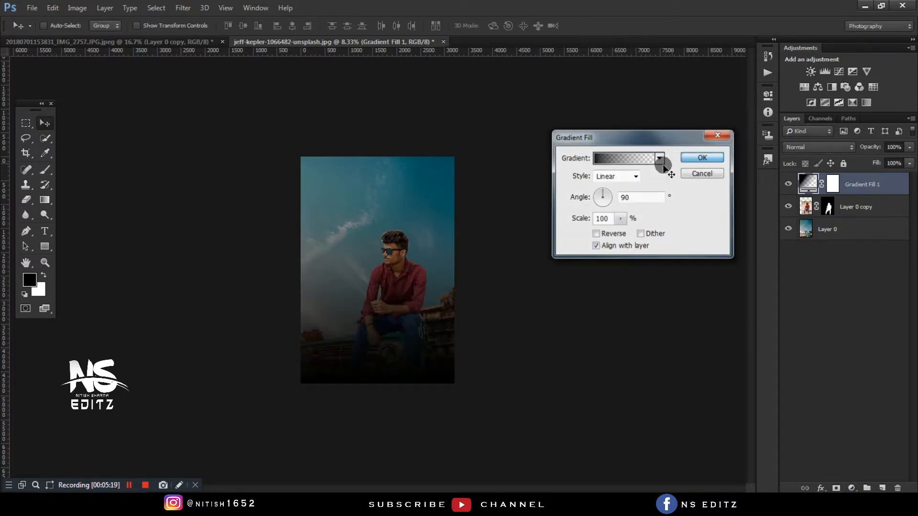
{"action": "left_click", "coordinate": [699, 158]}
- Rasterize the new gradient fill layer and squash it to about 49.3% height along the image's lower edge
{"action": "right_click", "coordinate": [887, 184]}
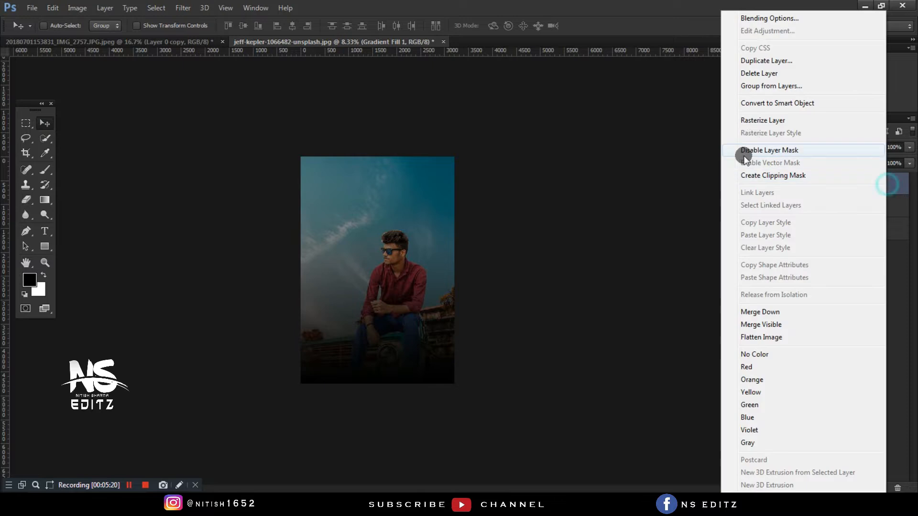
{"action": "left_click", "coordinate": [759, 119]}
{"action": "key", "text": "ctrl+t"}
{"action": "left_click_drag", "start_coordinate": [377, 158], "coordinate": [378, 272]}
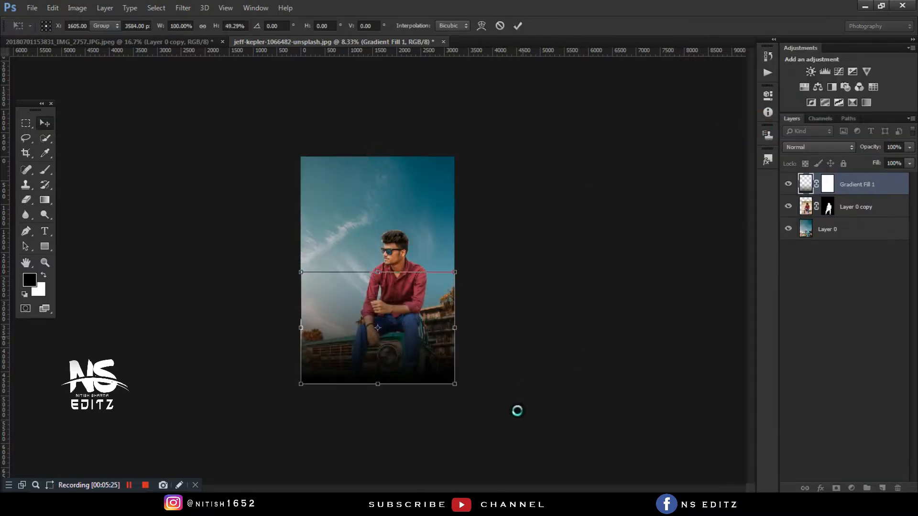
{"action": "key", "text": "Return"}
- Scale the man's layer to 94% in width and height and shift it slightly down onto the hood
{"action": "key", "text": "ctrl+plus"}
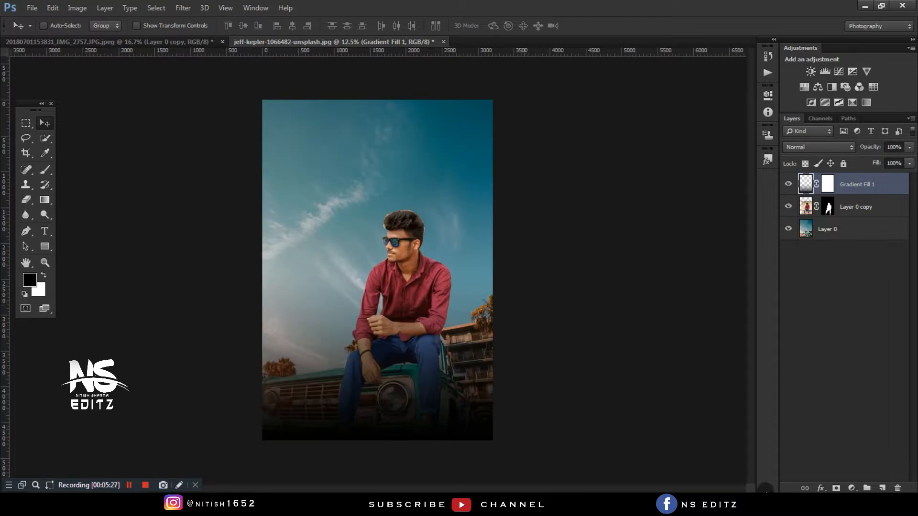
{"action": "left_click", "coordinate": [859, 217]}
{"action": "key", "text": "ctrl+t"}
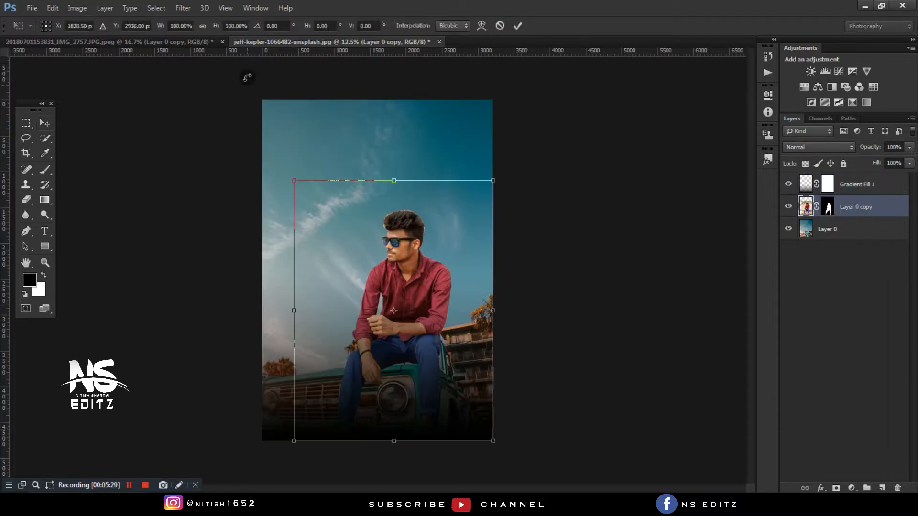
{"action": "left_click_drag", "start_coordinate": [214, 28], "coordinate": [211, 30]}
{"action": "left_click_drag", "start_coordinate": [362, 231], "coordinate": [363, 237]}
{"action": "key", "text": "Down"}
{"action": "key", "text": "Down"}
{"action": "key", "text": "Down"}
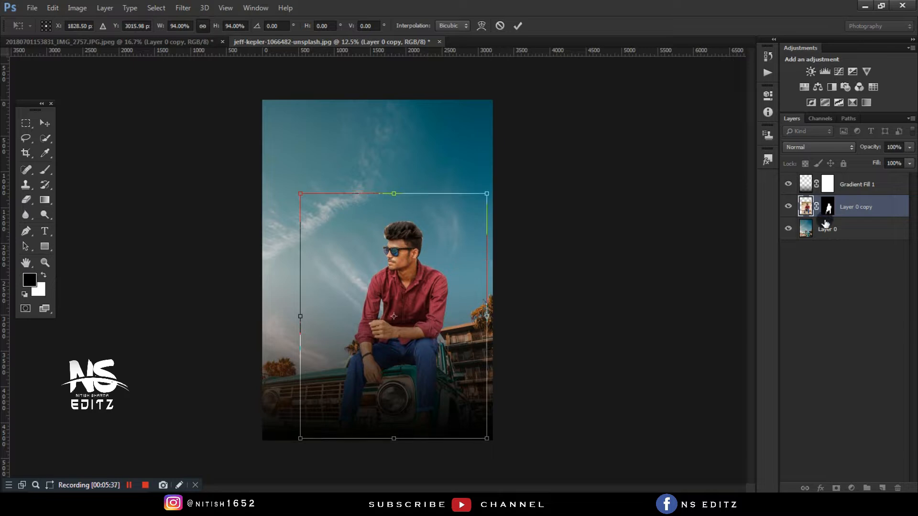
{"action": "key", "text": "Return"}
- Squash the gradient layer further to about 69.1% height, keeping it against the image's lower edge
{"action": "left_click", "coordinate": [858, 187]}
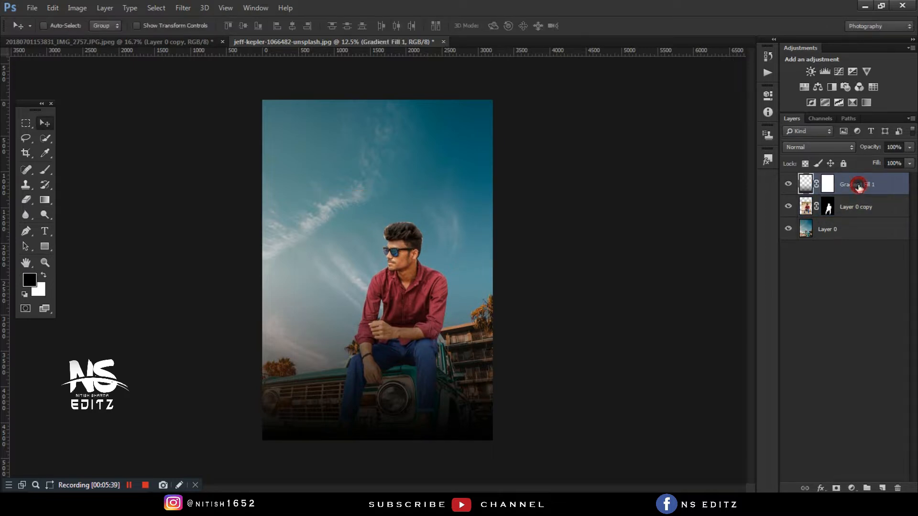
{"action": "key", "text": "ctrl+t"}
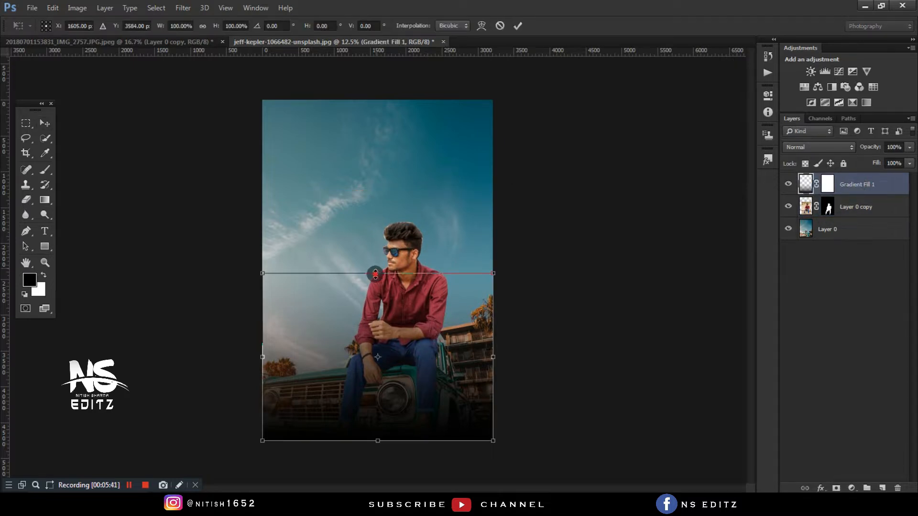
{"action": "left_click_drag", "start_coordinate": [375, 274], "coordinate": [374, 323]}
{"action": "key", "text": "Return"}
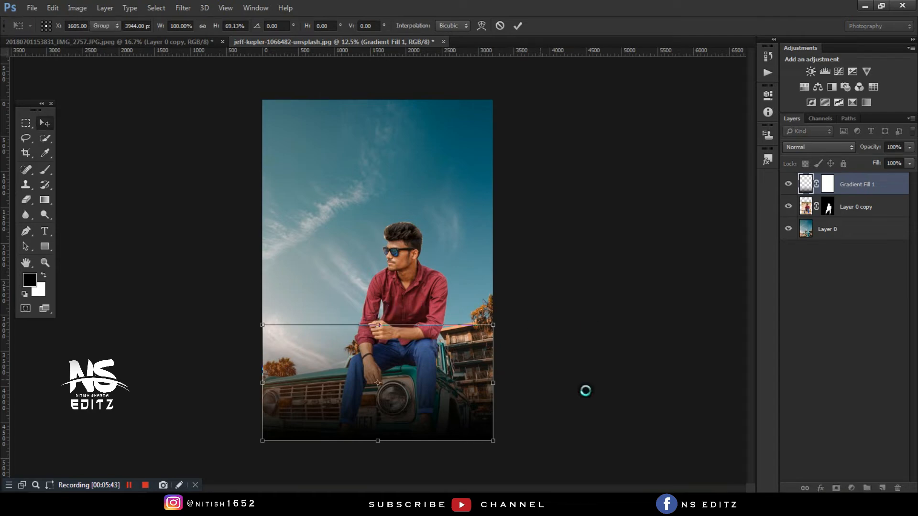
- Examine the whole composite and the area where the man's legs meet the car's hood and headlight
{"action": "key", "text": "ctrl+minus"}
{"action": "key", "text": "ctrl+minus"}
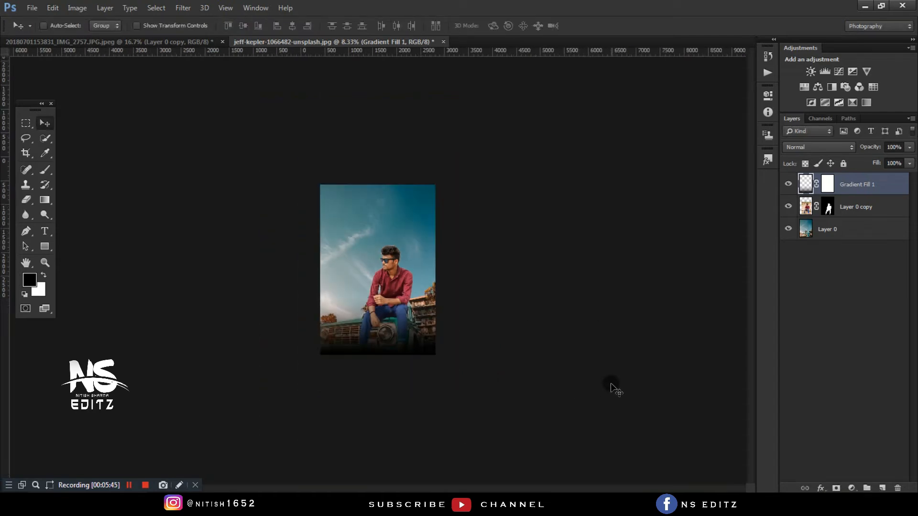
{"action": "key", "text": "ctrl+plus"}
{"action": "key", "text": "ctrl+plus"}
{"action": "key", "text": "ctrl+plus"}
{"action": "key", "text": "ctrl+minus"}
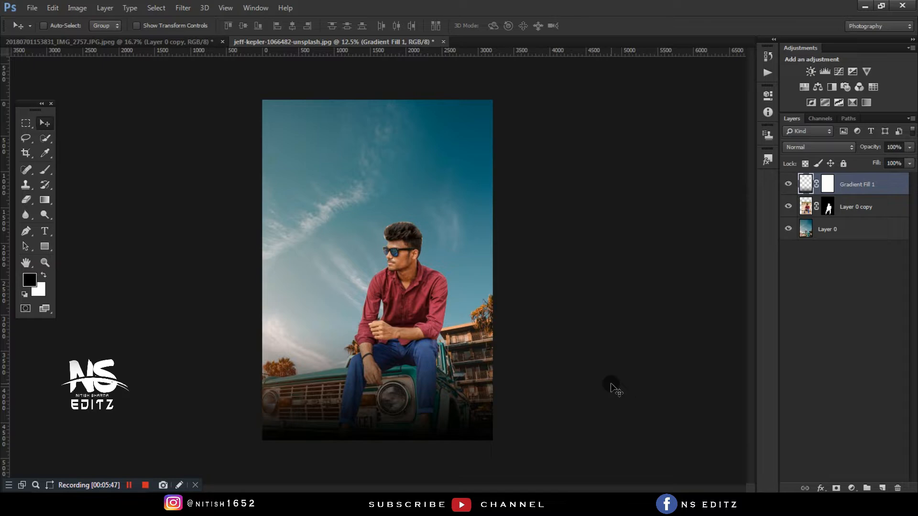
{"action": "key", "text": "ctrl+plus"}
{"action": "key", "text": "ctrl+plus"}
{"action": "key", "text": "ctrl+plus"}
{"action": "key", "text": "ctrl+plus"}
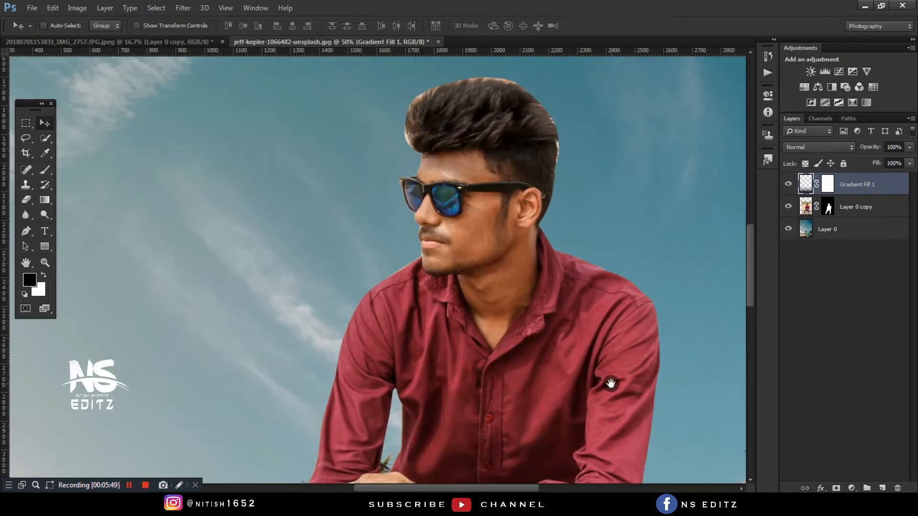
{"action": "left_click_drag", "start_coordinate": [558, 430], "coordinate": [533, 129]}
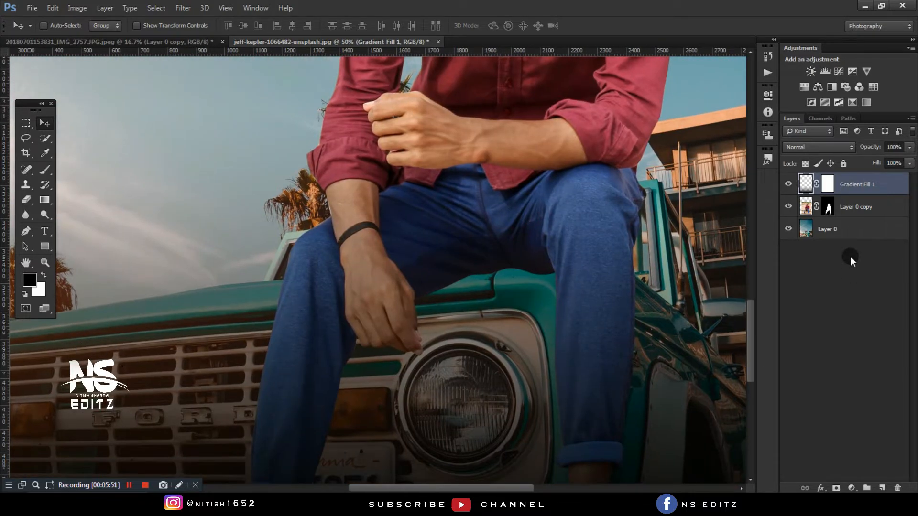
- Add an empty layer beneath the man's layer and set a black 150 px brush to 37% opacity and 41% flow
{"action": "left_click", "coordinate": [856, 228]}
{"action": "left_click", "coordinate": [880, 487]}
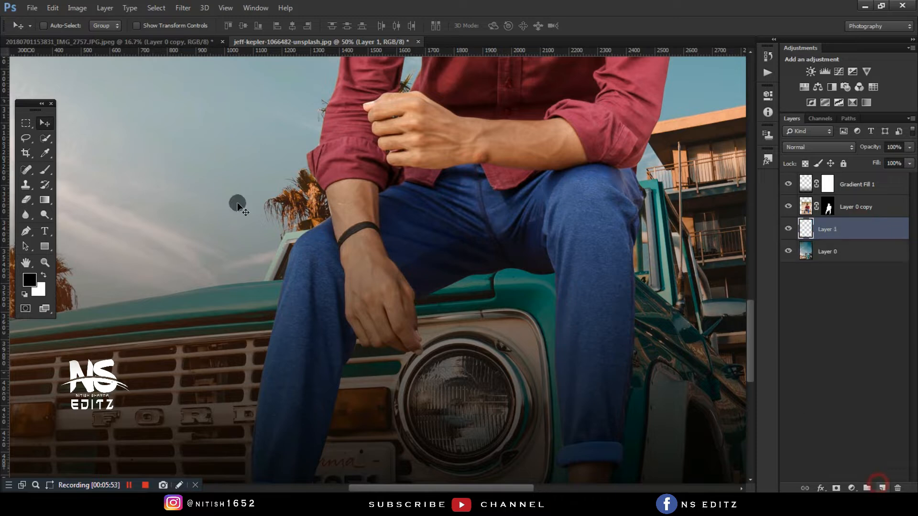
{"action": "left_click", "coordinate": [45, 171]}
{"action": "left_click_drag", "start_coordinate": [185, 27], "coordinate": [187, 30]}
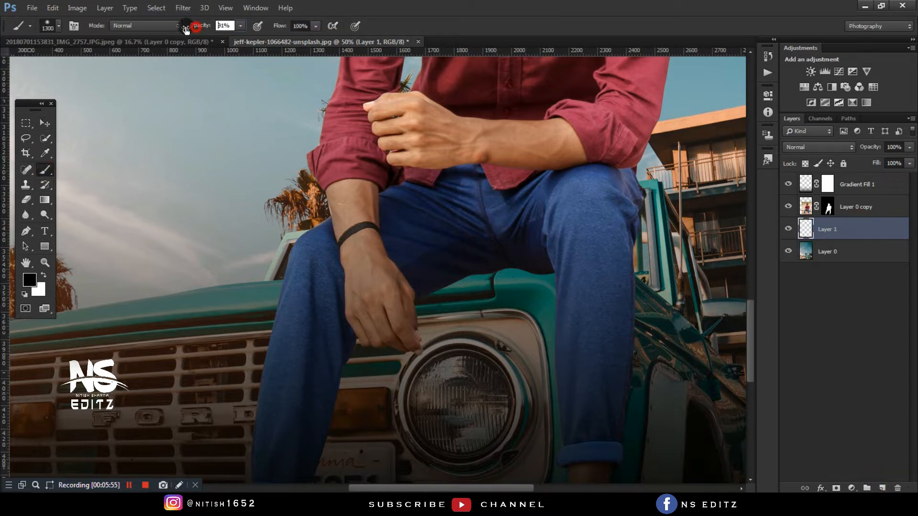
{"action": "left_click_drag", "start_coordinate": [273, 26], "coordinate": [242, 28]}
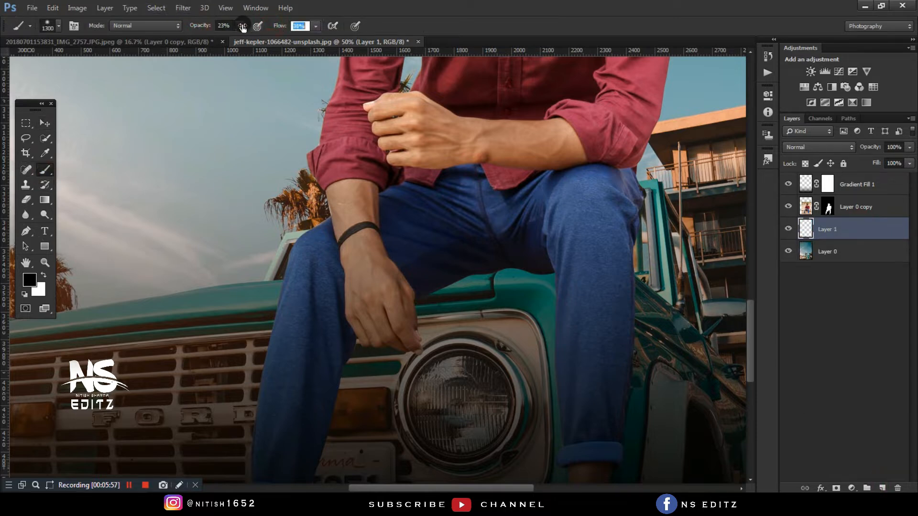
{"action": "key", "text": "bracketleft"}
{"action": "key", "text": "bracketleft"}
{"action": "key", "text": "bracketleft"}
{"action": "key", "text": "bracketleft"}
{"action": "key", "text": "bracketleft"}
{"action": "key", "text": "bracketleft"}
{"action": "key", "text": "bracketleft"}
{"action": "key", "text": "bracketleft"}
{"action": "key", "text": "bracketleft"}
{"action": "key", "text": "bracketleft"}
{"action": "key", "text": "bracketleft"}
{"action": "key", "text": "bracketleft"}
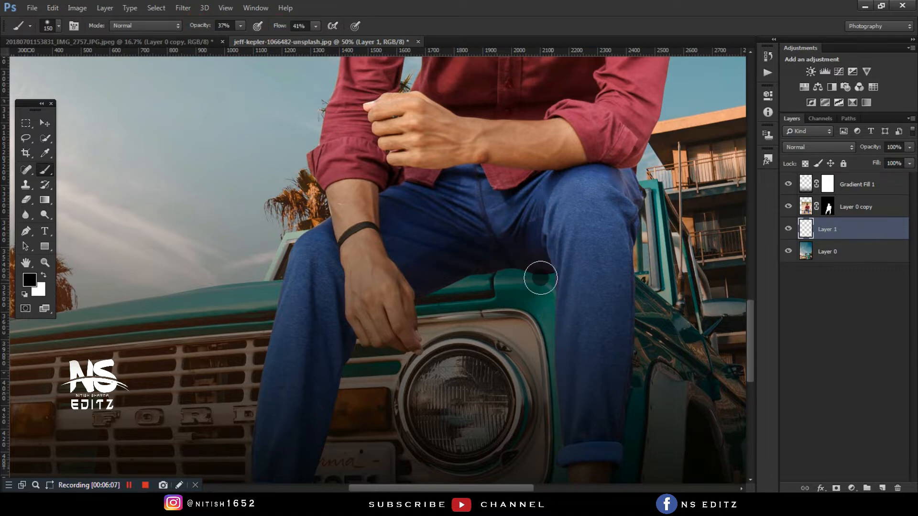
- Paint a soft black shadow beside the leg near the fender and on the hood beneath the man's thighs
{"action": "left_click_drag", "start_coordinate": [572, 391], "coordinate": [555, 277]}
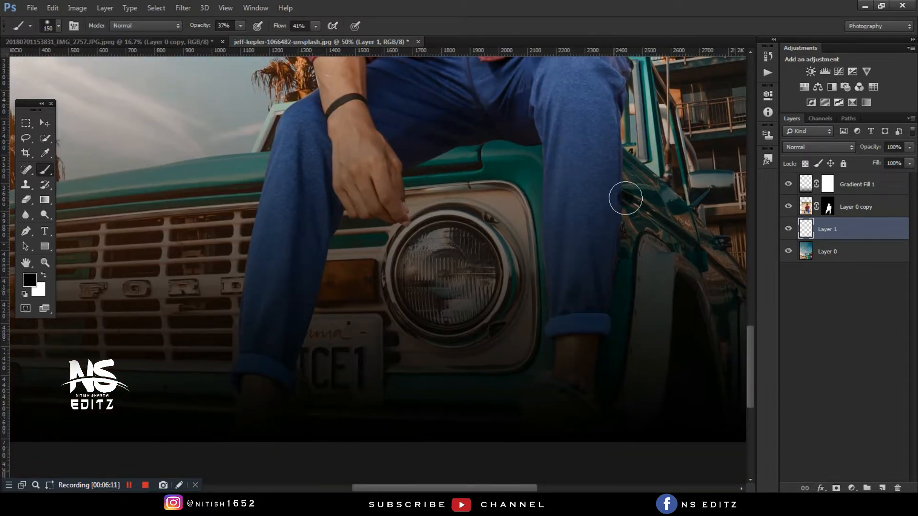
{"action": "left_click_drag", "start_coordinate": [610, 184], "coordinate": [633, 239]}
{"action": "left_click_drag", "start_coordinate": [580, 231], "coordinate": [598, 342]}
{"action": "left_click_drag", "start_coordinate": [576, 188], "coordinate": [551, 190]}
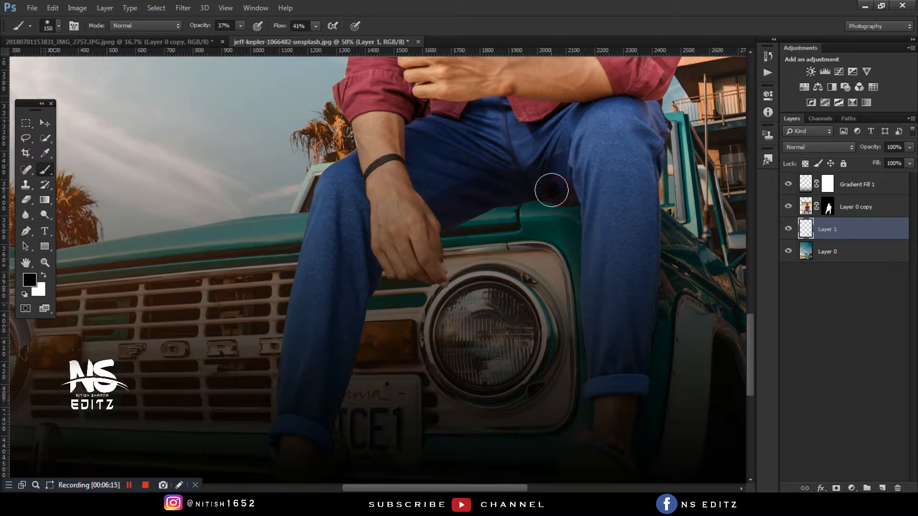
{"action": "mouse_move", "coordinate": [480, 206]}
{"action": "left_mouse_down"}
{"action": "mouse_move", "coordinate": [444, 223]}
{"action": "mouse_move", "coordinate": [474, 205]}
{"action": "left_mouse_up"}
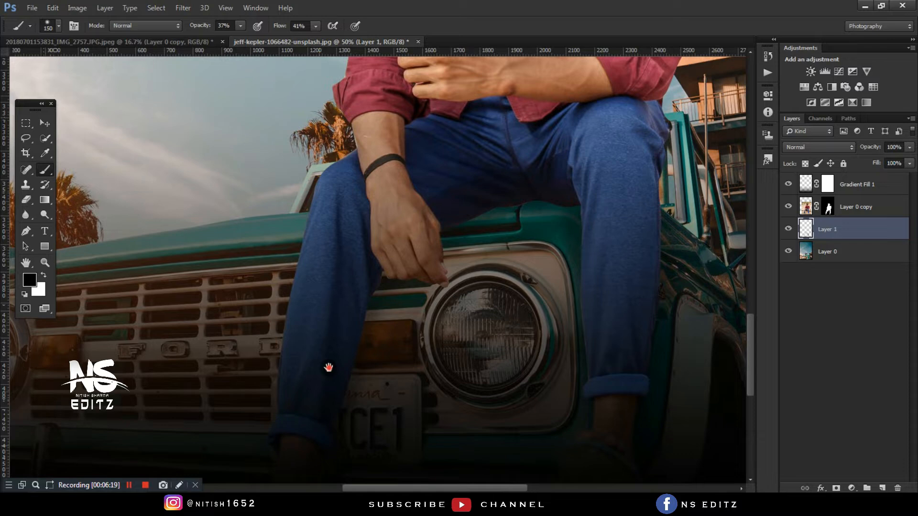
- Enlarge the brush to 200 px and paint shadow around the leg over the grille and under the thighs
{"action": "left_click_drag", "start_coordinate": [328, 367], "coordinate": [341, 286]}
{"action": "key", "text": "bracketright"}
{"action": "key", "text": "bracketright"}
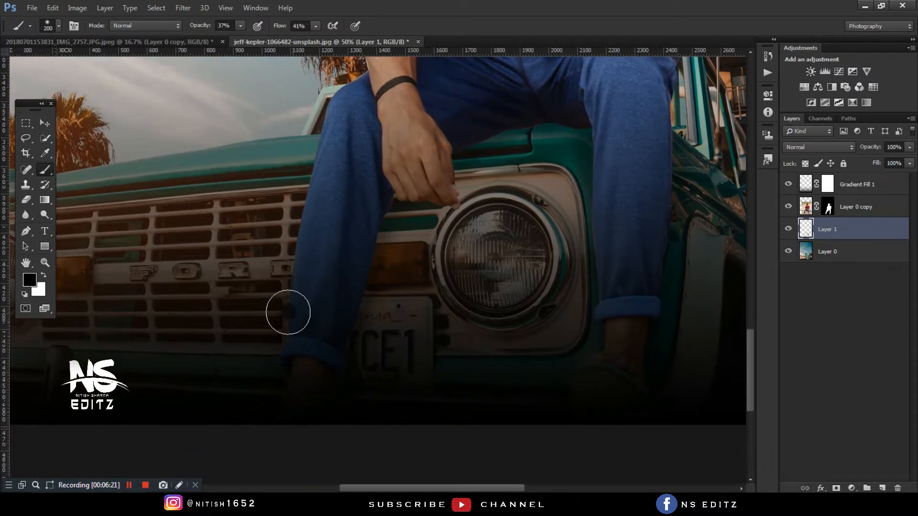
{"action": "left_click_drag", "start_coordinate": [333, 195], "coordinate": [321, 330]}
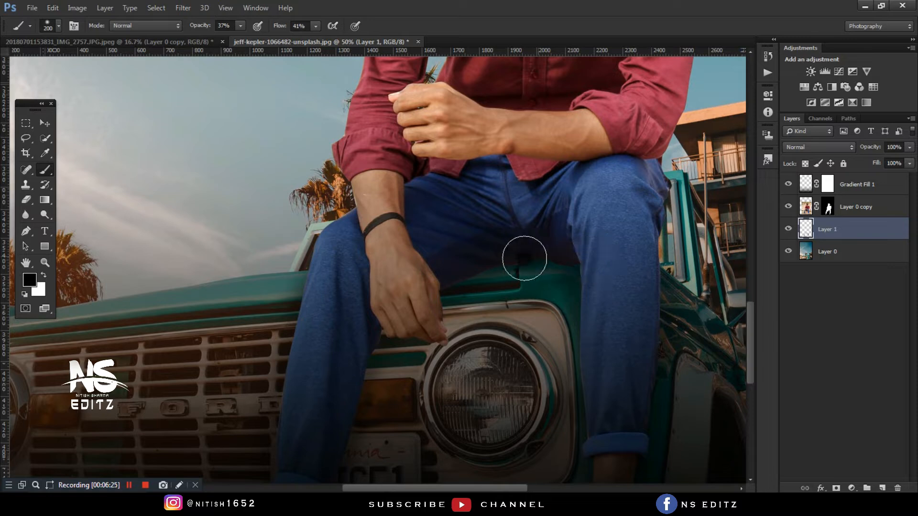
{"action": "mouse_move", "coordinate": [425, 275]}
{"action": "left_mouse_down"}
{"action": "mouse_move", "coordinate": [508, 277]}
{"action": "mouse_move", "coordinate": [502, 284]}
{"action": "mouse_move", "coordinate": [603, 344]}
{"action": "left_mouse_up"}
{"action": "mouse_move", "coordinate": [464, 215]}
{"action": "left_mouse_down"}
{"action": "mouse_move", "coordinate": [491, 159]}
{"action": "mouse_move", "coordinate": [472, 153]}
{"action": "left_mouse_up"}
- Erase excess shadow beside the leg over the hood and grille with a soft eraser sized 100 to 150 px
{"action": "key", "text": "e"}
{"action": "key", "text": "bracketleft"}
{"action": "key", "text": "bracketleft"}
{"action": "key", "text": "bracketleft"}
{"action": "key", "text": "bracketleft"}
{"action": "key", "text": "bracketleft"}
{"action": "key", "text": "bracketleft"}
{"action": "key", "text": "bracketleft"}
{"action": "key", "text": "bracketleft"}
{"action": "key", "text": "bracketleft"}
{"action": "key", "text": "bracketleft"}
{"action": "key", "text": "bracketleft"}
{"action": "key", "text": "bracketleft"}
{"action": "key", "text": "bracketleft"}
{"action": "key", "text": "bracketleft"}
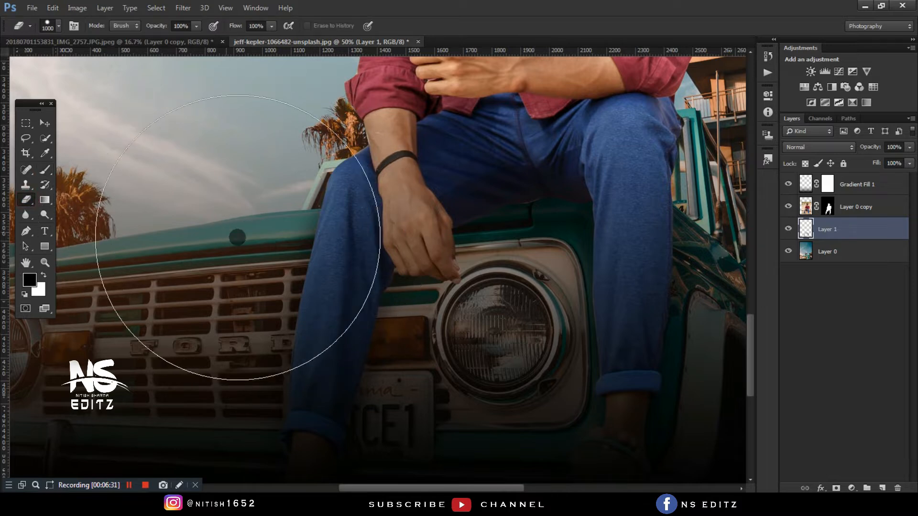
{"action": "left_click_drag", "start_coordinate": [304, 207], "coordinate": [290, 277]}
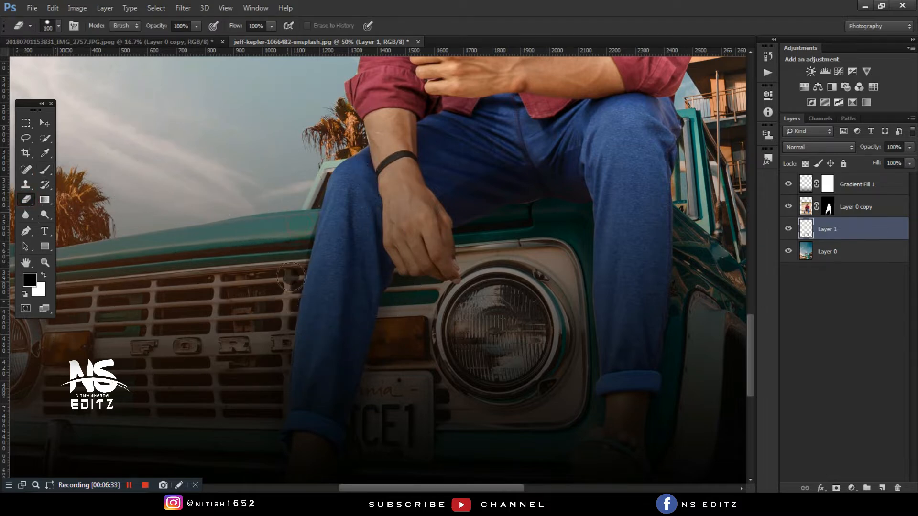
{"action": "right_click", "coordinate": [293, 251]}
{"action": "left_click", "coordinate": [309, 330]}
{"action": "key", "text": "Return"}
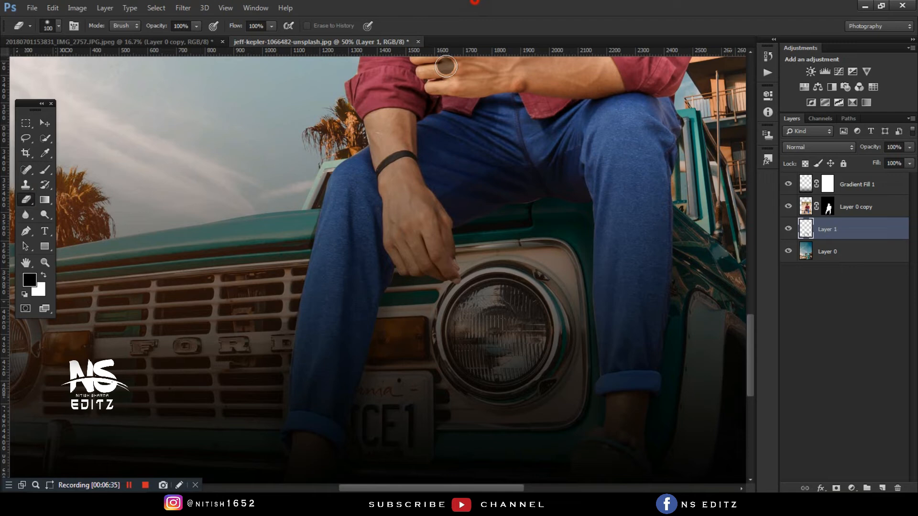
{"action": "key", "text": "bracketright"}
{"action": "key", "text": "bracketright"}
{"action": "left_click_drag", "start_coordinate": [324, 200], "coordinate": [306, 262]}
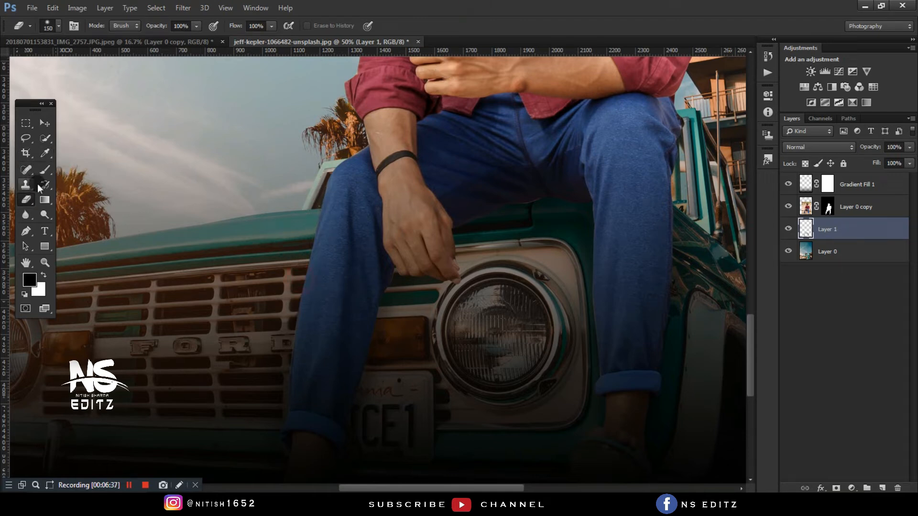
- Enlarge the brush to 400 px and paint a broad soft shadow over the headlight area between the legs
{"action": "left_click", "coordinate": [45, 169]}
{"action": "mouse_move", "coordinate": [569, 221]}
{"action": "left_mouse_down"}
{"action": "mouse_move", "coordinate": [556, 255]}
{"action": "mouse_move", "coordinate": [553, 246]}
{"action": "mouse_move", "coordinate": [564, 379]}
{"action": "mouse_move", "coordinate": [564, 351]}
{"action": "mouse_move", "coordinate": [512, 296]}
{"action": "mouse_move", "coordinate": [487, 391]}
{"action": "left_mouse_up"}
{"action": "key", "text": "bracketright"}
{"action": "key", "text": "ctrl+minus"}
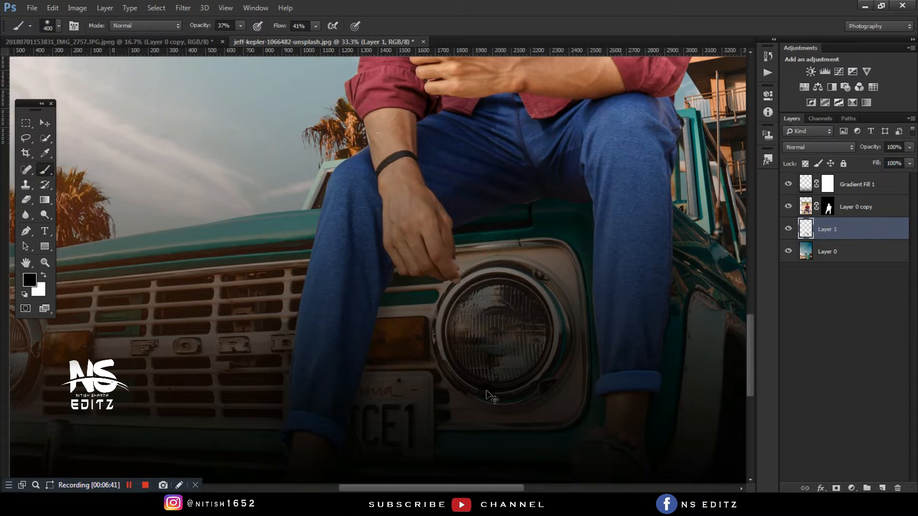
{"action": "key", "text": "ctrl+minus"}
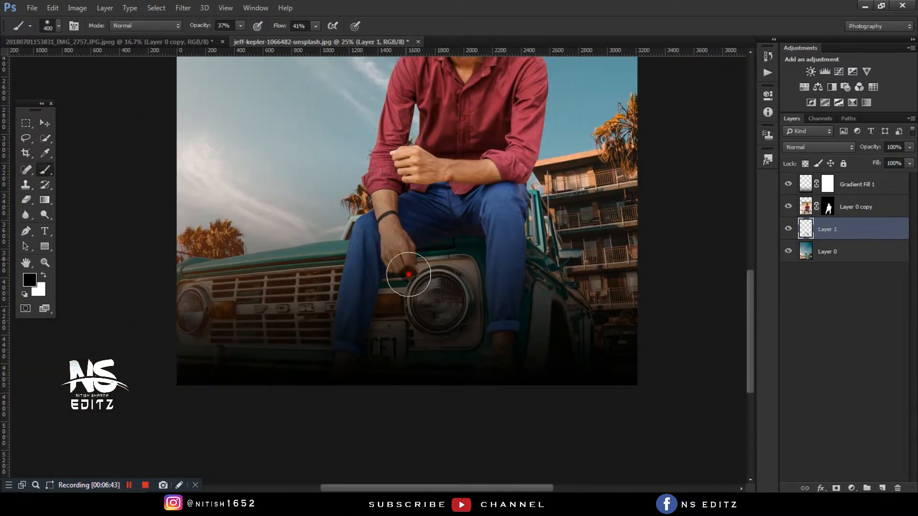
{"action": "key", "text": "ctrl+plus"}
{"action": "key", "text": "ctrl+plus"}
{"action": "key", "text": "ctrl+plus"}
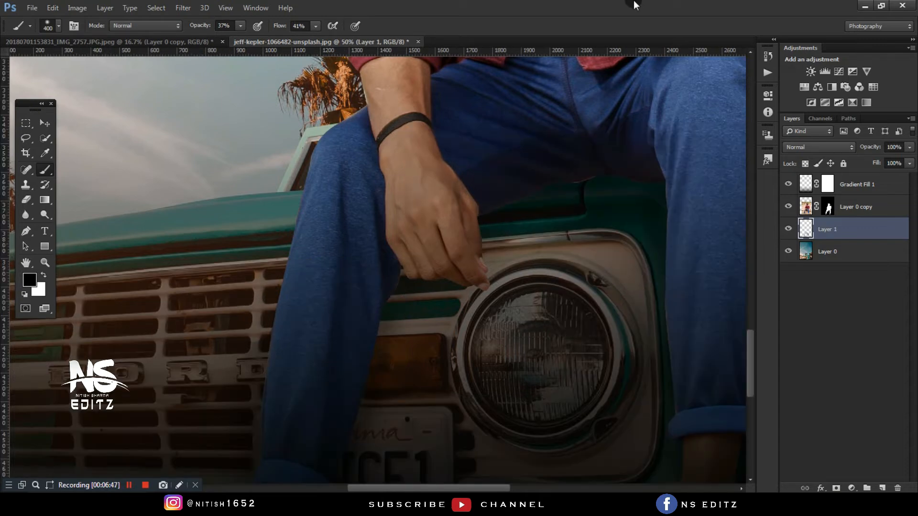
- Apply the layer mask of the cut-out man's layer permanently and duplicate the resulting layer
{"action": "key", "text": "ctrl+minus"}
{"action": "key", "text": "ctrl+minus"}
{"action": "key", "text": "ctrl+minus"}
{"action": "key", "text": "ctrl+minus"}
{"action": "key", "text": "ctrl+minus"}
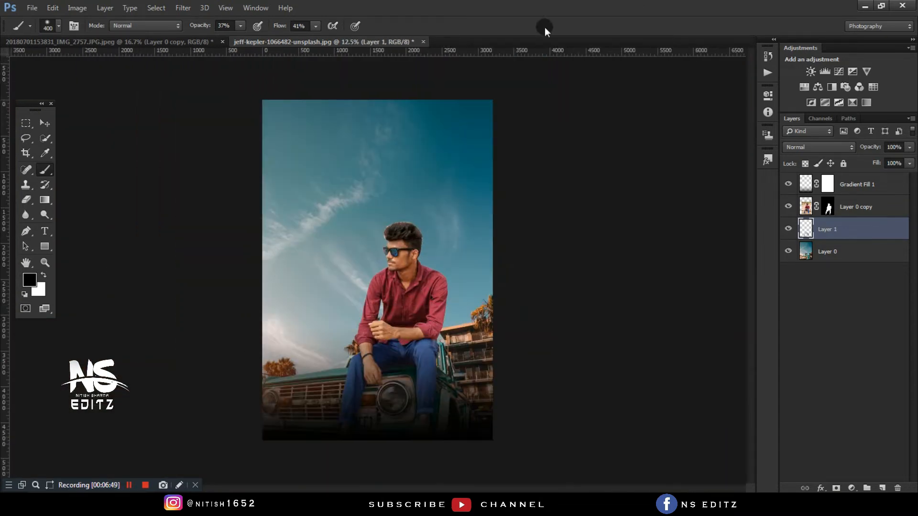
{"action": "left_click", "coordinate": [26, 124]}
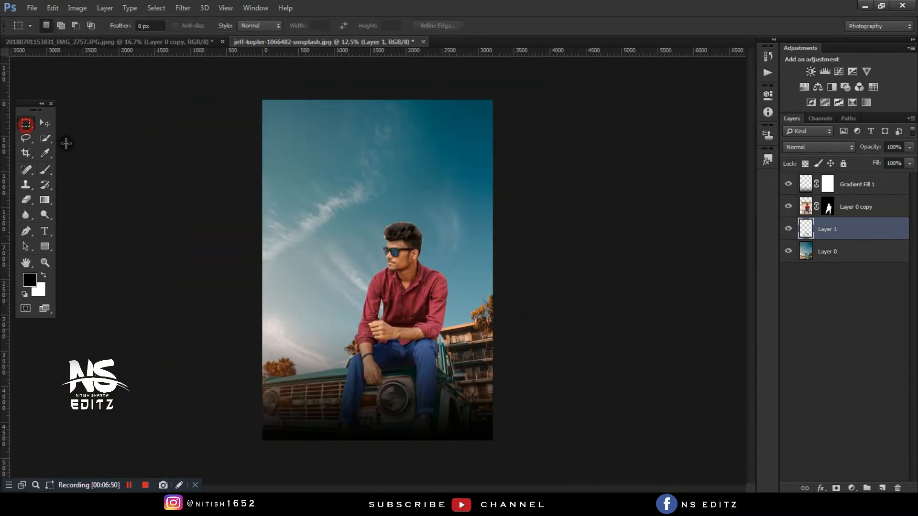
{"action": "left_click", "coordinate": [828, 207]}
{"action": "key", "text": "x"}
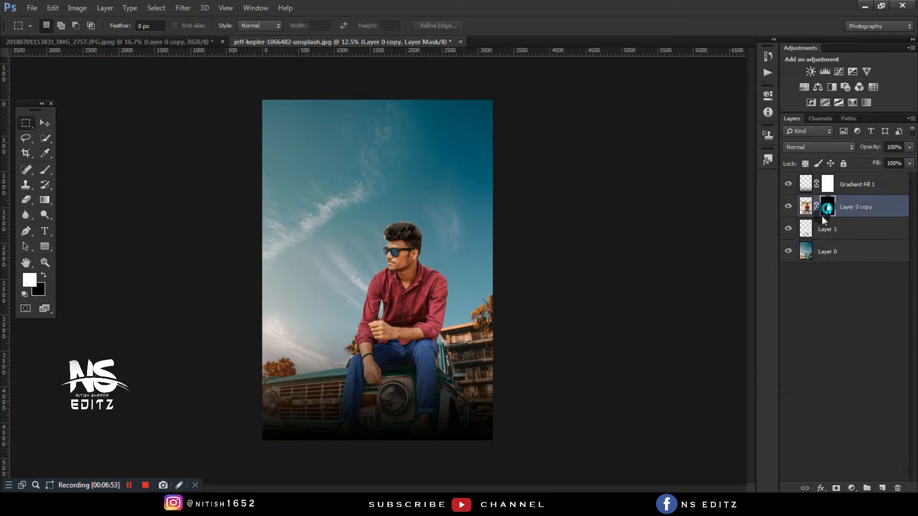
{"action": "right_click", "coordinate": [825, 220]}
{"action": "left_click", "coordinate": [791, 247]}
{"action": "key", "text": "ctrl+plus"}
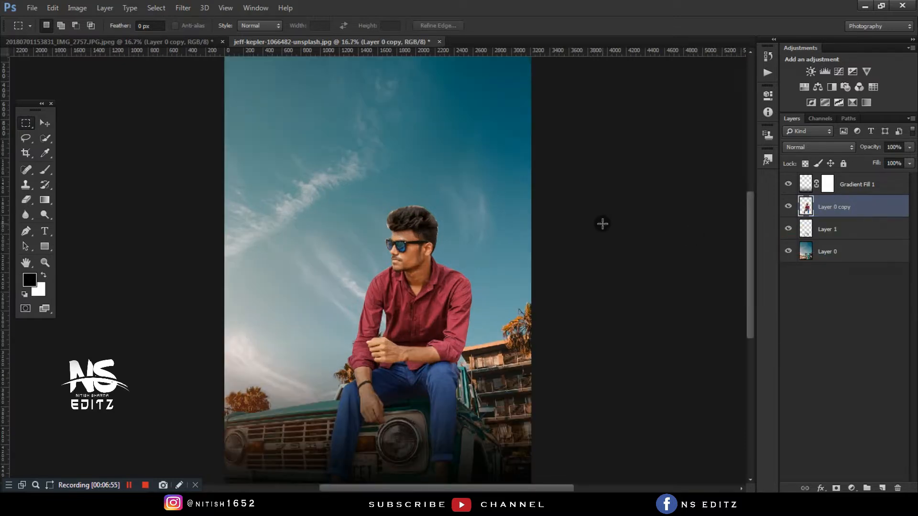
{"action": "key", "text": "ctrl+j"}
- Fill the duplicated layer with 50% Gray and set its blending mode to Overlay
{"action": "left_click", "coordinate": [52, 8]}
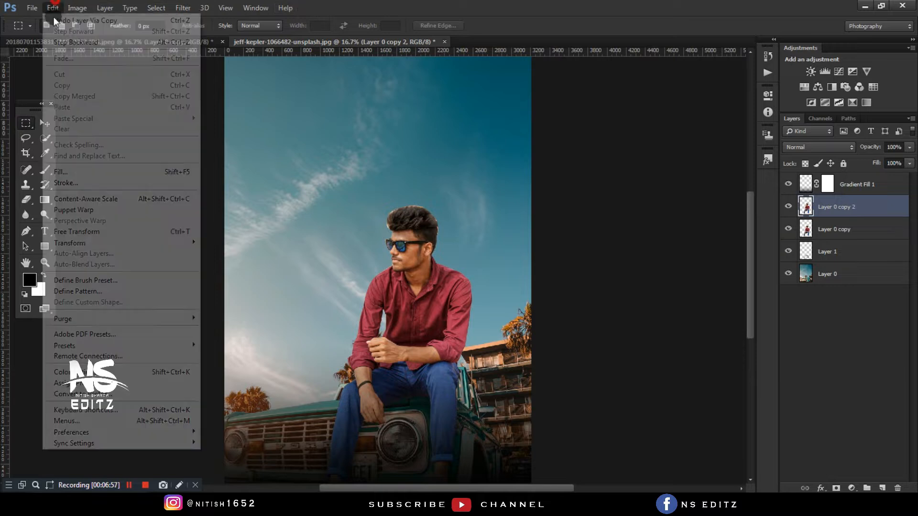
{"action": "left_click", "coordinate": [59, 169]}
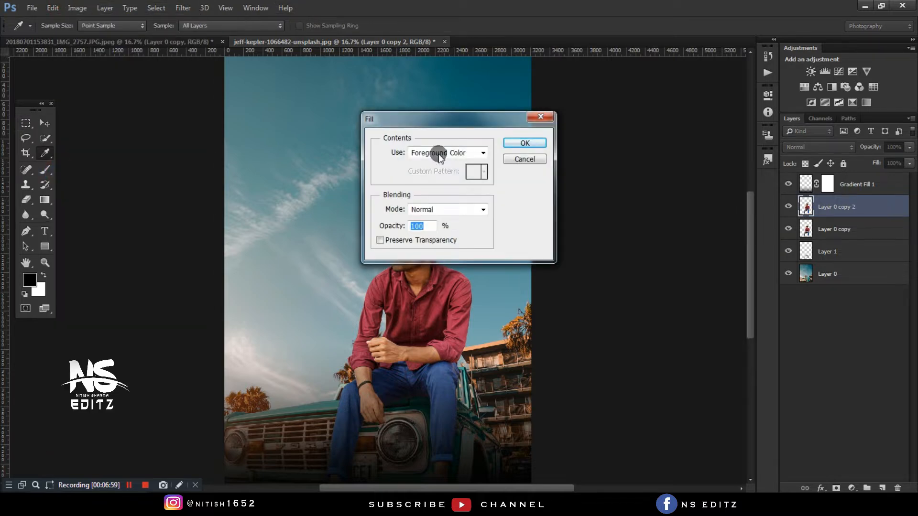
{"action": "left_click", "coordinate": [437, 152]}
{"action": "left_click", "coordinate": [430, 242]}
{"action": "left_click", "coordinate": [525, 144]}
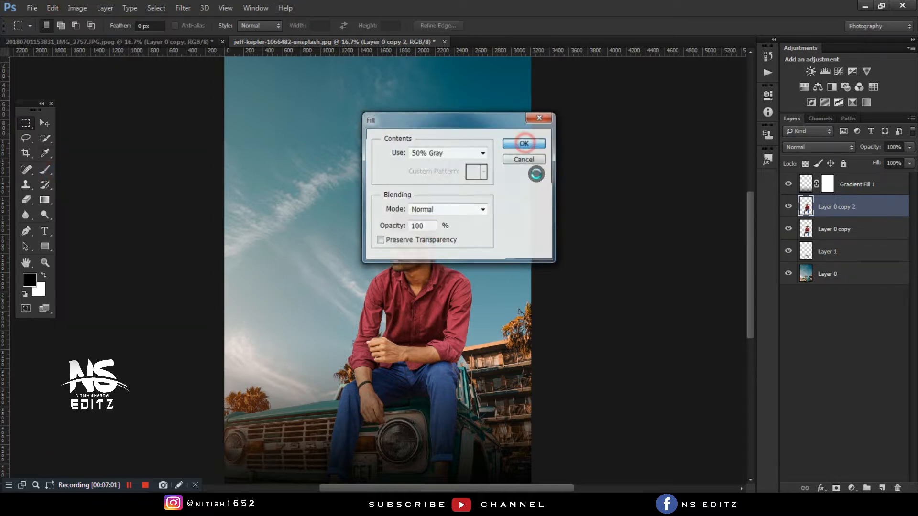
{"action": "left_click", "coordinate": [808, 149]}
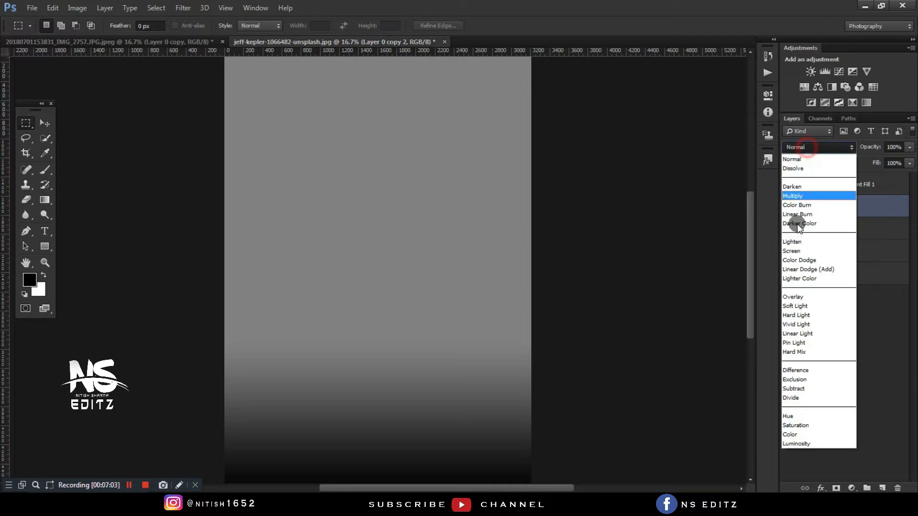
{"action": "left_click", "coordinate": [794, 294]}
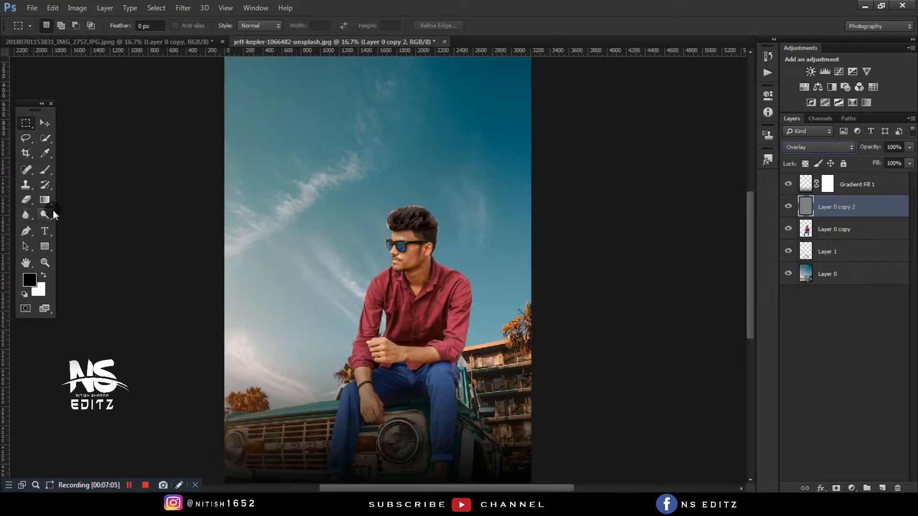
- Choose the Dodge tool and load the cut-out man's outline as a selection while keeping the gray Overlay layer active
{"action": "right_click", "coordinate": [45, 215]}
{"action": "left_click", "coordinate": [71, 215]}
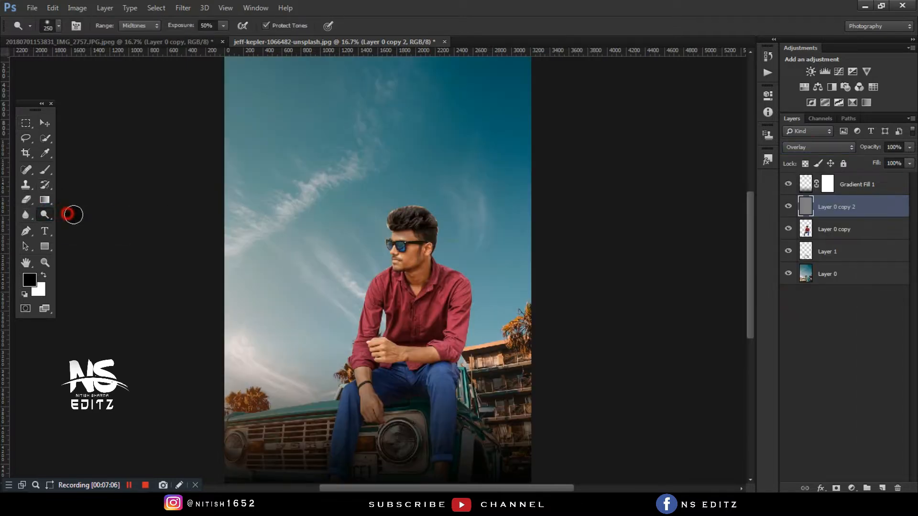
{"action": "left_click", "coordinate": [805, 231], "text": "ctrl"}
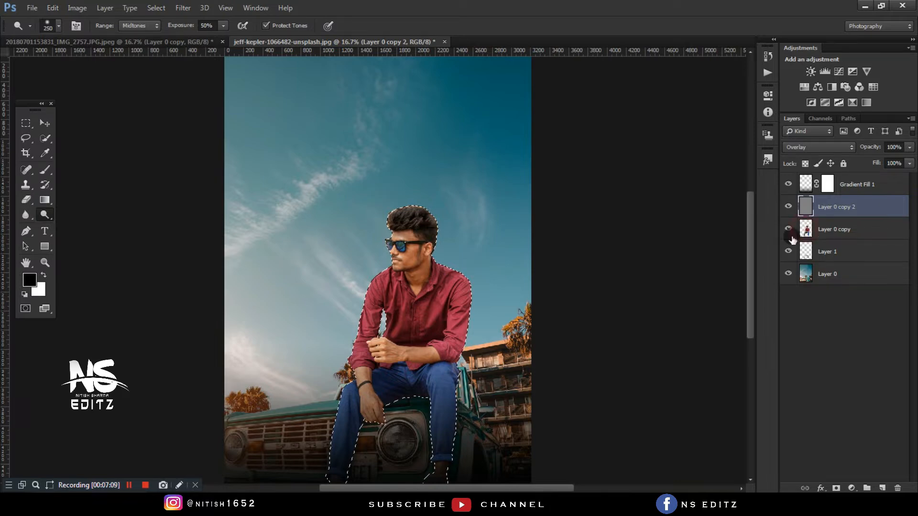
- Try dodging the lower edge of the jeans between the thighs and revert the stroke
{"action": "left_click_drag", "start_coordinate": [431, 390], "coordinate": [429, 287]}
{"action": "key", "text": "ctrl+plus"}
{"action": "key", "text": "ctrl+plus"}
{"action": "key", "text": "ctrl+plus"}
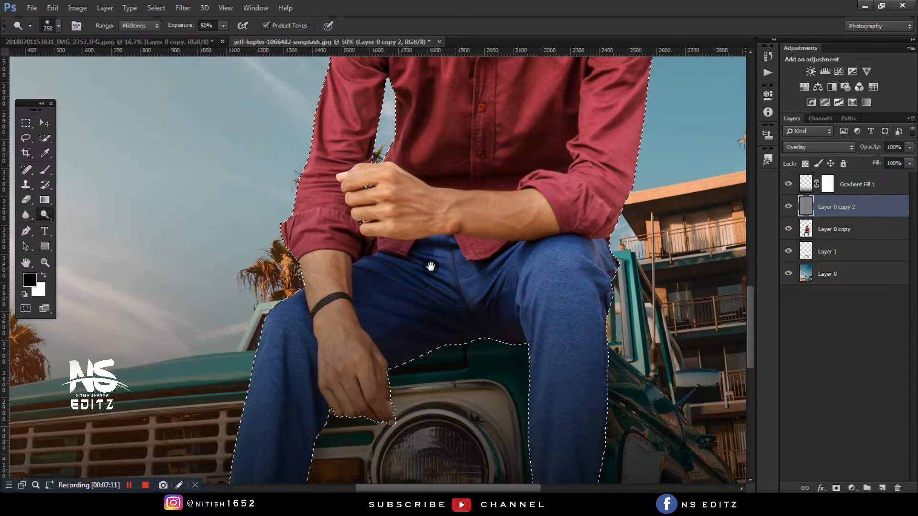
{"action": "left_click_drag", "start_coordinate": [359, 247], "coordinate": [351, 121]}
{"action": "key", "text": "bracketleft"}
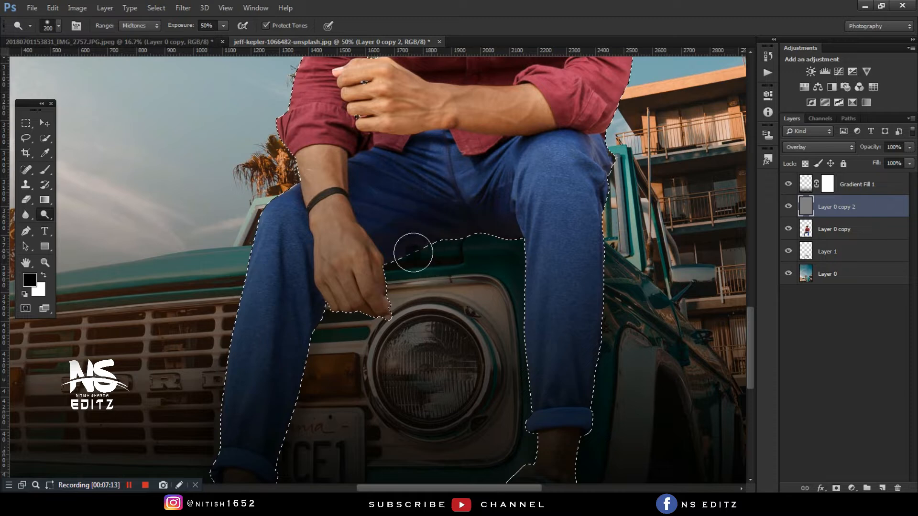
{"action": "left_click_drag", "start_coordinate": [476, 236], "coordinate": [488, 234]}
{"action": "left_click", "coordinate": [768, 56]}
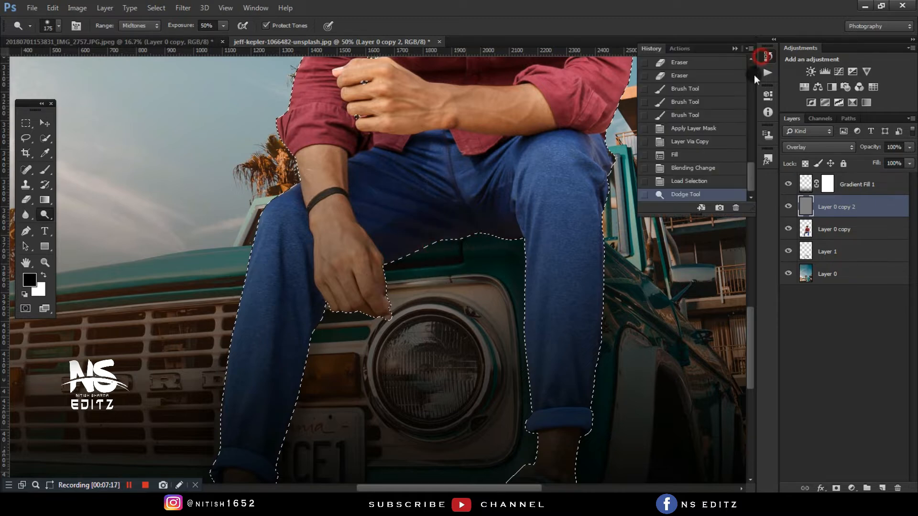
{"action": "left_click", "coordinate": [675, 182]}
- Darken the edges of the jeans with a 200 px Burn tool at 75% exposure, and clear the selection
{"action": "right_click", "coordinate": [46, 216]}
{"action": "left_click", "coordinate": [76, 225]}
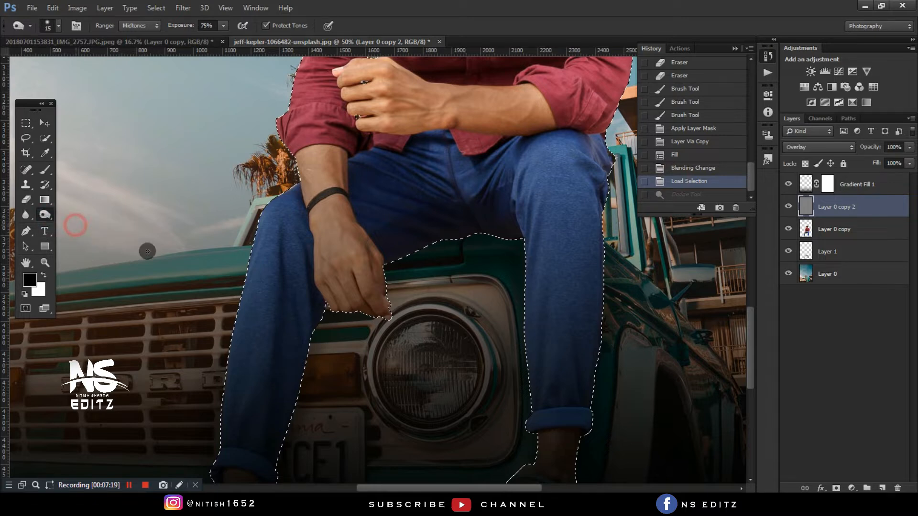
{"action": "left_click", "coordinate": [396, 260]}
{"action": "key", "text": "bracketright"}
{"action": "key", "text": "bracketright"}
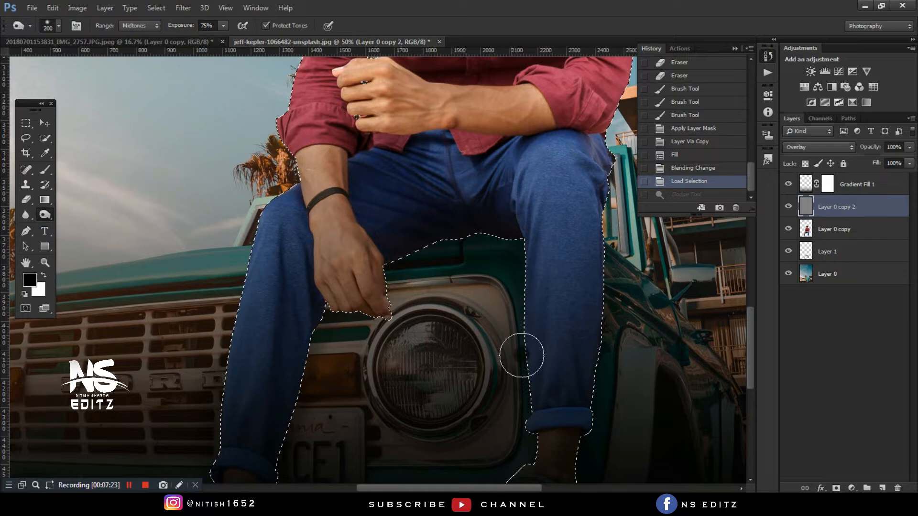
{"action": "left_click", "coordinate": [595, 269]}
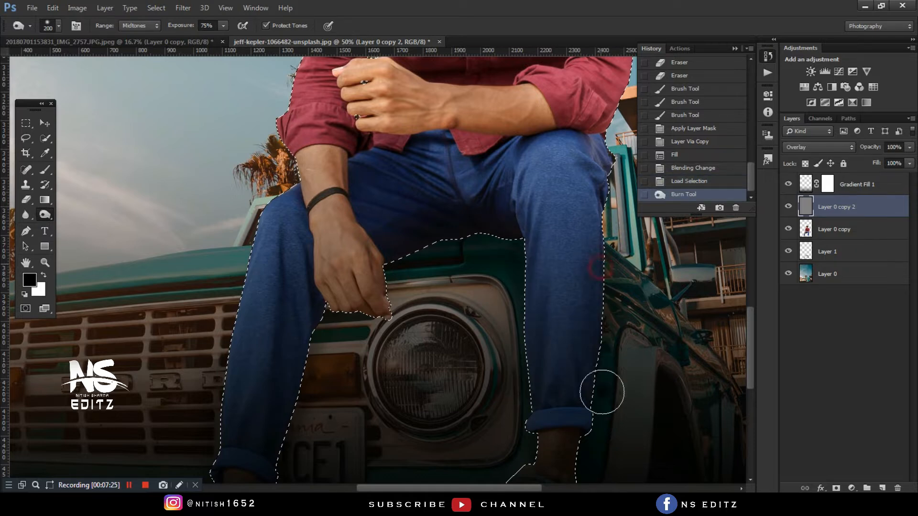
{"action": "left_click", "coordinate": [611, 343]}
{"action": "left_click_drag", "start_coordinate": [360, 377], "coordinate": [387, 290]}
{"action": "mouse_move", "coordinate": [335, 306]}
{"action": "left_mouse_down"}
{"action": "mouse_move", "coordinate": [323, 379]}
{"action": "mouse_move", "coordinate": [340, 258]}
{"action": "mouse_move", "coordinate": [345, 273]}
{"action": "left_mouse_up"}
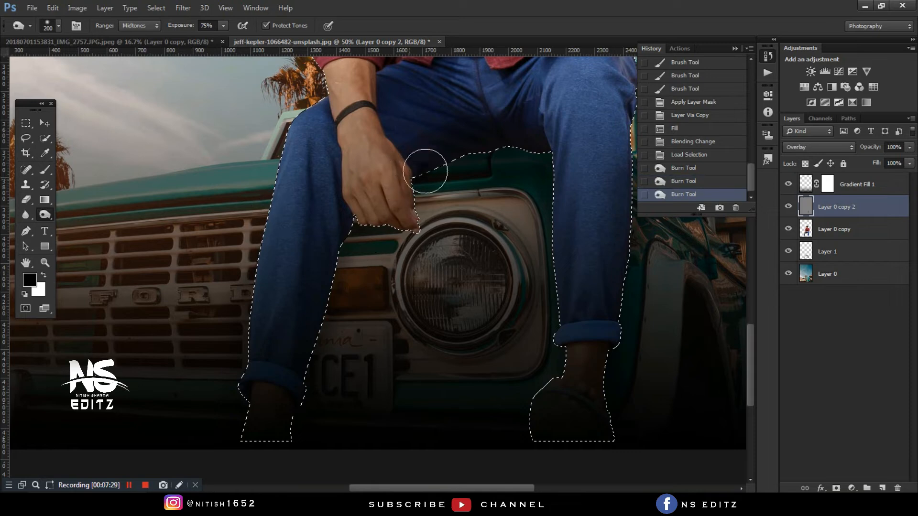
{"action": "mouse_move", "coordinate": [461, 157]}
{"action": "left_mouse_down"}
{"action": "mouse_move", "coordinate": [488, 154]}
{"action": "mouse_move", "coordinate": [451, 154]}
{"action": "left_mouse_up"}
{"action": "left_click", "coordinate": [26, 138]}
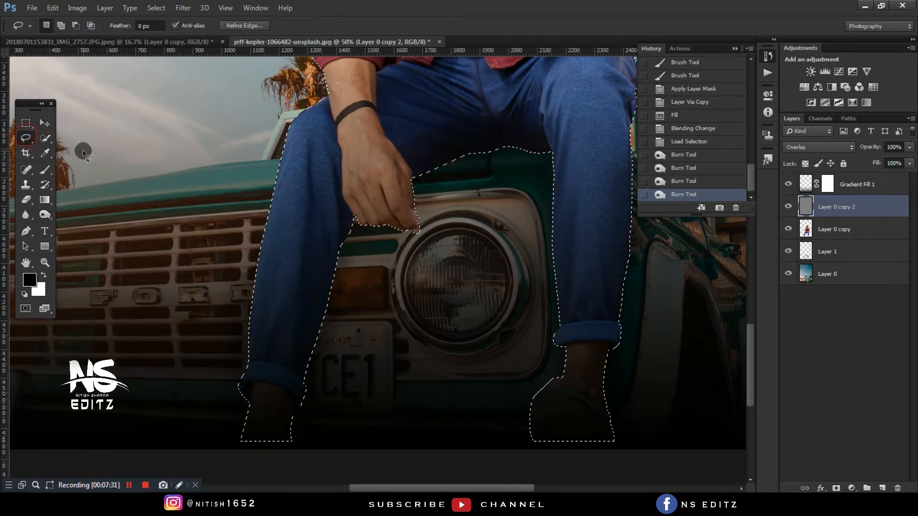
{"action": "left_click", "coordinate": [84, 152]}
- Paint more soft black shadow on Layer 1 around the headlight and beneath the hand, reducing the brush from 400 to 200 px
{"action": "left_click", "coordinate": [842, 243]}
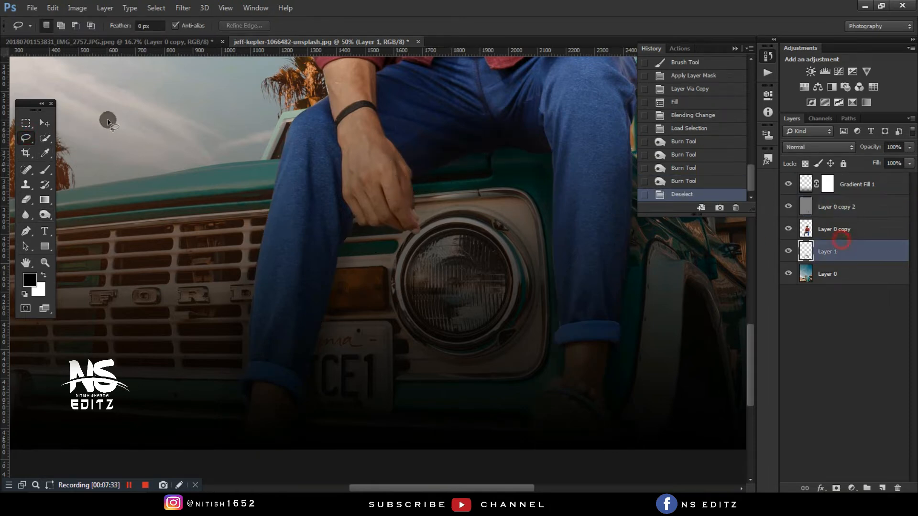
{"action": "left_click", "coordinate": [44, 170]}
{"action": "left_click", "coordinate": [461, 180]}
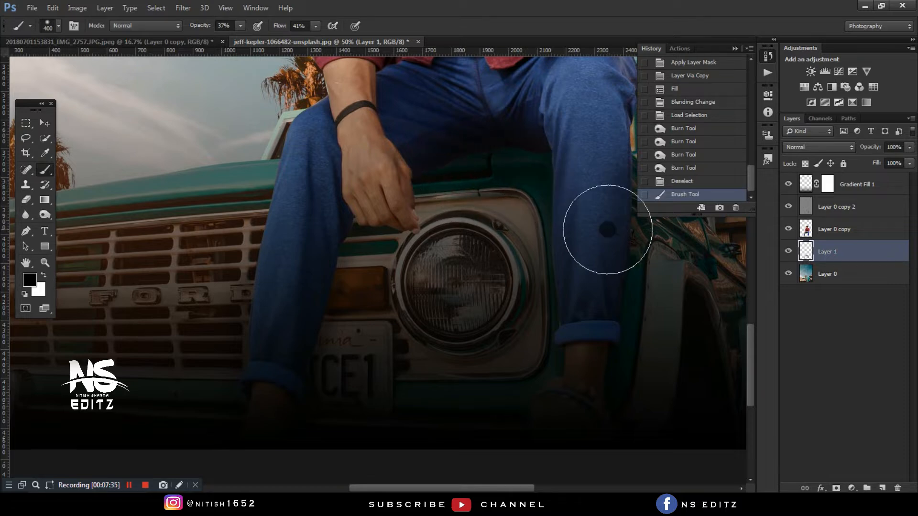
{"action": "key", "text": "bracketleft"}
{"action": "key", "text": "bracketleft"}
{"action": "key", "text": "bracketleft"}
{"action": "key", "text": "bracketleft"}
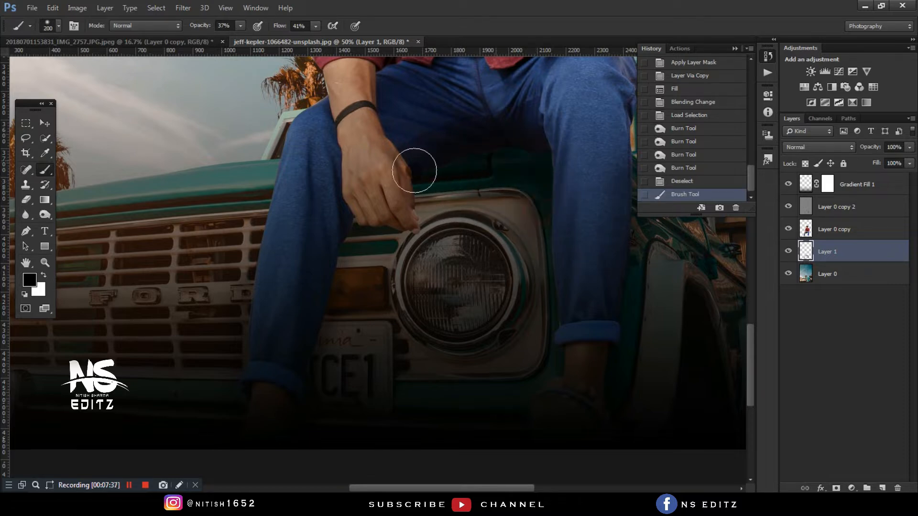
{"action": "left_click_drag", "start_coordinate": [414, 171], "coordinate": [398, 180]}
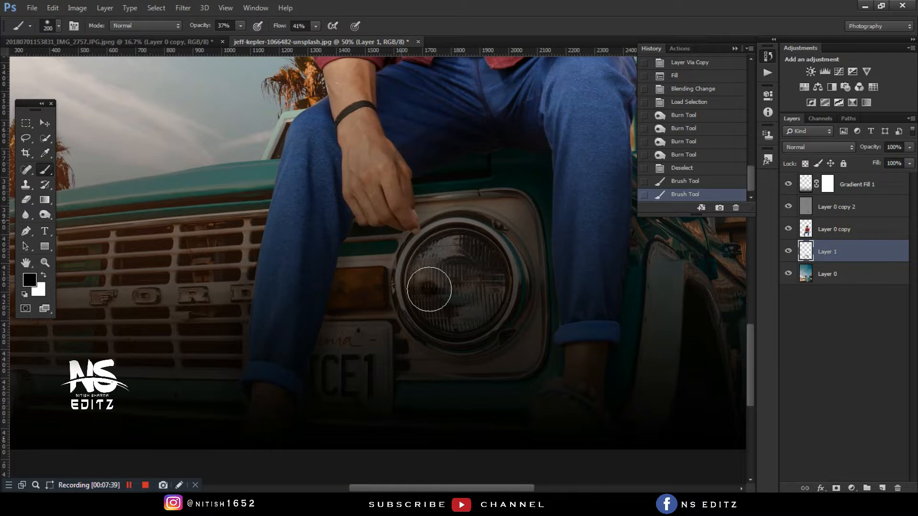
{"action": "left_click", "coordinate": [526, 311]}
- Examine the whole composite at different magnifications to judge the shadows and lower-edge gradient
{"action": "key", "text": "ctrl+minus"}
{"action": "key", "text": "ctrl+minus"}
{"action": "key", "text": "ctrl+minus"}
{"action": "key", "text": "ctrl+minus"}
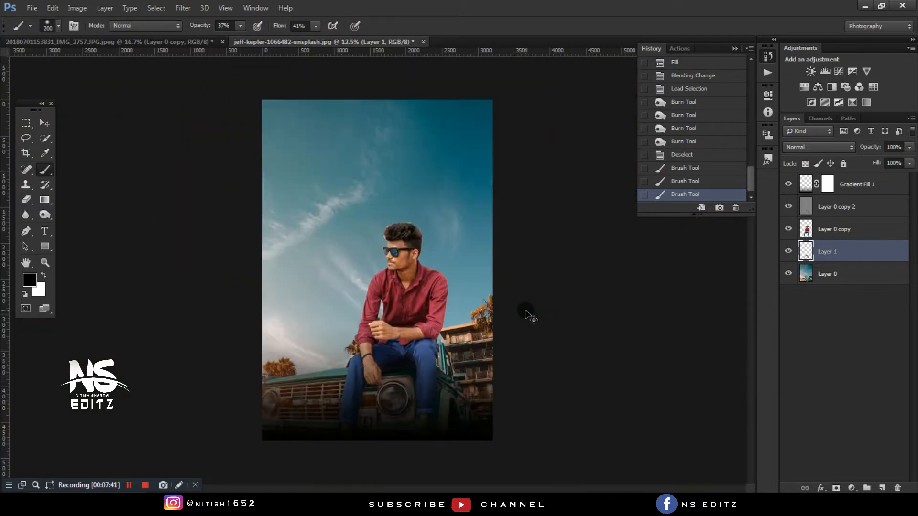
{"action": "key", "text": "ctrl+minus"}
{"action": "key", "text": "ctrl+minus"}
{"action": "key", "text": "ctrl+plus"}
{"action": "key", "text": "ctrl+plus"}
{"action": "key", "text": "ctrl+plus"}
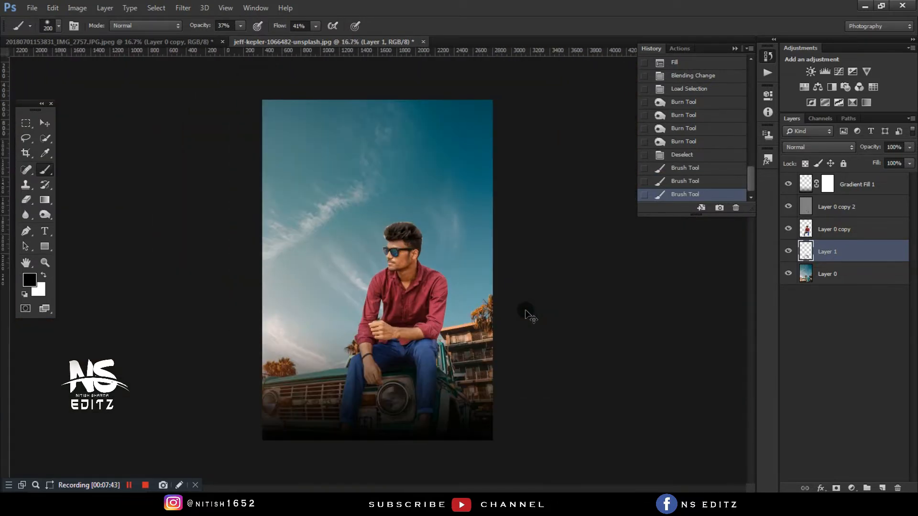
{"action": "key", "text": "ctrl+plus"}
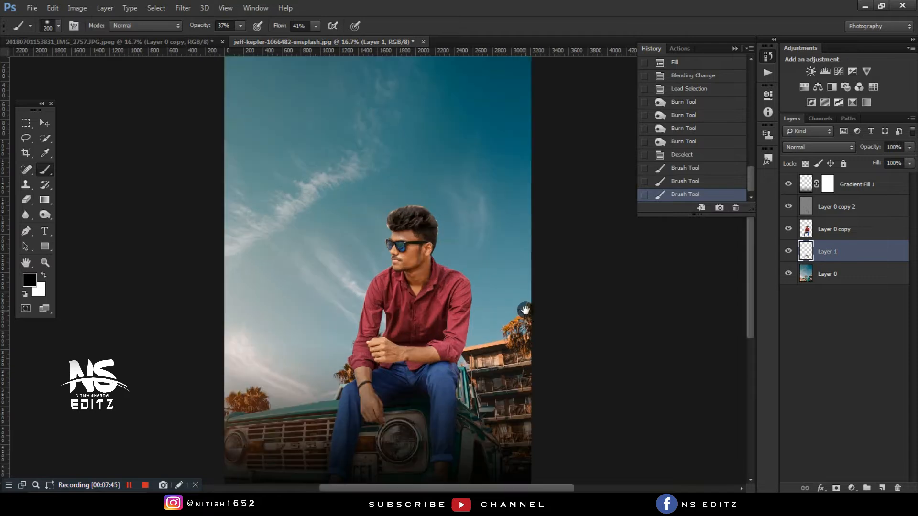
- Reduce the height of the dark gradient fill by lowering its upper edge to the level of the man's thighs
{"action": "left_click_drag", "start_coordinate": [469, 318], "coordinate": [480, 259]}
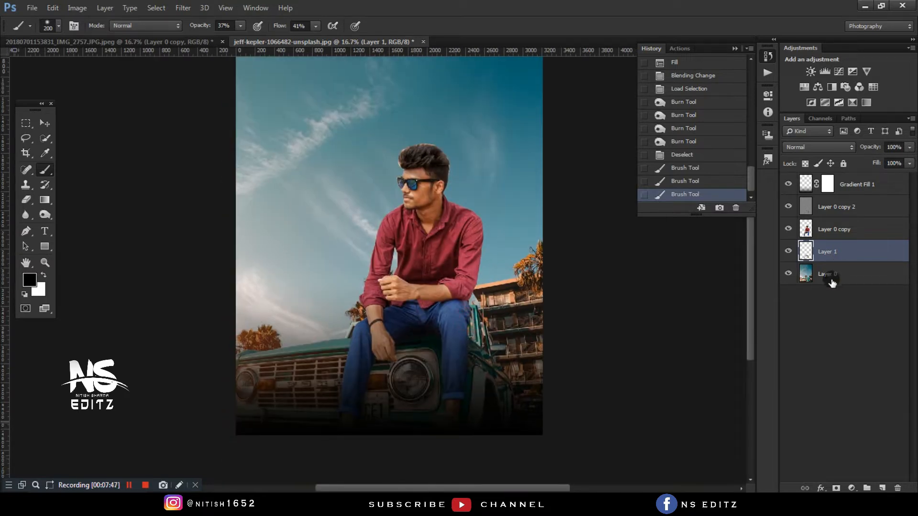
{"action": "left_click", "coordinate": [828, 194]}
{"action": "key", "text": "ctrl+t"}
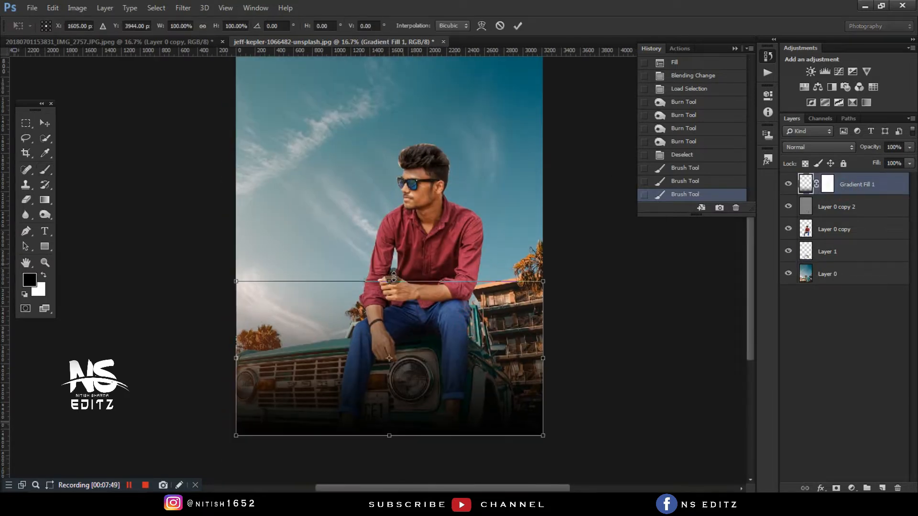
{"action": "left_click_drag", "start_coordinate": [394, 276], "coordinate": [389, 319]}
{"action": "key", "text": "Return"}
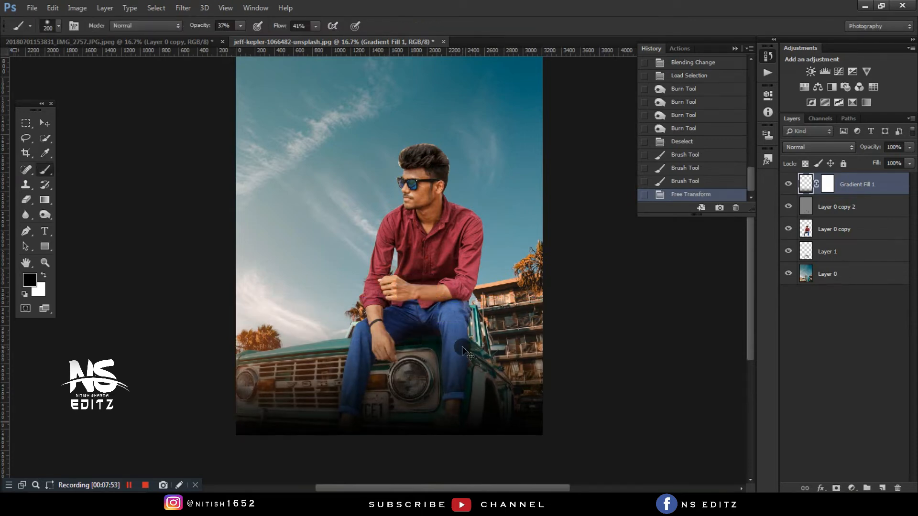
{"action": "key", "text": "ctrl+minus"}
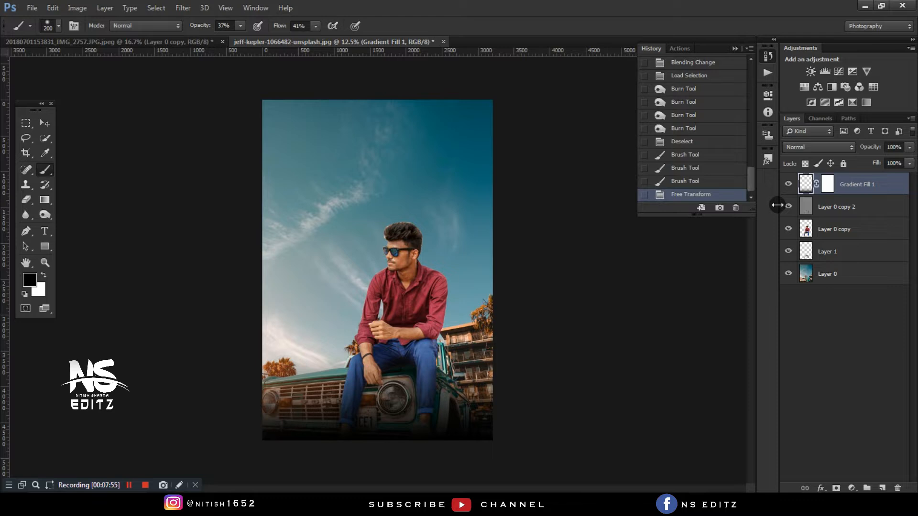
{"action": "left_click", "coordinate": [732, 50]}
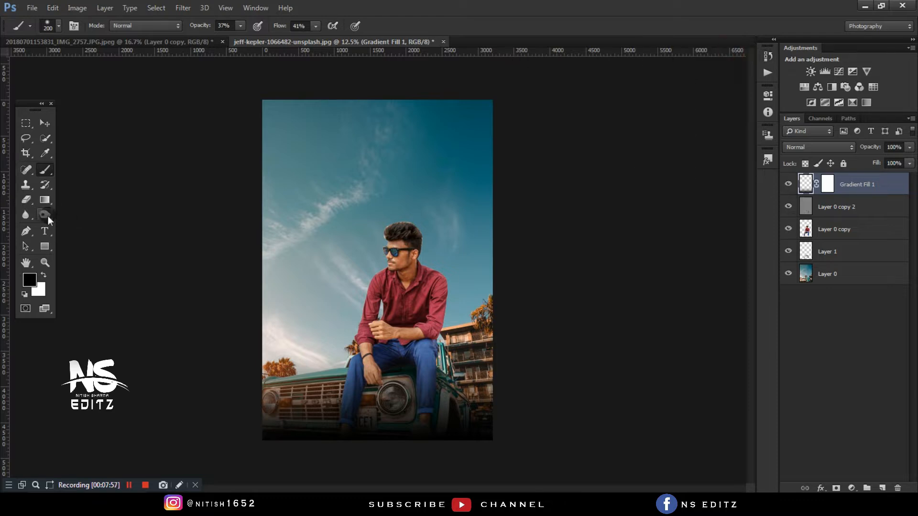
- Erase the light fringe along the back and crown of the hair on Layer 0 copy with a 30 px Eraser
{"action": "left_click", "coordinate": [48, 217]}
{"action": "left_click", "coordinate": [26, 200]}
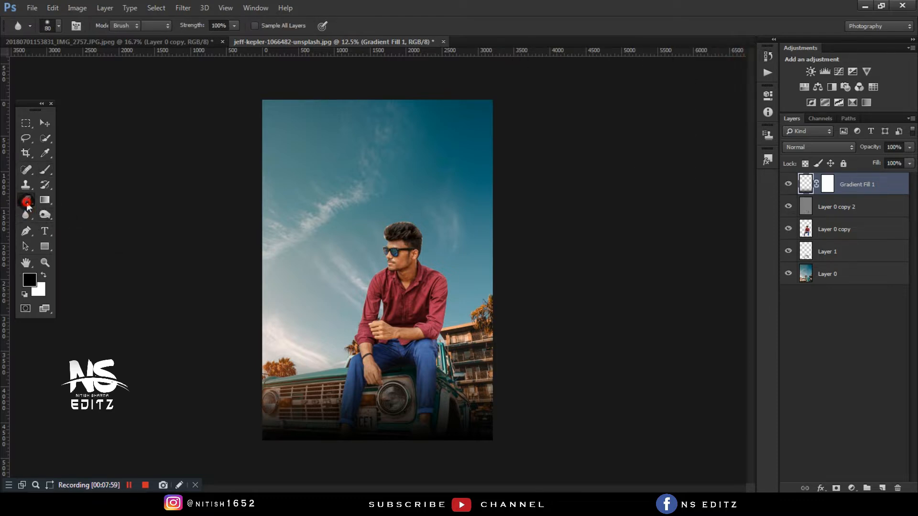
{"action": "key", "text": "ctrl+plus"}
{"action": "key", "text": "ctrl+plus"}
{"action": "key", "text": "ctrl+plus"}
{"action": "key", "text": "ctrl+plus"}
{"action": "key", "text": "ctrl+plus"}
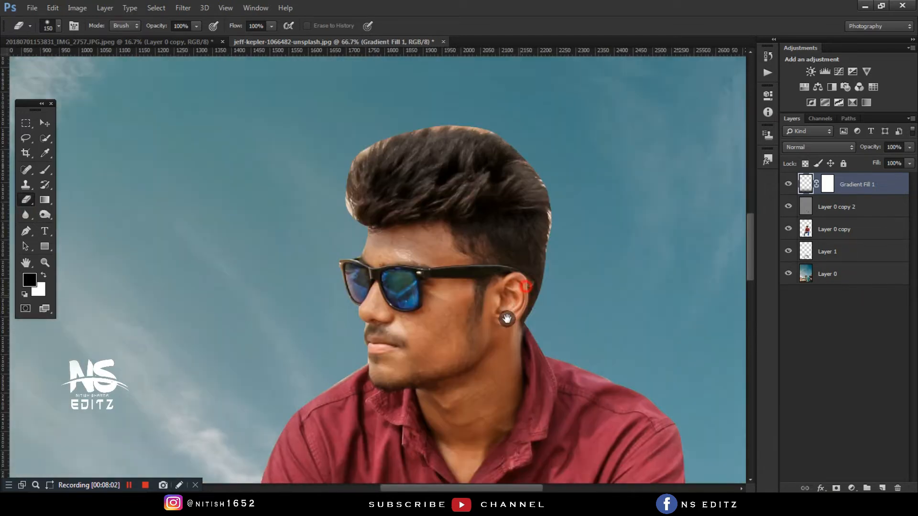
{"action": "left_click_drag", "start_coordinate": [507, 319], "coordinate": [479, 382]}
{"action": "key", "text": "ctrl+plus"}
{"action": "key", "text": "ctrl+plus"}
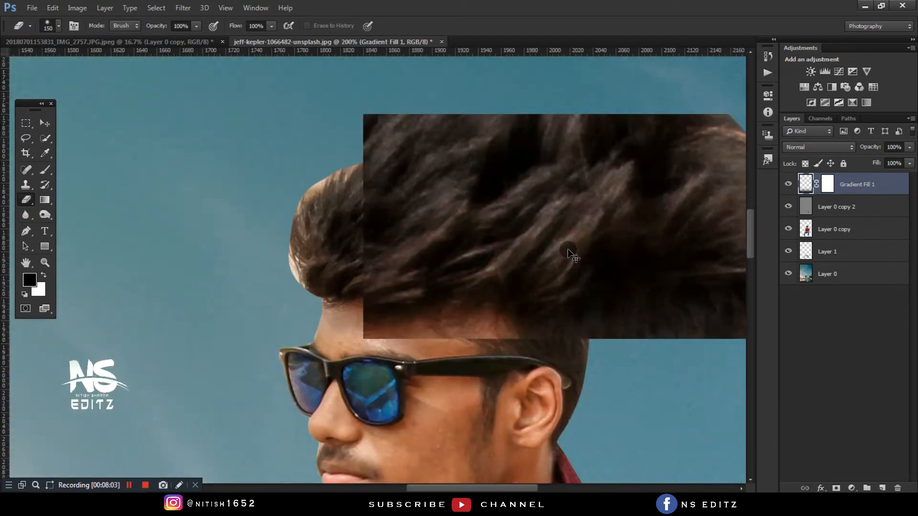
{"action": "key", "text": "ctrl+minus"}
{"action": "left_click_drag", "start_coordinate": [554, 246], "coordinate": [475, 253]}
{"action": "right_click", "coordinate": [569, 314], "text": "alt"}
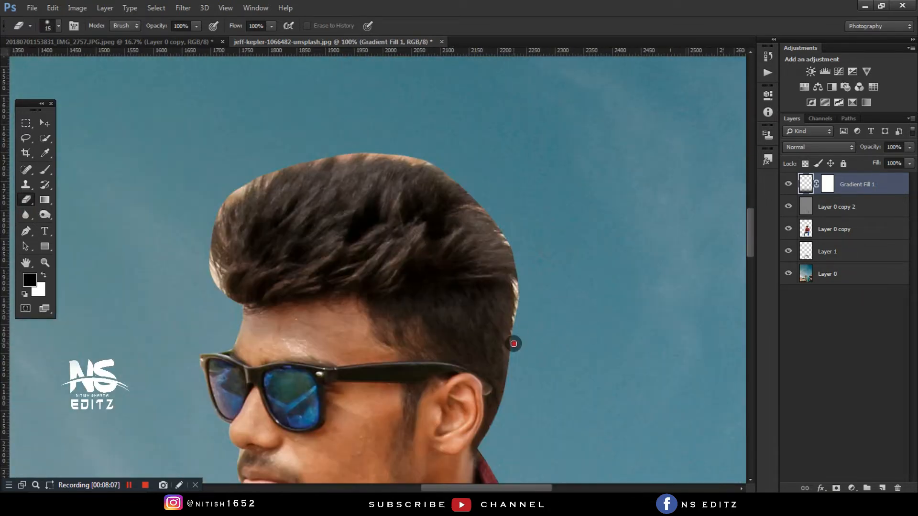
{"action": "left_click", "coordinate": [873, 229]}
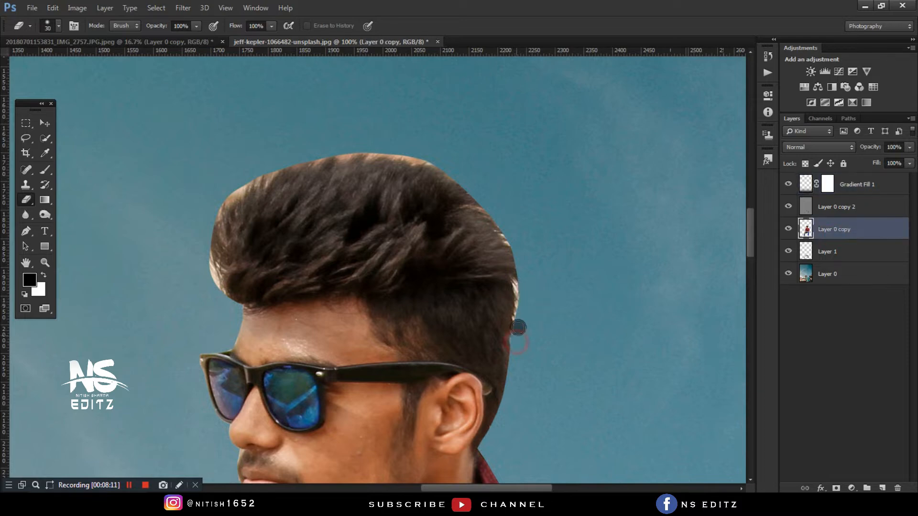
{"action": "mouse_move", "coordinate": [484, 210]}
{"action": "left_mouse_down"}
{"action": "mouse_move", "coordinate": [459, 182]}
{"action": "mouse_move", "coordinate": [425, 167]}
{"action": "mouse_move", "coordinate": [364, 157]}
{"action": "left_mouse_up"}
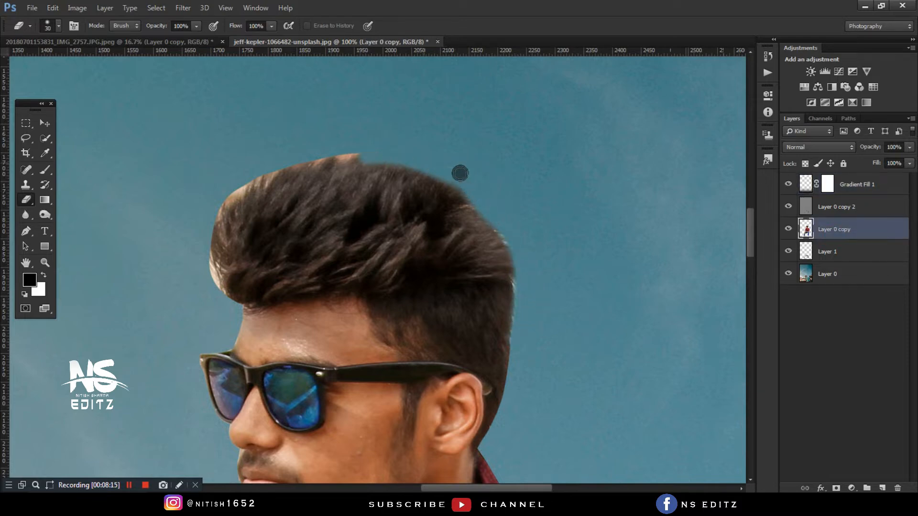
- Erase the remaining light fringe along the front edge of the hair
{"action": "left_click_drag", "start_coordinate": [491, 251], "coordinate": [636, 333]}
{"action": "left_click_drag", "start_coordinate": [435, 249], "coordinate": [360, 291]}
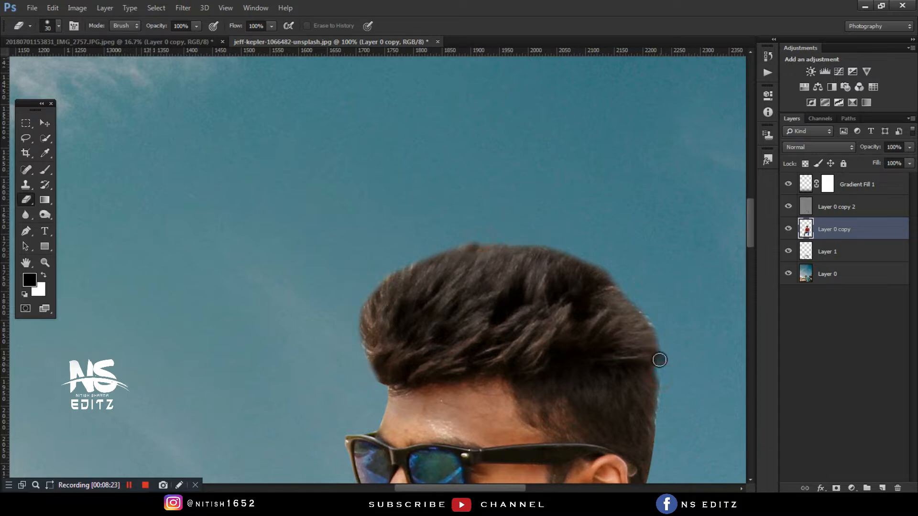
{"action": "left_click_drag", "start_coordinate": [562, 342], "coordinate": [562, 205]}
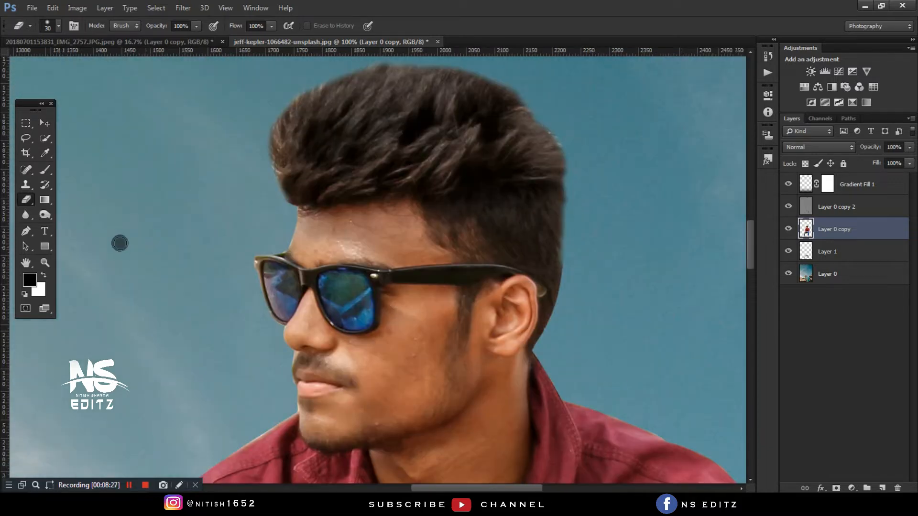
- Set up the Smudge tool with the 24 px spatter brush tip at 64% strength
{"action": "left_click", "coordinate": [61, 234]}
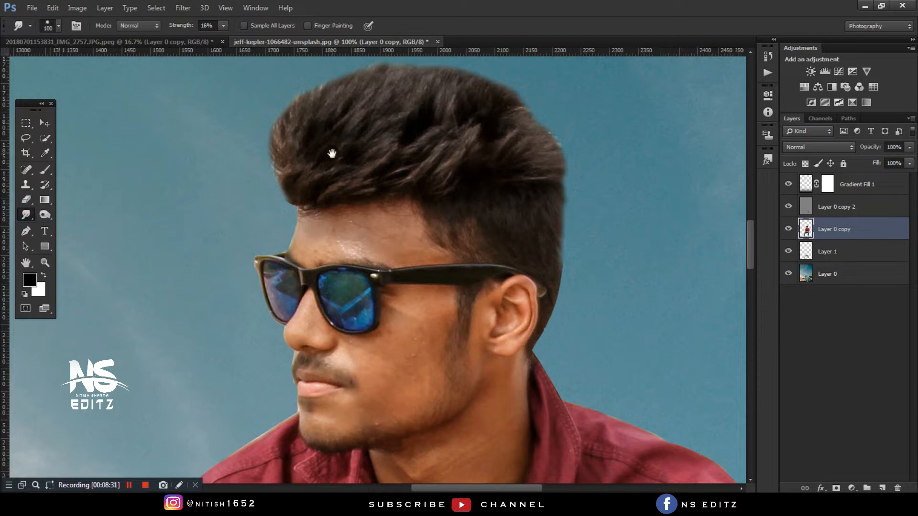
{"action": "left_click_drag", "start_coordinate": [331, 153], "coordinate": [293, 255]}
{"action": "right_click", "coordinate": [294, 255]}
{"action": "mouse_move", "coordinate": [624, 385]}
{"action": "left_mouse_down"}
{"action": "mouse_move", "coordinate": [630, 458]}
{"action": "mouse_move", "coordinate": [630, 343]}
{"action": "left_mouse_up"}
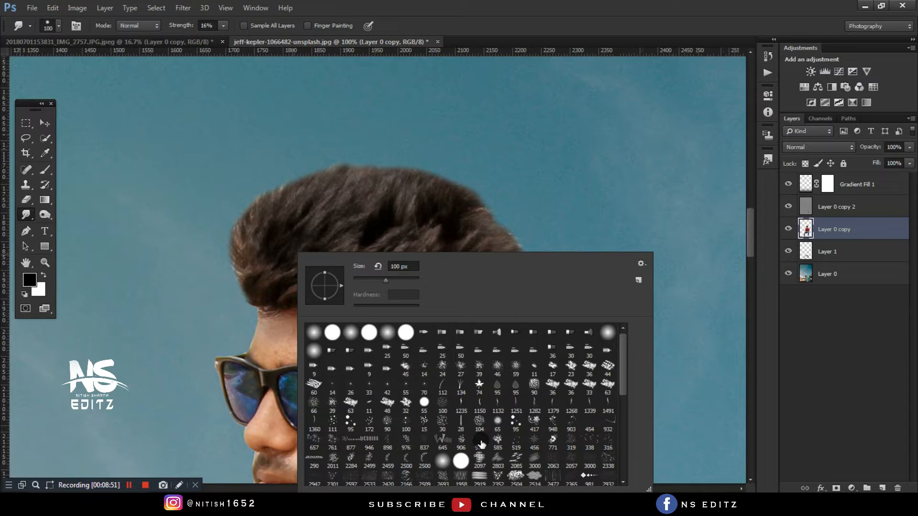
{"action": "left_click", "coordinate": [461, 369]}
{"action": "left_click", "coordinate": [353, 139]}
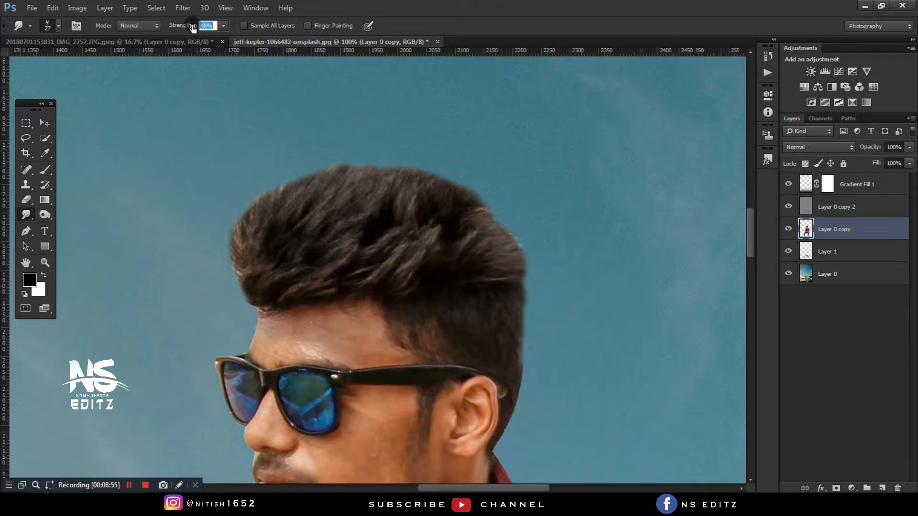
{"action": "right_click", "coordinate": [246, 159]}
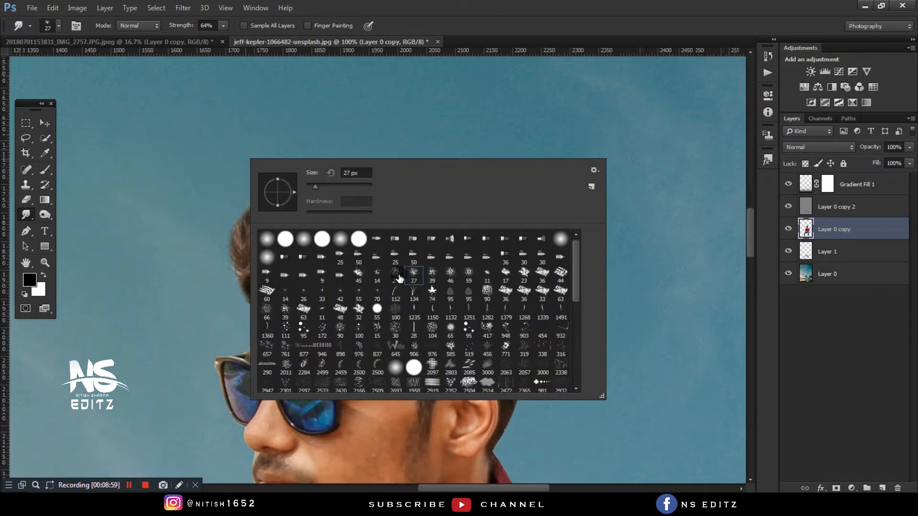
{"action": "left_click", "coordinate": [399, 277]}
{"action": "left_click", "coordinate": [503, 17]}
- Smudge the top edge of the hair, adjusting the brush to 45 px and the strength to 52%
{"action": "key", "text": "bracketright"}
{"action": "key", "text": "bracketright"}
{"action": "key", "text": "bracketright"}
{"action": "key", "text": "bracketright"}
{"action": "key", "text": "bracketright"}
{"action": "key", "text": "bracketright"}
{"action": "key", "text": "bracketright"}
{"action": "key", "text": "bracketright"}
{"action": "key", "text": "bracketright"}
{"action": "key", "text": "bracketright"}
{"action": "key", "text": "bracketleft"}
{"action": "key", "text": "bracketleft"}
{"action": "key", "text": "bracketleft"}
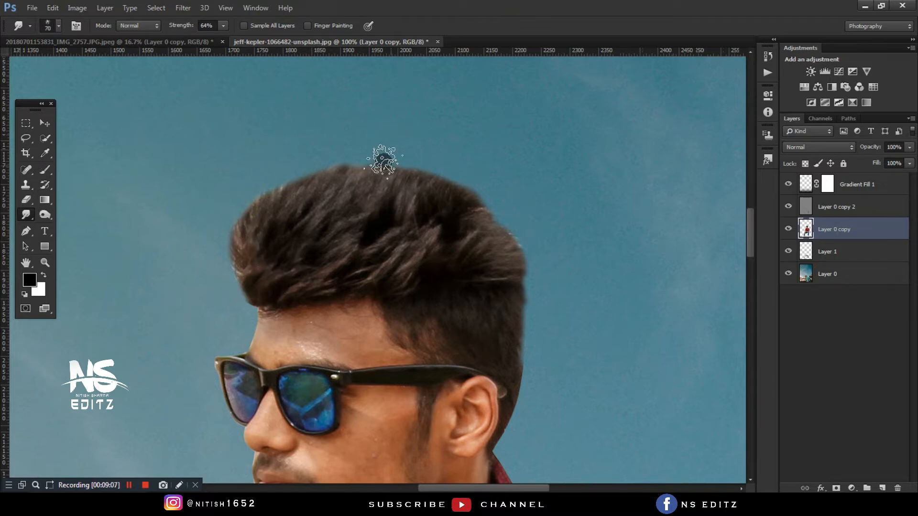
{"action": "key", "text": "bracketleft"}
{"action": "key", "text": "bracketleft"}
{"action": "key", "text": "bracketleft"}
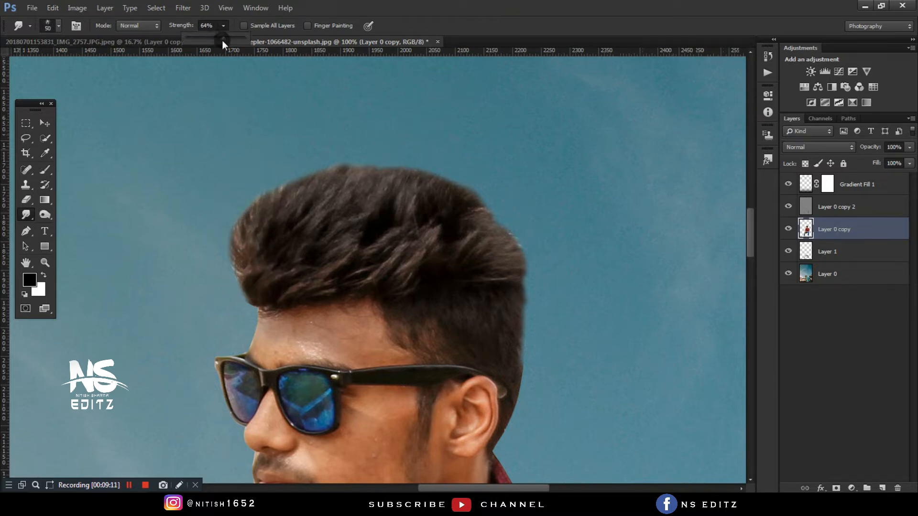
{"action": "key", "text": "bracketleft"}
{"action": "key", "text": "bracketleft"}
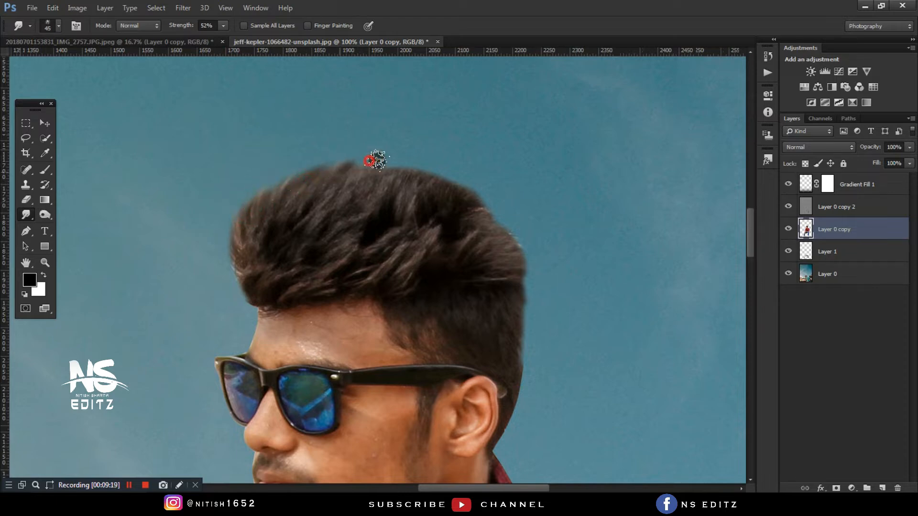
- Undo the last two smudge strokes on the hair
{"action": "left_click", "coordinate": [767, 57]}
{"action": "left_click", "coordinate": [687, 168]}
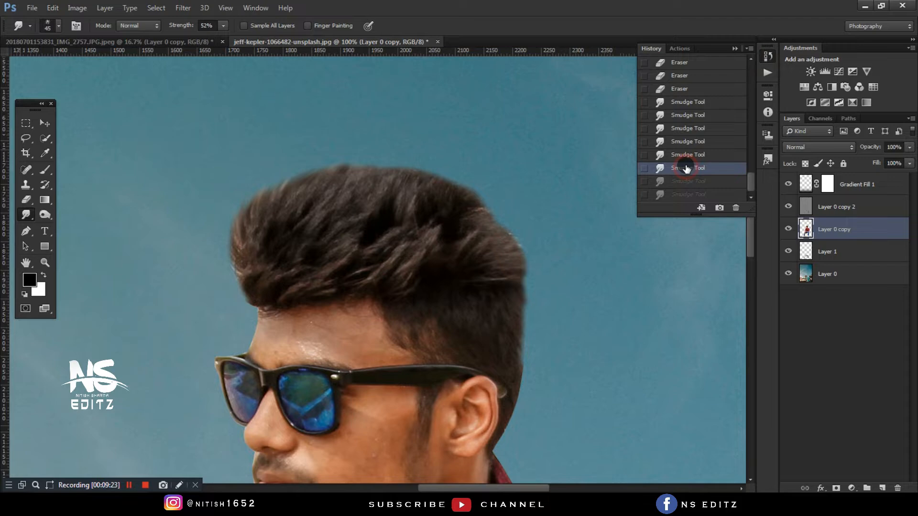
{"action": "left_click", "coordinate": [768, 57]}
- Smudge the crown and back edge of the hair outward with a 35 px brush
{"action": "key", "text": "ctrl+plus"}
{"action": "left_click_drag", "start_coordinate": [712, 90], "coordinate": [797, 214]}
{"action": "key", "text": "bracketleft"}
{"action": "key", "text": "bracketleft"}
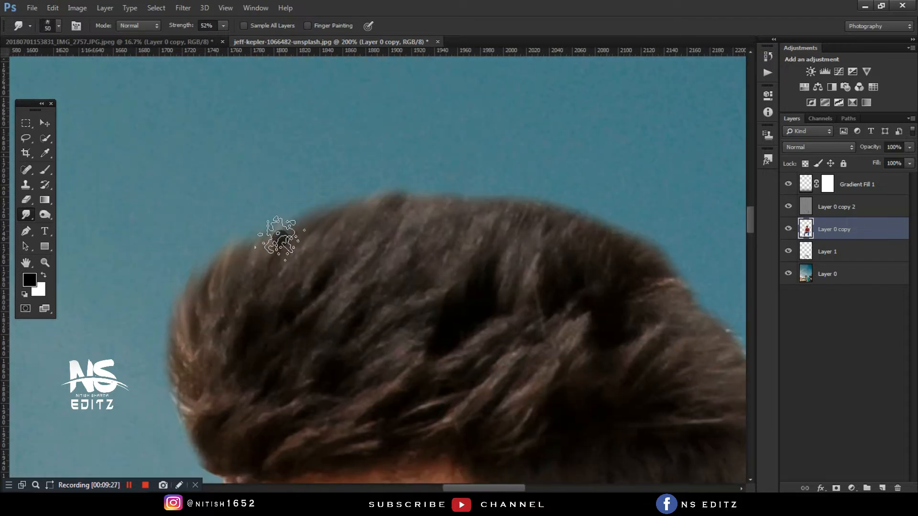
{"action": "left_click", "coordinate": [431, 205]}
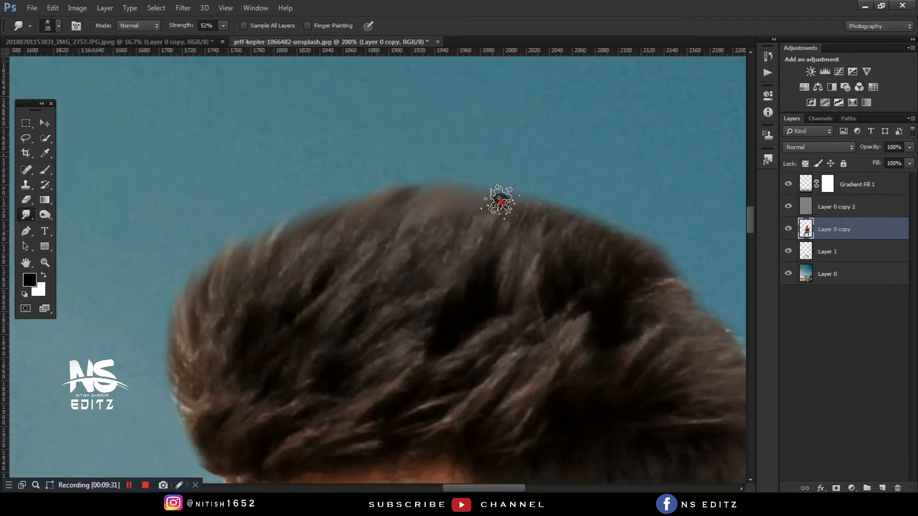
{"action": "left_click_drag", "start_coordinate": [571, 251], "coordinate": [411, 150]}
{"action": "mouse_move", "coordinate": [475, 154]}
{"action": "left_mouse_down"}
{"action": "mouse_move", "coordinate": [523, 166]}
{"action": "mouse_move", "coordinate": [526, 185]}
{"action": "mouse_move", "coordinate": [545, 193]}
{"action": "mouse_move", "coordinate": [545, 216]}
{"action": "mouse_move", "coordinate": [579, 245]}
{"action": "mouse_move", "coordinate": [579, 308]}
{"action": "mouse_move", "coordinate": [624, 299]}
{"action": "left_mouse_up"}
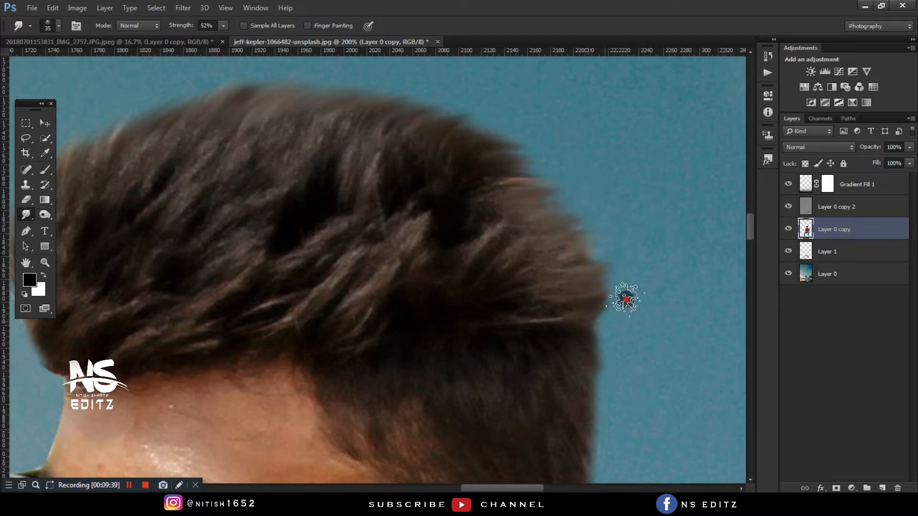
- Smudge the front edge of the hair outward from the forehead upward to soften the cut-out outline
{"action": "scroll", "coordinate": [475, 287], "scroll_direction": "down", "scroll_amount": 2}
{"action": "key", "text": "ctrl+minus"}
{"action": "key", "text": "ctrl+minus"}
{"action": "key", "text": "ctrl+minus"}
{"action": "key", "text": "ctrl+plus"}
{"action": "key", "text": "ctrl+plus"}
{"action": "key", "text": "ctrl+plus"}
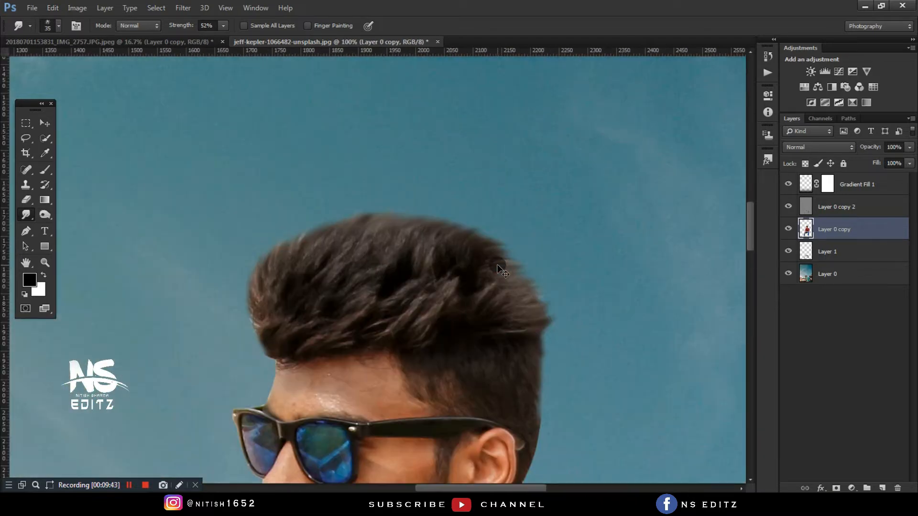
{"action": "left_click_drag", "start_coordinate": [363, 244], "coordinate": [372, 224]}
{"action": "key", "text": "ctrl+plus"}
{"action": "left_click_drag", "start_coordinate": [309, 317], "coordinate": [356, 289]}
{"action": "key", "text": "["}
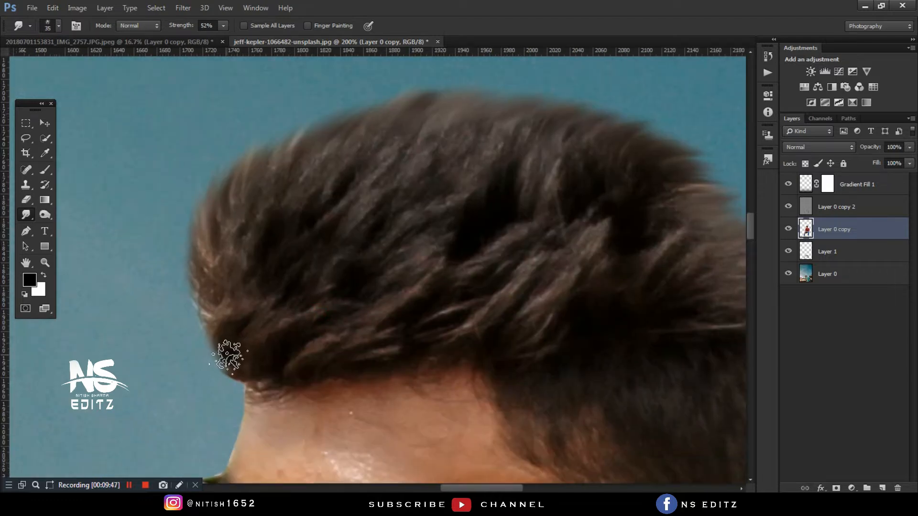
{"action": "mouse_move", "coordinate": [219, 371]}
{"action": "left_mouse_down"}
{"action": "mouse_move", "coordinate": [181, 326]}
{"action": "mouse_move", "coordinate": [205, 321]}
{"action": "mouse_move", "coordinate": [196, 316]}
{"action": "mouse_move", "coordinate": [212, 342]}
{"action": "mouse_move", "coordinate": [170, 240]}
{"action": "mouse_move", "coordinate": [199, 262]}
{"action": "mouse_move", "coordinate": [192, 271]}
{"action": "mouse_move", "coordinate": [171, 235]}
{"action": "left_mouse_up"}
{"action": "left_click_drag", "start_coordinate": [197, 207], "coordinate": [207, 148]}
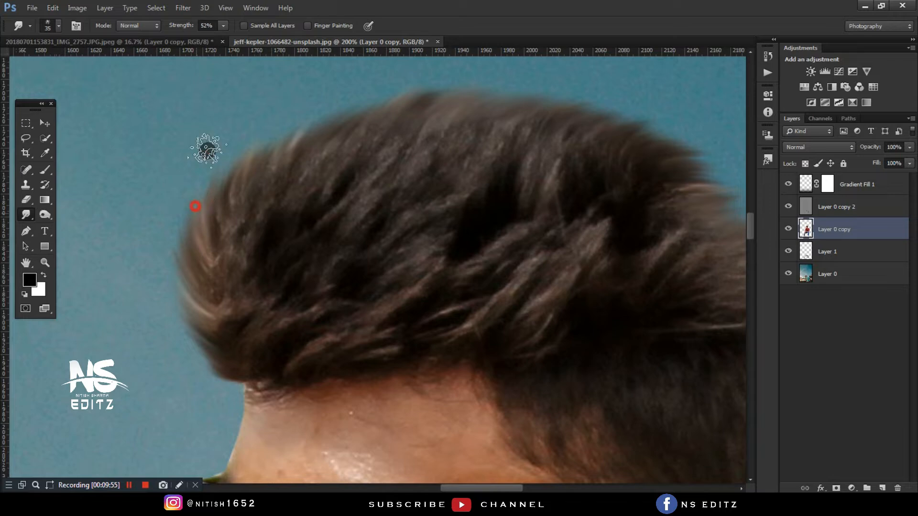
- Smudge the upper front strands up toward the crown, using brush sizes of 30 and 35 px
{"action": "mouse_move", "coordinate": [228, 240]}
{"action": "left_mouse_down"}
{"action": "mouse_move", "coordinate": [250, 197]}
{"action": "mouse_move", "coordinate": [282, 171]}
{"action": "left_mouse_up"}
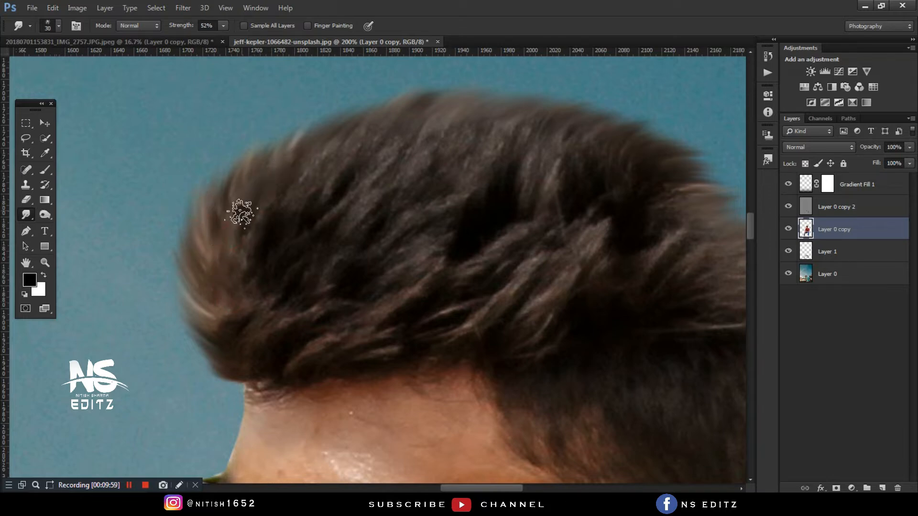
{"action": "mouse_move", "coordinate": [225, 192]}
{"action": "left_mouse_down"}
{"action": "mouse_move", "coordinate": [264, 134]}
{"action": "mouse_move", "coordinate": [290, 135]}
{"action": "left_mouse_up"}
{"action": "left_click_drag", "start_coordinate": [277, 196], "coordinate": [297, 176]}
{"action": "key", "text": "bracketright"}
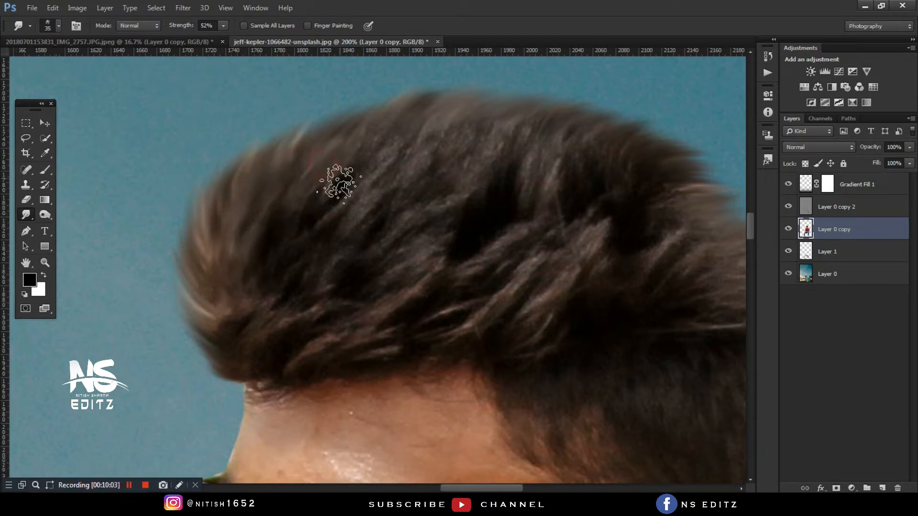
{"action": "left_click_drag", "start_coordinate": [408, 156], "coordinate": [523, 132]}
{"action": "key", "text": "space"}
{"action": "left_click_drag", "start_coordinate": [534, 180], "coordinate": [335, 193]}
{"action": "mouse_move", "coordinate": [402, 191]}
{"action": "left_mouse_down"}
{"action": "mouse_move", "coordinate": [436, 215]}
{"action": "mouse_move", "coordinate": [543, 167]}
{"action": "mouse_move", "coordinate": [629, 199]}
{"action": "left_mouse_up"}
- Smudge the inner strands across the front and middle of the hair along their growth direction, enlarging the brush to 50 px
{"action": "key", "text": "space"}
{"action": "left_click_drag", "start_coordinate": [197, 351], "coordinate": [254, 320]}
{"action": "left_click_drag", "start_coordinate": [324, 350], "coordinate": [319, 320]}
{"action": "mouse_move", "coordinate": [358, 272]}
{"action": "left_mouse_down"}
{"action": "mouse_move", "coordinate": [334, 280]}
{"action": "mouse_move", "coordinate": [329, 271]}
{"action": "left_mouse_up"}
{"action": "key", "text": "bracketright"}
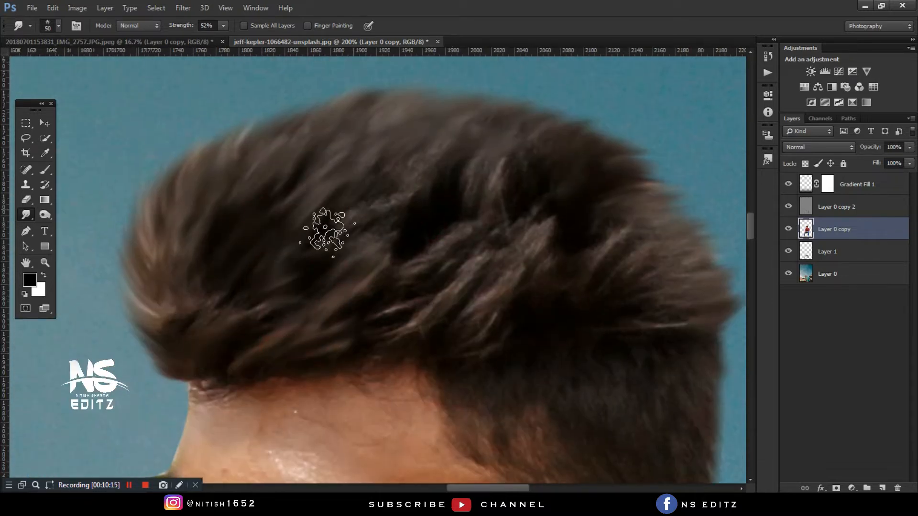
{"action": "left_click_drag", "start_coordinate": [428, 261], "coordinate": [456, 228]}
{"action": "left_click_drag", "start_coordinate": [401, 313], "coordinate": [487, 250]}
{"action": "left_click_drag", "start_coordinate": [477, 282], "coordinate": [497, 216]}
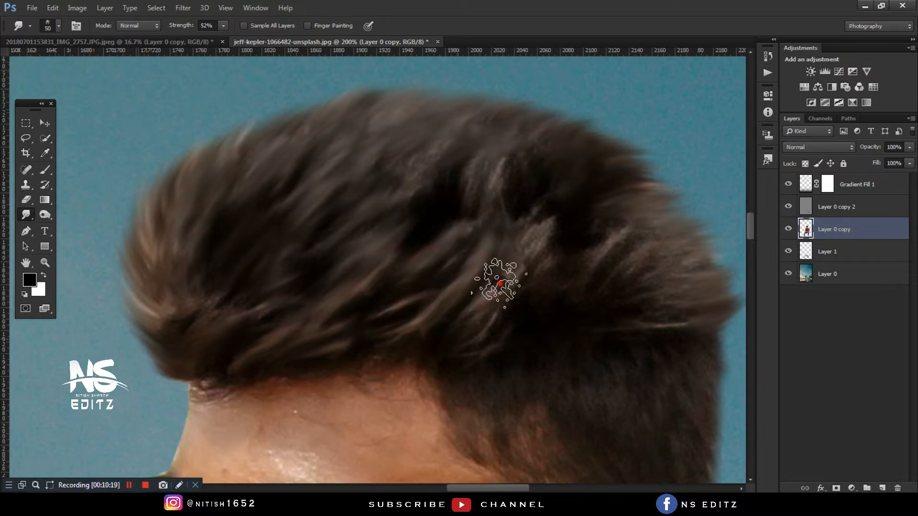
{"action": "left_click_drag", "start_coordinate": [484, 306], "coordinate": [542, 203]}
{"action": "left_click_drag", "start_coordinate": [452, 185], "coordinate": [492, 146]}
- Smudge the strands at the back of the hair outward into pointed tufts with the 50 px brush
{"action": "mouse_move", "coordinate": [564, 268]}
{"action": "left_mouse_down"}
{"action": "mouse_move", "coordinate": [466, 244]}
{"action": "mouse_move", "coordinate": [396, 315]}
{"action": "left_mouse_up"}
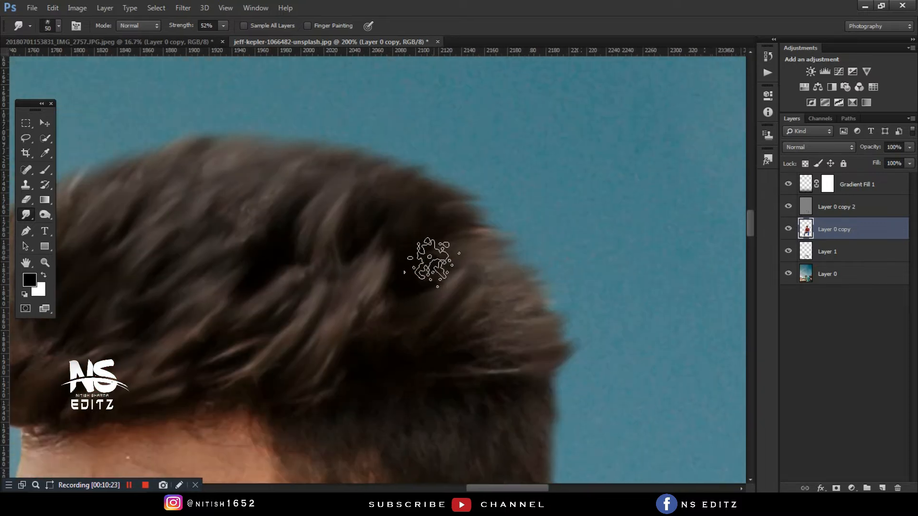
{"action": "left_click_drag", "start_coordinate": [473, 317], "coordinate": [528, 335]}
{"action": "left_click_drag", "start_coordinate": [524, 364], "coordinate": [574, 280]}
{"action": "left_click_drag", "start_coordinate": [527, 302], "coordinate": [524, 211]}
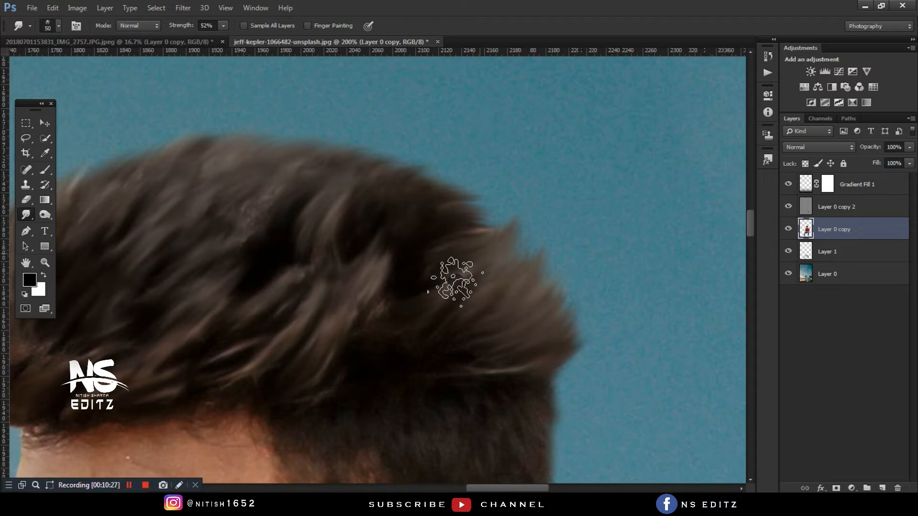
{"action": "left_click_drag", "start_coordinate": [445, 326], "coordinate": [483, 220]}
{"action": "left_click_drag", "start_coordinate": [352, 277], "coordinate": [433, 202]}
{"action": "left_click_drag", "start_coordinate": [456, 229], "coordinate": [460, 224]}
- Switch the Smudge tool to a sparser 34 px spatter brush tip
{"action": "key", "text": "ctrl+minus"}
{"action": "key", "text": "ctrl+minus"}
{"action": "key", "text": "ctrl+plus"}
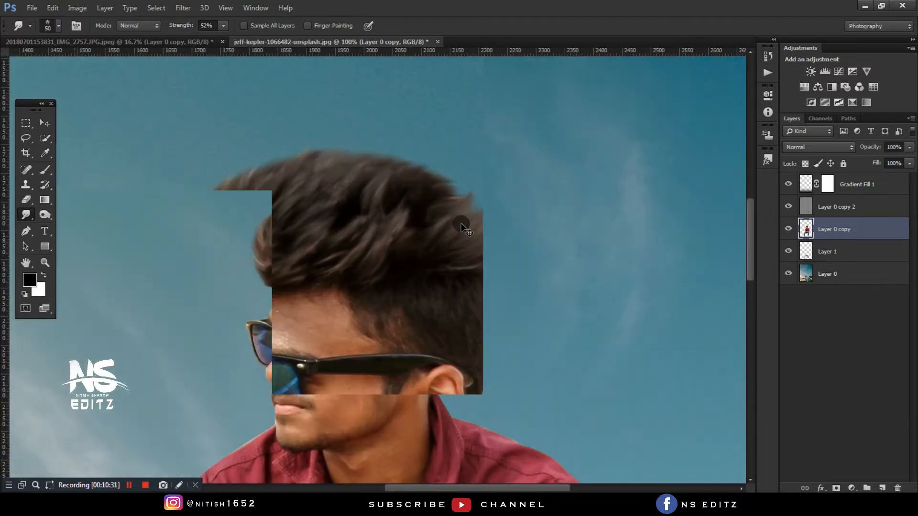
{"action": "right_click", "coordinate": [456, 218]}
{"action": "left_click_drag", "start_coordinate": [786, 338], "coordinate": [787, 402]}
{"action": "left_click", "coordinate": [752, 386]}
{"action": "key", "text": "Return"}
- Smudge the front edge of the hair into fine wisps up toward the crown, enlarging the brush from 30 to 40 px
{"action": "key", "text": "ctrl+plus"}
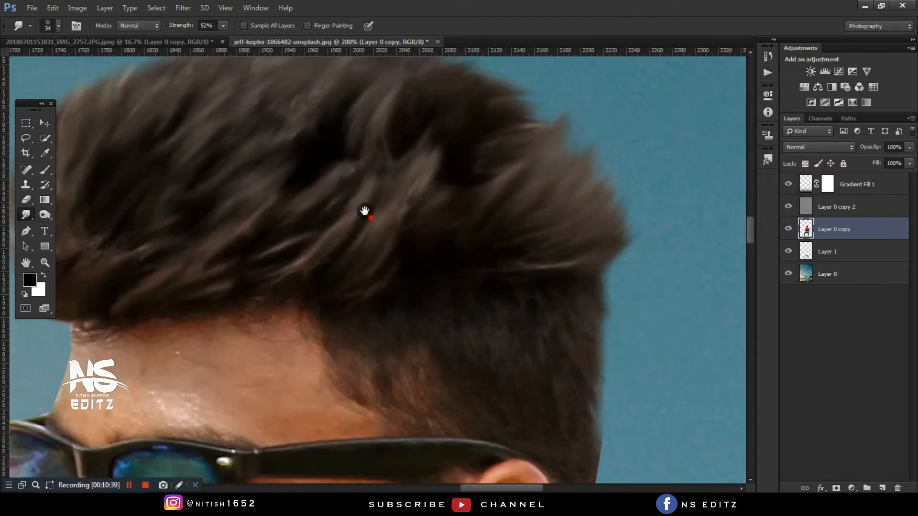
{"action": "left_click_drag", "start_coordinate": [149, 144], "coordinate": [363, 198]}
{"action": "key", "text": "["}
{"action": "key", "text": "bracketright"}
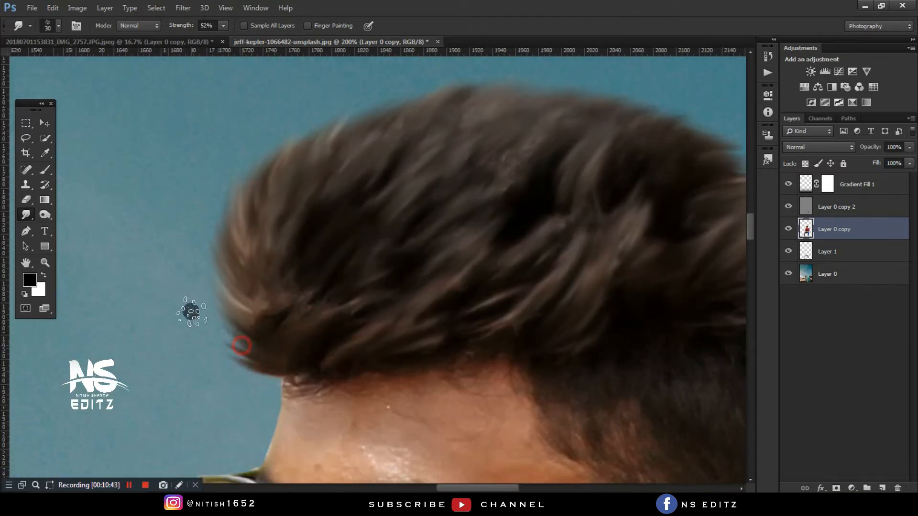
{"action": "left_click_drag", "start_coordinate": [252, 340], "coordinate": [206, 239]}
{"action": "mouse_move", "coordinate": [253, 293]}
{"action": "left_mouse_down"}
{"action": "mouse_move", "coordinate": [194, 226]}
{"action": "mouse_move", "coordinate": [233, 243]}
{"action": "mouse_move", "coordinate": [256, 168]}
{"action": "left_mouse_up"}
{"action": "key", "text": "bracketright"}
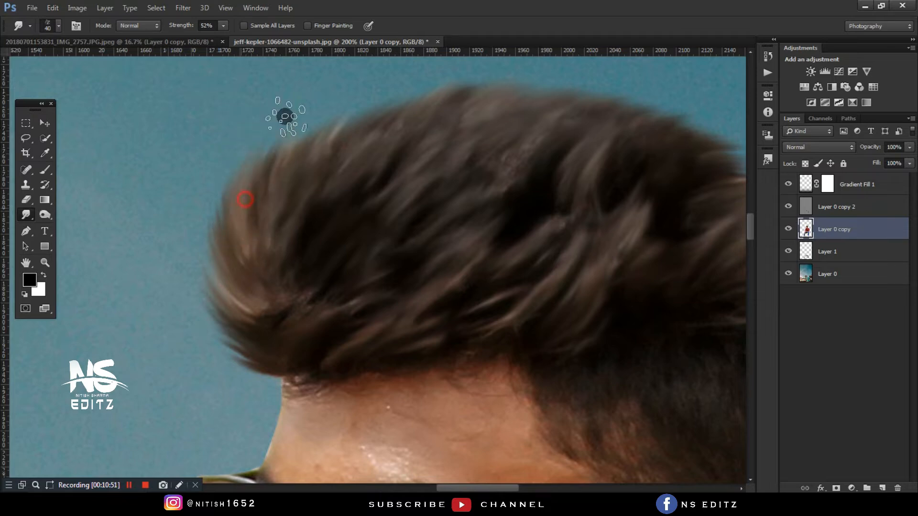
{"action": "mouse_move", "coordinate": [368, 153]}
{"action": "left_mouse_down"}
{"action": "mouse_move", "coordinate": [267, 225]}
{"action": "mouse_move", "coordinate": [324, 135]}
{"action": "left_mouse_up"}
{"action": "left_click_drag", "start_coordinate": [297, 191], "coordinate": [344, 158]}
{"action": "left_click_drag", "start_coordinate": [339, 181], "coordinate": [385, 151]}
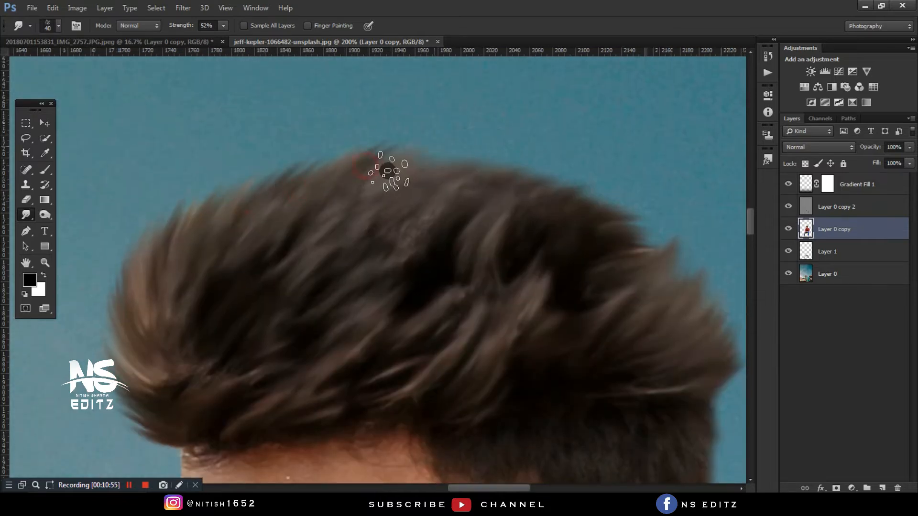
- Pull fine wisps out along the crown toward the back of the hair with a 45 px smudge brush
{"action": "left_click_drag", "start_coordinate": [442, 168], "coordinate": [536, 120]}
{"action": "key", "text": "bracketright"}
{"action": "left_click_drag", "start_coordinate": [438, 183], "coordinate": [488, 158]}
{"action": "left_click_drag", "start_coordinate": [497, 191], "coordinate": [550, 165]}
{"action": "left_click_drag", "start_coordinate": [540, 189], "coordinate": [590, 170]}
{"action": "left_click_drag", "start_coordinate": [586, 211], "coordinate": [635, 206]}
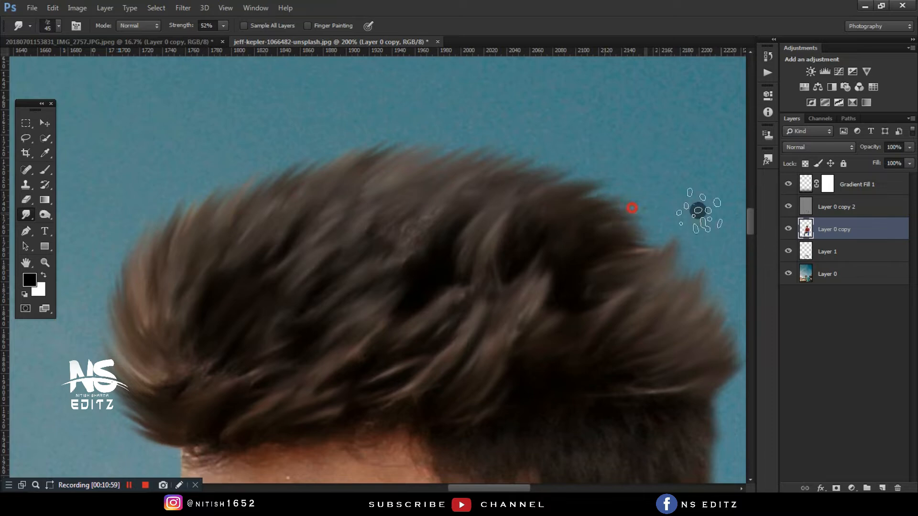
- Smudge fine wisps out of the tufts at the back of the hair, reducing the brush to 35 px
{"action": "left_click_drag", "start_coordinate": [562, 262], "coordinate": [647, 231]}
{"action": "left_click_drag", "start_coordinate": [664, 279], "coordinate": [521, 214]}
{"action": "key", "text": "bracketleft"}
{"action": "key", "text": "bracketleft"}
{"action": "left_click_drag", "start_coordinate": [575, 318], "coordinate": [625, 240]}
{"action": "left_click_drag", "start_coordinate": [586, 290], "coordinate": [617, 224]}
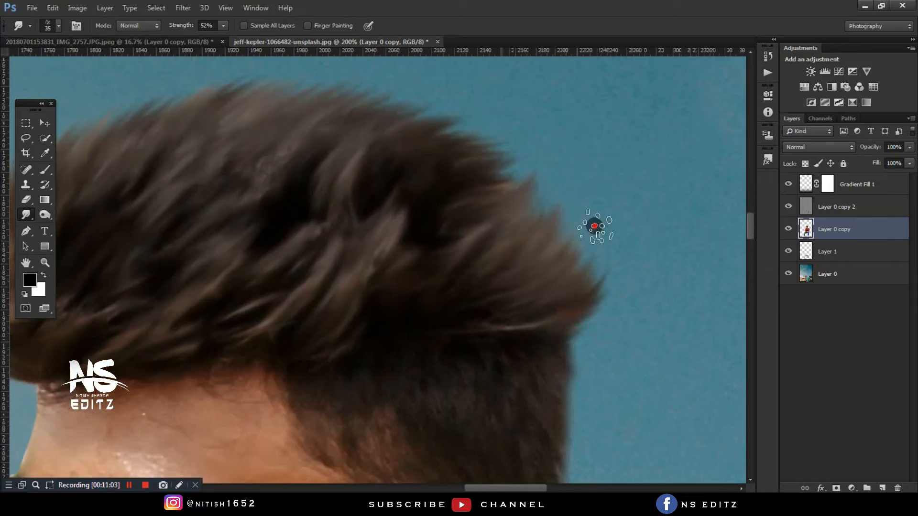
- Smudge fine wisps out of the back and upper-back edge of the hair with the 35 px brush
{"action": "left_click_drag", "start_coordinate": [531, 234], "coordinate": [555, 201]}
{"action": "left_click_drag", "start_coordinate": [534, 215], "coordinate": [551, 164]}
{"action": "left_click_drag", "start_coordinate": [458, 165], "coordinate": [519, 144]}
{"action": "left_click_drag", "start_coordinate": [445, 143], "coordinate": [499, 122]}
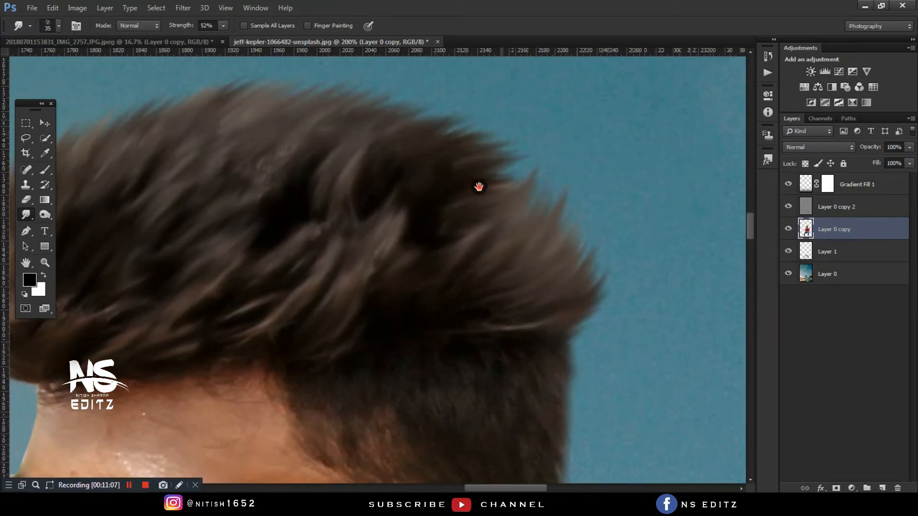
{"action": "left_click_drag", "start_coordinate": [479, 186], "coordinate": [529, 245]}
{"action": "left_click_drag", "start_coordinate": [330, 148], "coordinate": [416, 121]}
- Smudge the strands inside the front and middle of the hair upward with a 30 px brush
{"action": "key", "text": "ctrl+minus"}
{"action": "key", "text": "ctrl+minus"}
{"action": "key", "text": "ctrl+minus"}
{"action": "key", "text": "ctrl+minus"}
{"action": "key", "text": "ctrl+plus"}
{"action": "key", "text": "ctrl+plus"}
{"action": "key", "text": "ctrl+plus"}
{"action": "key", "text": "ctrl+plus"}
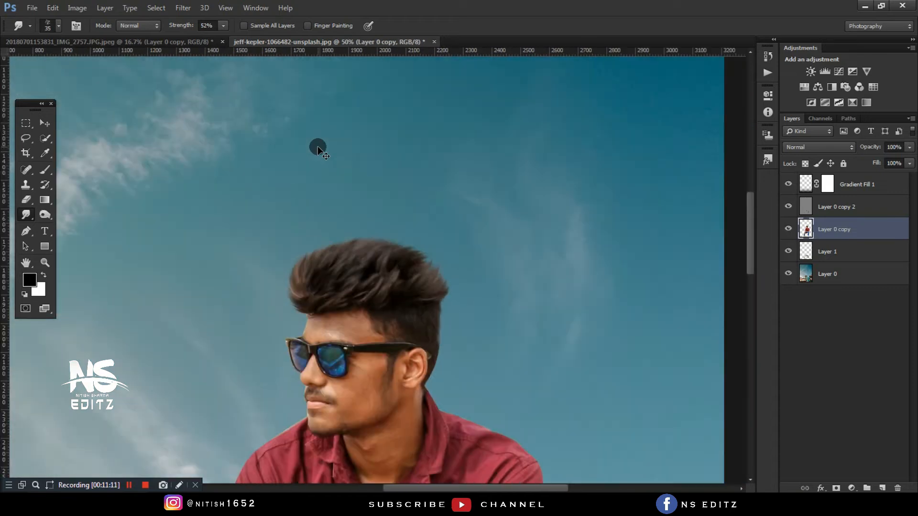
{"action": "left_click_drag", "start_coordinate": [318, 149], "coordinate": [325, 232]}
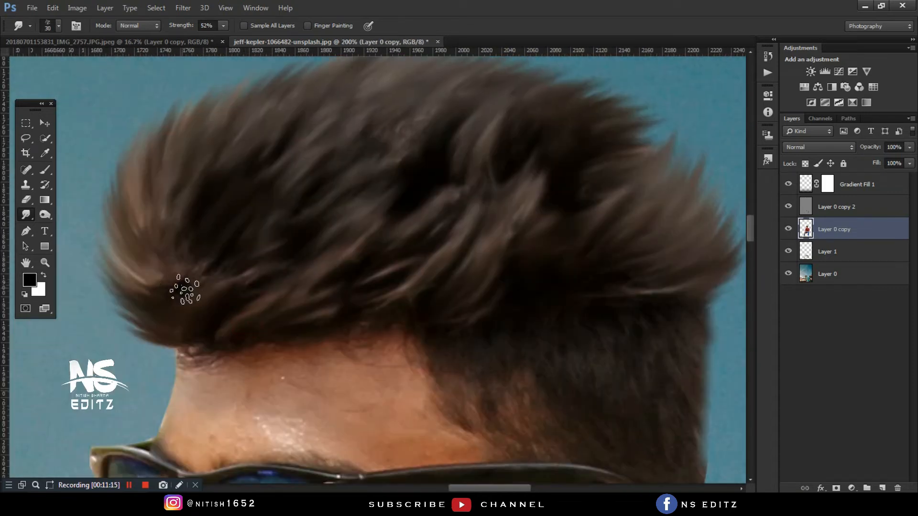
{"action": "mouse_move", "coordinate": [182, 266]}
{"action": "left_mouse_down"}
{"action": "mouse_move", "coordinate": [195, 206]}
{"action": "mouse_move", "coordinate": [283, 163]}
{"action": "left_mouse_up"}
{"action": "mouse_move", "coordinate": [220, 265]}
{"action": "left_mouse_down"}
{"action": "mouse_move", "coordinate": [242, 268]}
{"action": "mouse_move", "coordinate": [305, 216]}
{"action": "left_mouse_up"}
{"action": "mouse_move", "coordinate": [313, 263]}
{"action": "left_mouse_down"}
{"action": "mouse_move", "coordinate": [375, 197]}
{"action": "mouse_move", "coordinate": [391, 158]}
{"action": "left_mouse_up"}
{"action": "left_click_drag", "start_coordinate": [483, 185], "coordinate": [506, 105]}
- Enlarge the smudge brush to 35 px and blend more inner strands from the hairline up to the crown
{"action": "key", "text": "]"}
{"action": "key", "text": "]"}
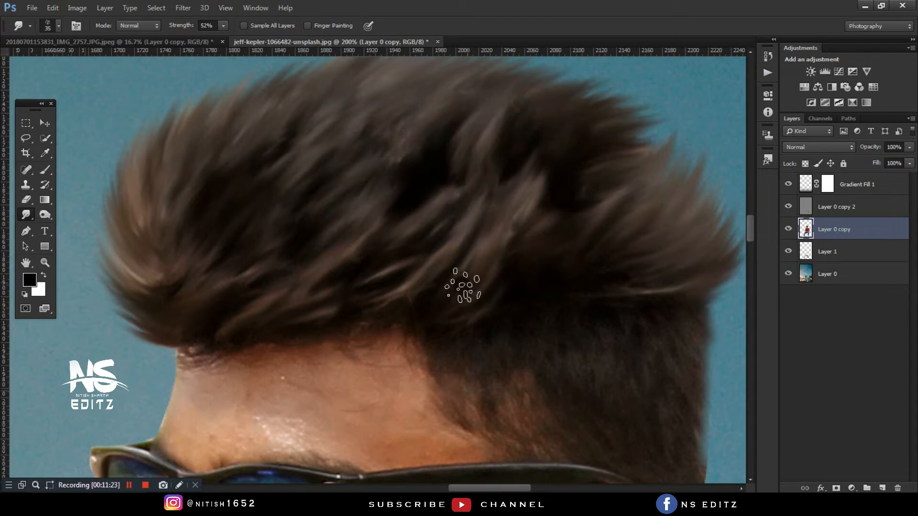
{"action": "left_click_drag", "start_coordinate": [466, 284], "coordinate": [465, 174]}
{"action": "left_click_drag", "start_coordinate": [252, 309], "coordinate": [348, 228]}
{"action": "left_click_drag", "start_coordinate": [203, 293], "coordinate": [237, 270]}
{"action": "left_click_drag", "start_coordinate": [234, 214], "coordinate": [306, 187]}
{"action": "left_click_drag", "start_coordinate": [403, 101], "coordinate": [458, 87]}
- Reduce the smudge brush to 25 px and refine the wisps along the back edge of the hair
{"action": "left_click_drag", "start_coordinate": [521, 215], "coordinate": [430, 238]}
{"action": "key", "text": "["}
{"action": "key", "text": "["}
{"action": "key", "text": "["}
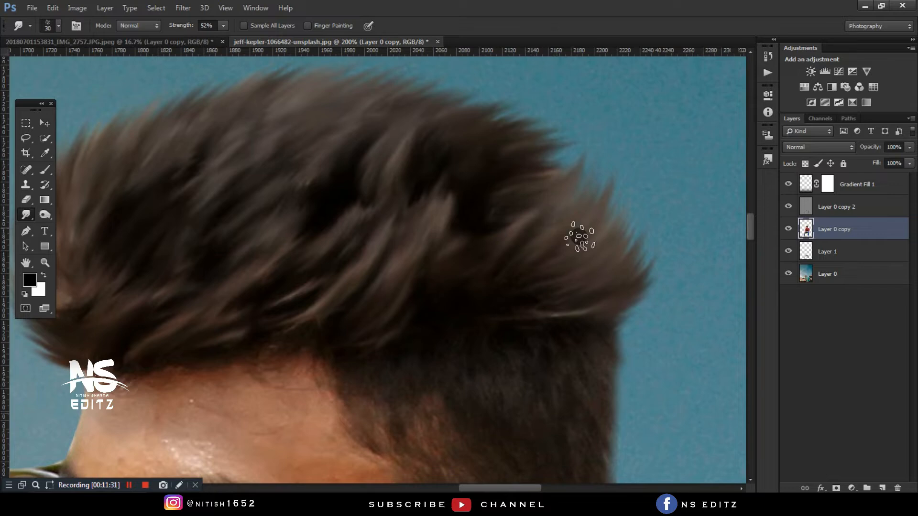
{"action": "left_click_drag", "start_coordinate": [632, 276], "coordinate": [612, 249]}
{"action": "left_click_drag", "start_coordinate": [558, 152], "coordinate": [544, 142]}
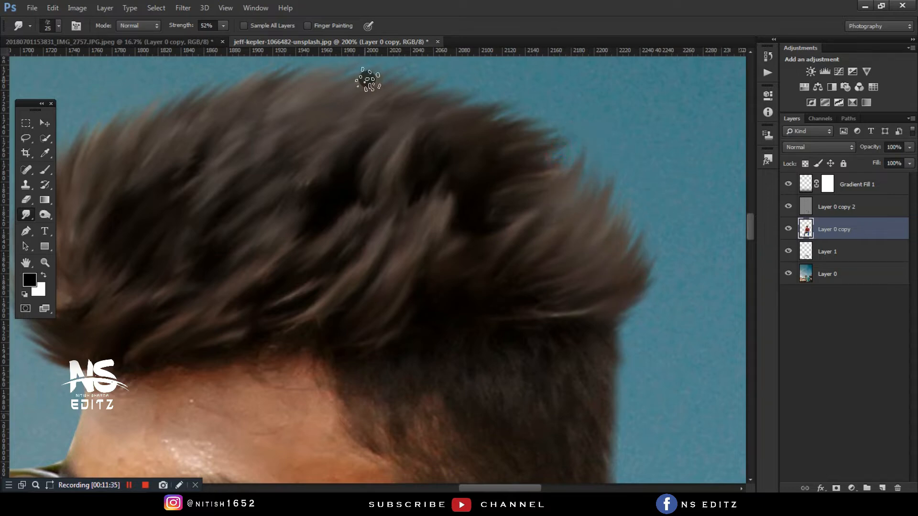
{"action": "key", "text": "ctrl+minus"}
{"action": "key", "text": "ctrl+minus"}
{"action": "key", "text": "ctrl+minus"}
{"action": "key", "text": "ctrl+minus"}
{"action": "key", "text": "ctrl+minus"}
{"action": "key", "text": "ctrl+minus"}
{"action": "key", "text": "ctrl+minus"}
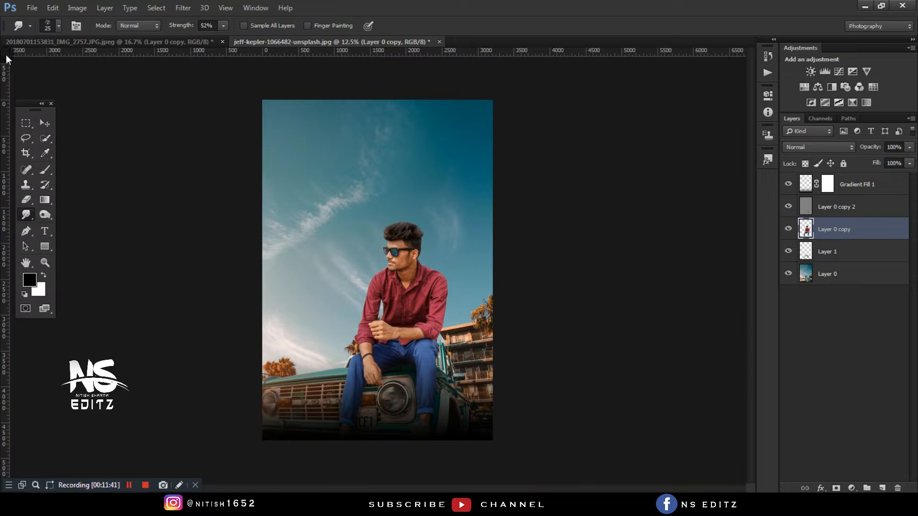
{"action": "left_click", "coordinate": [47, 124]}
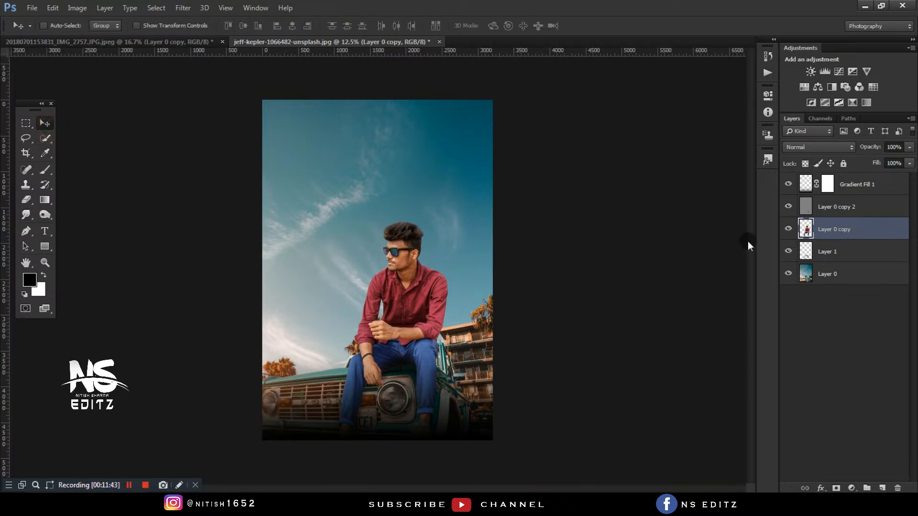
{"action": "key", "text": "ctrl+minus"}
{"action": "key", "text": "ctrl+plus"}
{"action": "left_click", "coordinate": [183, 6]}
{"action": "left_click", "coordinate": [549, 5]}
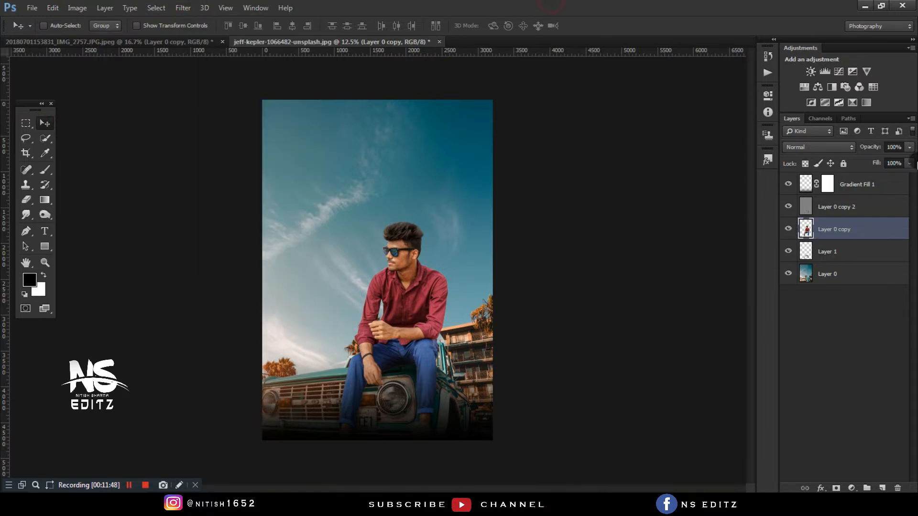
- Add a Selective Color adjustment clipped to the man's layer, lowering Black in the Reds and setting it to -28% in the Yellows
{"action": "left_click", "coordinate": [852, 103]}
{"action": "left_click", "coordinate": [668, 282]}
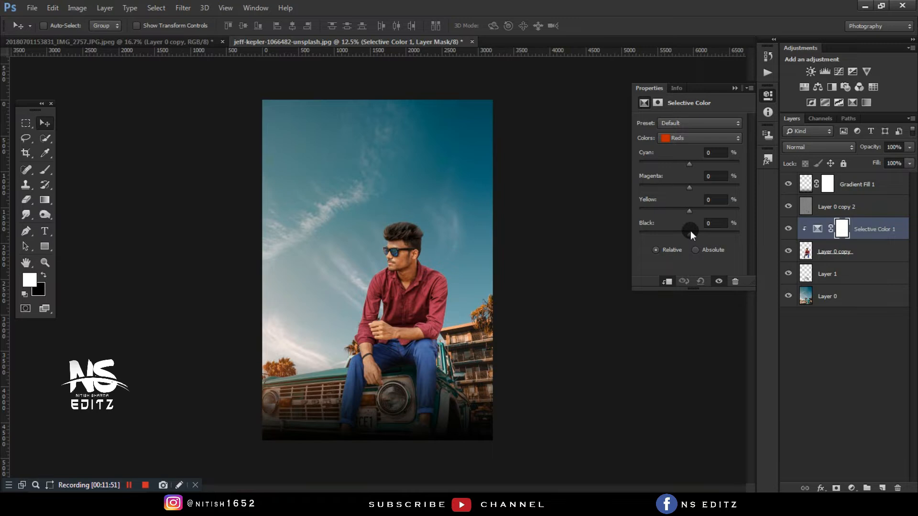
{"action": "left_click_drag", "start_coordinate": [689, 234], "coordinate": [678, 233]}
{"action": "left_click", "coordinate": [685, 138]}
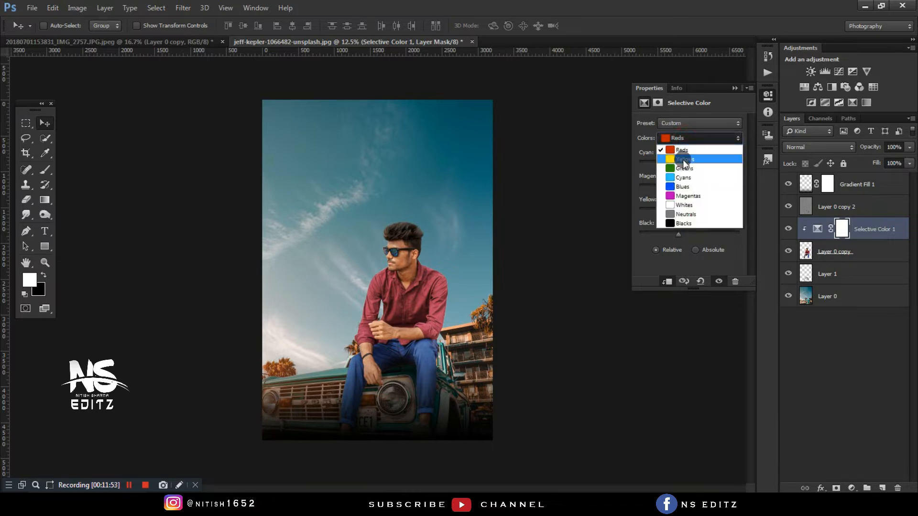
{"action": "left_click", "coordinate": [682, 160]}
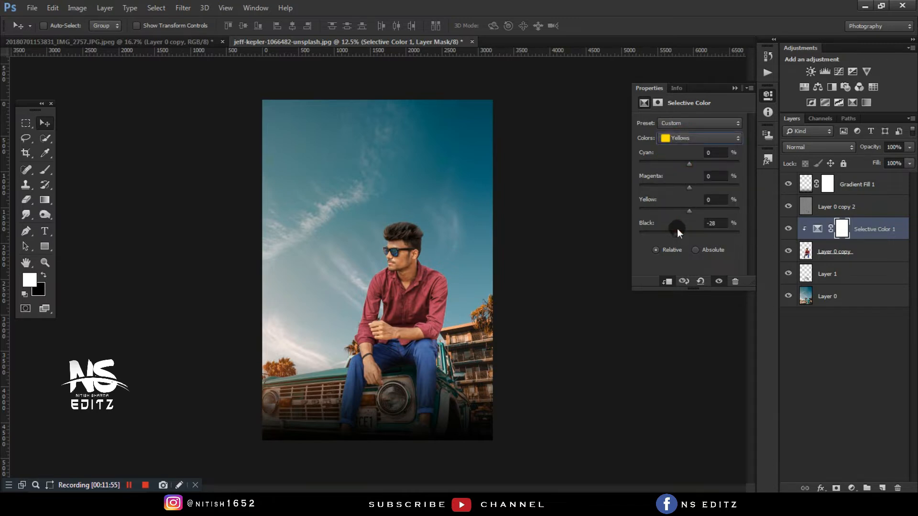
{"action": "left_click", "coordinate": [732, 88]}
- Compare the man's skin and shirt with the Selective Color adjustment hidden and shown, close up and at full view
{"action": "left_click", "coordinate": [788, 229]}
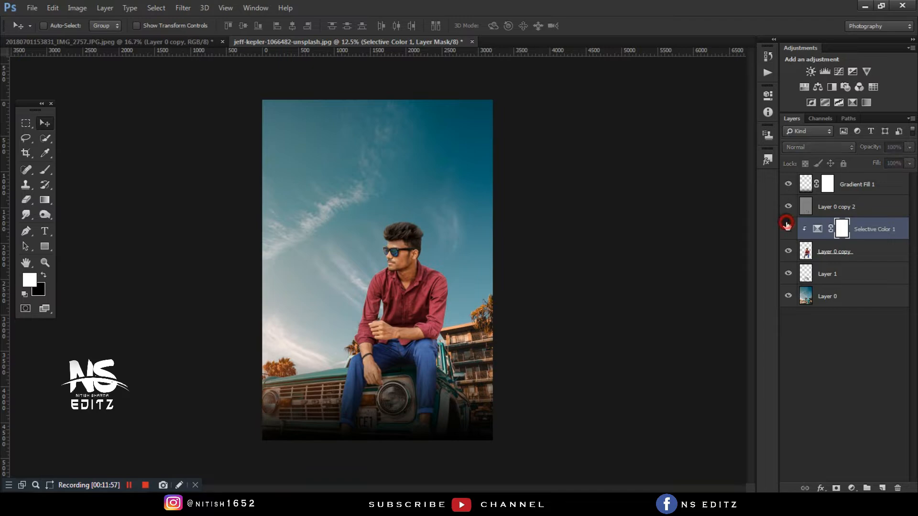
{"action": "left_click", "coordinate": [788, 229]}
{"action": "key", "text": "ctrl+plus"}
{"action": "key", "text": "ctrl+plus"}
{"action": "key", "text": "ctrl+plus"}
{"action": "key", "text": "ctrl+plus"}
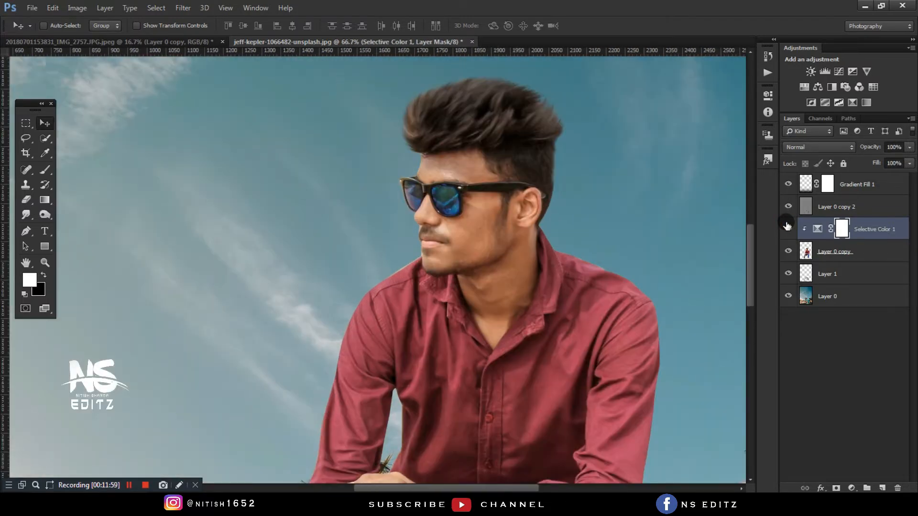
{"action": "key", "text": "ctrl+minus"}
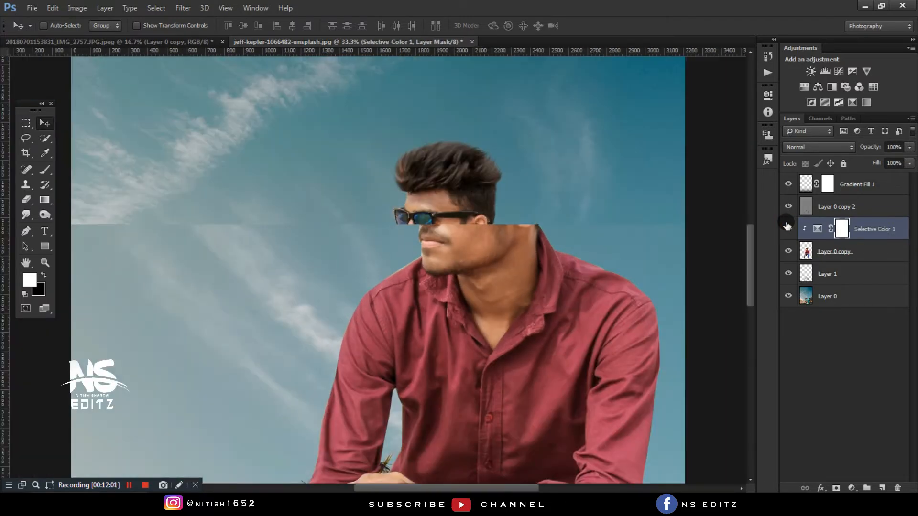
{"action": "key", "text": "ctrl+minus"}
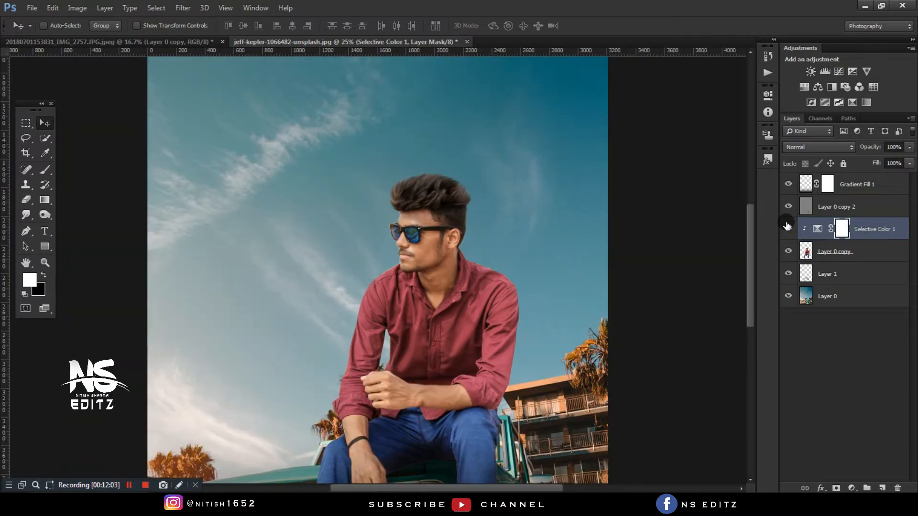
{"action": "key", "text": "ctrl+plus"}
{"action": "key", "text": "ctrl+minus"}
{"action": "key", "text": "ctrl+minus"}
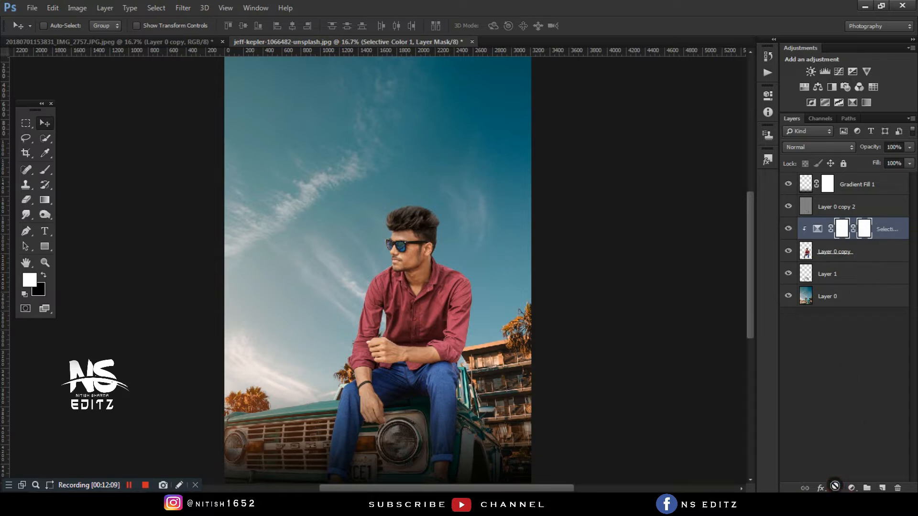
- Invert the Selective Color mask and paint white over the face and neck, raising the brush to 100% opacity and flow
{"action": "key", "text": "ctrl+i"}
{"action": "left_click", "coordinate": [46, 169]}
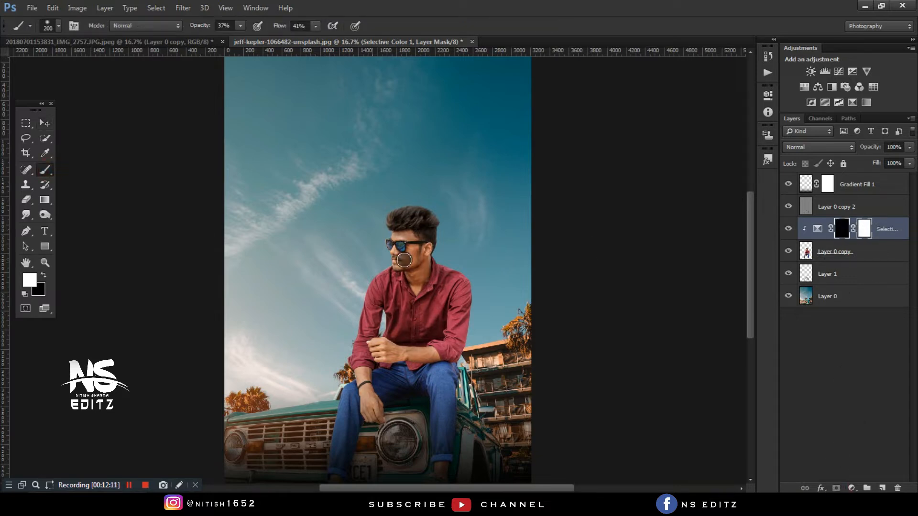
{"action": "left_click", "coordinate": [407, 248]}
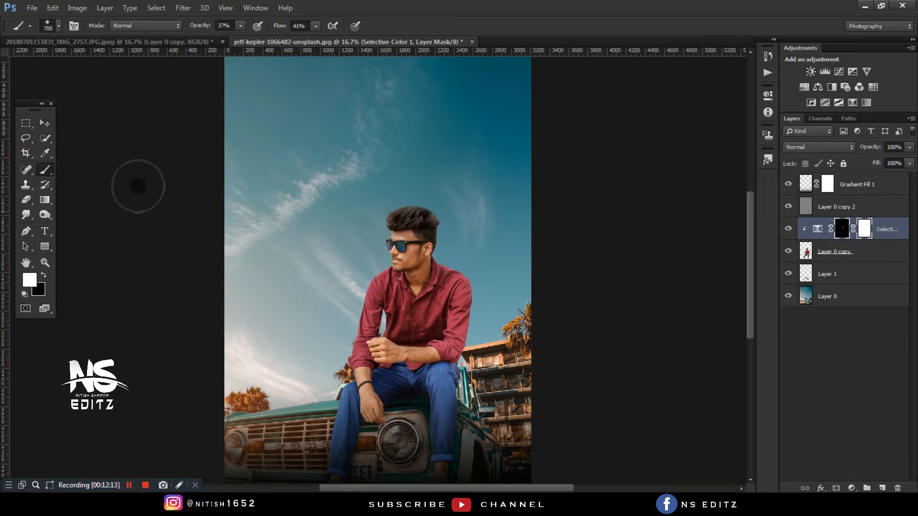
{"action": "key", "text": "bracketleft"}
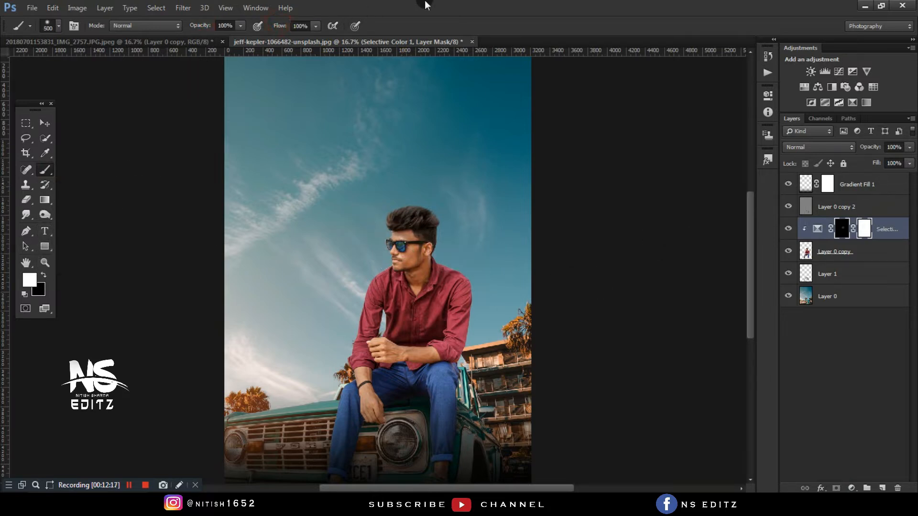
{"action": "key", "text": "bracketleft"}
{"action": "left_click_drag", "start_coordinate": [413, 252], "coordinate": [411, 257]}
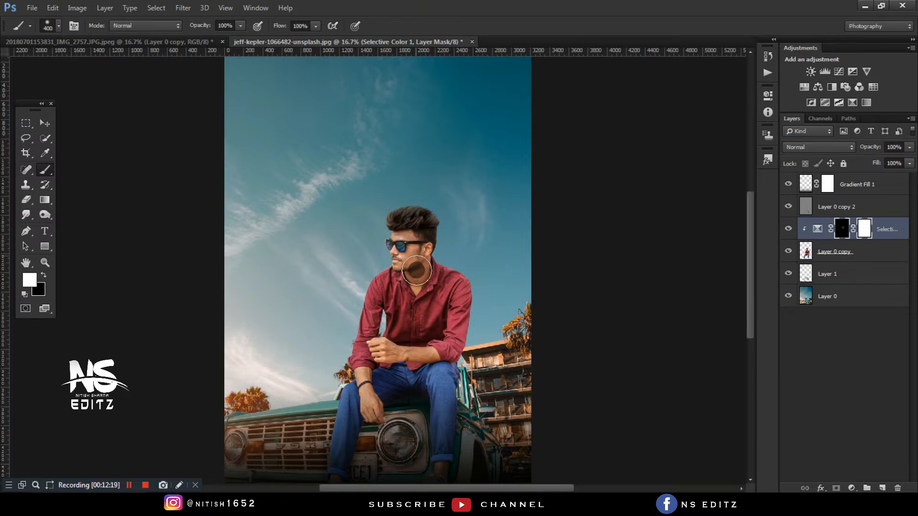
- Paint the Selective Color effect back over the hand and forearm, touch up the face at 600 px, and compare the result
{"action": "key", "text": "bracketleft"}
{"action": "left_click", "coordinate": [382, 337]}
{"action": "left_click_drag", "start_coordinate": [382, 348], "coordinate": [429, 356]}
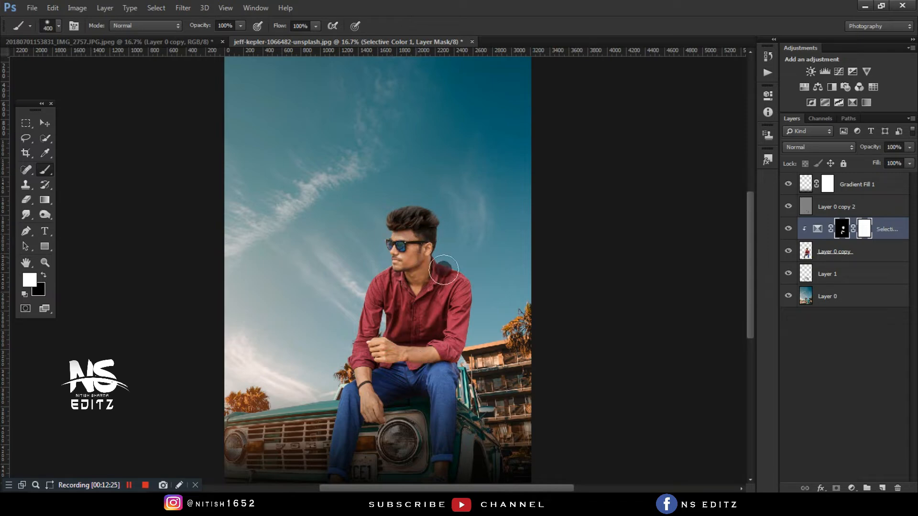
{"action": "key", "text": "bracketright"}
{"action": "key", "text": "bracketright"}
{"action": "left_click", "coordinate": [407, 262]}
{"action": "left_click", "coordinate": [789, 229]}
{"action": "left_click", "coordinate": [788, 229]}
{"action": "key", "text": "ctrl+minus"}
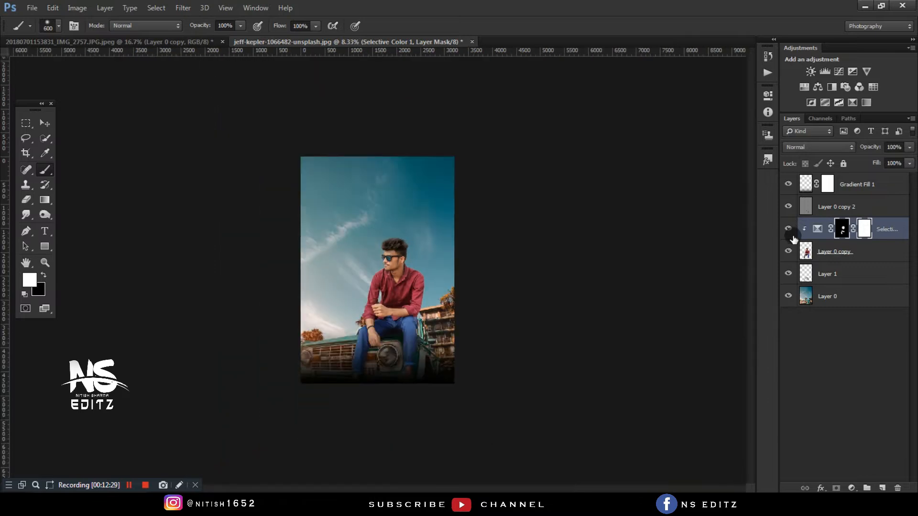
{"action": "key", "text": "ctrl+plus"}
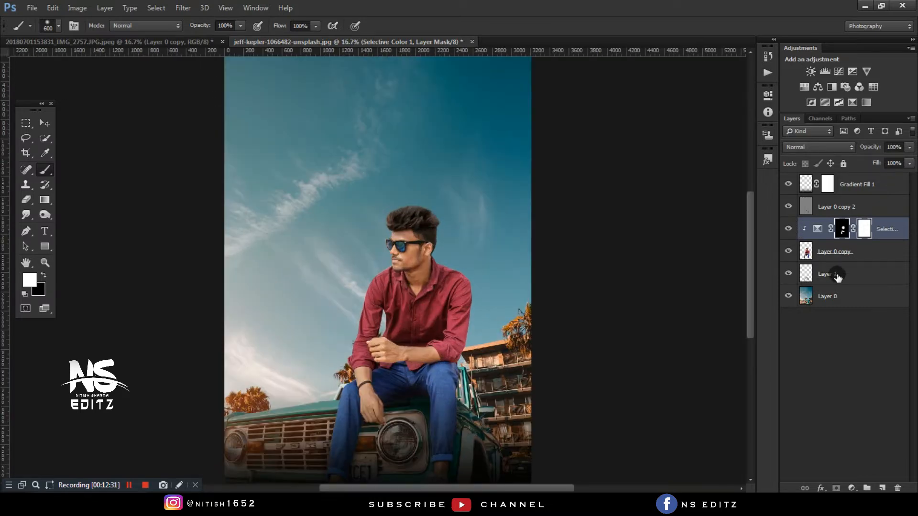
- Merge the Selective Color adjustment with the man's layer and add a new empty layer above it
{"action": "left_click", "coordinate": [853, 246], "text": "shift"}
{"action": "right_click", "coordinate": [854, 246]}
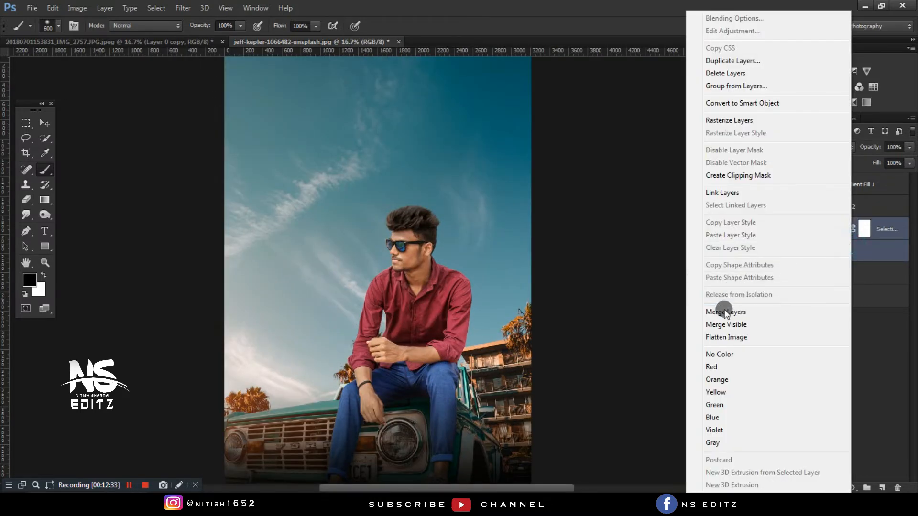
{"action": "left_click", "coordinate": [721, 310]}
{"action": "left_click", "coordinate": [882, 487]}
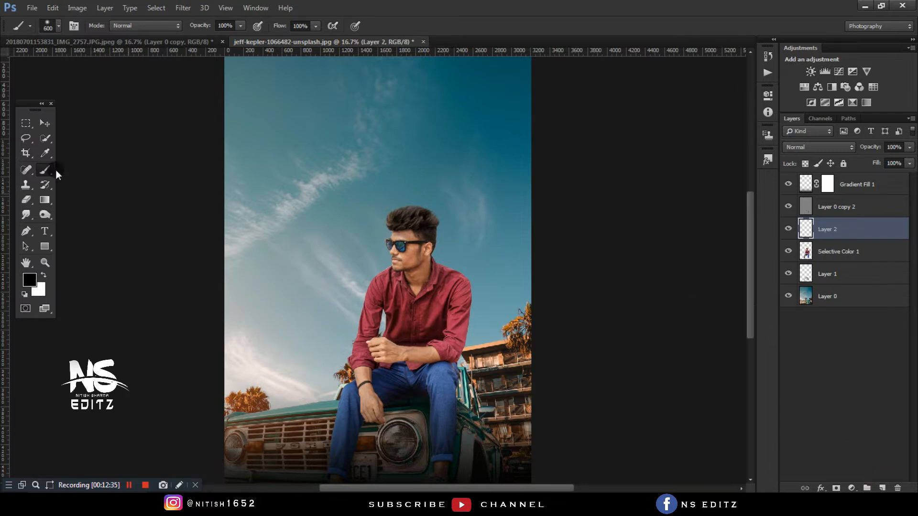
- Set the foreground colour to orange #ff8745
{"action": "left_click", "coordinate": [29, 280]}
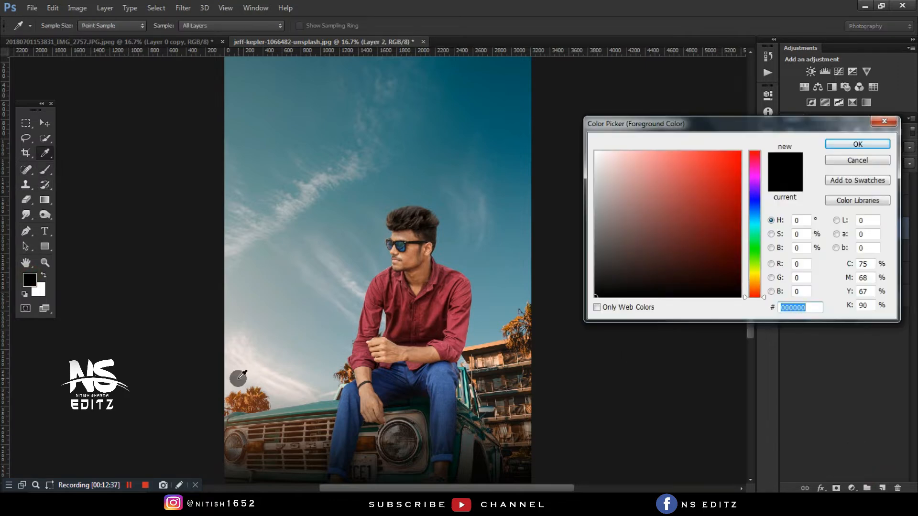
{"action": "left_click", "coordinate": [236, 376]}
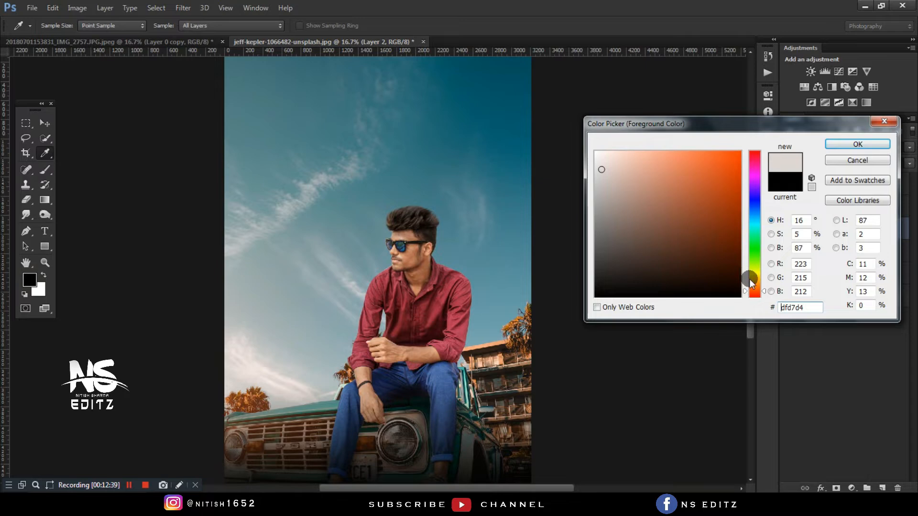
{"action": "left_click_drag", "start_coordinate": [750, 282], "coordinate": [753, 290]}
{"action": "left_click_drag", "start_coordinate": [677, 161], "coordinate": [704, 132]}
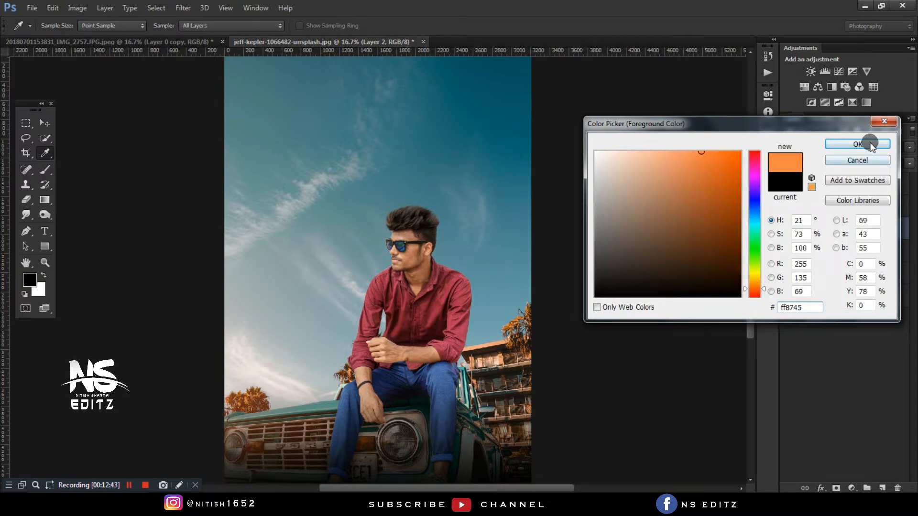
{"action": "left_click", "coordinate": [870, 144]}
- Load the man's outline as a selection, paint orange along his sunlit side with an 1800 px brush on the new layer, and deselect
{"action": "left_click", "coordinate": [806, 252], "text": "ctrl"}
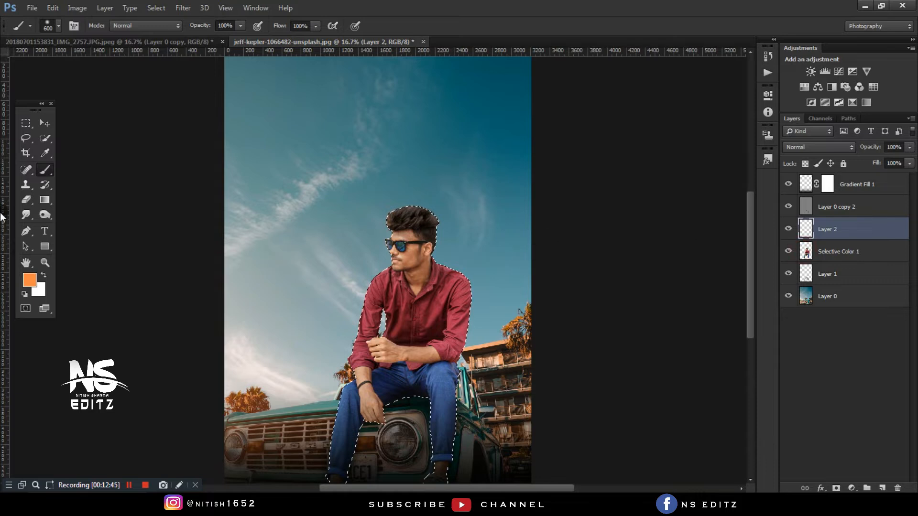
{"action": "key", "text": "bracketright"}
{"action": "key", "text": "bracketright"}
{"action": "key", "text": "bracketright"}
{"action": "key", "text": "bracketright"}
{"action": "key", "text": "bracketright"}
{"action": "key", "text": "bracketright"}
{"action": "key", "text": "bracketright"}
{"action": "key", "text": "bracketright"}
{"action": "key", "text": "bracketright"}
{"action": "key", "text": "bracketright"}
{"action": "key", "text": "bracketright"}
{"action": "key", "text": "bracketright"}
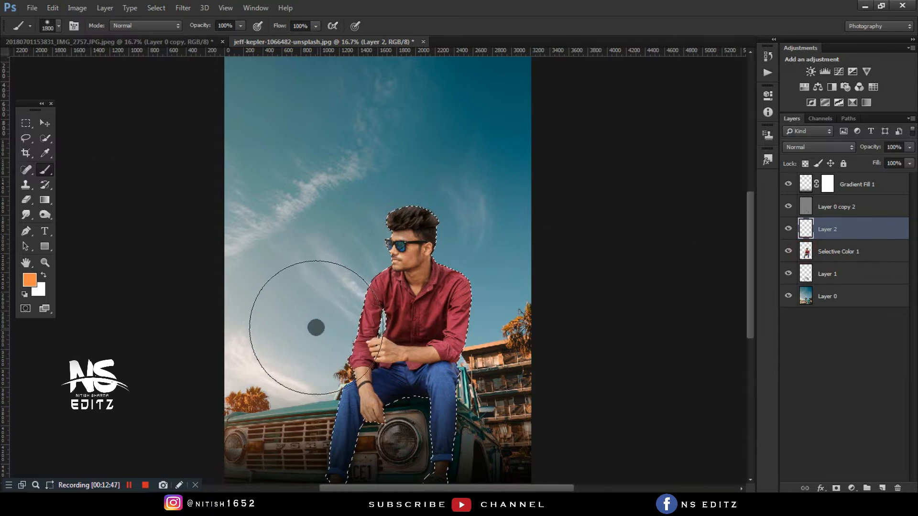
{"action": "mouse_move", "coordinate": [306, 321]}
{"action": "left_mouse_down"}
{"action": "mouse_move", "coordinate": [318, 285]}
{"action": "mouse_move", "coordinate": [259, 305]}
{"action": "mouse_move", "coordinate": [276, 359]}
{"action": "left_mouse_up"}
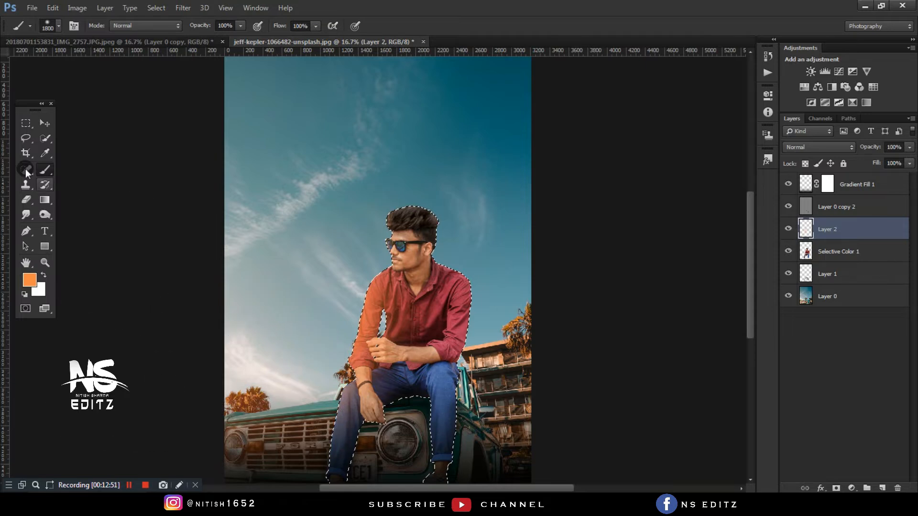
{"action": "left_click", "coordinate": [25, 138]}
{"action": "left_click", "coordinate": [119, 149]}
- Set the orange glow layer's blend mode to Screen and adjust its placement over the man
{"action": "left_click", "coordinate": [822, 146]}
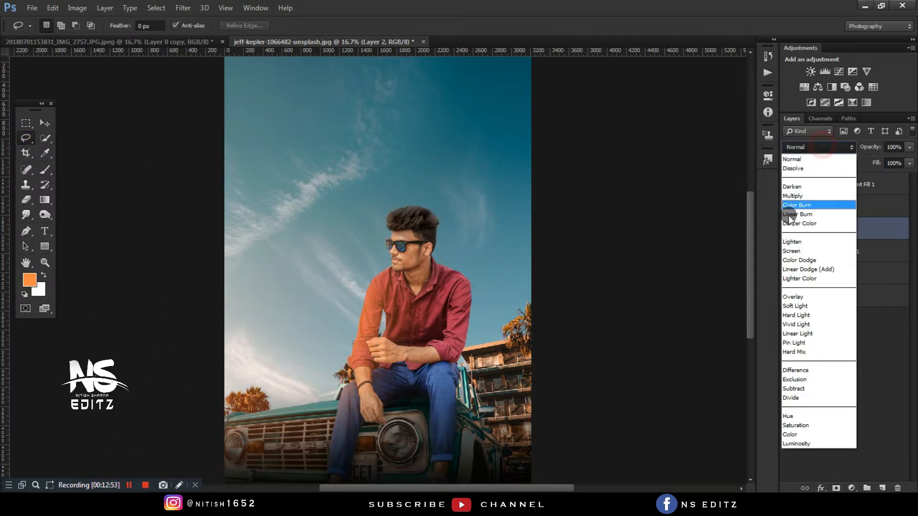
{"action": "left_click", "coordinate": [791, 250]}
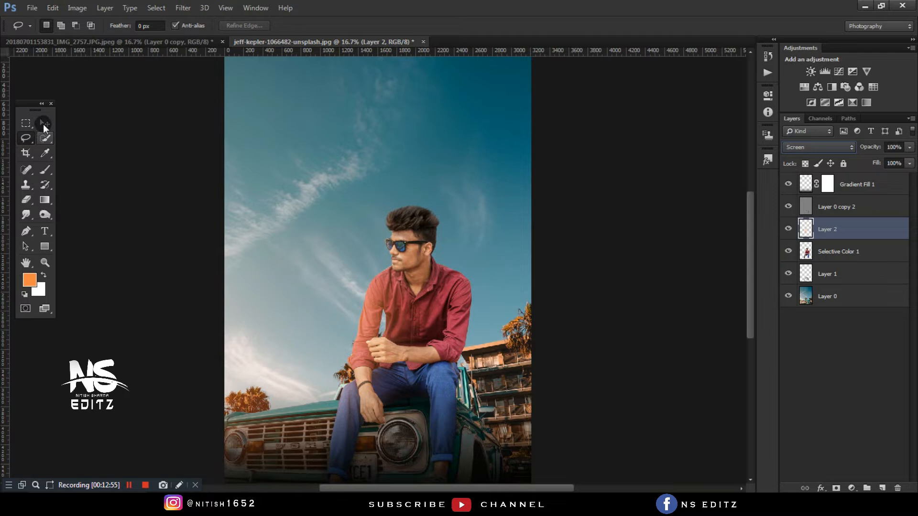
{"action": "left_click", "coordinate": [44, 123]}
{"action": "mouse_move", "coordinate": [266, 251]}
{"action": "left_mouse_down"}
{"action": "mouse_move", "coordinate": [252, 253]}
{"action": "mouse_move", "coordinate": [369, 291]}
{"action": "left_mouse_up"}
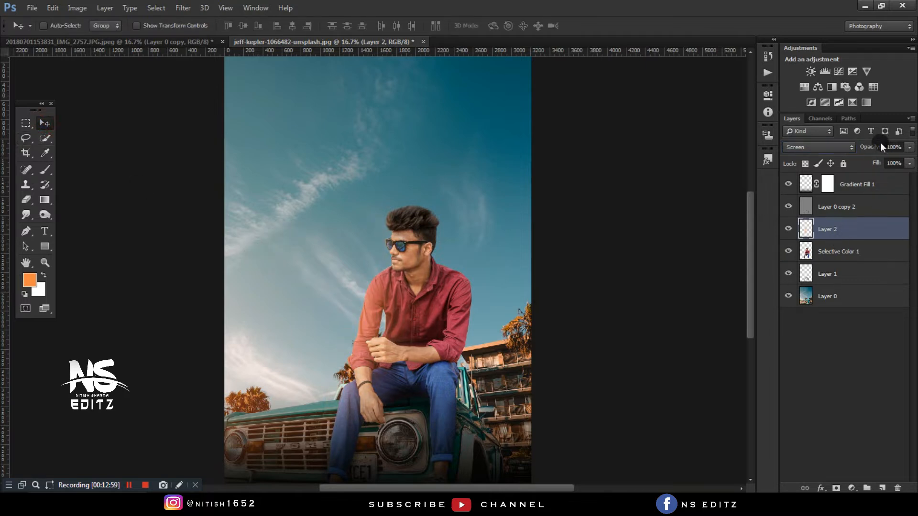
- Reduce the orange glow layer to 77% opacity and 82% fill, and compare the man with and without it
{"action": "left_click_drag", "start_coordinate": [864, 150], "coordinate": [862, 149]}
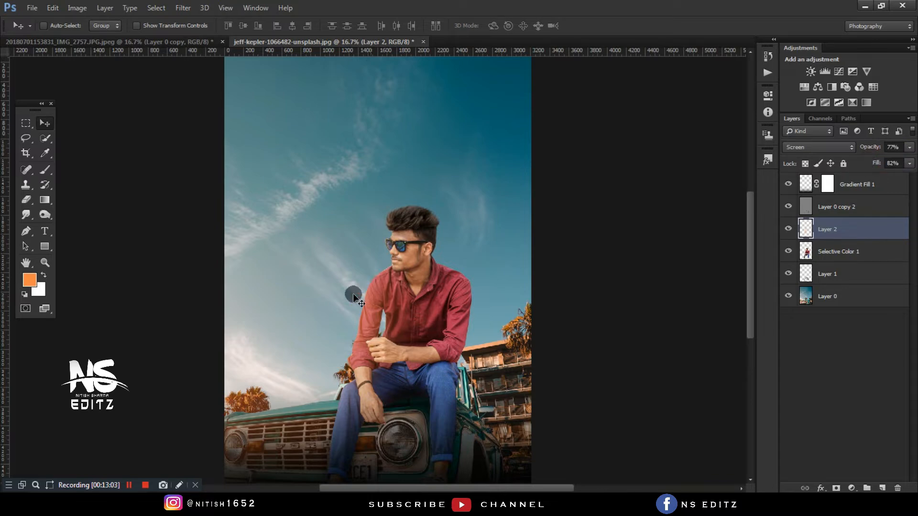
{"action": "key", "text": "ctrl+minus"}
{"action": "key", "text": "ctrl+plus"}
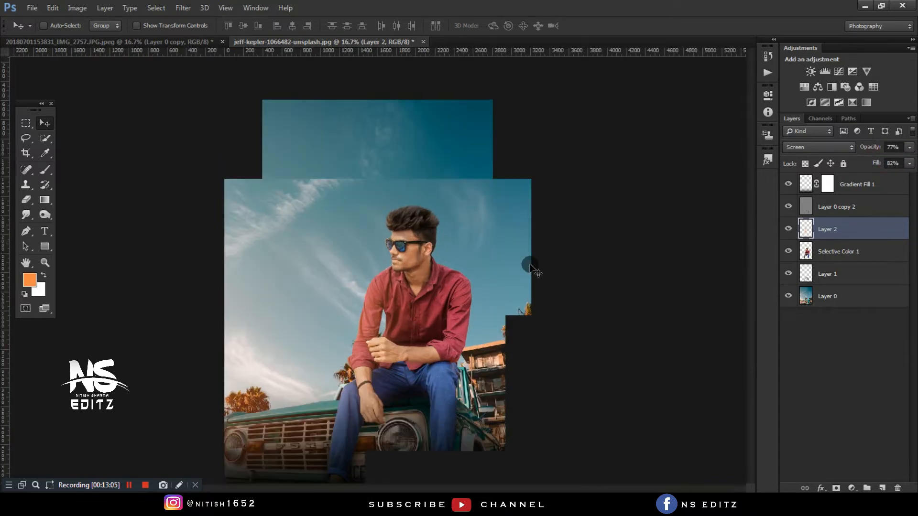
{"action": "left_click", "coordinate": [788, 229]}
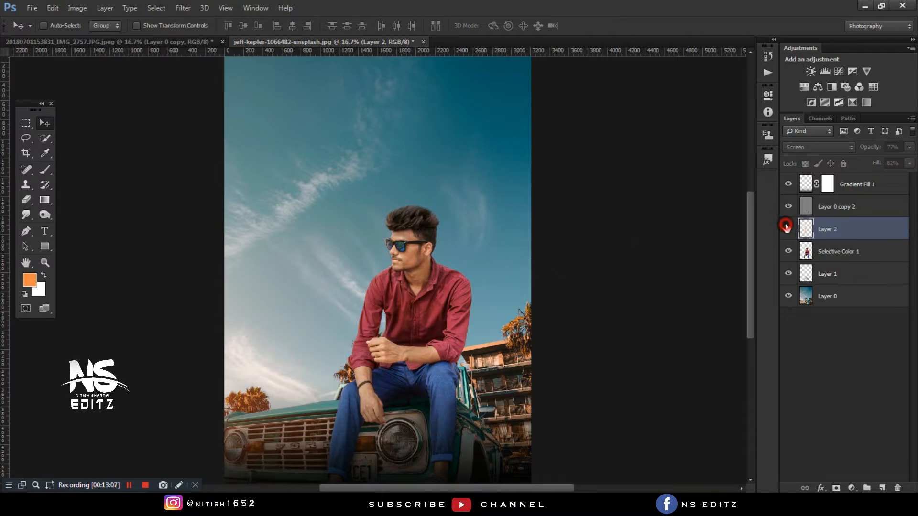
{"action": "left_click", "coordinate": [787, 228]}
{"action": "key", "text": "ctrl+minus"}
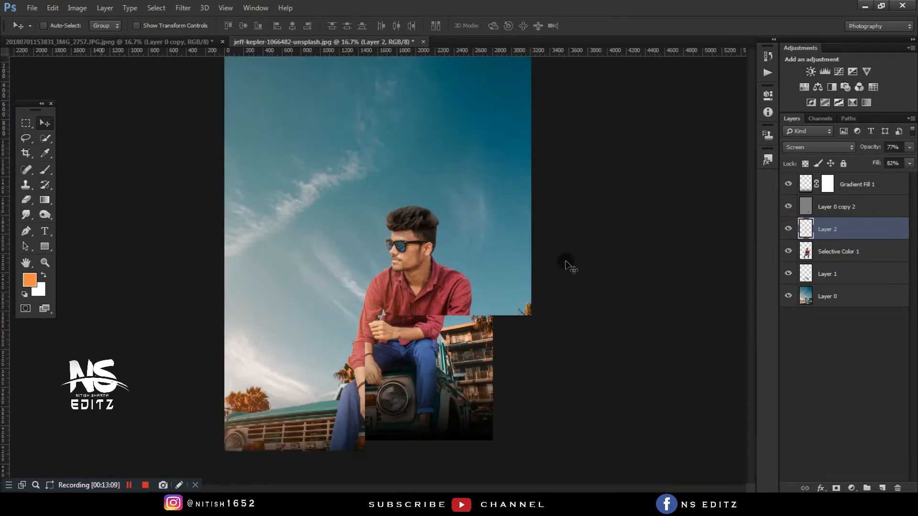
- Trace closed paths around both lenses of the man's sunglasses with the Pen tool
{"action": "left_click", "coordinate": [26, 232]}
{"action": "key", "text": "ctrl+plus"}
{"action": "key", "text": "ctrl+plus"}
{"action": "key", "text": "ctrl+plus"}
{"action": "key", "text": "ctrl+plus"}
{"action": "key", "text": "ctrl+plus"}
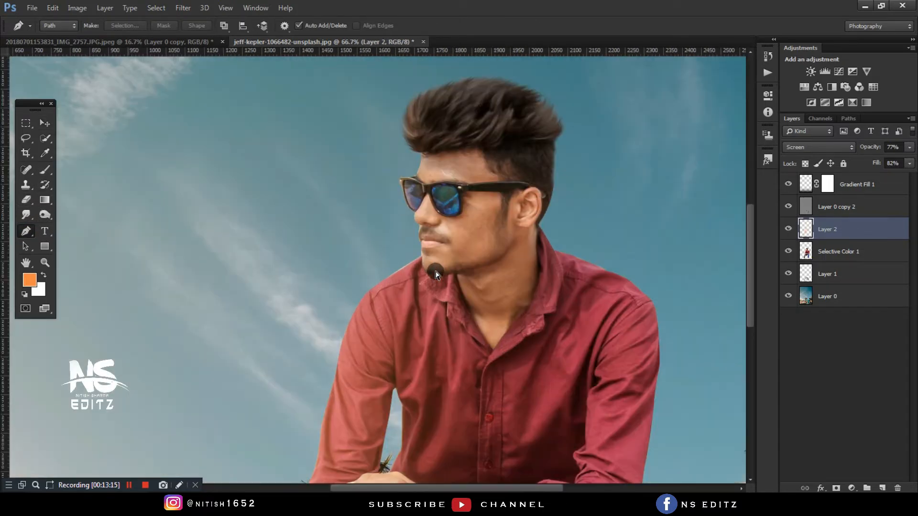
{"action": "scroll", "coordinate": [435, 272], "scroll_direction": "up", "scroll_amount": 2}
{"action": "left_click_drag", "start_coordinate": [477, 262], "coordinate": [381, 282]}
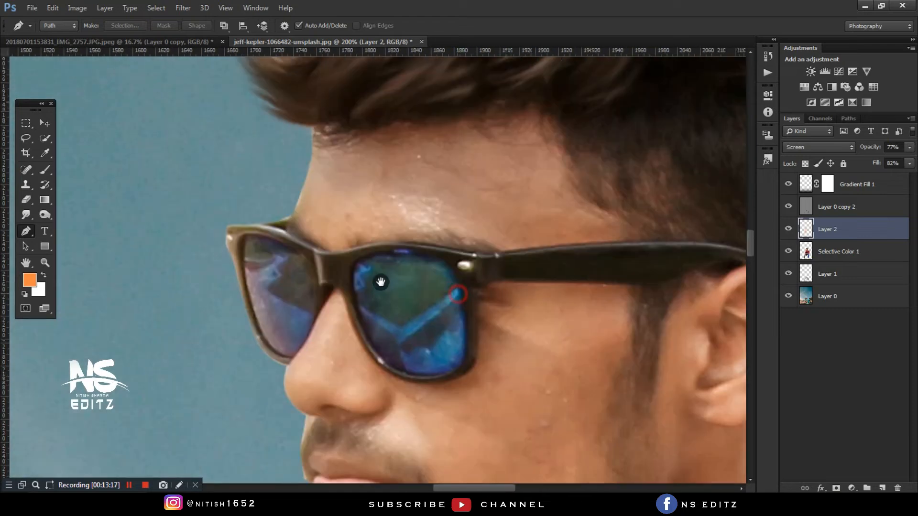
{"action": "left_click", "coordinate": [242, 240]}
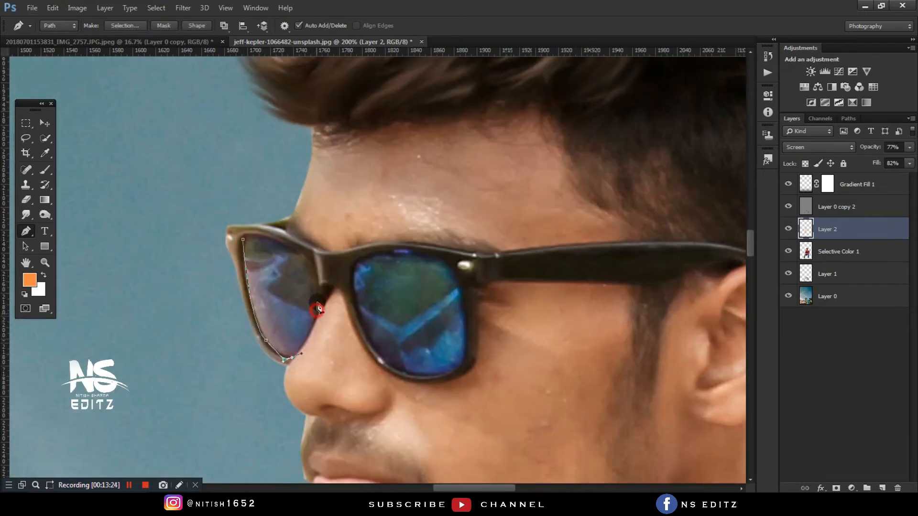
{"action": "left_click", "coordinate": [243, 239]}
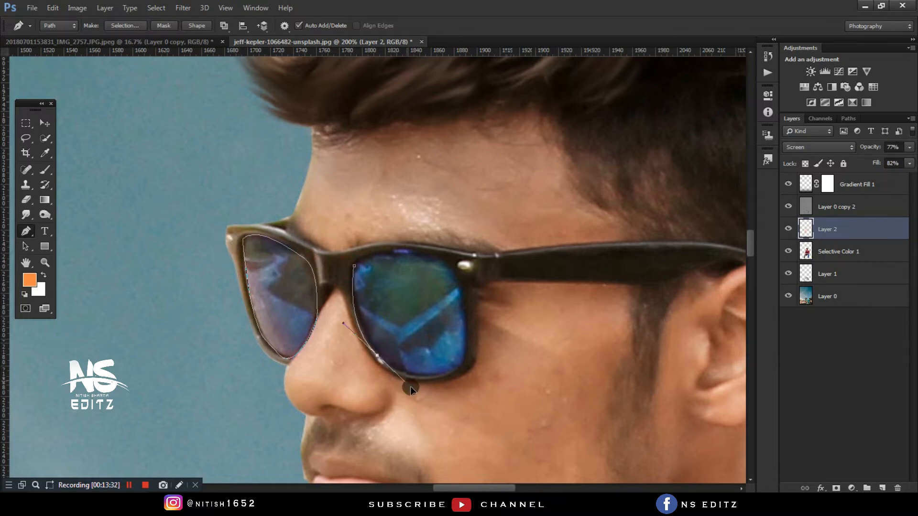
{"action": "left_click_drag", "start_coordinate": [458, 369], "coordinate": [471, 362]}
{"action": "left_click_drag", "start_coordinate": [463, 297], "coordinate": [455, 272]}
{"action": "left_click", "coordinate": [355, 266]}
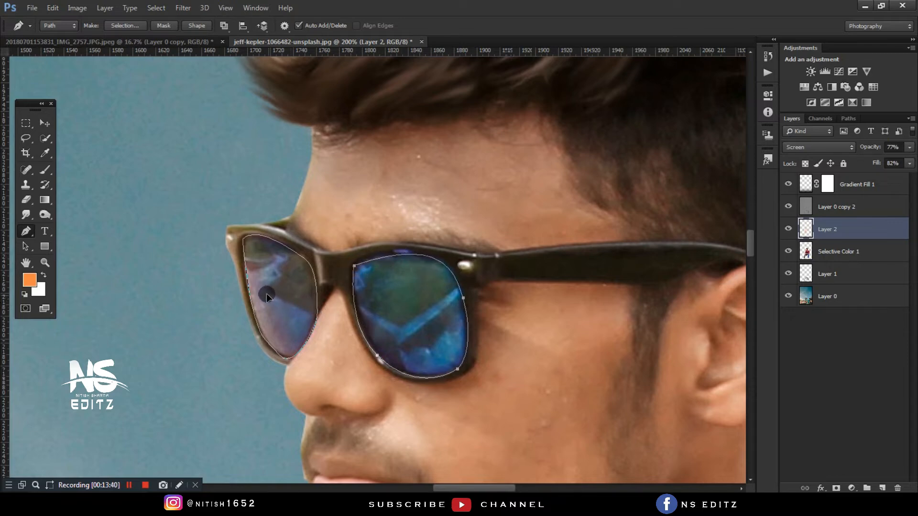
- Convert the paths around the sunglasses lenses into a selection
{"action": "key", "text": "ctrl+z"}
{"action": "left_click", "coordinate": [387, 255]}
{"action": "left_click_drag", "start_coordinate": [388, 258], "coordinate": [330, 262]}
{"action": "left_click", "coordinate": [390, 256], "text": "alt"}
{"action": "right_click", "coordinate": [378, 282]}
{"action": "left_click", "coordinate": [343, 202]}
{"action": "right_click", "coordinate": [343, 202]}
{"action": "left_click", "coordinate": [350, 254]}
{"action": "key", "text": "Return"}
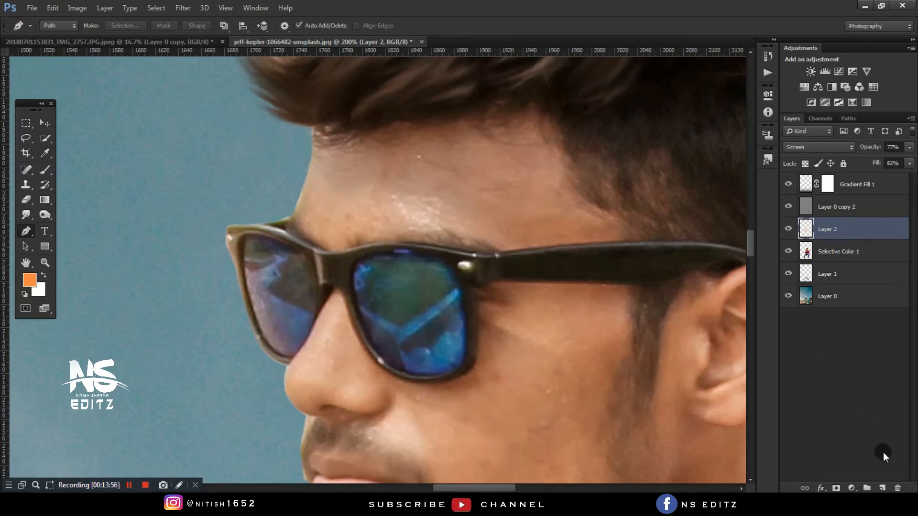
- Add a new layer above the orange glow and paint the selected lenses with blue #004bf5
{"action": "left_click", "coordinate": [883, 488]}
{"action": "left_click", "coordinate": [30, 280]}
{"action": "left_click", "coordinate": [750, 206]}
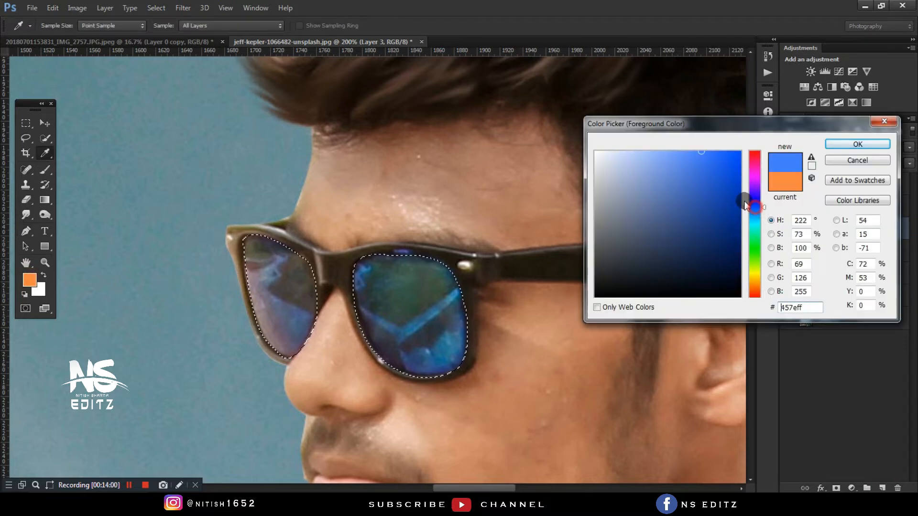
{"action": "left_click", "coordinate": [857, 143]}
{"action": "left_click", "coordinate": [45, 169]}
{"action": "left_click", "coordinate": [339, 306]}
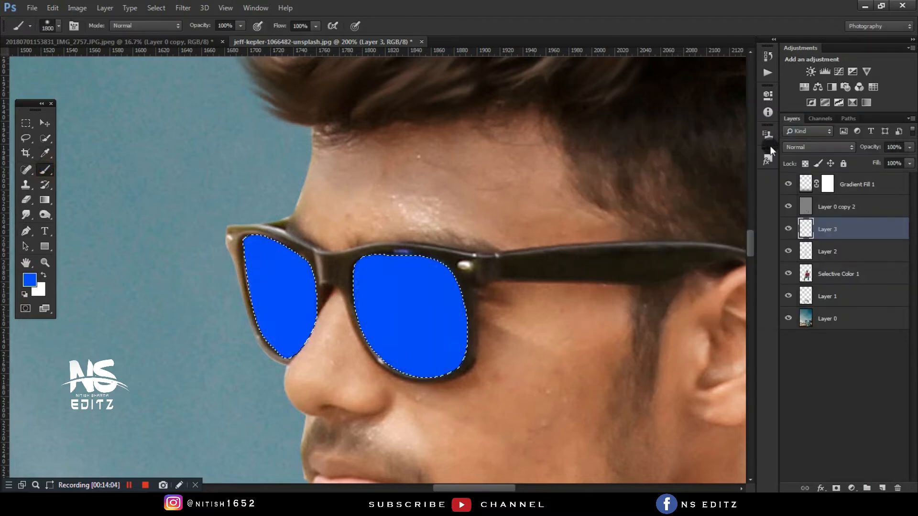
- Try Screen on the blue lens layer, choose the Color blend mode instead, and deselect the lenses
{"action": "left_click", "coordinate": [796, 147]}
{"action": "left_click", "coordinate": [798, 242]}
{"action": "left_click", "coordinate": [26, 138]}
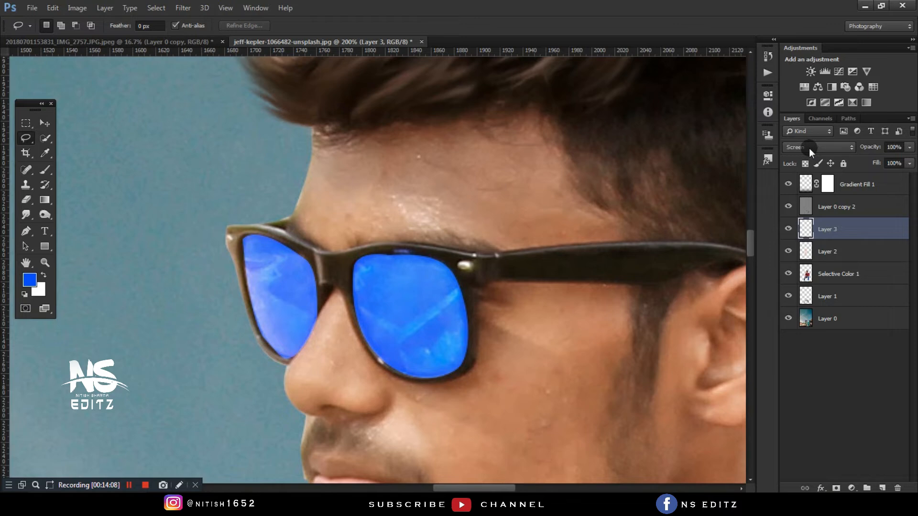
{"action": "left_click", "coordinate": [819, 147]}
{"action": "left_click", "coordinate": [794, 432]}
{"action": "left_click", "coordinate": [247, 189]}
{"action": "left_click", "coordinate": [45, 123]}
{"action": "key", "text": "ctrl+minus"}
{"action": "key", "text": "ctrl+minus"}
{"action": "key", "text": "ctrl+minus"}
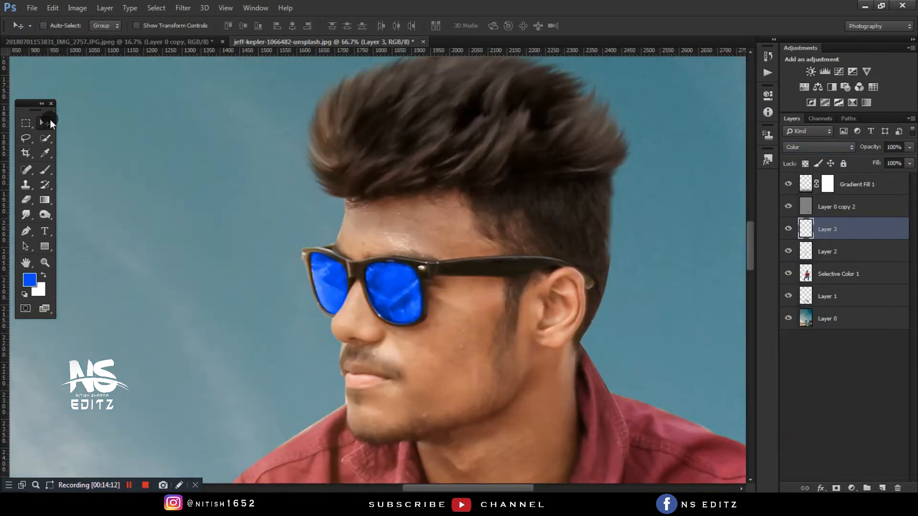
- Apply Hue/Saturation to the lens layer with Hue -56, Saturation -26 and Lightness +17, and compare the image with and without it
{"action": "left_click", "coordinate": [77, 8]}
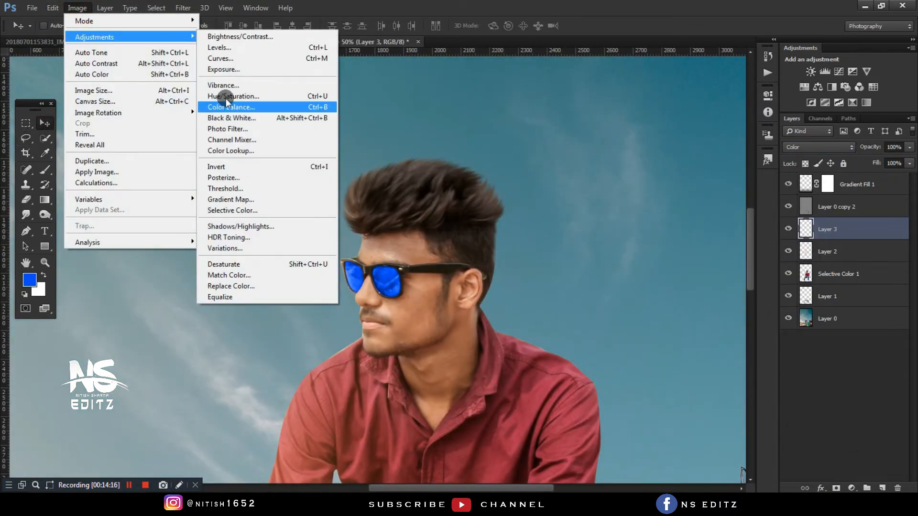
{"action": "left_click", "coordinate": [226, 99]}
{"action": "left_click_drag", "start_coordinate": [707, 233], "coordinate": [724, 287]}
{"action": "key", "text": "ctrl+minus"}
{"action": "key", "text": "ctrl+minus"}
{"action": "key", "text": "ctrl+minus"}
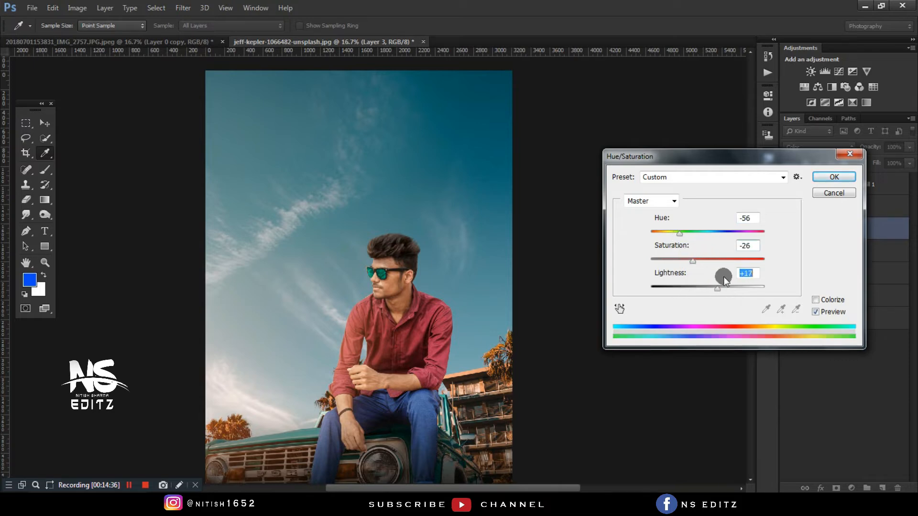
{"action": "left_click", "coordinate": [817, 175]}
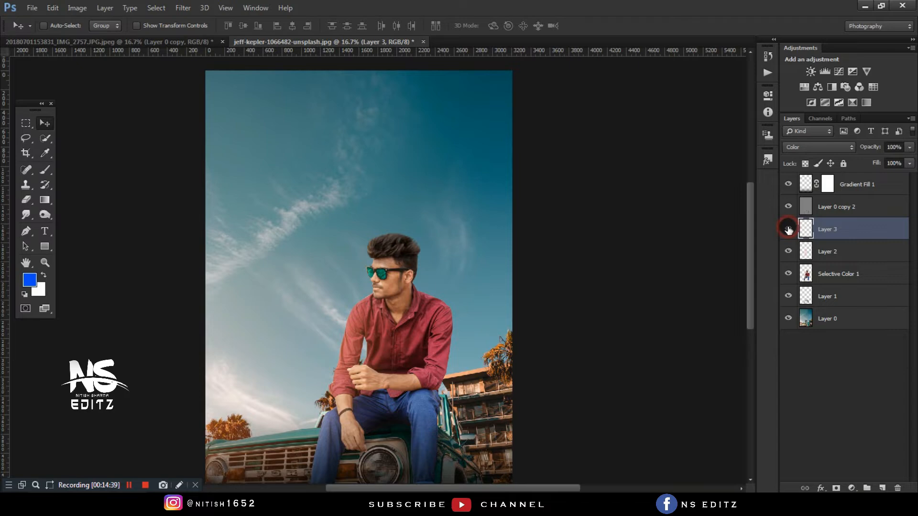
{"action": "key", "text": "ctrl+minus"}
{"action": "left_click", "coordinate": [788, 229]}
{"action": "left_click", "coordinate": [788, 229]}
{"action": "left_click", "coordinate": [788, 230]}
{"action": "left_click", "coordinate": [788, 230]}
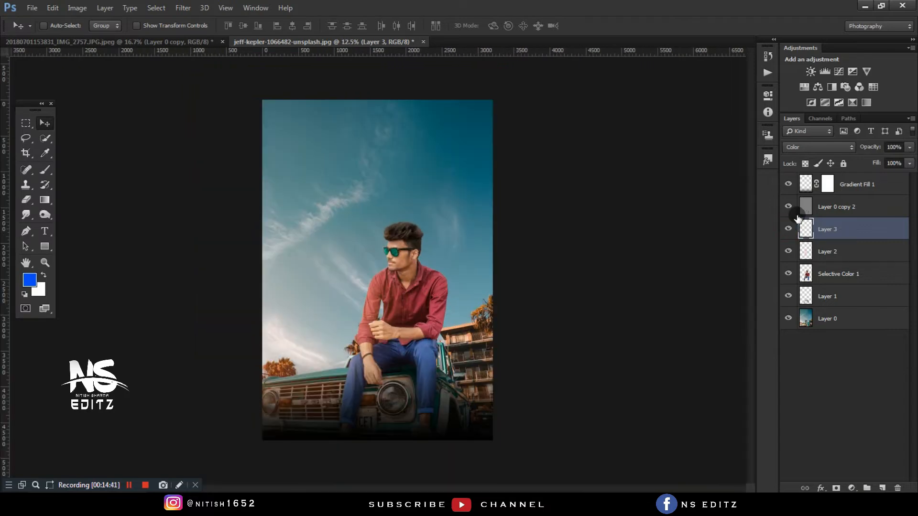
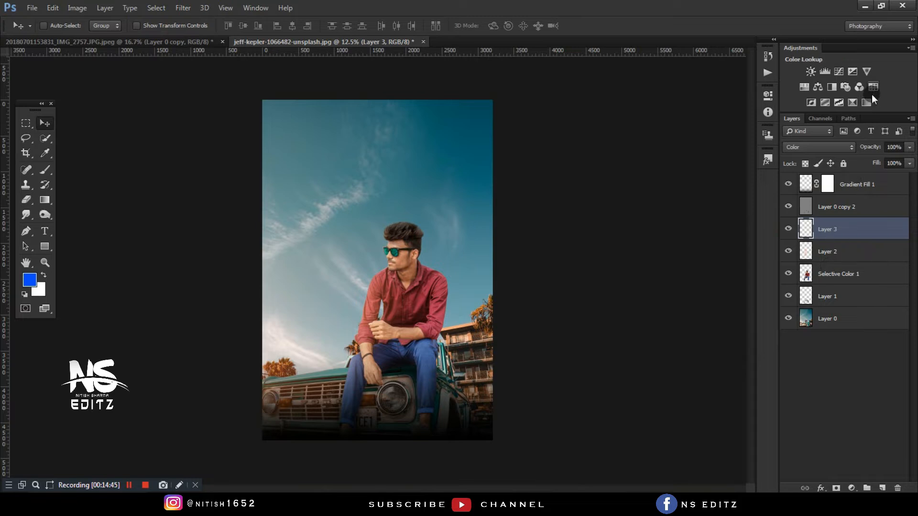
- Add a Color Lookup adjustment above Gradient Fill 1, preview its 3DLUT looks and choose LateSunset.3DL
{"action": "left_click", "coordinate": [856, 182]}
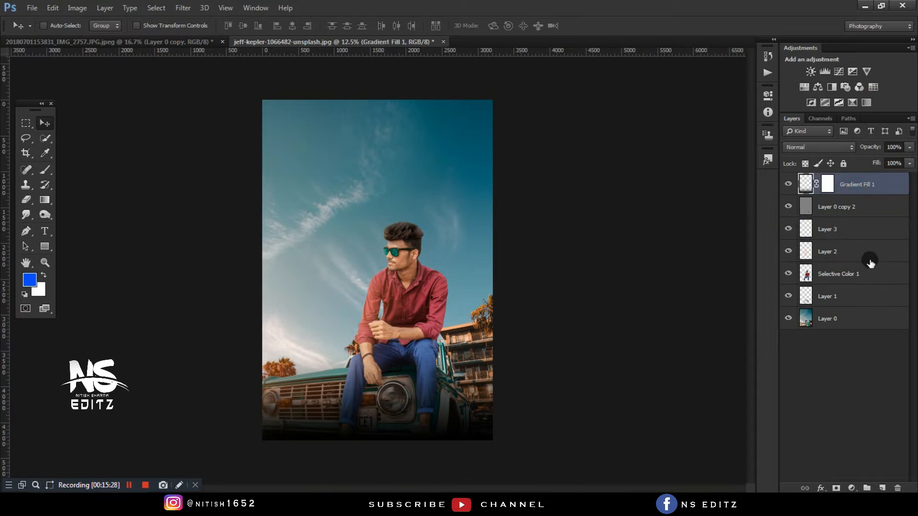
{"action": "left_click", "coordinate": [711, 123]}
{"action": "left_click", "coordinate": [707, 167]}
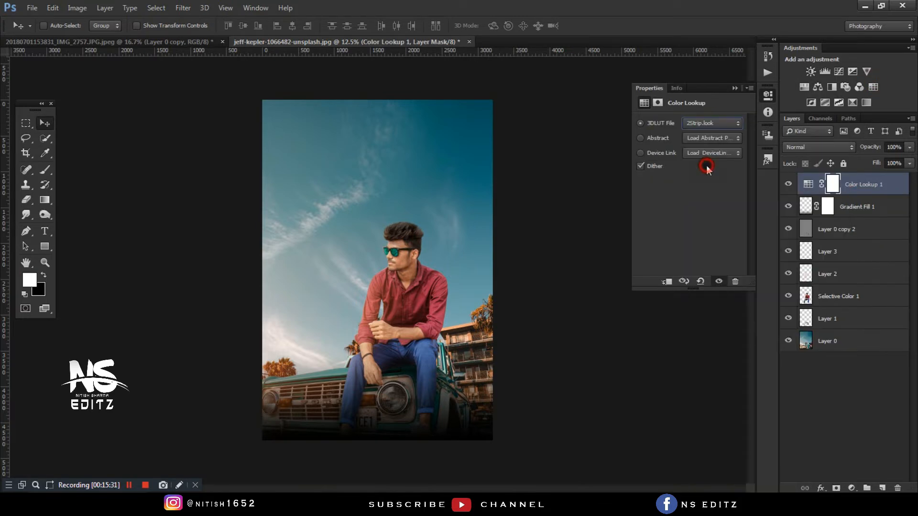
{"action": "key", "text": "Down"}
{"action": "key", "text": "Down"}
{"action": "key", "text": "Down"}
{"action": "key", "text": "Down"}
{"action": "key", "text": "Down"}
{"action": "key", "text": "Down"}
{"action": "key", "text": "Down"}
{"action": "key", "text": "Down"}
{"action": "key", "text": "Down"}
{"action": "key", "text": "Down"}
{"action": "key", "text": "Down"}
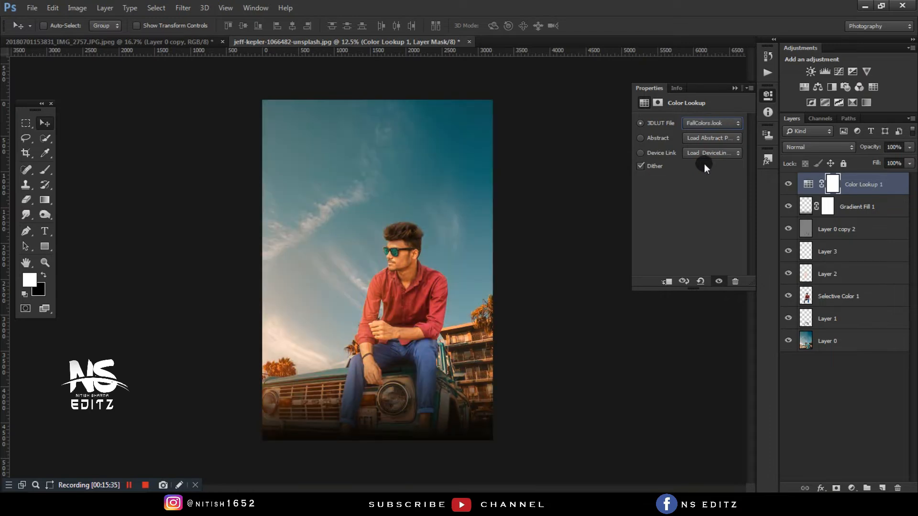
{"action": "key", "text": "Down"}
{"action": "key", "text": "Down"}
{"action": "key", "text": "Down"}
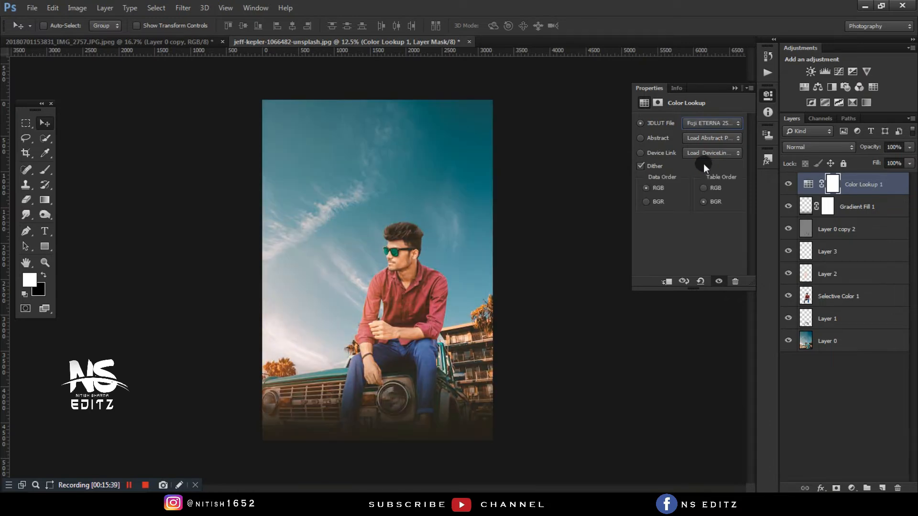
{"action": "key", "text": "Down"}
{"action": "key", "text": "Down"}
{"action": "key", "text": "Down"}
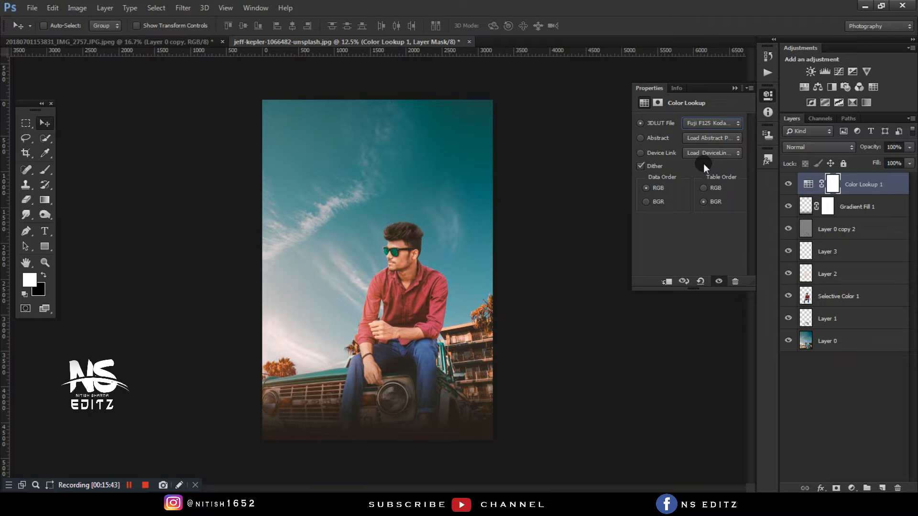
{"action": "key", "text": "Down"}
{"action": "key", "text": "Down"}
{"action": "key", "text": "Down"}
{"action": "key", "text": "Down"}
{"action": "key", "text": "Down"}
{"action": "key", "text": "Down"}
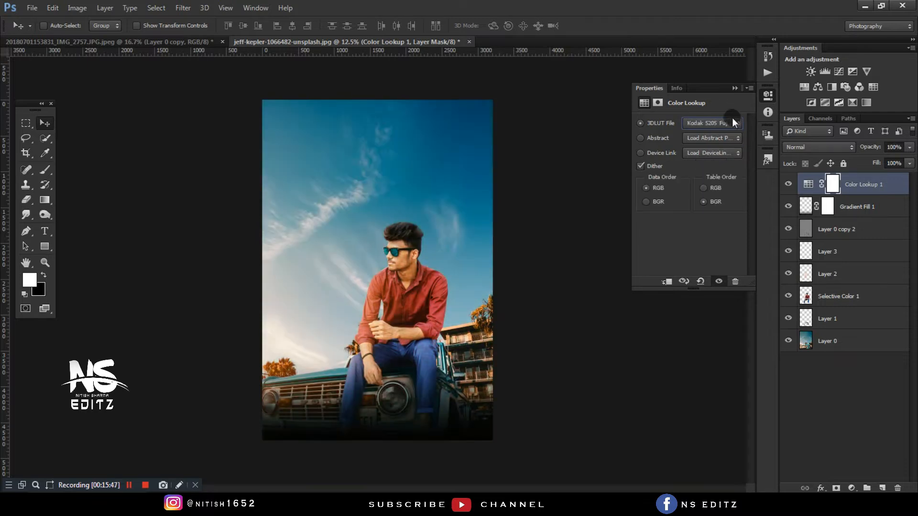
{"action": "key", "text": "Down"}
{"action": "key", "text": "Down"}
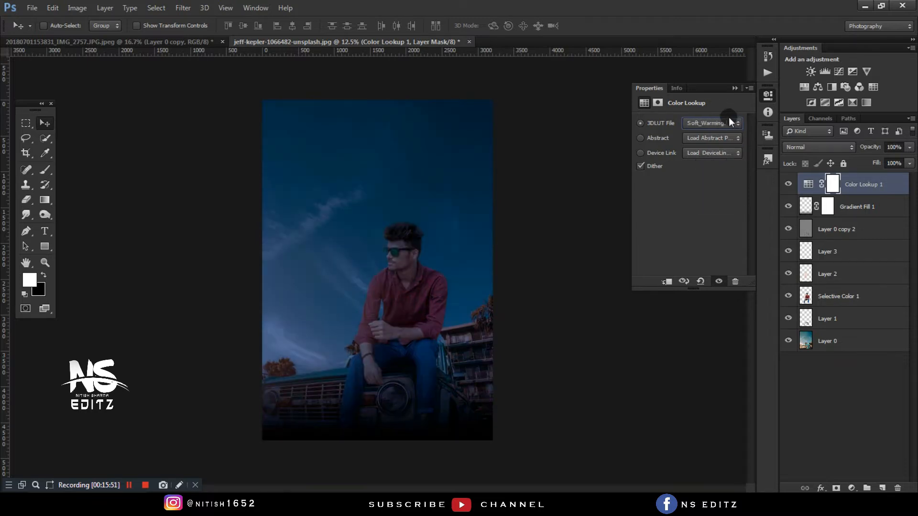
{"action": "key", "text": "Up"}
{"action": "key", "text": "Up"}
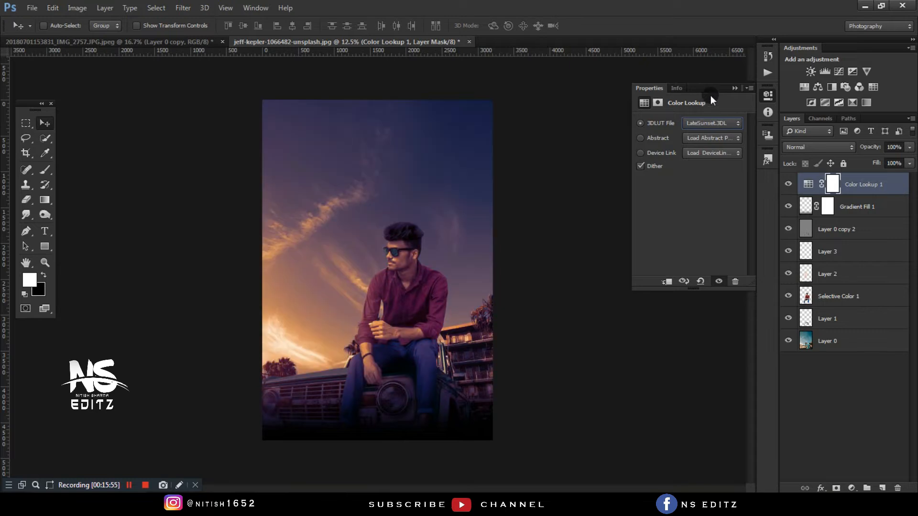
- Reduce the Color Lookup layer to 51% opacity and 72% fill, and compare the image with and without it
{"action": "left_click_drag", "start_coordinate": [870, 147], "coordinate": [849, 148]}
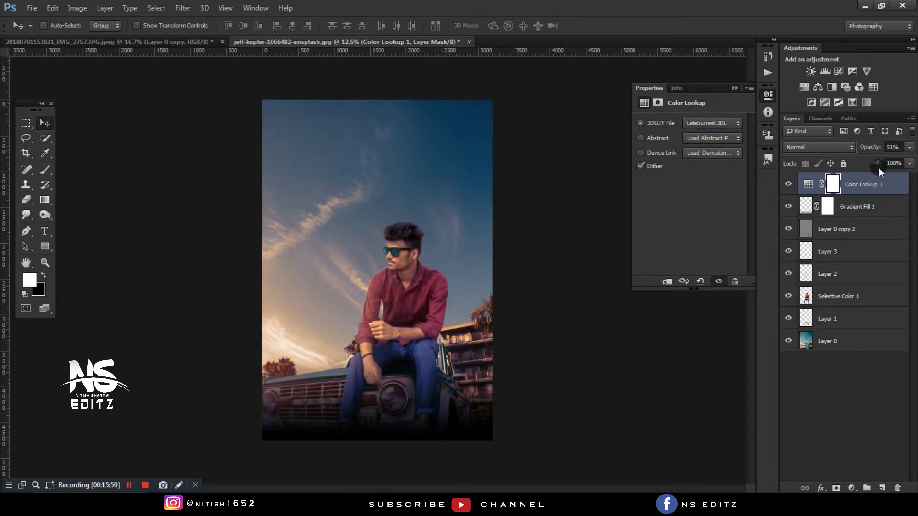
{"action": "left_click", "coordinate": [738, 88]}
{"action": "left_click", "coordinate": [788, 183]}
{"action": "left_click", "coordinate": [789, 184]}
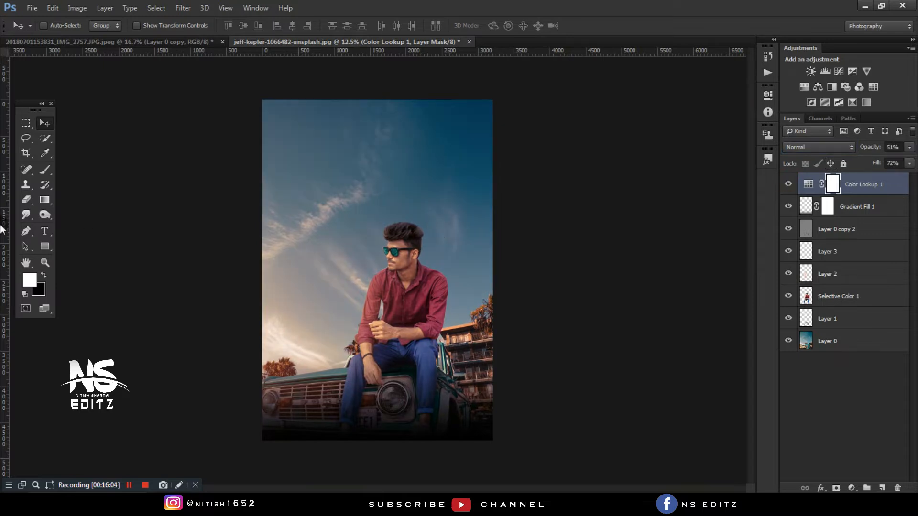
- Set the Brush's foreground colour to a vivid orange and add a new empty layer above Gradient Fill 1
{"action": "left_click", "coordinate": [45, 169]}
{"action": "left_click", "coordinate": [826, 273]}
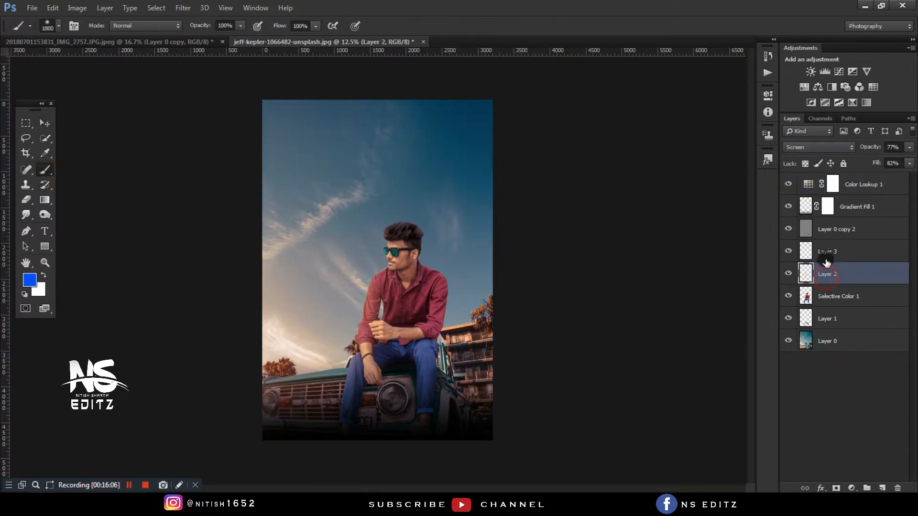
{"action": "left_click", "coordinate": [29, 281]}
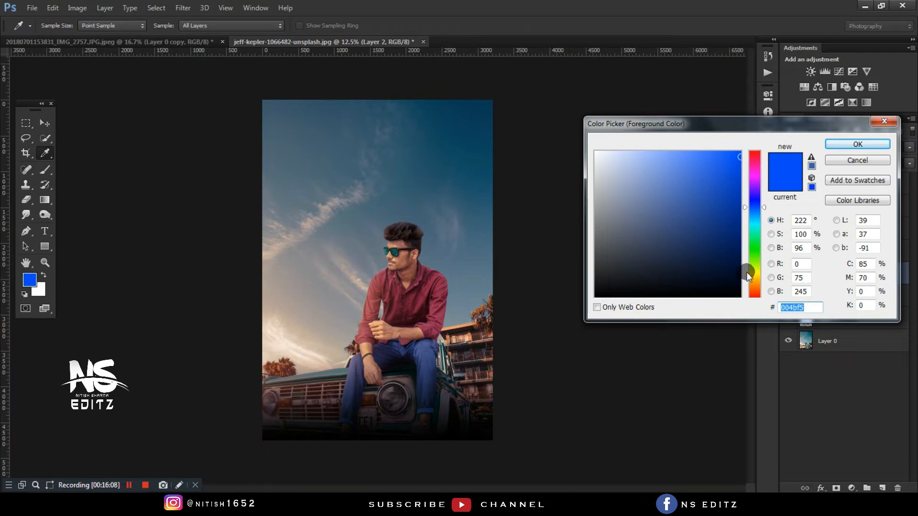
{"action": "left_click", "coordinate": [757, 283]}
{"action": "left_click", "coordinate": [857, 145]}
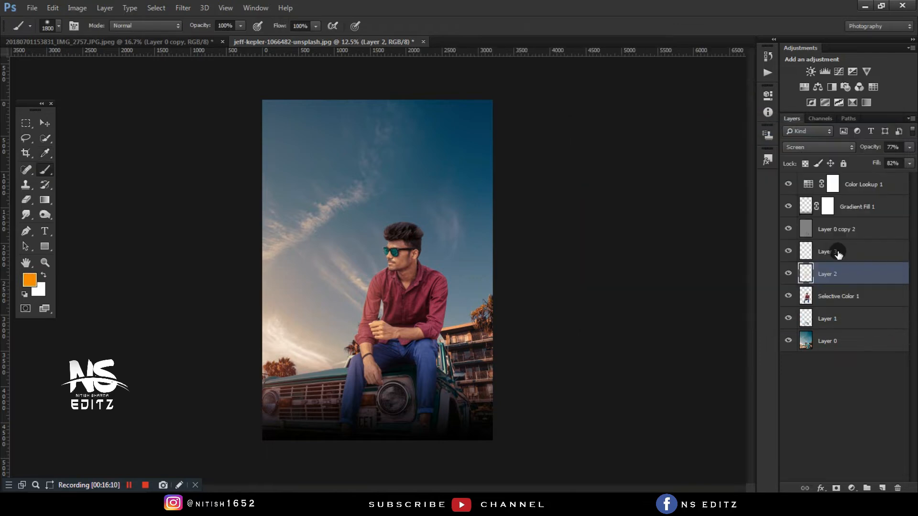
{"action": "left_click", "coordinate": [832, 242]}
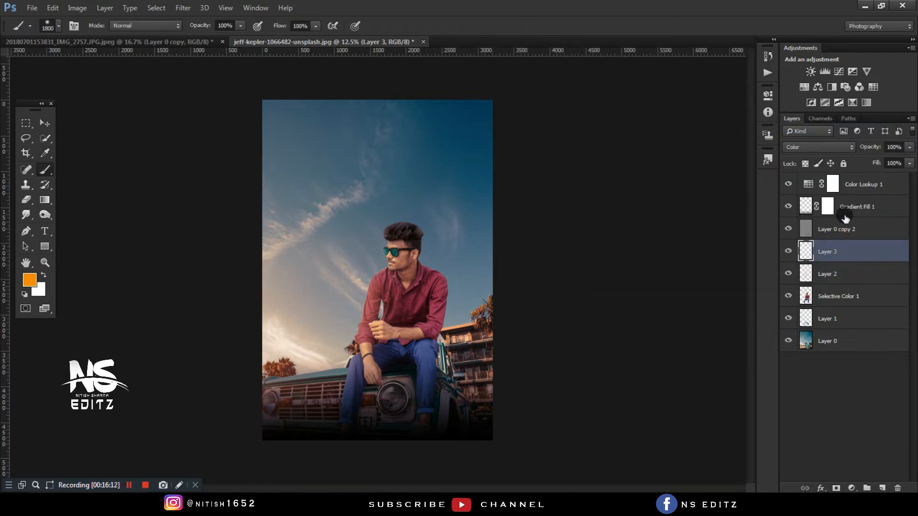
{"action": "left_click", "coordinate": [845, 216]}
{"action": "left_click", "coordinate": [882, 487]}
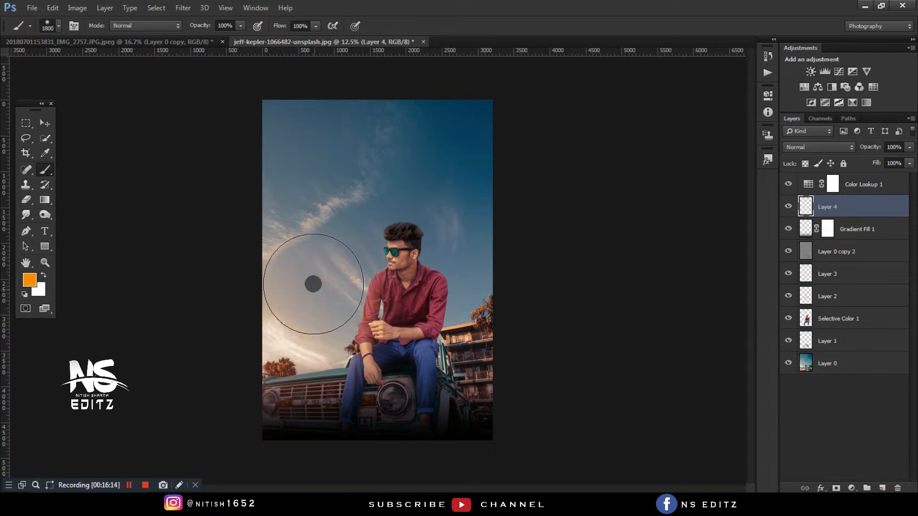
- Load the man's outline as a selection and paint orange light along his left-facing side on Layer 4 with a 2800 px brush
{"action": "key", "text": "]"}
{"action": "key", "text": "]"}
{"action": "key", "text": "]"}
{"action": "key", "text": "]"}
{"action": "key", "text": "]"}
{"action": "key", "text": "]"}
{"action": "key", "text": "]"}
{"action": "key", "text": "]"}
{"action": "key", "text": "]"}
{"action": "key", "text": "]"}
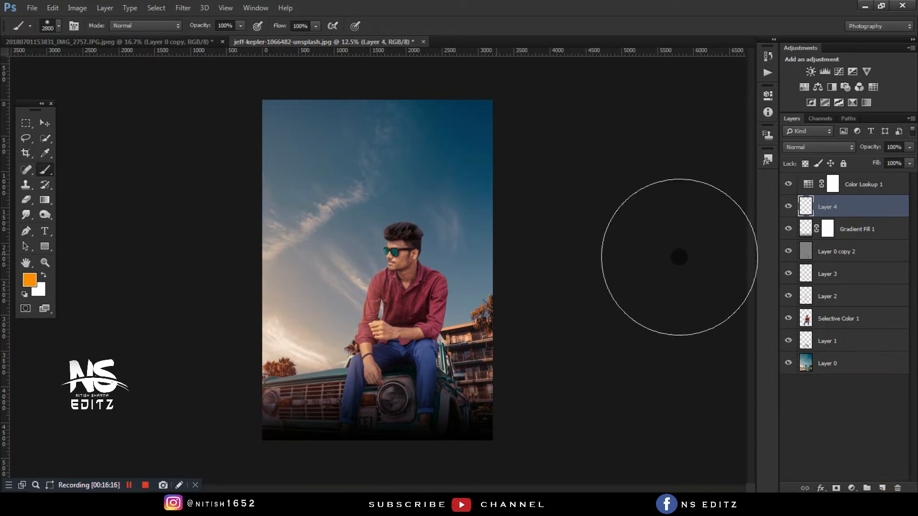
{"action": "left_click", "coordinate": [806, 318], "text": "ctrl"}
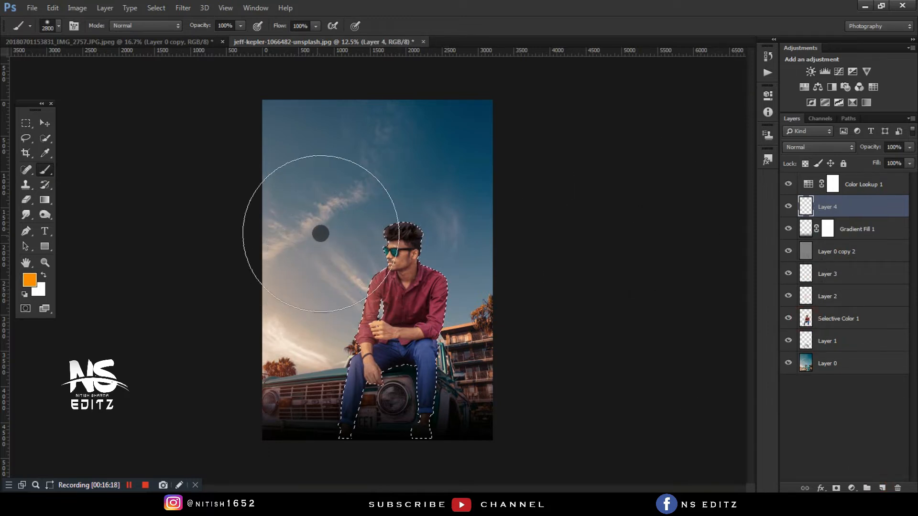
{"action": "left_click_drag", "start_coordinate": [206, 274], "coordinate": [205, 270]}
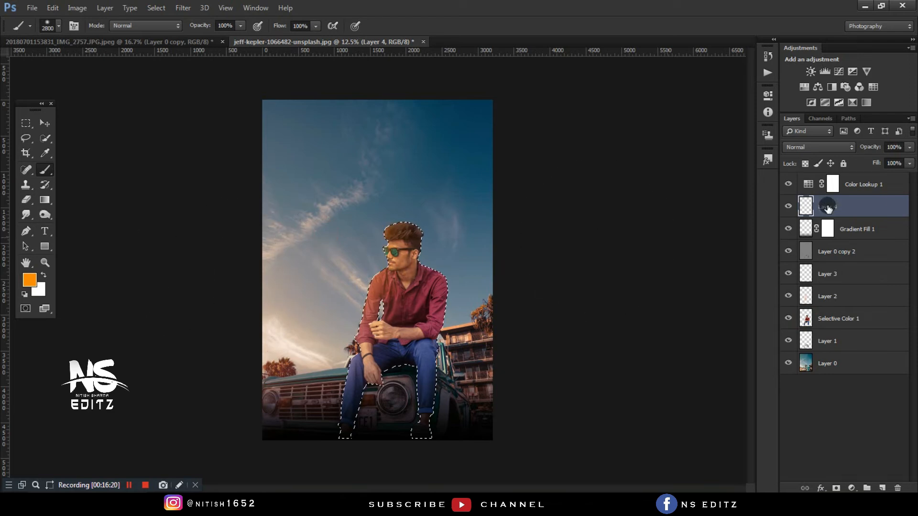
- Set Layer 4 to Screen blending, deselect the man, and reduce the layer to 70% opacity and 46% fill
{"action": "left_click", "coordinate": [817, 146]}
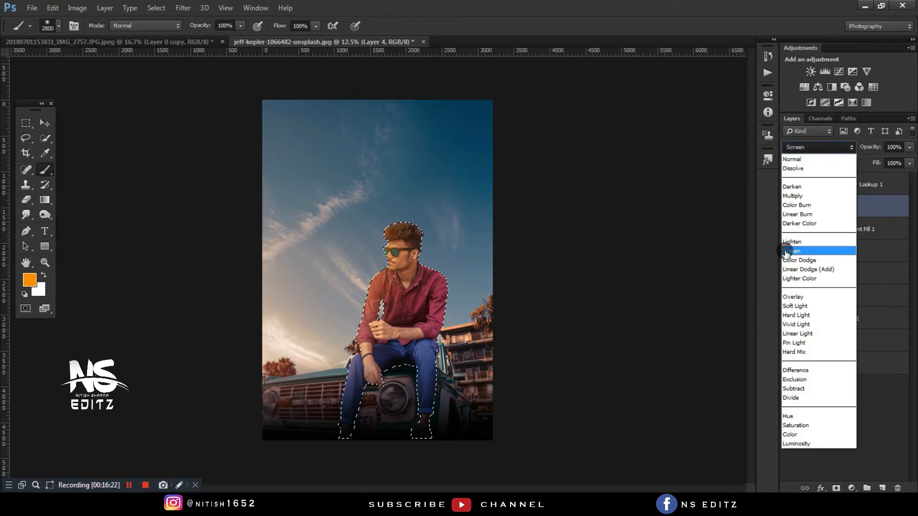
{"action": "left_click", "coordinate": [791, 251]}
{"action": "left_click", "coordinate": [32, 136]}
{"action": "left_click", "coordinate": [99, 154]}
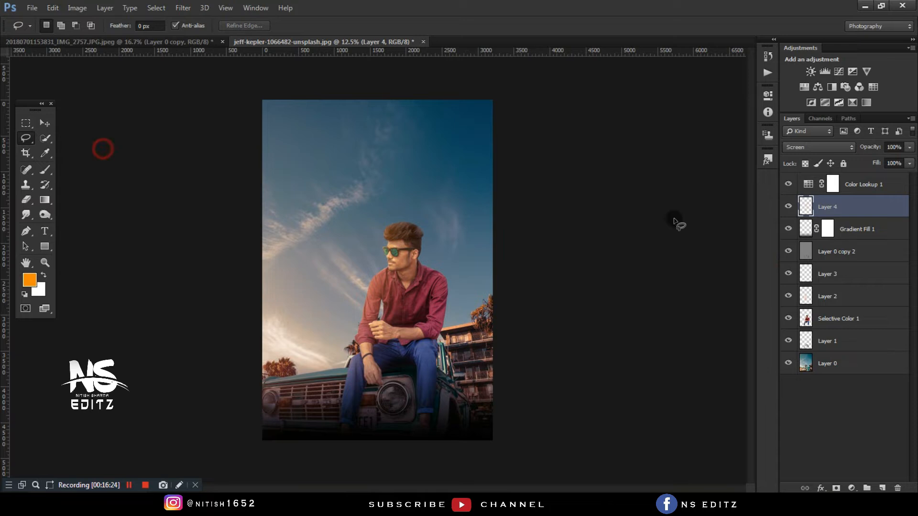
{"action": "left_click_drag", "start_coordinate": [872, 147], "coordinate": [844, 164]}
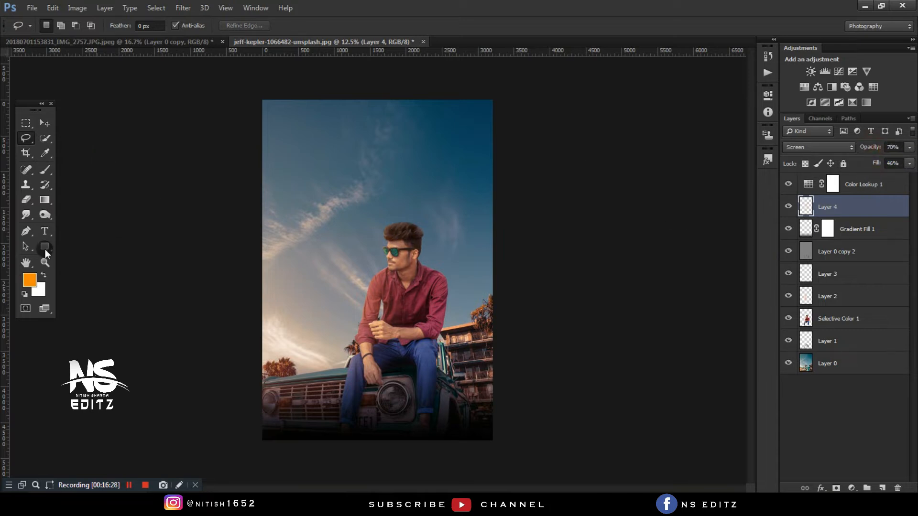
- Set the Eraser to a 700 px size and compare the image with and without the orange light on Layer 4
{"action": "left_click", "coordinate": [26, 200]}
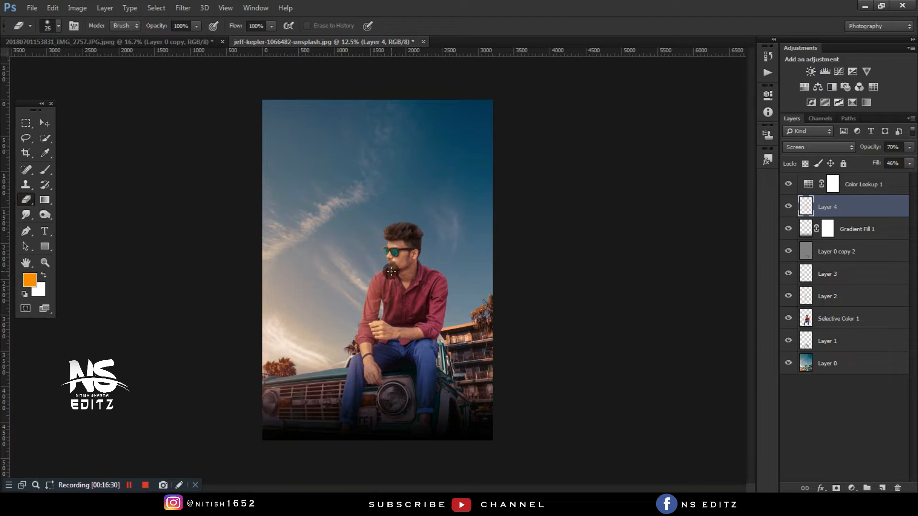
{"action": "key", "text": "bracketleft"}
{"action": "key", "text": "bracketleft"}
{"action": "key", "text": "bracketleft"}
{"action": "key", "text": "bracketleft"}
{"action": "key", "text": "bracketleft"}
{"action": "key", "text": "bracketleft"}
{"action": "key", "text": "bracketleft"}
{"action": "key", "text": "bracketleft"}
{"action": "key", "text": "bracketleft"}
{"action": "key", "text": "bracketleft"}
{"action": "key", "text": "bracketleft"}
{"action": "key", "text": "bracketleft"}
{"action": "key", "text": "bracketright"}
{"action": "key", "text": "bracketright"}
{"action": "key", "text": "bracketright"}
{"action": "key", "text": "bracketright"}
{"action": "key", "text": "bracketright"}
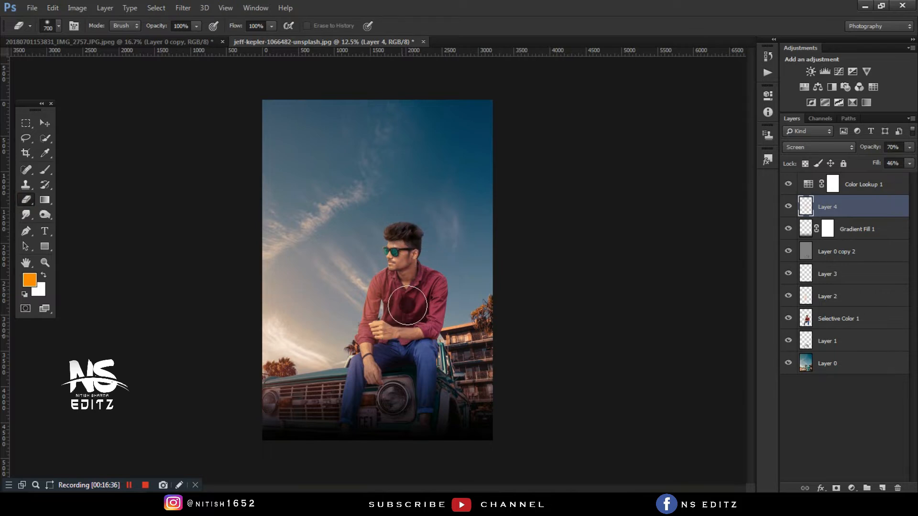
{"action": "left_click", "coordinate": [790, 205]}
{"action": "left_click", "coordinate": [789, 205]}
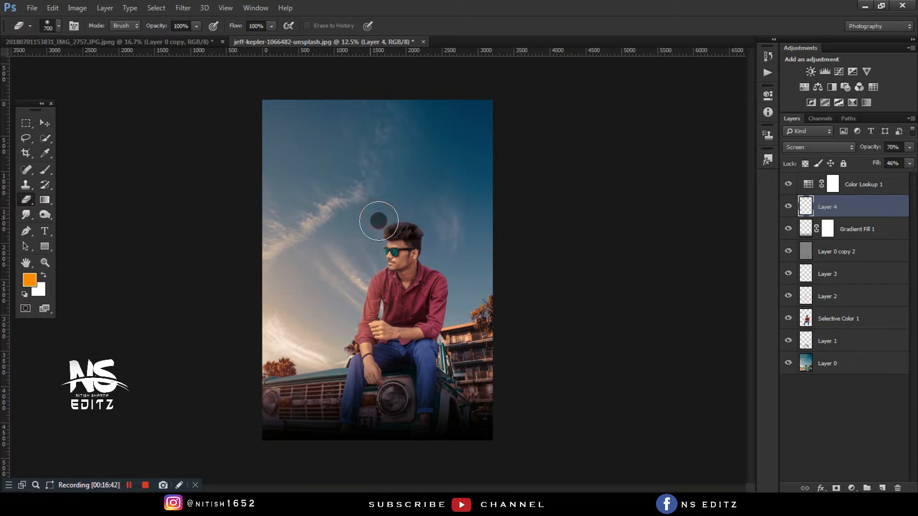
- Flatten the image and duplicate the resulting Background layer
{"action": "right_click", "coordinate": [870, 206]}
{"action": "left_click", "coordinate": [744, 336]}
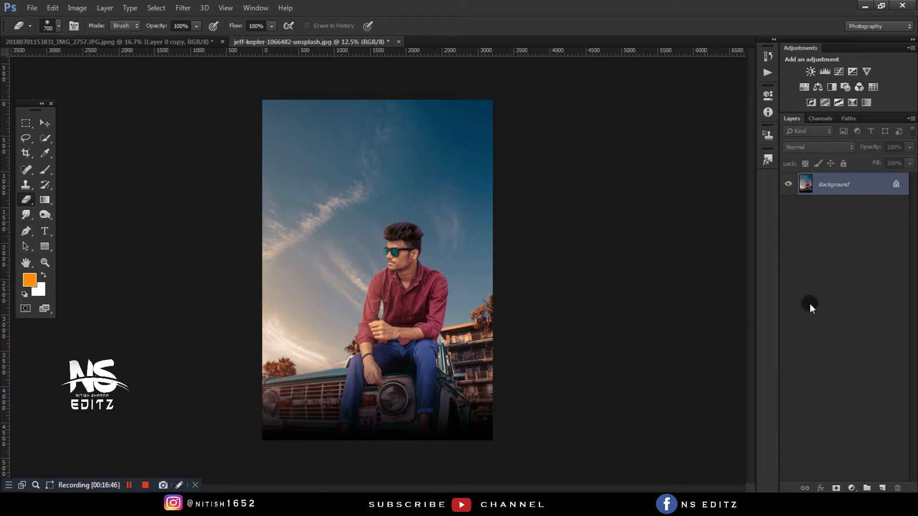
{"action": "key", "text": "ctrl+j"}
- In the Camera Raw Filter, set Clarity +34, Shadows +65, Contrast +18, Highlights -28, Whites -24 and Vibrance +18
{"action": "left_click", "coordinate": [184, 7]}
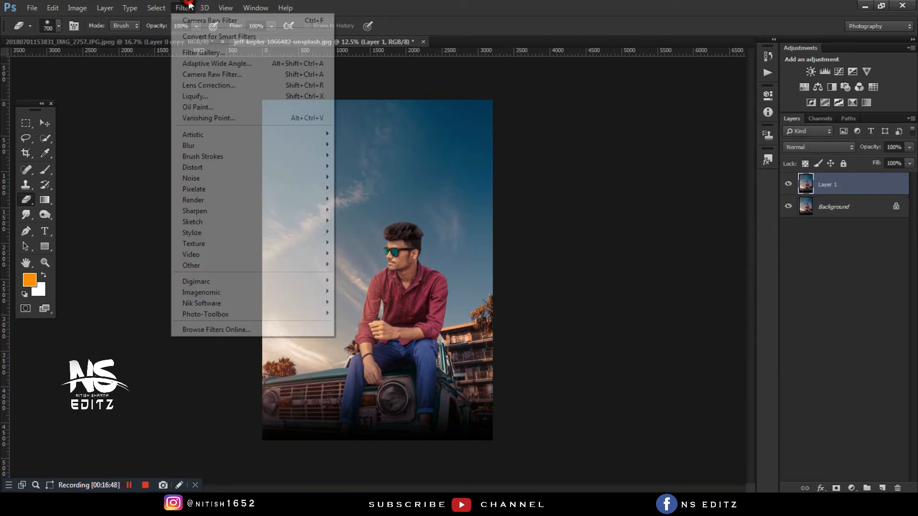
{"action": "left_click", "coordinate": [186, 76]}
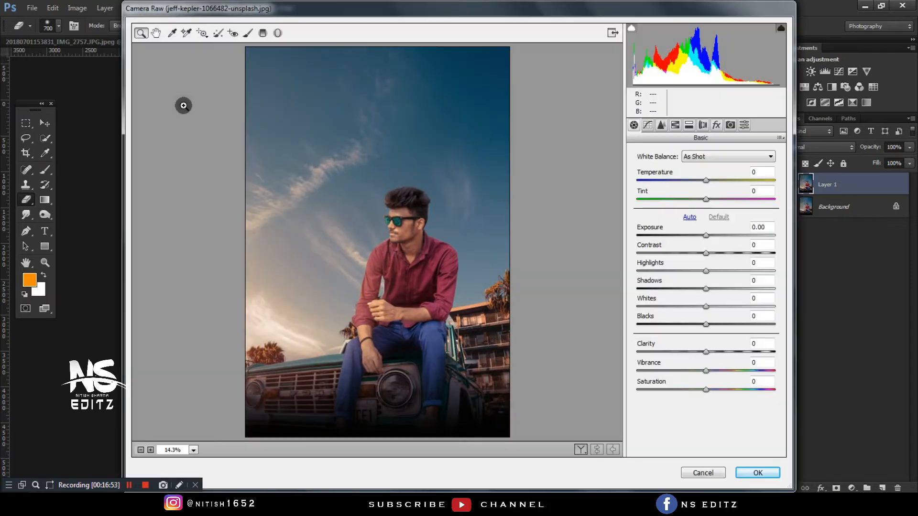
{"action": "left_click_drag", "start_coordinate": [707, 342], "coordinate": [729, 352]}
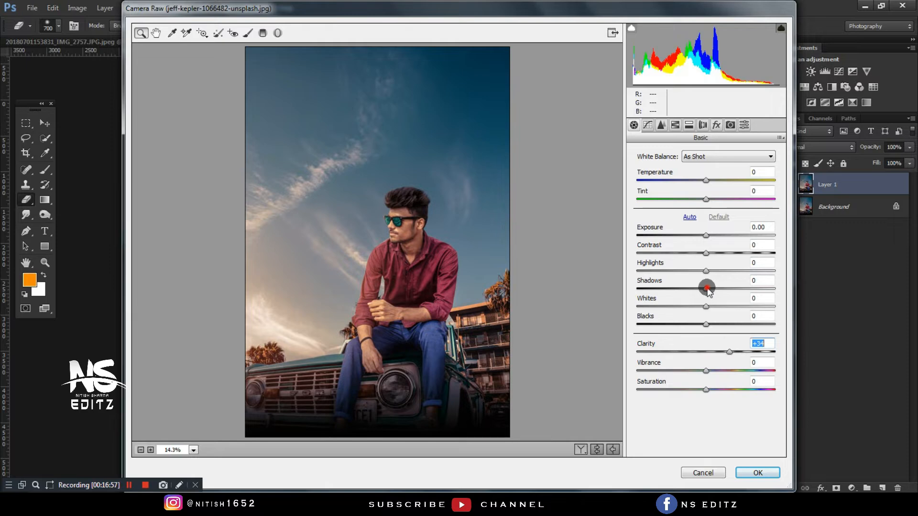
{"action": "left_click_drag", "start_coordinate": [706, 289], "coordinate": [750, 289]}
{"action": "left_click_drag", "start_coordinate": [711, 254], "coordinate": [687, 271]}
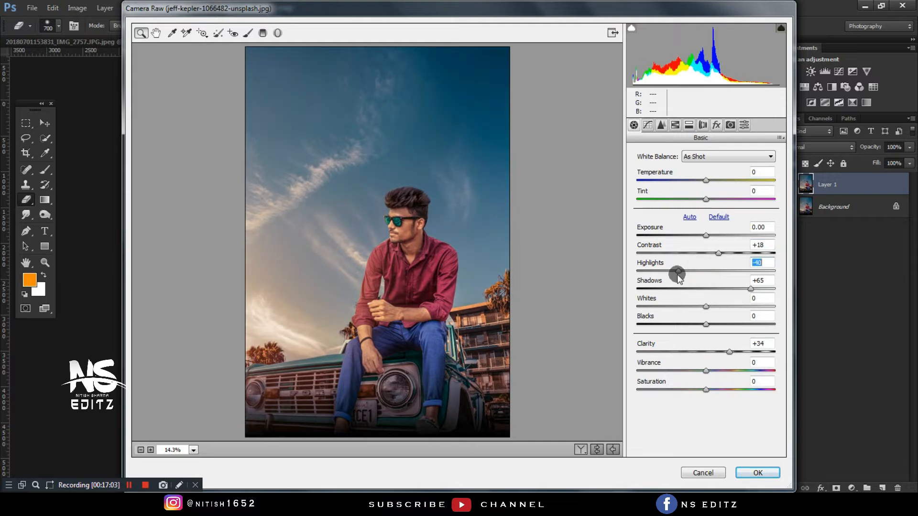
{"action": "left_click_drag", "start_coordinate": [707, 304], "coordinate": [689, 304]}
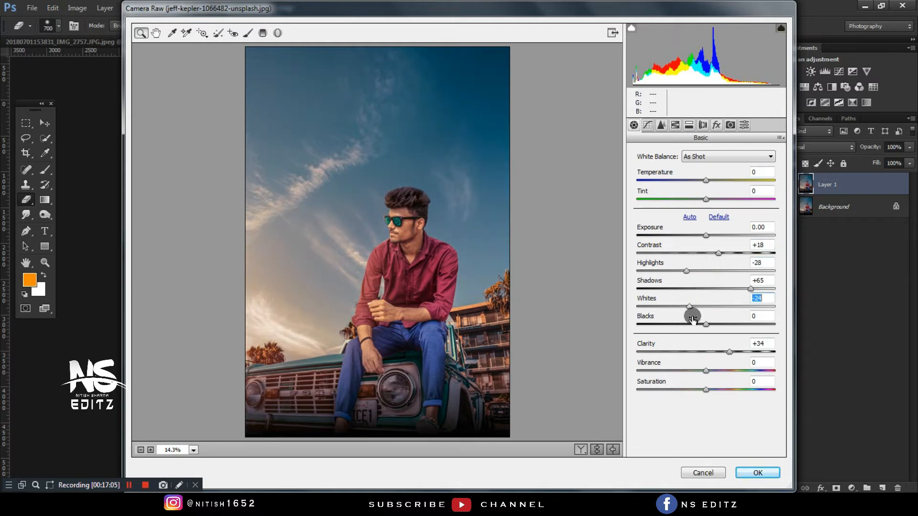
{"action": "left_click_drag", "start_coordinate": [706, 366], "coordinate": [716, 370]}
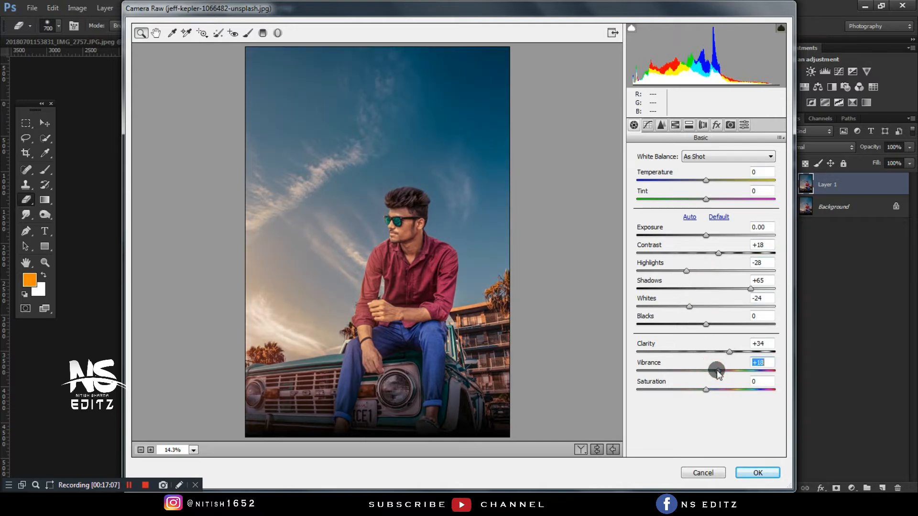
- Add a post-crop vignette with Amount -17 and Midpoint 33
{"action": "left_click", "coordinate": [716, 126]}
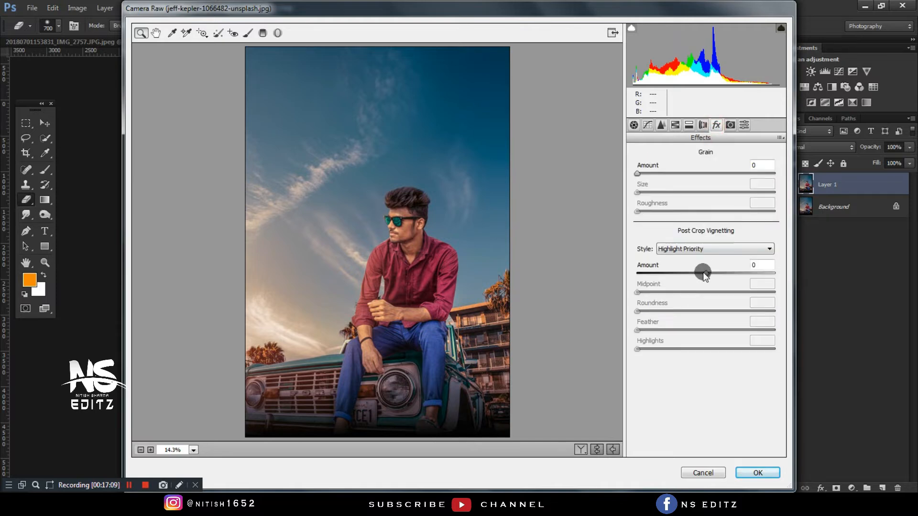
{"action": "left_click_drag", "start_coordinate": [706, 273], "coordinate": [682, 293]}
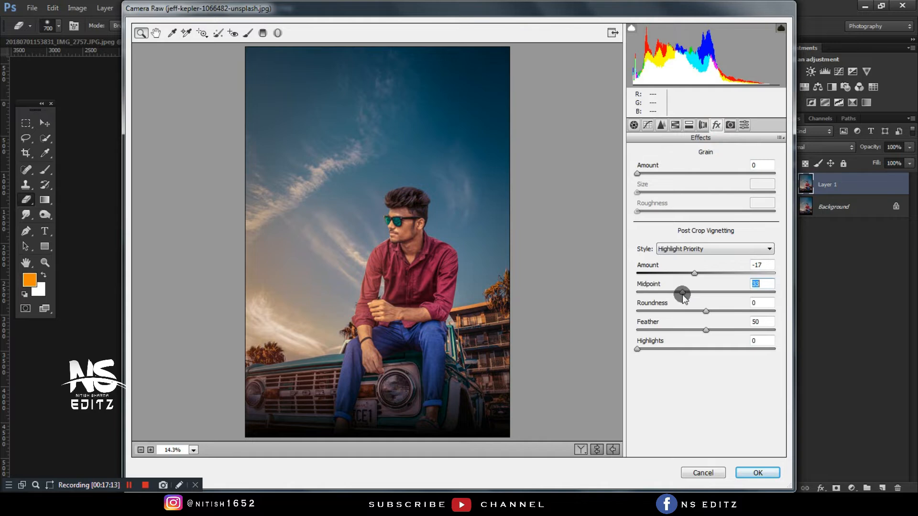
- Refine the basic tones to Blacks +18, Highlights +16 and Whites -18, and warm the Temperature to +4
{"action": "left_click", "coordinate": [633, 125]}
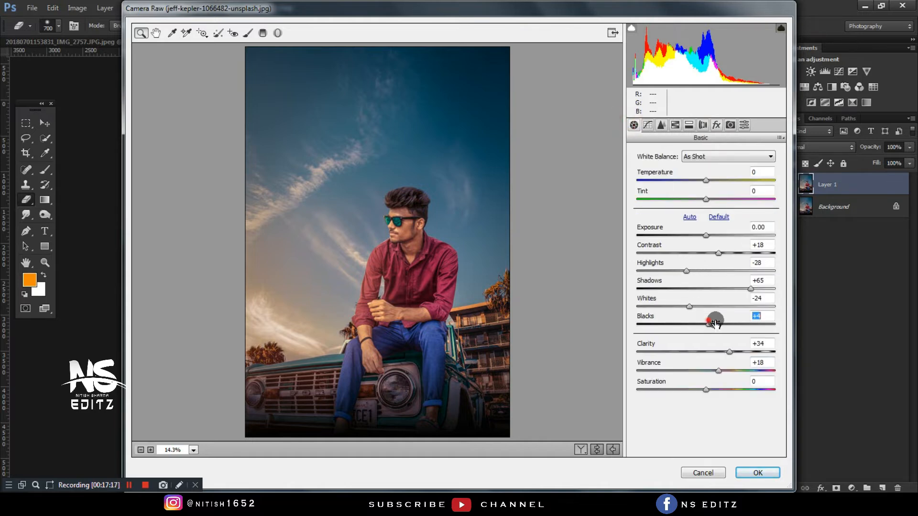
{"action": "mouse_move", "coordinate": [715, 323]}
{"action": "left_mouse_down"}
{"action": "mouse_move", "coordinate": [693, 322]}
{"action": "mouse_move", "coordinate": [718, 322]}
{"action": "left_mouse_up"}
{"action": "left_click_drag", "start_coordinate": [688, 271], "coordinate": [720, 278]}
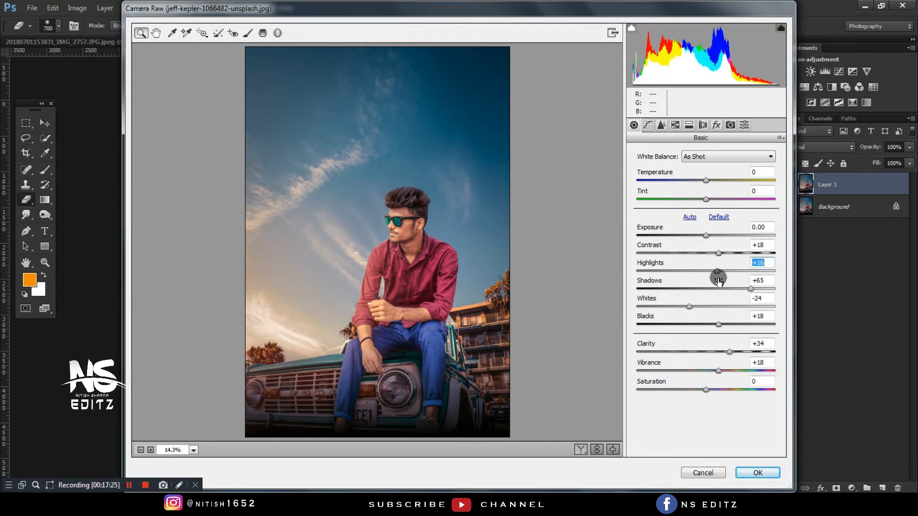
{"action": "left_click_drag", "start_coordinate": [684, 305], "coordinate": [694, 315]}
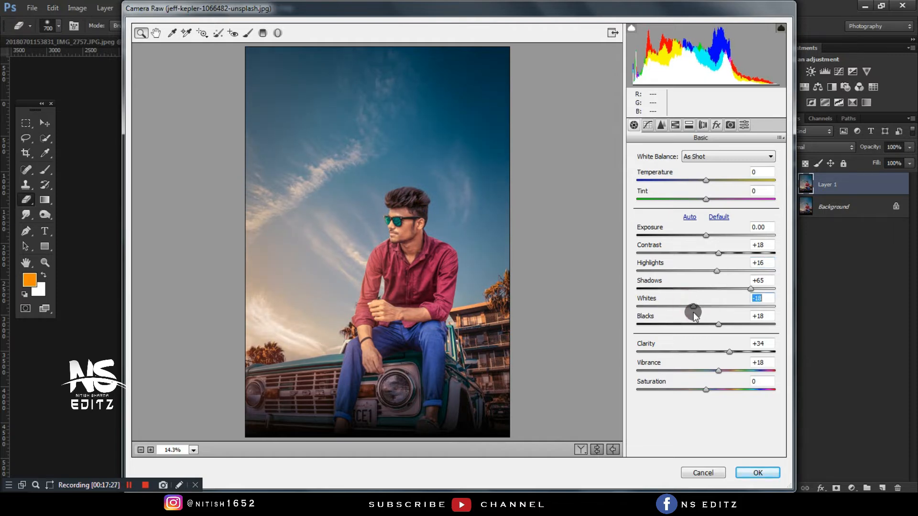
{"action": "left_click_drag", "start_coordinate": [705, 180], "coordinate": [711, 188]}
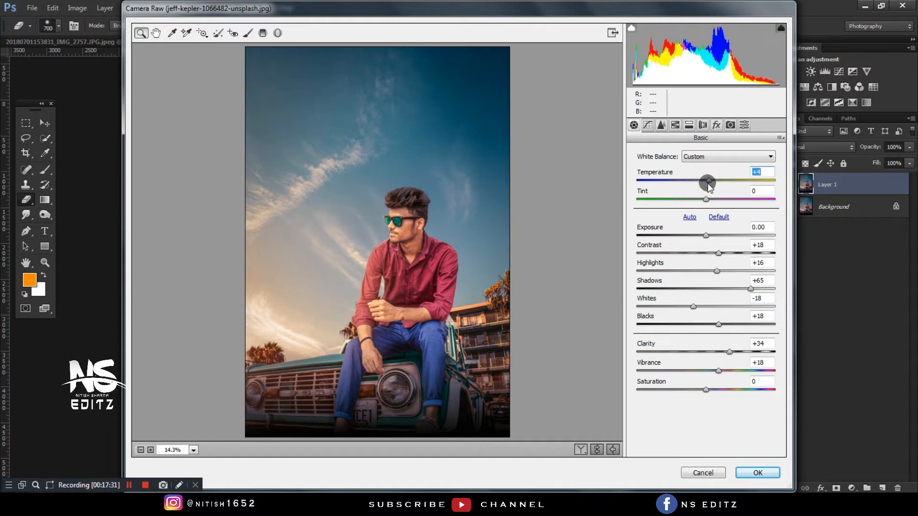
- In Camera Calibration, set Blue Primary Hue -13 and Saturation -18, and try the Green and Red Primary hues before leaving them at 0
{"action": "left_click", "coordinate": [716, 125]}
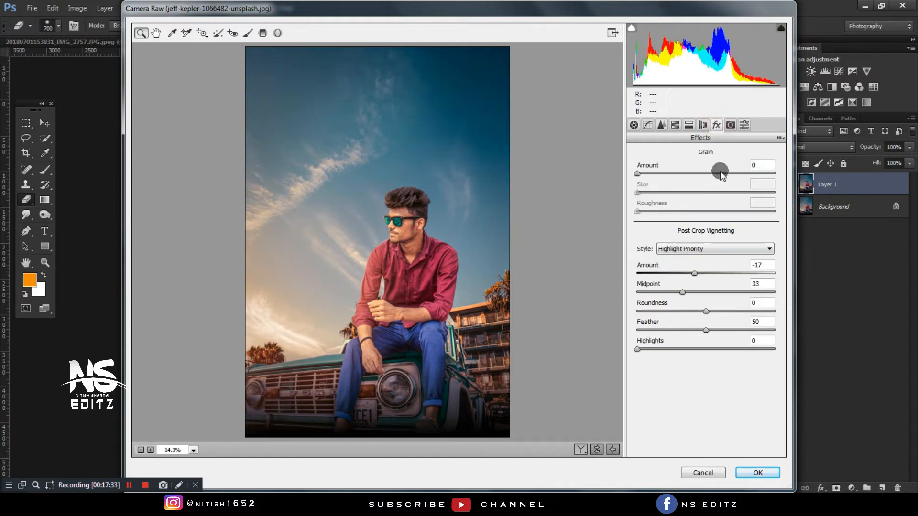
{"action": "left_click", "coordinate": [730, 125]}
{"action": "left_click_drag", "start_coordinate": [706, 342], "coordinate": [694, 359]}
{"action": "left_click", "coordinate": [696, 359]}
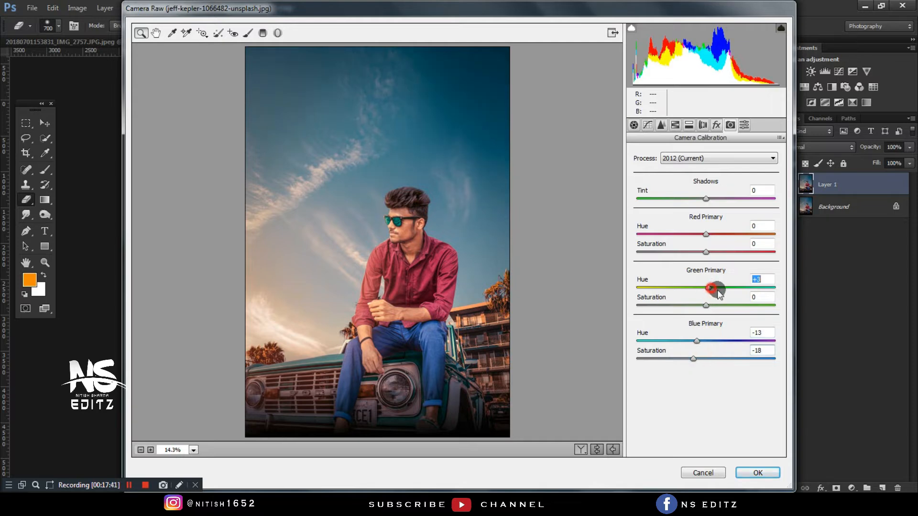
{"action": "left_click_drag", "start_coordinate": [717, 289], "coordinate": [706, 288]}
{"action": "mouse_move", "coordinate": [711, 236]}
{"action": "left_mouse_down"}
{"action": "mouse_move", "coordinate": [725, 238]}
{"action": "mouse_move", "coordinate": [705, 238]}
{"action": "left_mouse_up"}
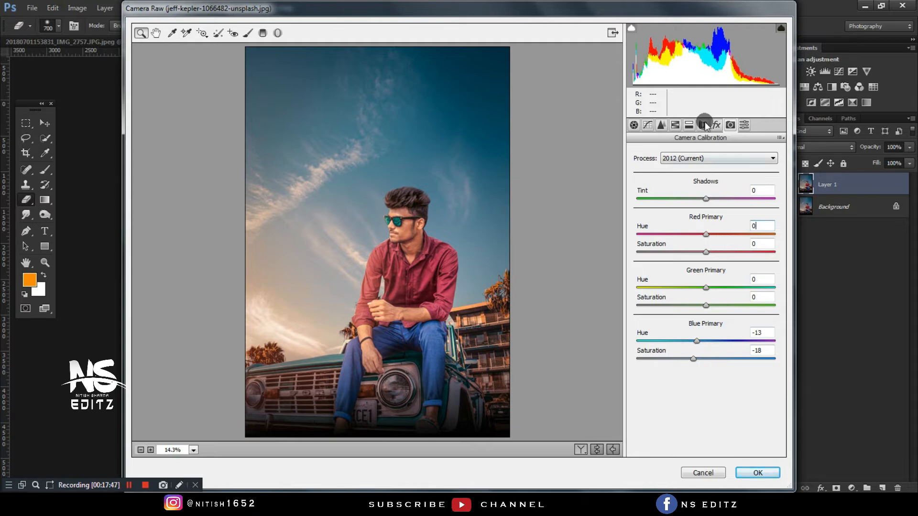
- Raise the HSL Luminance of Oranges to +8 and Reds to +19
{"action": "left_click", "coordinate": [656, 126]}
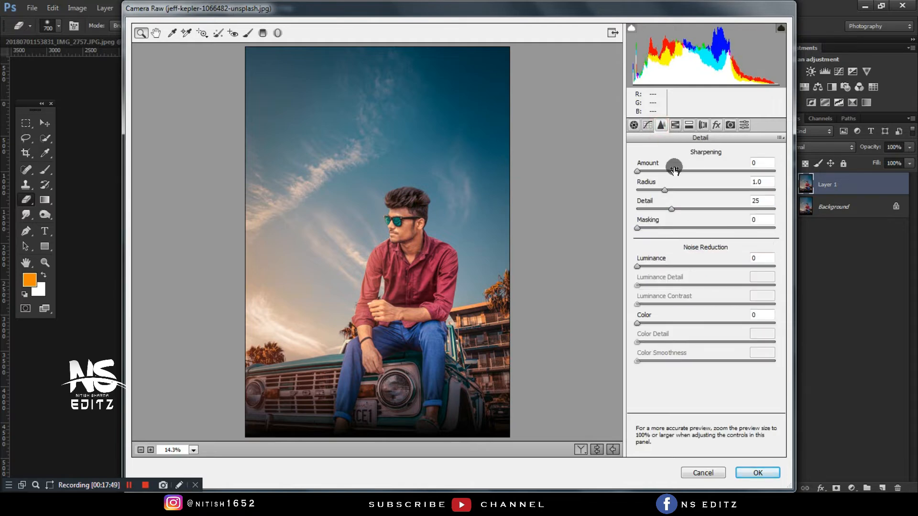
{"action": "left_click", "coordinate": [674, 125]}
{"action": "left_click", "coordinate": [638, 169]}
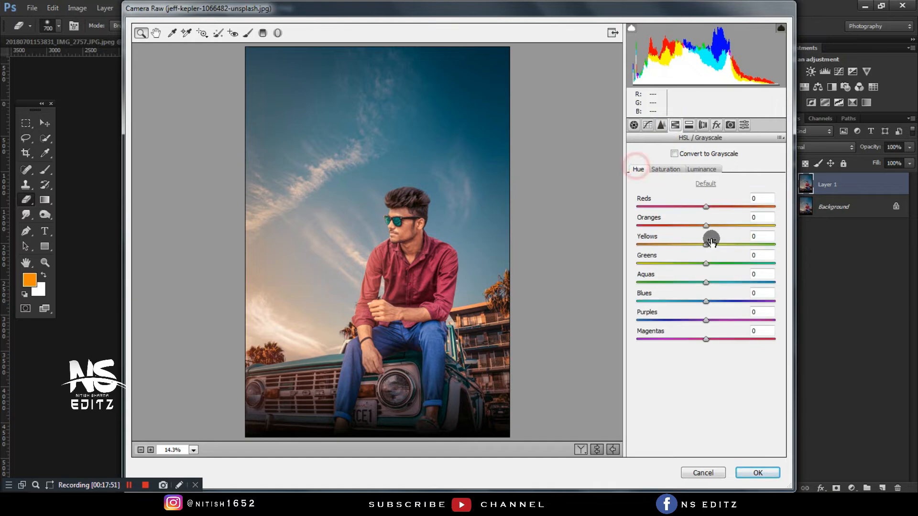
{"action": "left_click", "coordinate": [700, 170]}
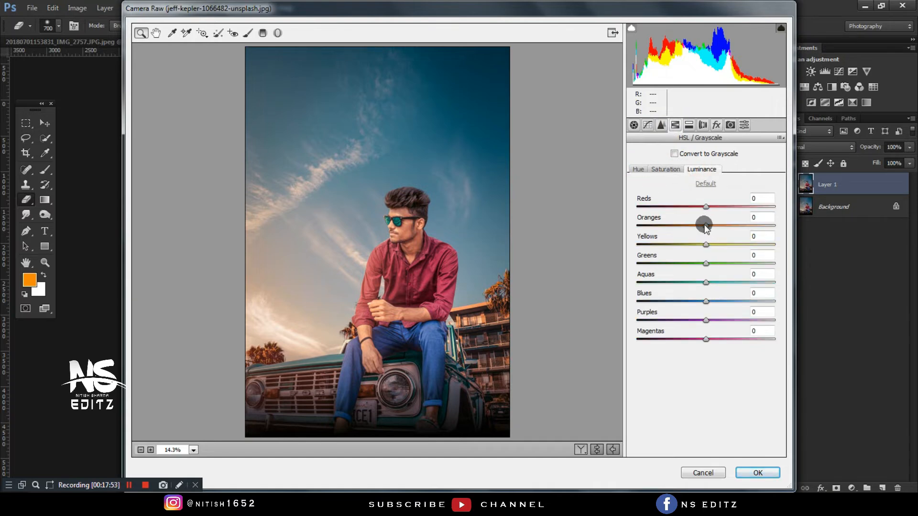
{"action": "mouse_move", "coordinate": [706, 226]}
{"action": "left_mouse_down"}
{"action": "mouse_move", "coordinate": [719, 224]}
{"action": "mouse_move", "coordinate": [711, 228]}
{"action": "mouse_move", "coordinate": [708, 215]}
{"action": "left_mouse_up"}
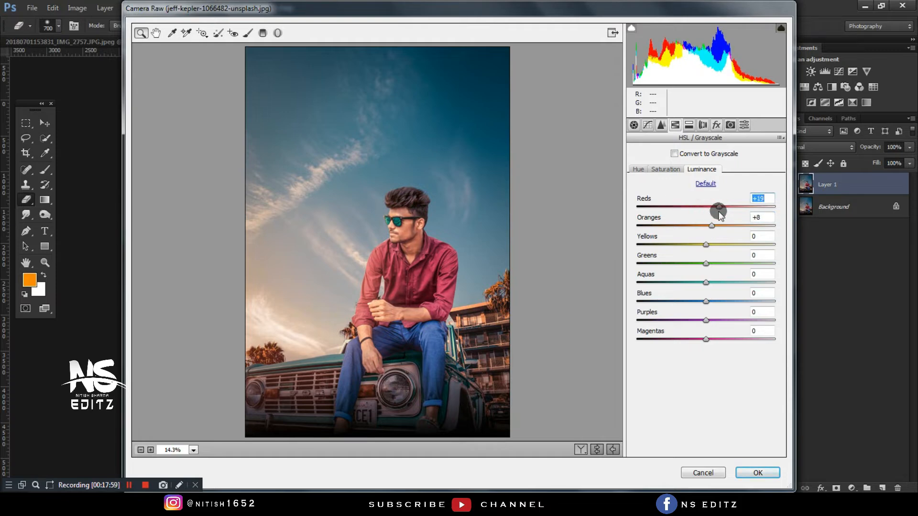
- Set the Blues saturation to +38, the Aquas hue to -64 and the Blues hue to -4, and apply the Camera Raw grade
{"action": "left_click", "coordinate": [675, 170]}
{"action": "left_click_drag", "start_coordinate": [706, 302], "coordinate": [732, 301]}
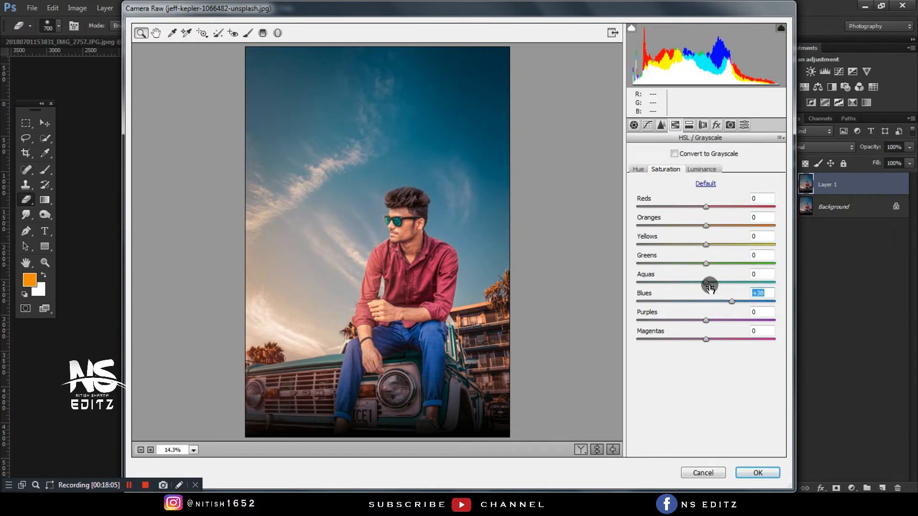
{"action": "left_click", "coordinate": [708, 283]}
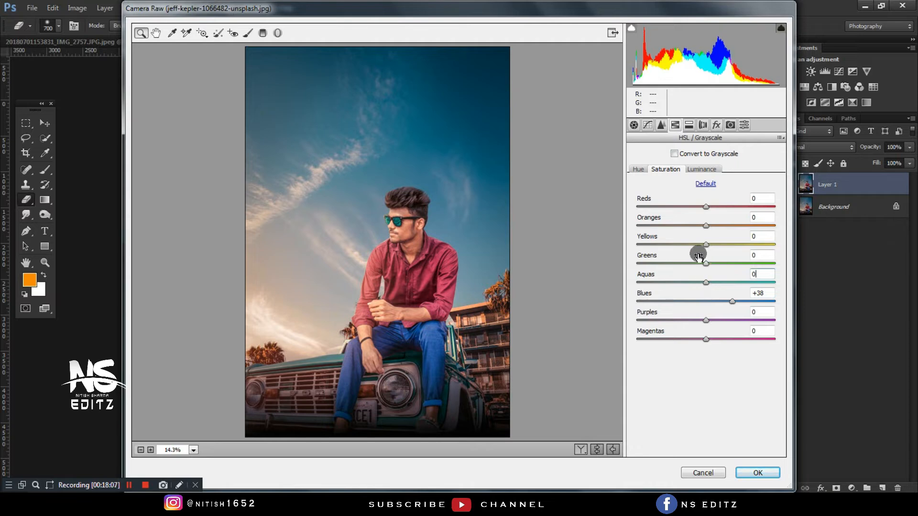
{"action": "left_click", "coordinate": [638, 170]}
{"action": "left_click_drag", "start_coordinate": [705, 282], "coordinate": [705, 305]}
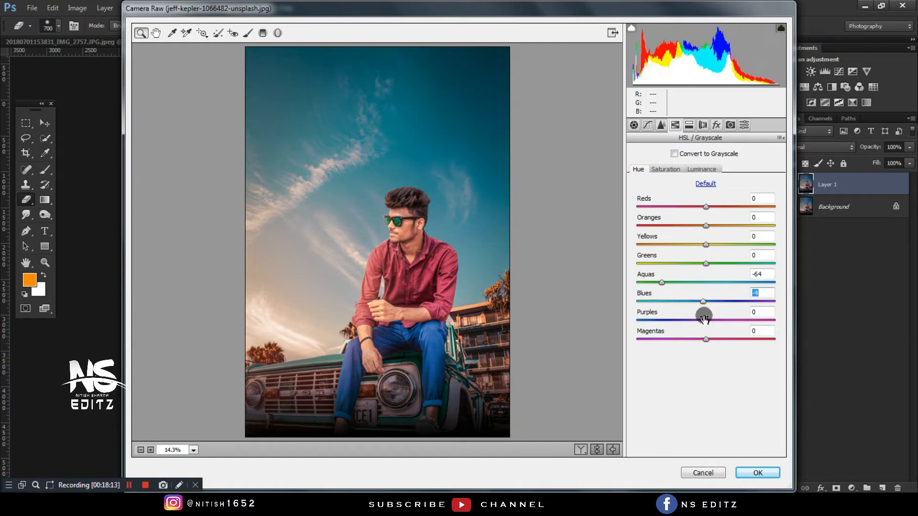
{"action": "left_click", "coordinate": [756, 473]}
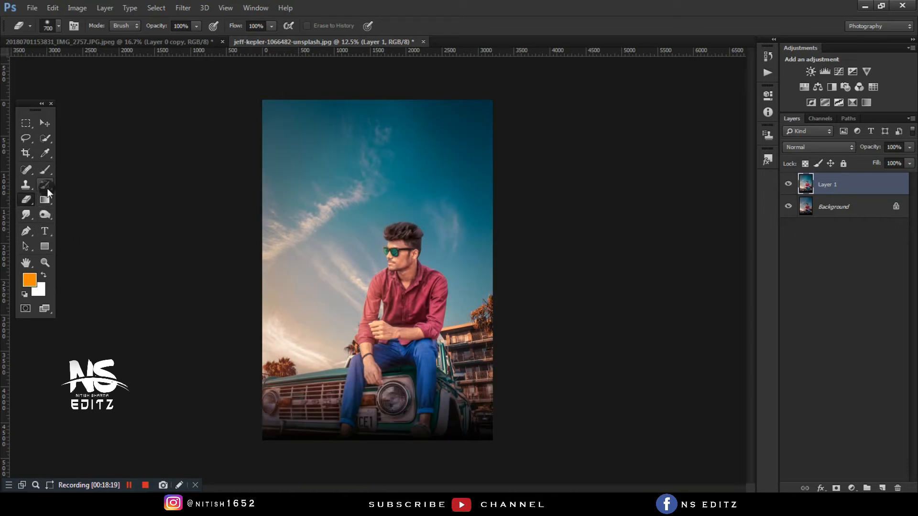
- Fill a duplicate of Layer 1 with 50% gray and set its blend mode to Overlay for burning
{"action": "left_click", "coordinate": [46, 217]}
{"action": "key", "text": "ctrl+j"}
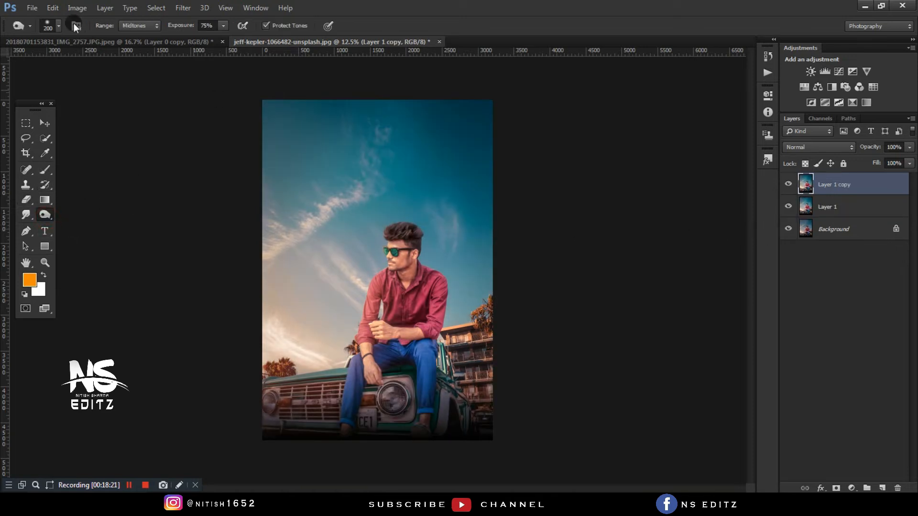
{"action": "left_click", "coordinate": [51, 8]}
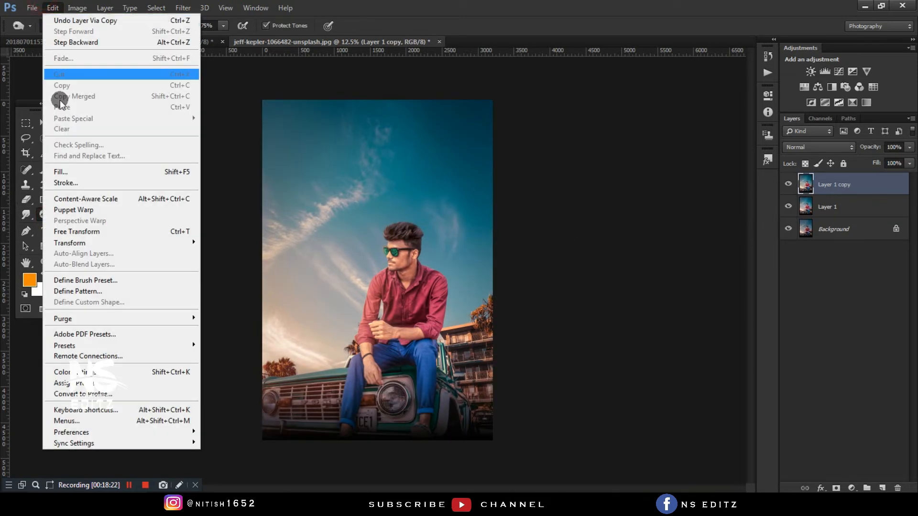
{"action": "left_click", "coordinate": [60, 171]}
{"action": "left_click", "coordinate": [528, 144]}
{"action": "key", "text": "o"}
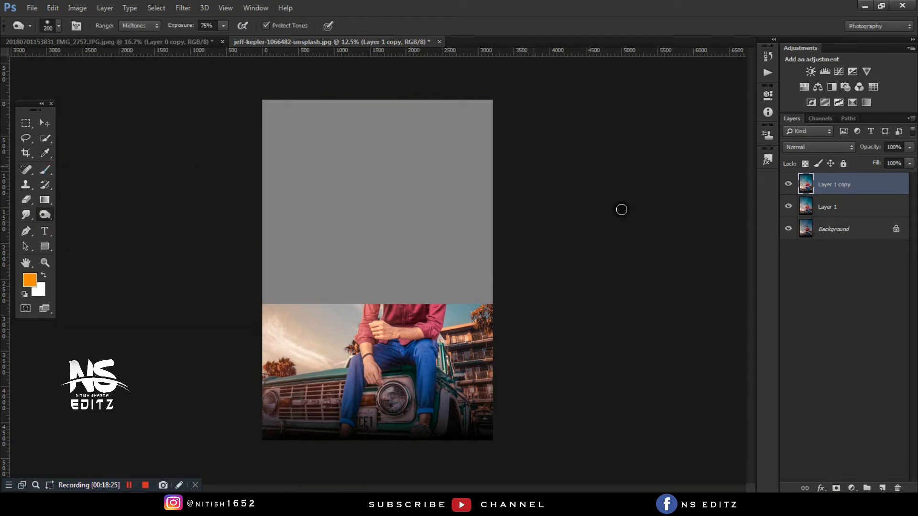
{"action": "left_click", "coordinate": [808, 148]}
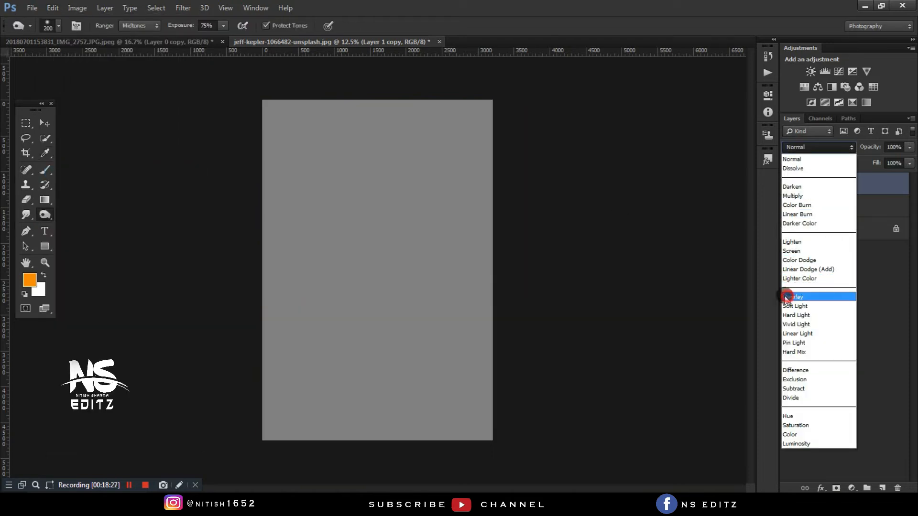
{"action": "left_click", "coordinate": [789, 297]}
- Set the Burn exposure to 33% and darken the green hood beneath the man's thigh and hand with a 100 px brush
{"action": "scroll", "coordinate": [229, 247], "scroll_direction": "up", "scroll_amount": 4}
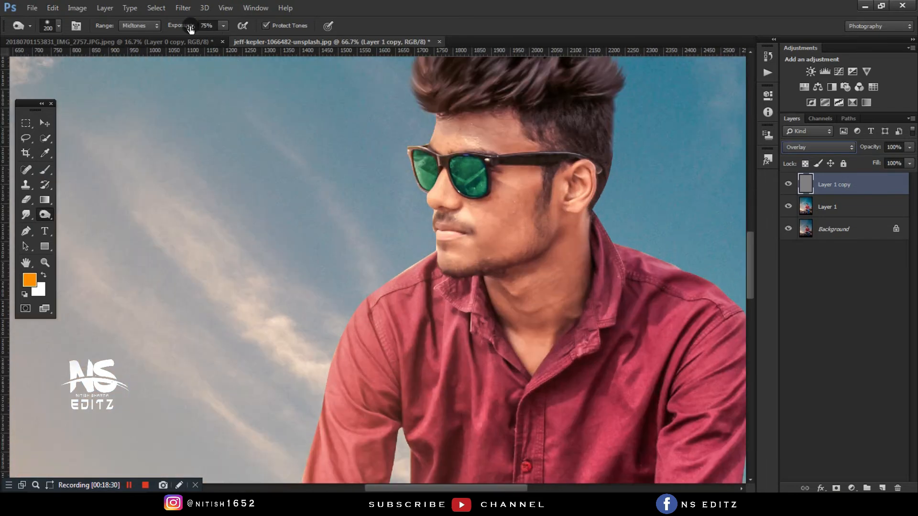
{"action": "left_click_drag", "start_coordinate": [190, 28], "coordinate": [170, 28]}
{"action": "left_click_drag", "start_coordinate": [479, 473], "coordinate": [413, 326]}
{"action": "scroll", "coordinate": [412, 327], "scroll_direction": "down", "scroll_amount": 8}
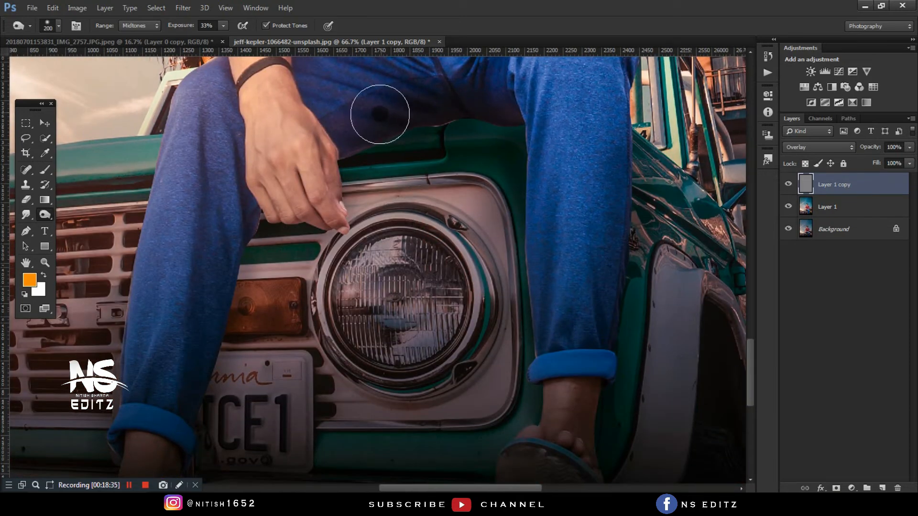
{"action": "key", "text": "bracketright"}
{"action": "key", "text": "ctrl+plus"}
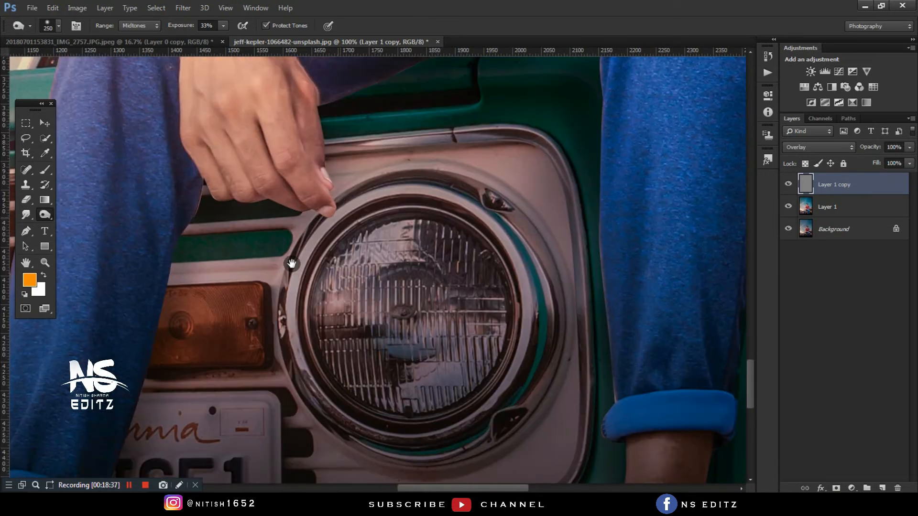
{"action": "left_click_drag", "start_coordinate": [292, 264], "coordinate": [411, 148]}
{"action": "key", "text": "bracketleft"}
{"action": "key", "text": "bracketleft"}
{"action": "key", "text": "bracketleft"}
{"action": "key", "text": "bracketleft"}
{"action": "key", "text": "bracketleft"}
{"action": "scroll", "coordinate": [273, 306], "scroll_direction": "up", "scroll_amount": 5}
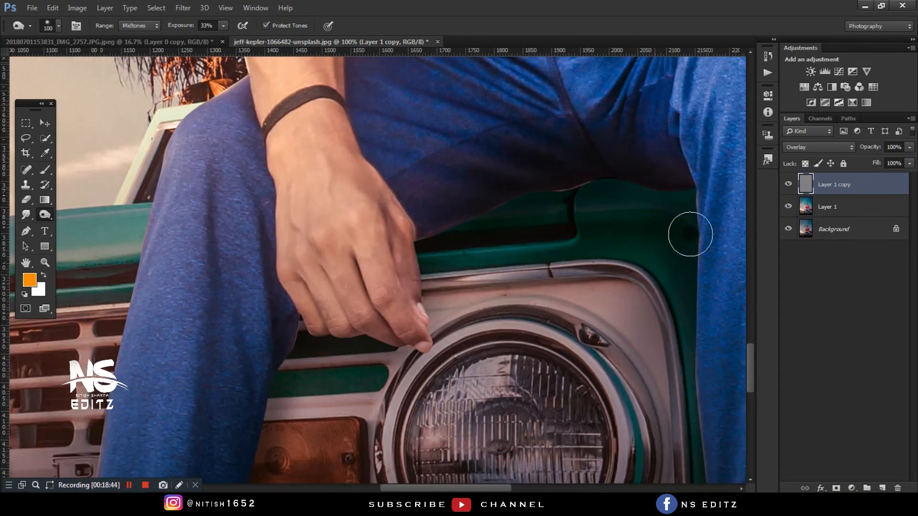
{"action": "left_click_drag", "start_coordinate": [686, 248], "coordinate": [518, 197]}
- Burn contact shadows where the jeans leg beside the headlight meets the car, enlarging the brush to 150 px
{"action": "left_click_drag", "start_coordinate": [519, 395], "coordinate": [507, 229]}
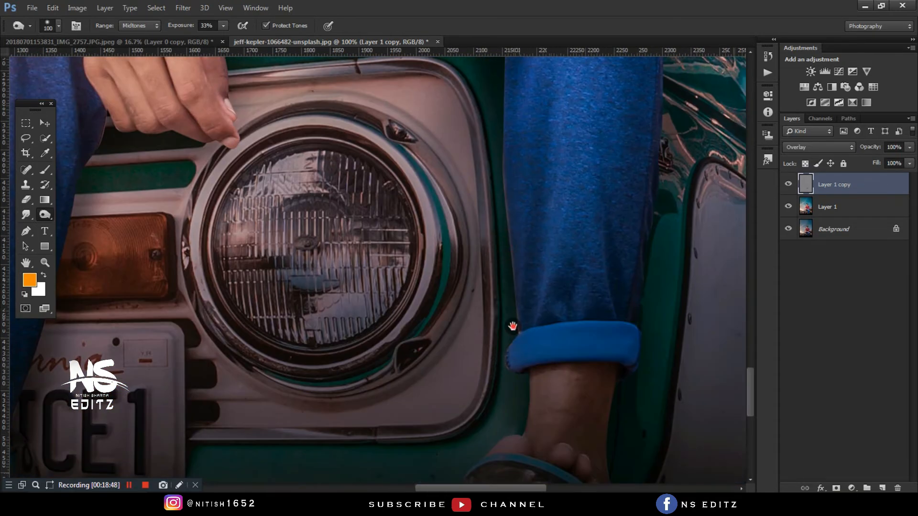
{"action": "left_click_drag", "start_coordinate": [516, 375], "coordinate": [506, 293]}
{"action": "left_click_drag", "start_coordinate": [625, 109], "coordinate": [560, 203]}
{"action": "left_click_drag", "start_coordinate": [586, 133], "coordinate": [563, 307]}
{"action": "scroll", "coordinate": [578, 220], "scroll_direction": "up", "scroll_amount": 3}
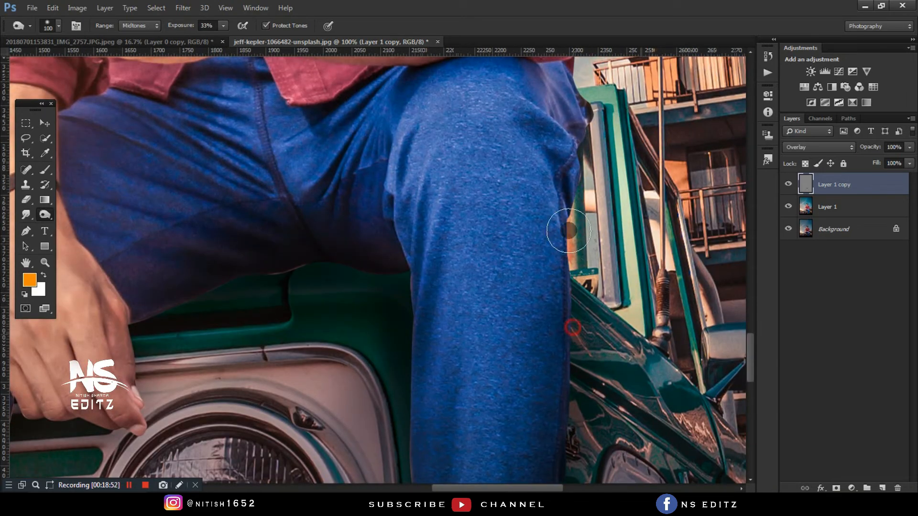
{"action": "key", "text": "bracketright"}
{"action": "key", "text": "bracketright"}
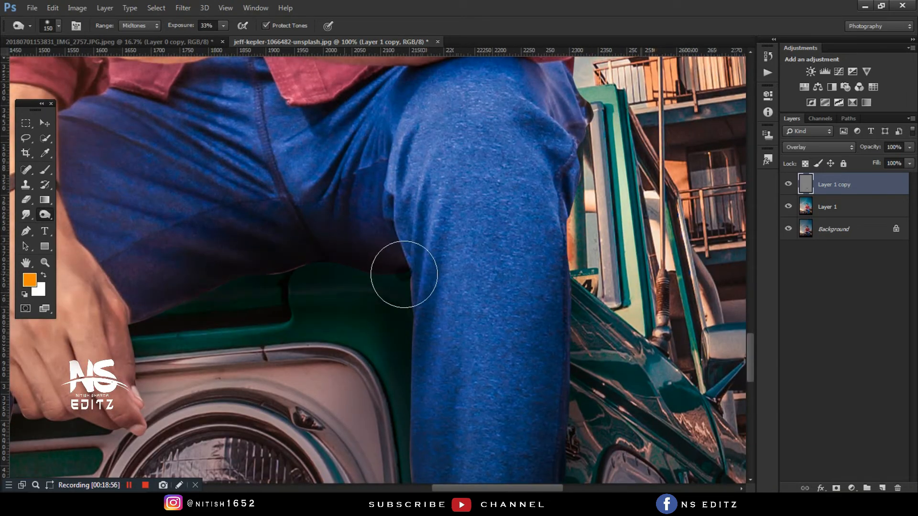
- Burn broader shadows onto the hood and headlight surround below the hand and thighs with 300 and 400 px brushes
{"action": "left_click_drag", "start_coordinate": [146, 396], "coordinate": [213, 344]}
{"action": "key", "text": "bracketright"}
{"action": "key", "text": "bracketright"}
{"action": "key", "text": "bracketright"}
{"action": "key", "text": "bracketright"}
{"action": "key", "text": "bracketright"}
{"action": "key", "text": "bracketright"}
{"action": "key", "text": "bracketright"}
{"action": "key", "text": "bracketright"}
{"action": "key", "text": "bracketright"}
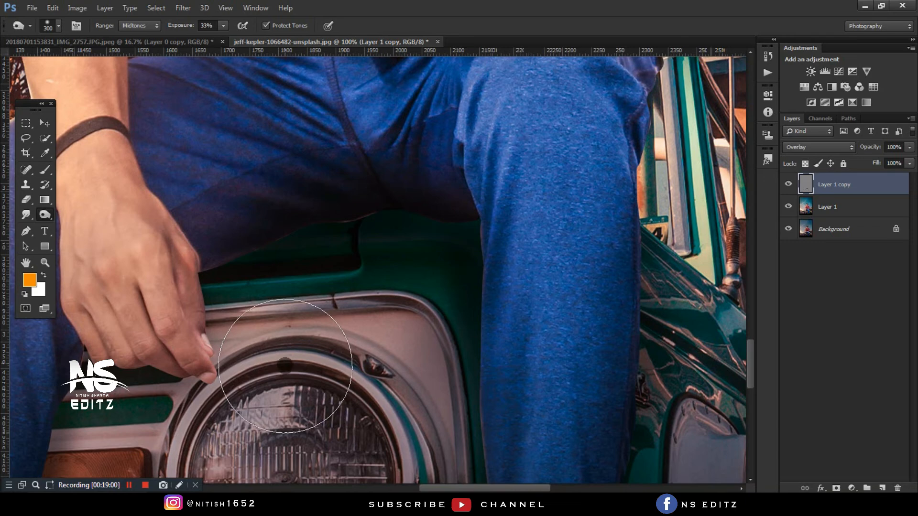
{"action": "key", "text": "ctrl+minus"}
{"action": "key", "text": "ctrl+minus"}
{"action": "key", "text": "bracketleft"}
{"action": "key", "text": "bracketleft"}
{"action": "key", "text": "bracketleft"}
{"action": "key", "text": "bracketleft"}
{"action": "key", "text": "bracketleft"}
{"action": "key", "text": "bracketleft"}
{"action": "key", "text": "bracketleft"}
{"action": "key", "text": "bracketleft"}
{"action": "key", "text": "bracketleft"}
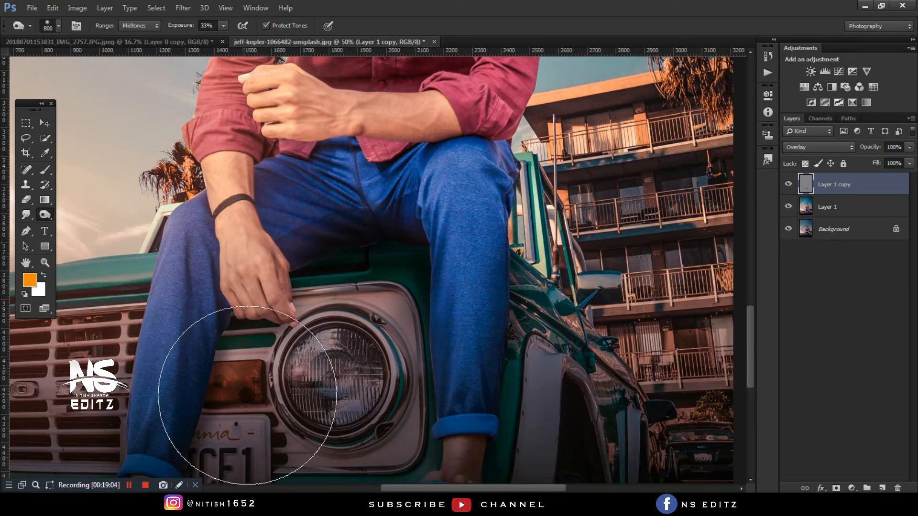
{"action": "key", "text": "bracketright"}
{"action": "key", "text": "bracketright"}
{"action": "key", "text": "bracketright"}
{"action": "key", "text": "bracketright"}
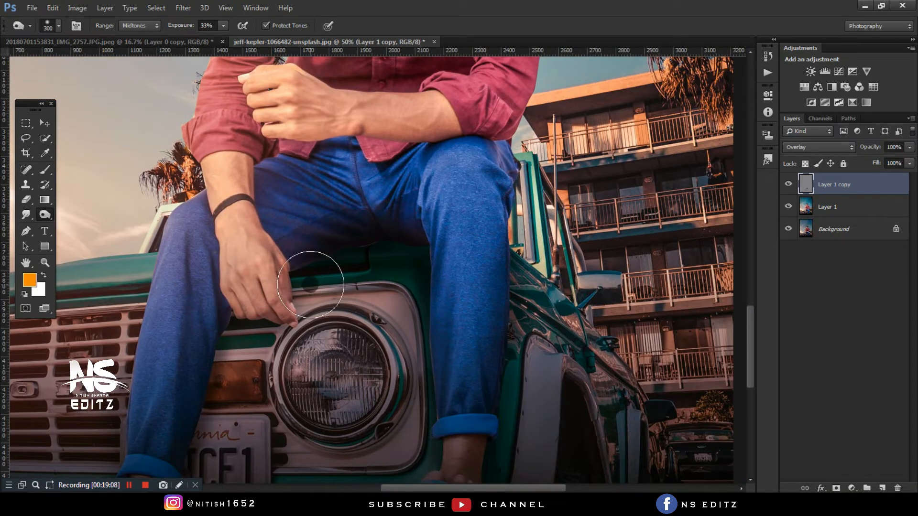
{"action": "left_click", "coordinate": [224, 335]}
{"action": "key", "text": "bracketright"}
{"action": "left_click", "coordinate": [338, 282]}
{"action": "left_click", "coordinate": [389, 280]}
{"action": "left_click", "coordinate": [367, 258]}
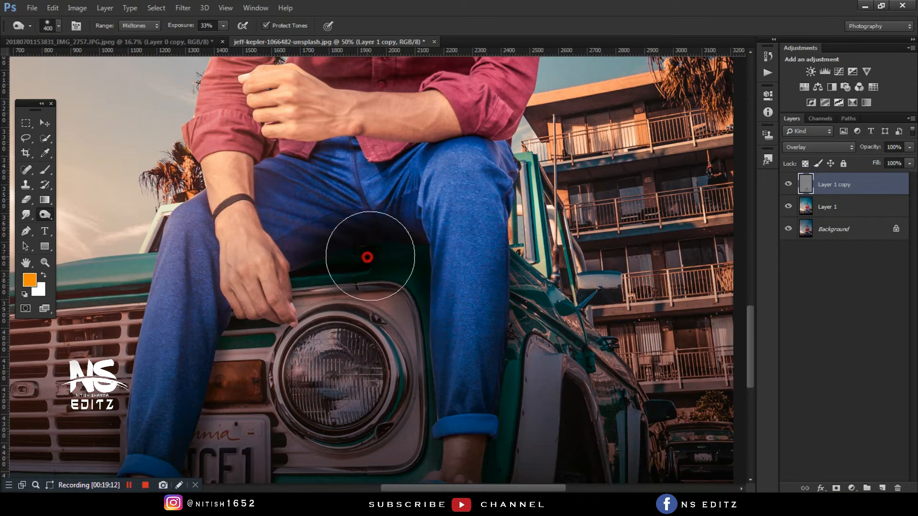
- Burn the gap between the thighs and the car along the inner edge of the leg with a 150 px brush
{"action": "key", "text": "bracketleft"}
{"action": "key", "text": "bracketleft"}
{"action": "key", "text": "bracketleft"}
{"action": "key", "text": "bracketleft"}
{"action": "key", "text": "bracketleft"}
{"action": "left_click", "coordinate": [377, 242]}
{"action": "mouse_move", "coordinate": [427, 285]}
{"action": "left_mouse_down"}
{"action": "mouse_move", "coordinate": [427, 326]}
{"action": "mouse_move", "coordinate": [301, 272]}
{"action": "mouse_move", "coordinate": [401, 248]}
{"action": "mouse_move", "coordinate": [444, 380]}
{"action": "mouse_move", "coordinate": [439, 424]}
{"action": "left_mouse_up"}
- Lower the burn layer to 92% opacity and 75% fill, and compare the image with the layer hidden and shown
{"action": "key", "text": "ctrl+minus"}
{"action": "key", "text": "ctrl+minus"}
{"action": "key", "text": "ctrl+minus"}
{"action": "key", "text": "ctrl+minus"}
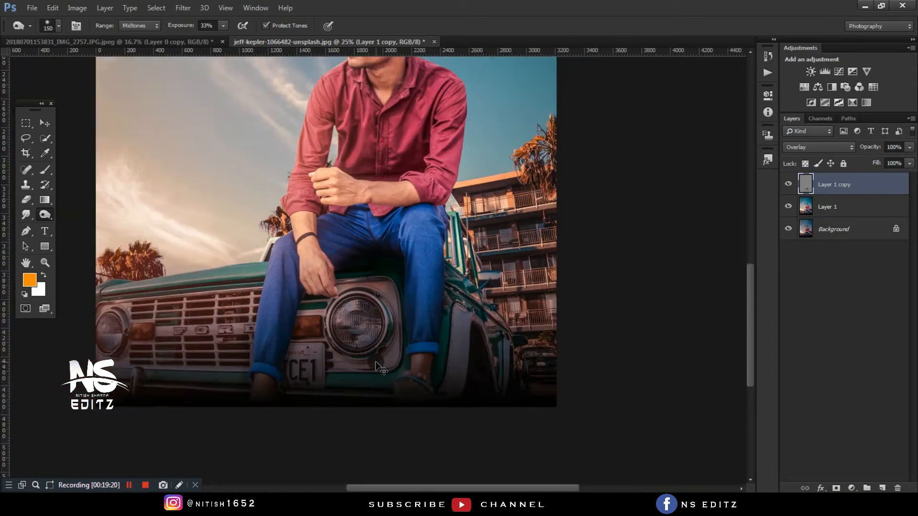
{"action": "key", "text": "ctrl+plus"}
{"action": "key", "text": "ctrl+plus"}
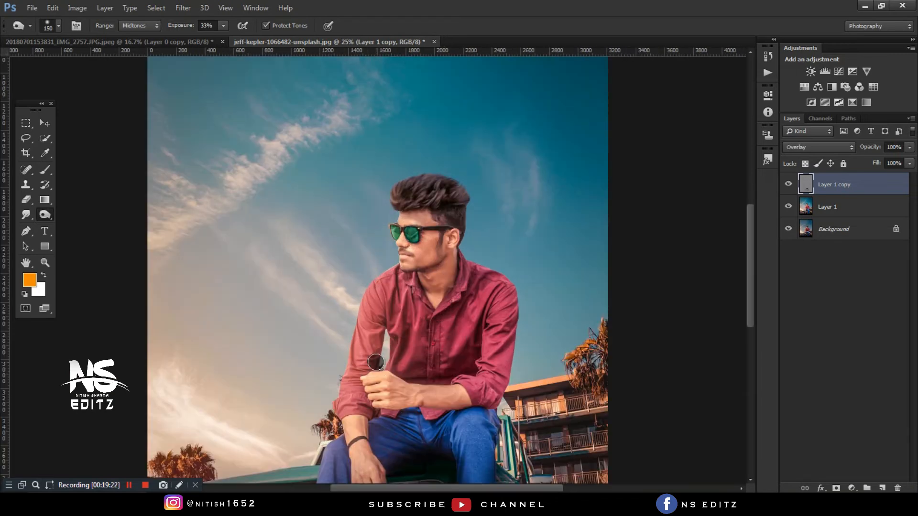
{"action": "left_click_drag", "start_coordinate": [881, 149], "coordinate": [870, 165]}
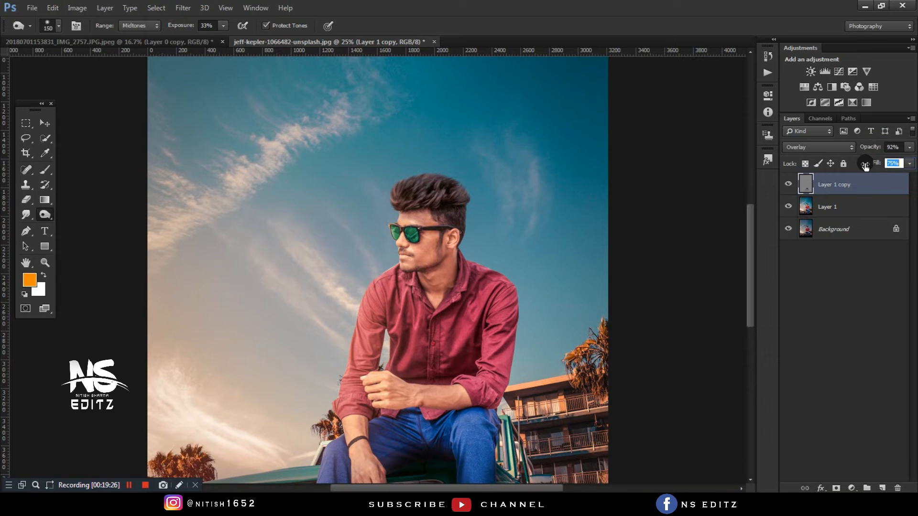
{"action": "left_click", "coordinate": [789, 185]}
{"action": "left_click", "coordinate": [788, 184]}
{"action": "key", "text": "ctrl+minus"}
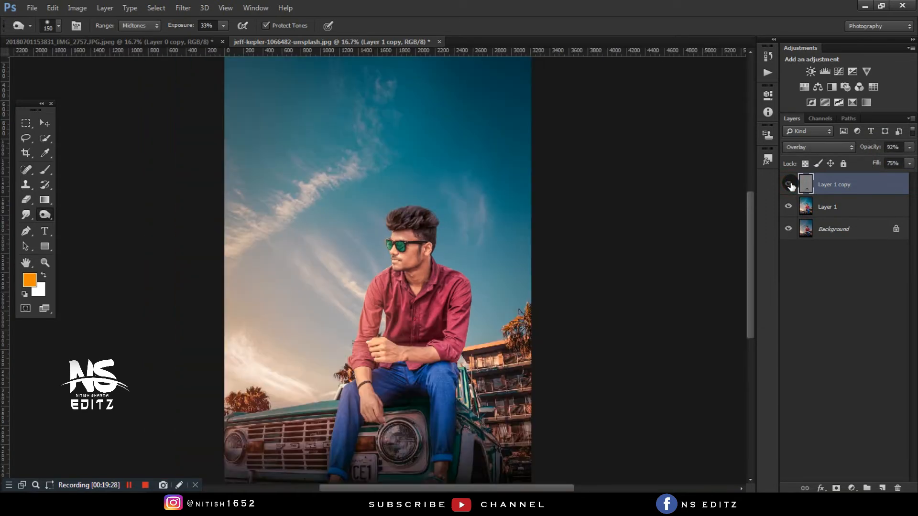
{"action": "key", "text": "ctrl+minus"}
{"action": "key", "text": "ctrl+minus"}
{"action": "key", "text": "ctrl+plus"}
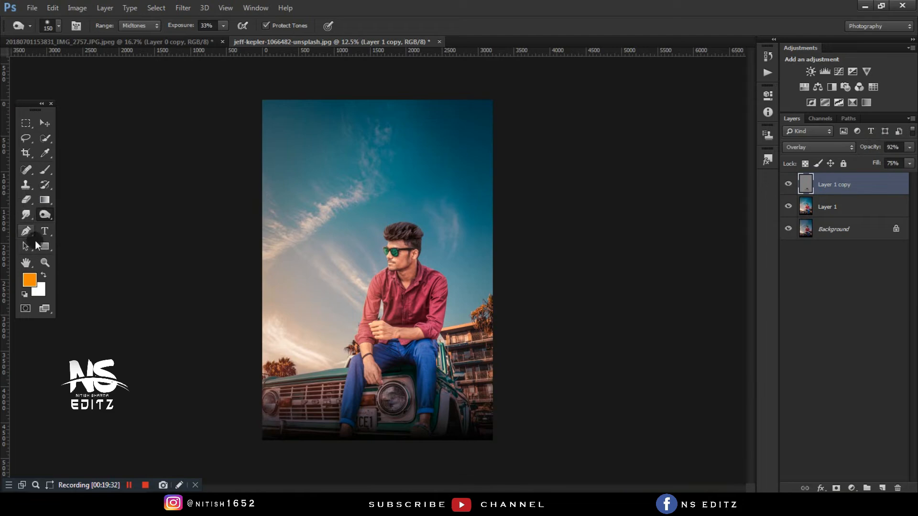
- Switch to the Dodge tool, duplicate the burn layer and refill the copy with 50% gray
{"action": "right_click", "coordinate": [46, 217]}
{"action": "left_click", "coordinate": [84, 213]}
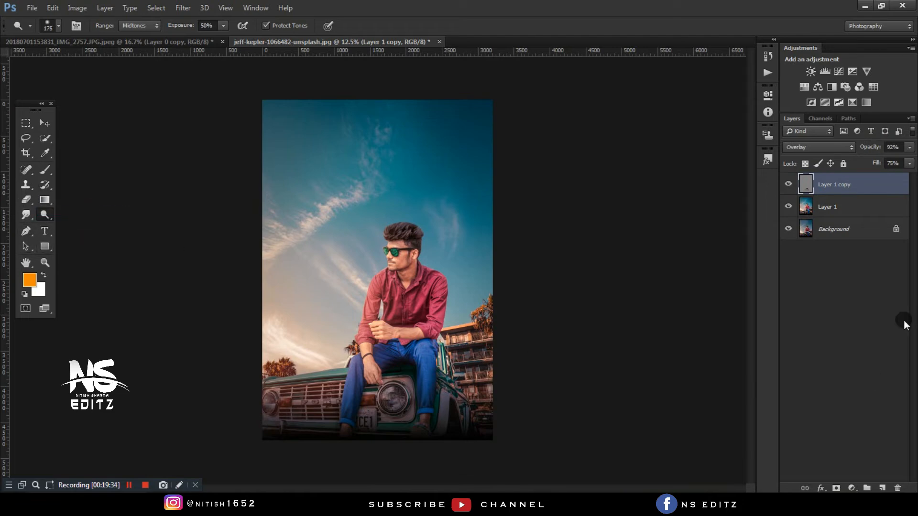
{"action": "key", "text": "ctrl+j"}
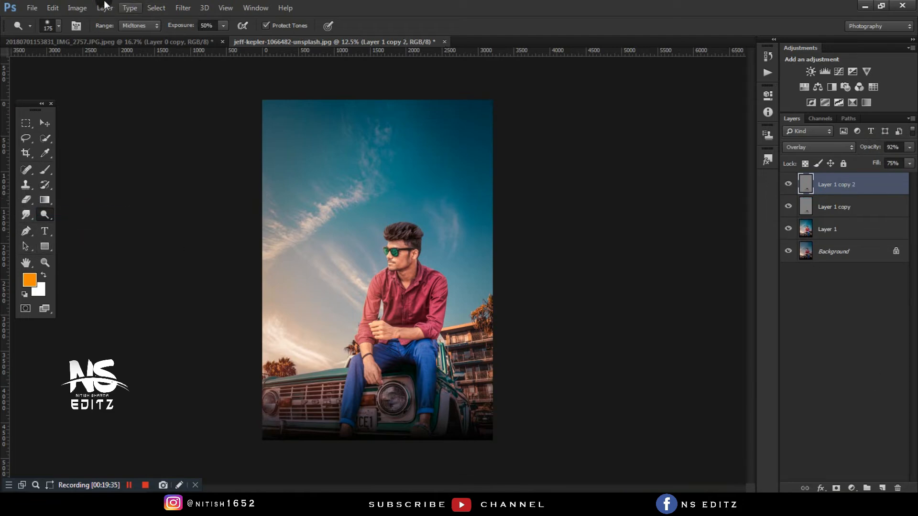
{"action": "left_click", "coordinate": [53, 8]}
{"action": "left_click", "coordinate": [63, 172]}
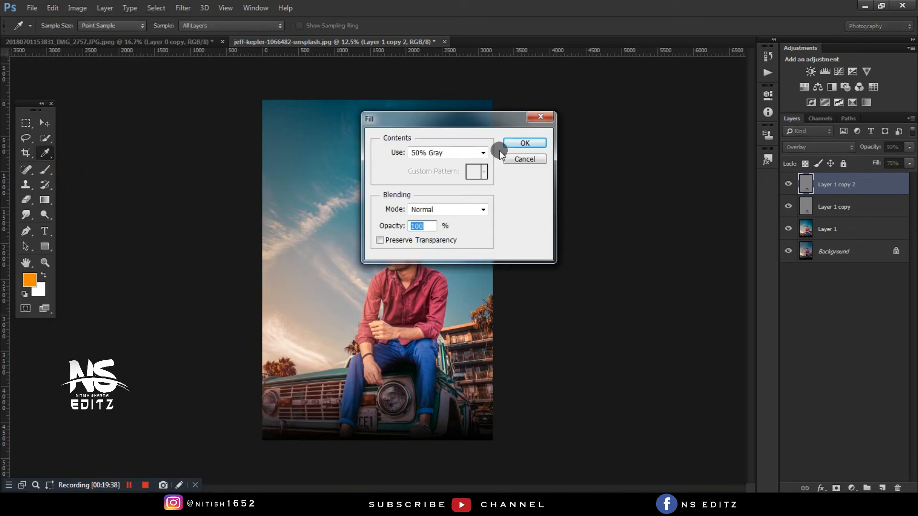
{"action": "left_click", "coordinate": [521, 143]}
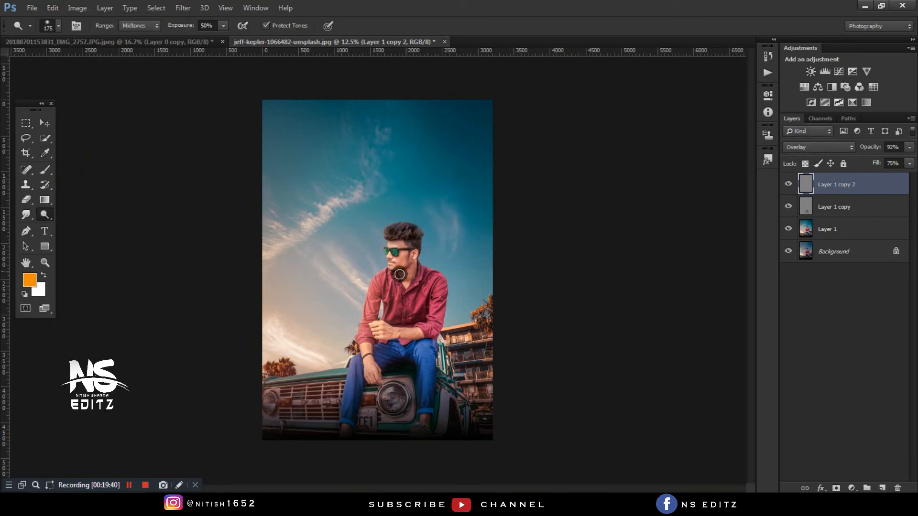
- Set the Dodge exposure to 24% and brighten the sleeve, wrist and hand of the lowered arm, reducing the brush to 125 px
{"action": "scroll", "coordinate": [399, 274], "scroll_direction": "up", "scroll_amount": 5}
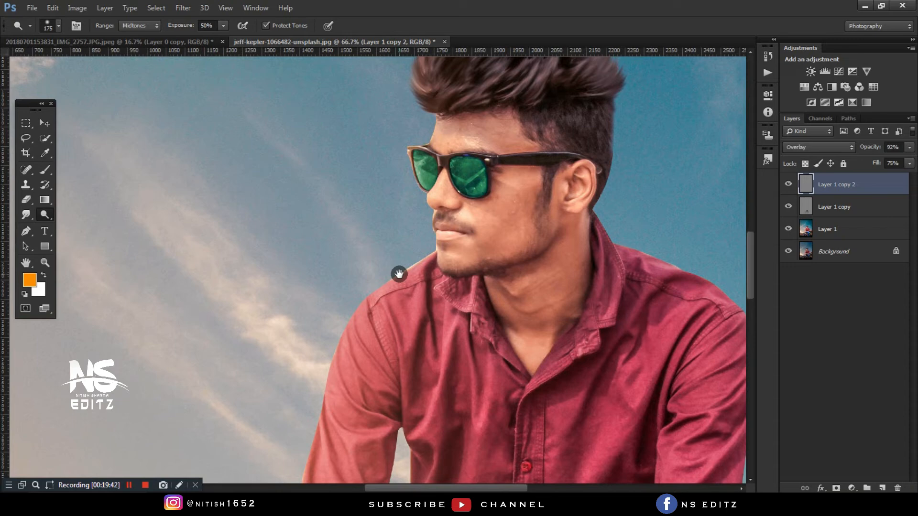
{"action": "left_click_drag", "start_coordinate": [400, 274], "coordinate": [462, 115]}
{"action": "key", "text": "bracketright"}
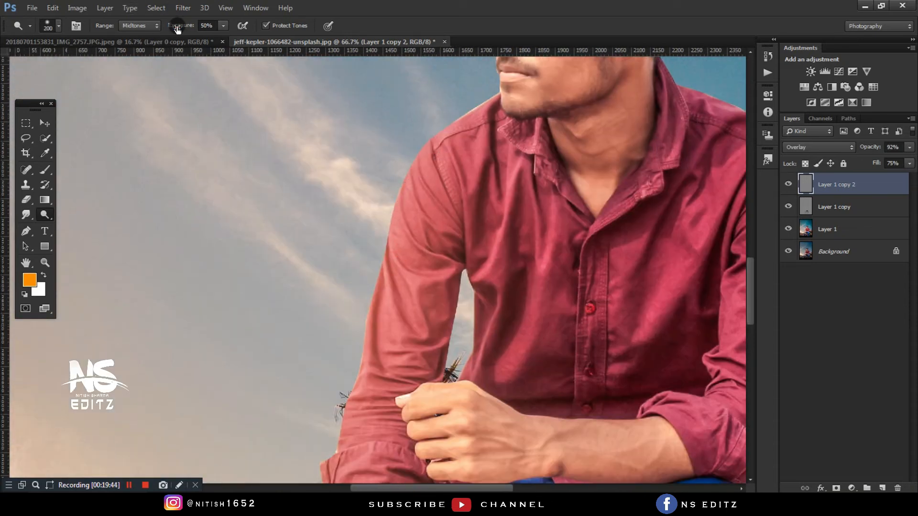
{"action": "left_click_drag", "start_coordinate": [177, 28], "coordinate": [160, 30]}
{"action": "key", "text": "bracketleft"}
{"action": "mouse_move", "coordinate": [422, 234]}
{"action": "left_mouse_down"}
{"action": "mouse_move", "coordinate": [427, 205]}
{"action": "mouse_move", "coordinate": [404, 320]}
{"action": "mouse_move", "coordinate": [412, 256]}
{"action": "left_mouse_up"}
{"action": "left_click_drag", "start_coordinate": [391, 364], "coordinate": [409, 233]}
{"action": "left_click_drag", "start_coordinate": [410, 395], "coordinate": [406, 266]}
{"action": "key", "text": "bracketleft"}
{"action": "key", "text": "bracketleft"}
{"action": "left_click_drag", "start_coordinate": [412, 321], "coordinate": [436, 401]}
{"action": "left_click_drag", "start_coordinate": [423, 362], "coordinate": [428, 386]}
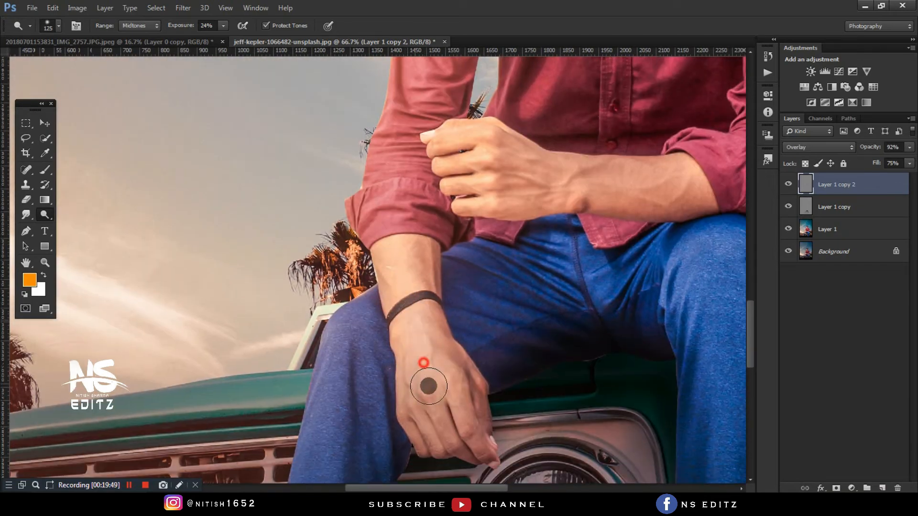
- Dodge highlights on the folded forearm and fist with 175 and 125 px brushes, and compare with the dodge layer hidden
{"action": "left_click_drag", "start_coordinate": [543, 246], "coordinate": [413, 288]}
{"action": "key", "text": "bracketright"}
{"action": "key", "text": "bracketright"}
{"action": "left_click", "coordinate": [499, 231]}
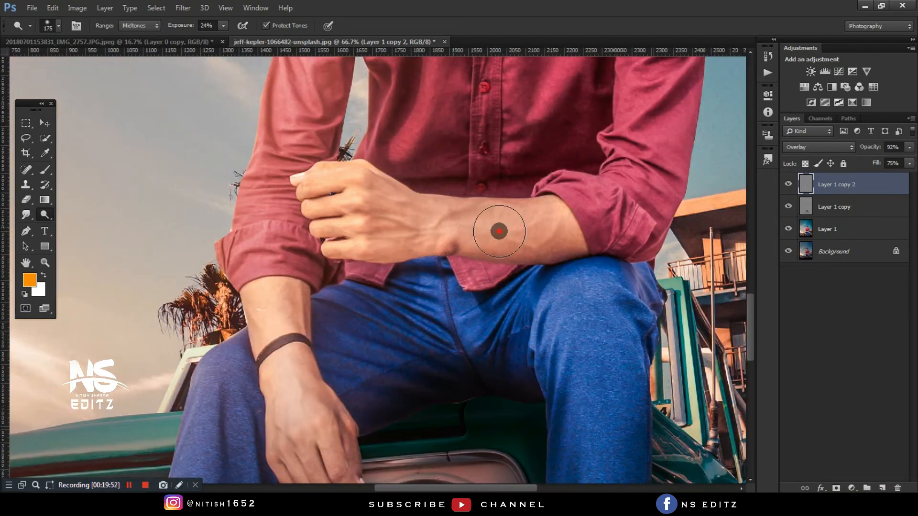
{"action": "left_click_drag", "start_coordinate": [499, 231], "coordinate": [512, 234]}
{"action": "left_click", "coordinate": [392, 217]}
{"action": "left_click_drag", "start_coordinate": [419, 206], "coordinate": [381, 250]}
{"action": "key", "text": "bracketleft"}
{"action": "key", "text": "bracketleft"}
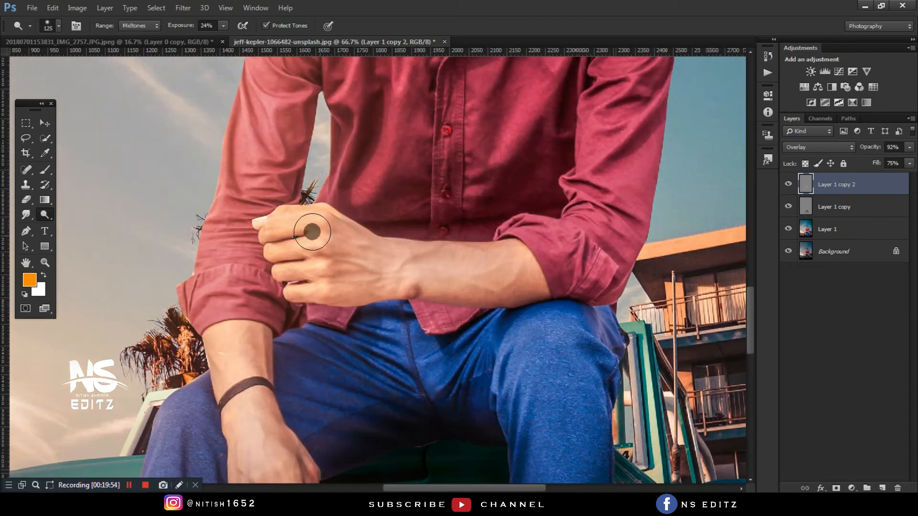
{"action": "left_click_drag", "start_coordinate": [312, 232], "coordinate": [393, 285]}
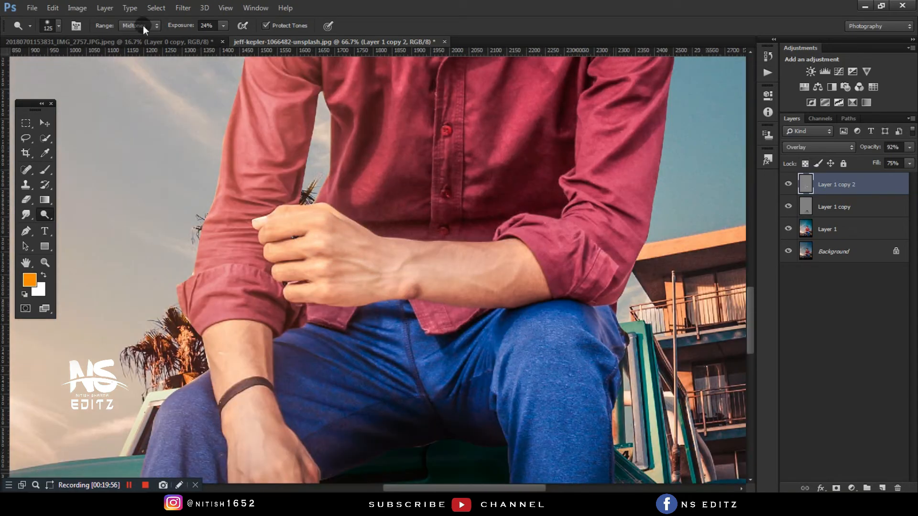
{"action": "key", "text": "bracketright"}
{"action": "key", "text": "bracketright"}
{"action": "left_click", "coordinate": [780, 185]}
{"action": "left_click", "coordinate": [780, 184]}
- Dodge the forehead, cheek, ear and neck highlights on the man's face with a 150 px brush
{"action": "left_click_drag", "start_coordinate": [431, 96], "coordinate": [426, 460]}
{"action": "key", "text": "bracketleft"}
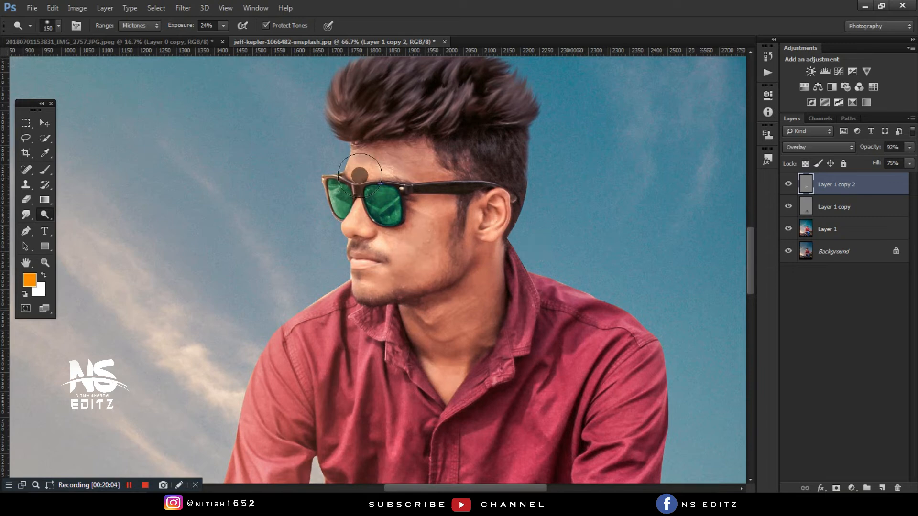
{"action": "left_click_drag", "start_coordinate": [404, 161], "coordinate": [431, 185]}
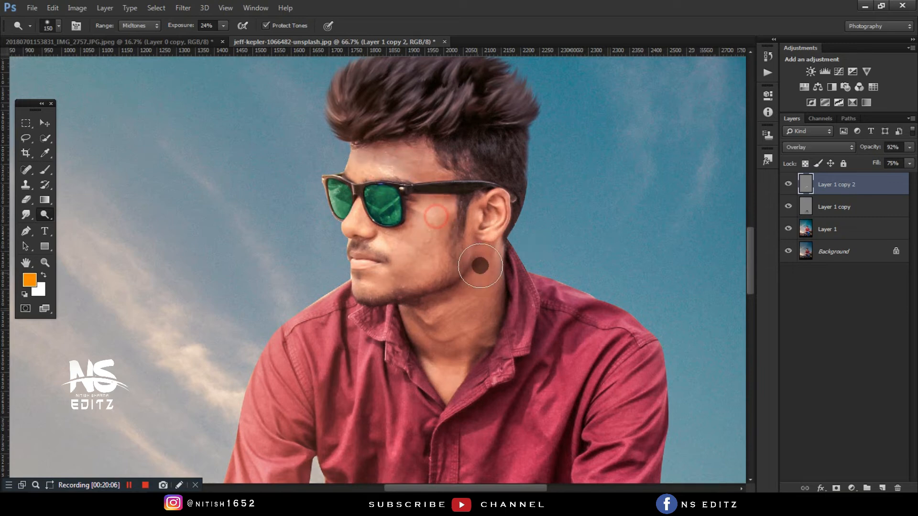
{"action": "mouse_move", "coordinate": [432, 318]}
{"action": "left_mouse_down"}
{"action": "mouse_move", "coordinate": [431, 343]}
{"action": "mouse_move", "coordinate": [432, 328]}
{"action": "left_mouse_up"}
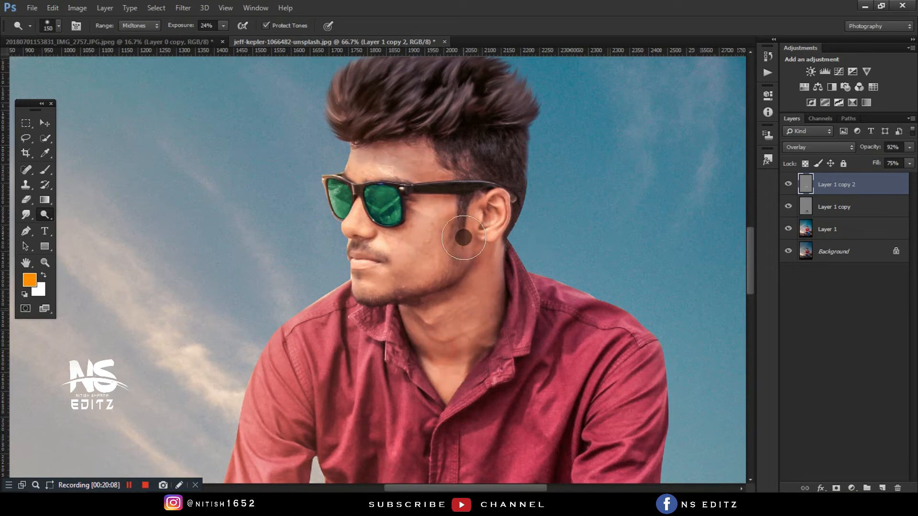
{"action": "mouse_move", "coordinate": [463, 238]}
{"action": "left_mouse_down"}
{"action": "mouse_move", "coordinate": [468, 249]}
{"action": "mouse_move", "coordinate": [477, 215]}
{"action": "left_mouse_up"}
{"action": "left_click_drag", "start_coordinate": [375, 148], "coordinate": [402, 145]}
{"action": "left_click_drag", "start_coordinate": [500, 166], "coordinate": [479, 227]}
{"action": "left_click_drag", "start_coordinate": [350, 336], "coordinate": [396, 313]}
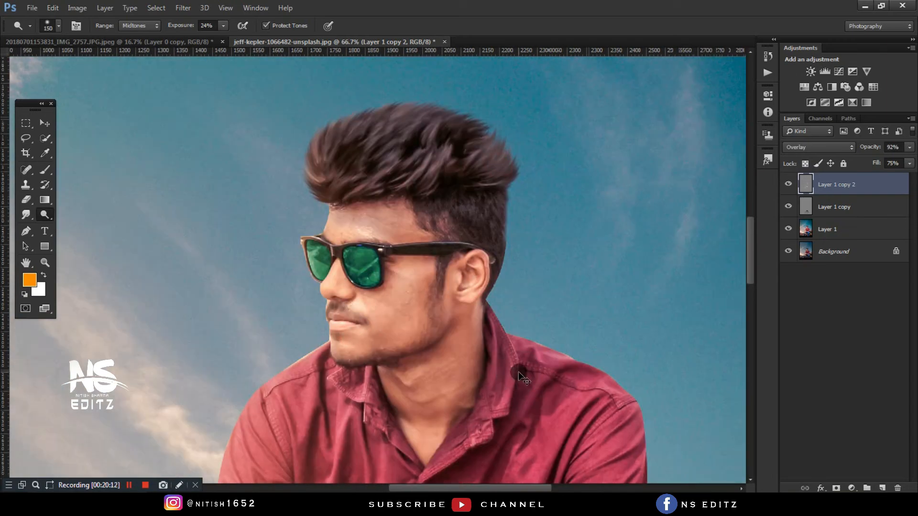
{"action": "key", "text": "ctrl+0"}
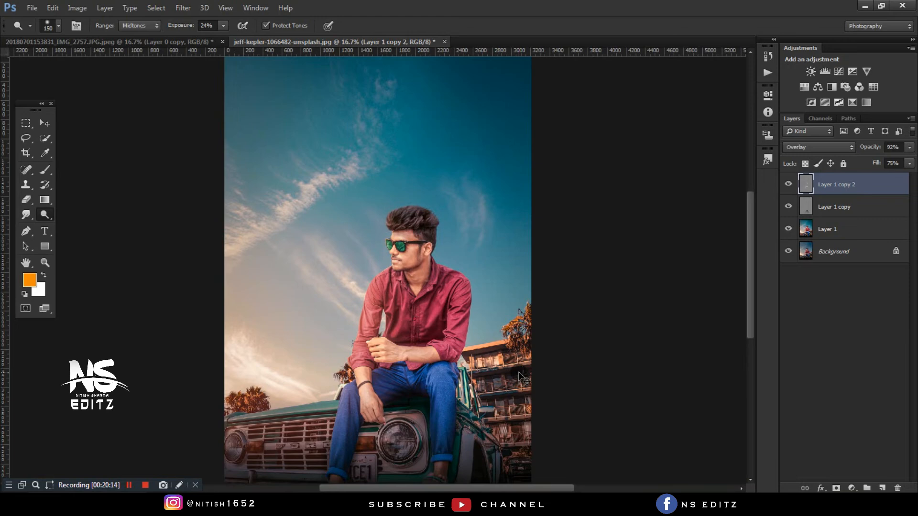
- Compare the image with the dodge layer hidden, merge all visible layers into one, and unlock the merged background layer
{"action": "key", "text": "ctrl+minus"}
{"action": "left_click", "coordinate": [788, 184]}
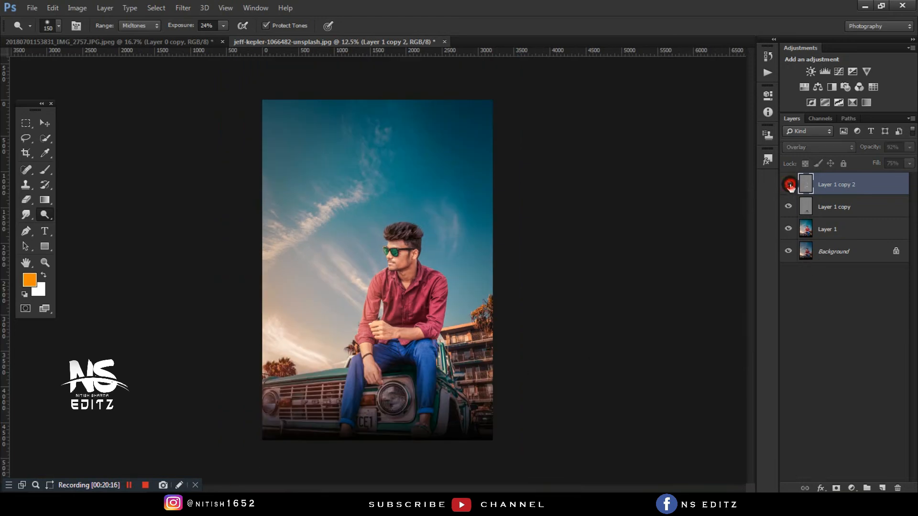
{"action": "left_click", "coordinate": [788, 184]}
{"action": "right_click", "coordinate": [847, 210]}
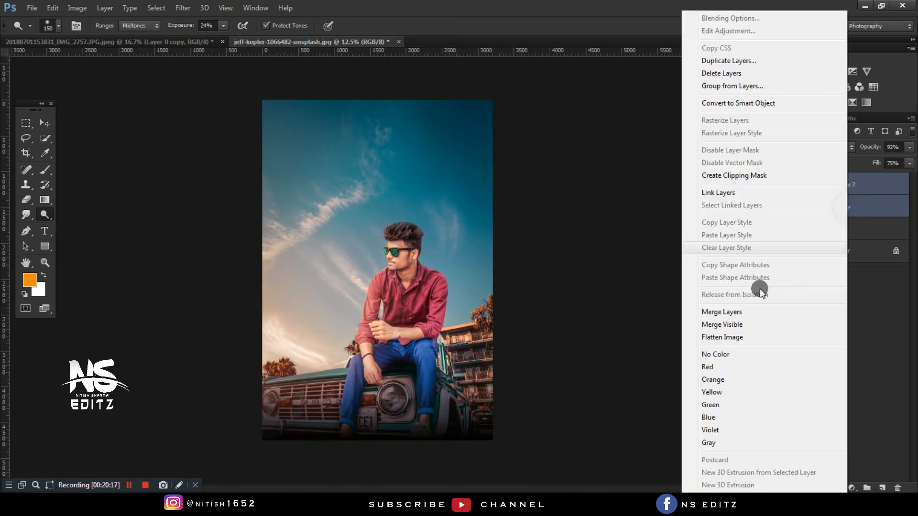
{"action": "left_click", "coordinate": [727, 327]}
{"action": "left_click", "coordinate": [888, 185]}
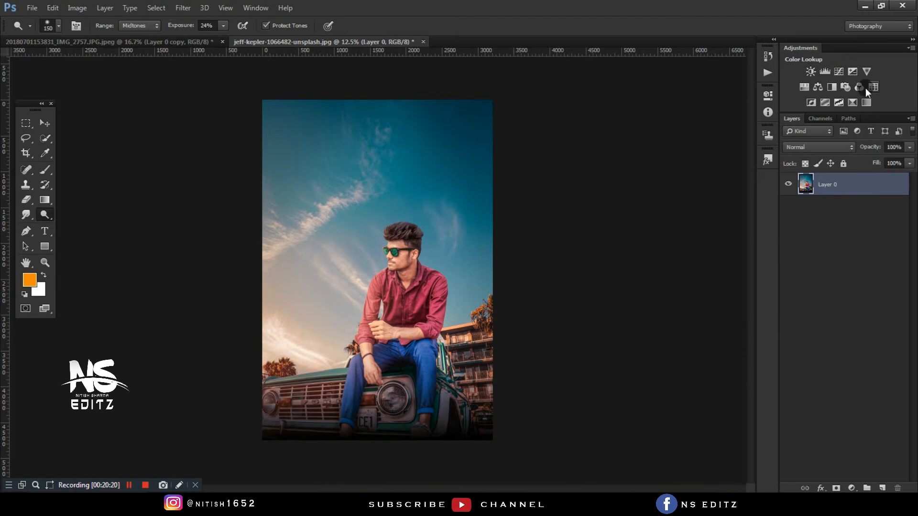
- Add an Exposure adjustment with exposure 0 and offset +0.0115, and compare the image with it hidden
{"action": "left_click", "coordinate": [853, 72]}
{"action": "left_click_drag", "start_coordinate": [690, 151], "coordinate": [692, 151]}
{"action": "left_click", "coordinate": [708, 141]}
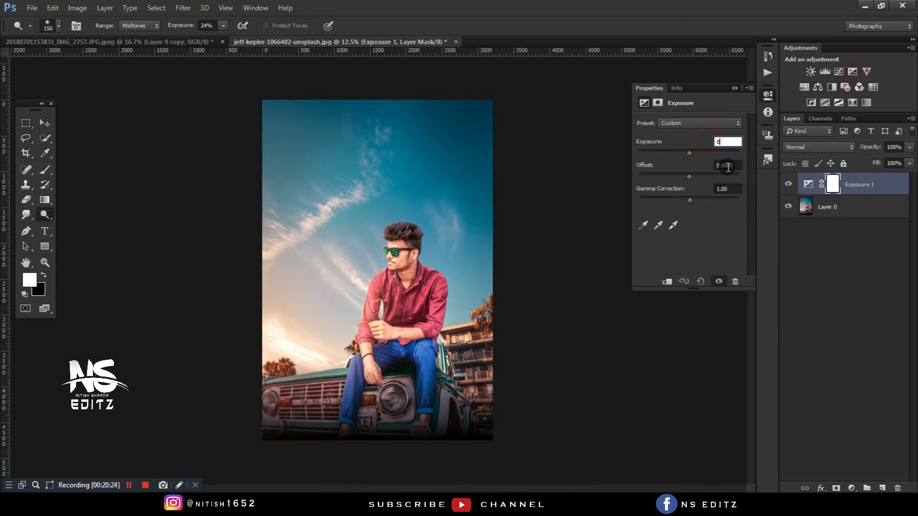
{"action": "type", "text": "0"}
{"action": "left_click_drag", "start_coordinate": [688, 173], "coordinate": [690, 174]}
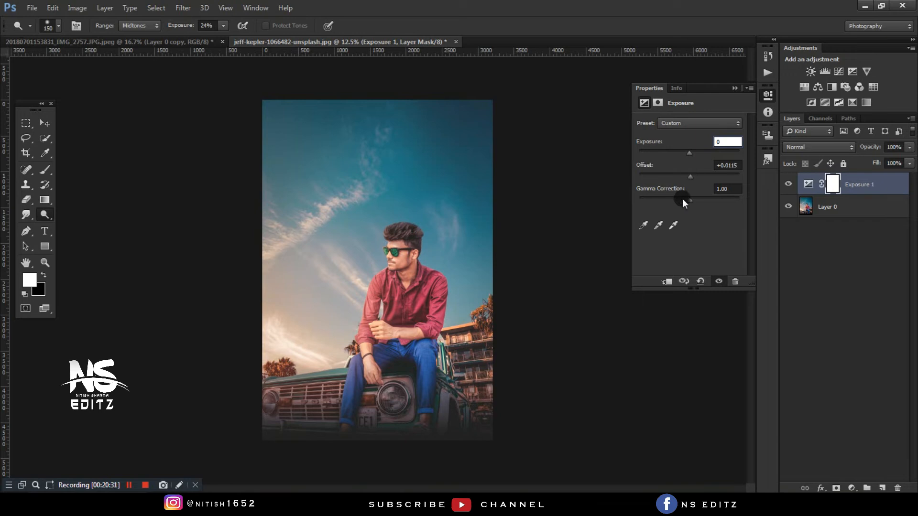
{"action": "left_click", "coordinate": [733, 86]}
{"action": "left_click", "coordinate": [788, 184]}
{"action": "left_click", "coordinate": [789, 184]}
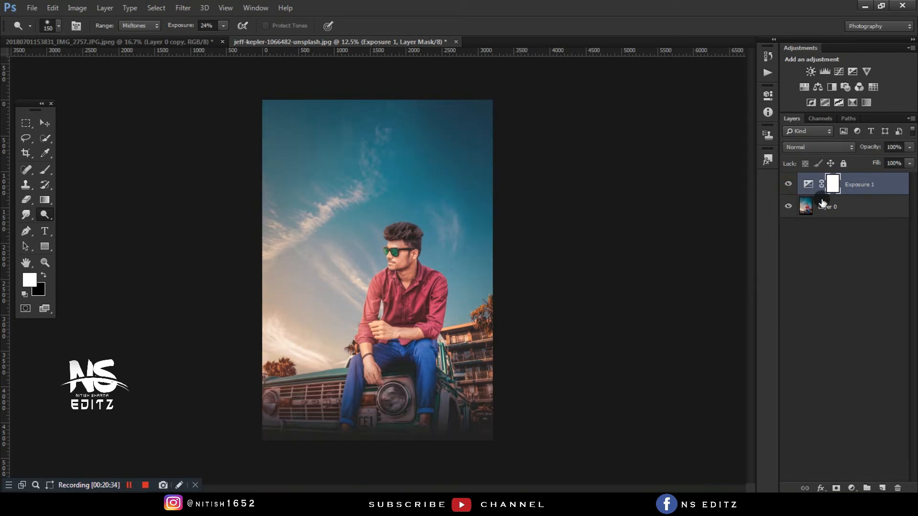
- Flatten the Exposure adjustment into the photo layer and switch to the Move tool
{"action": "left_click", "coordinate": [837, 201], "text": "ctrl"}
{"action": "right_click", "coordinate": [836, 200]}
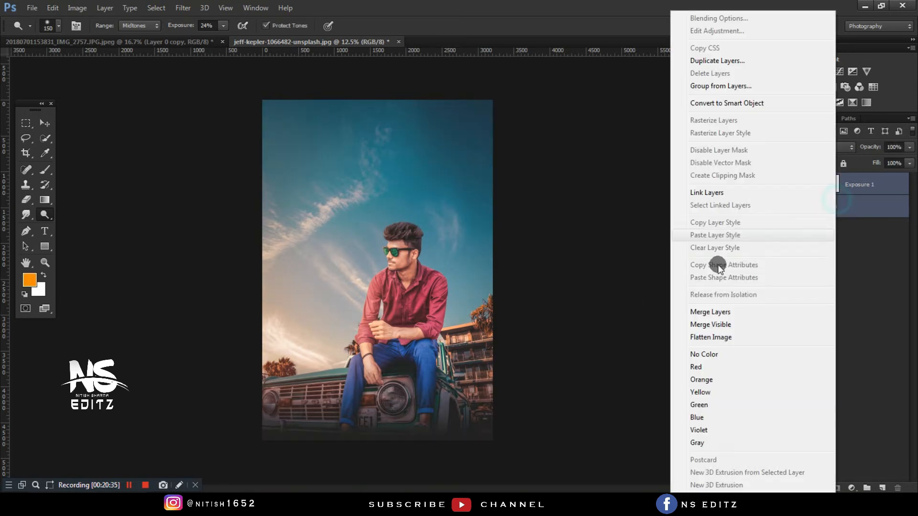
{"action": "left_click", "coordinate": [715, 337]}
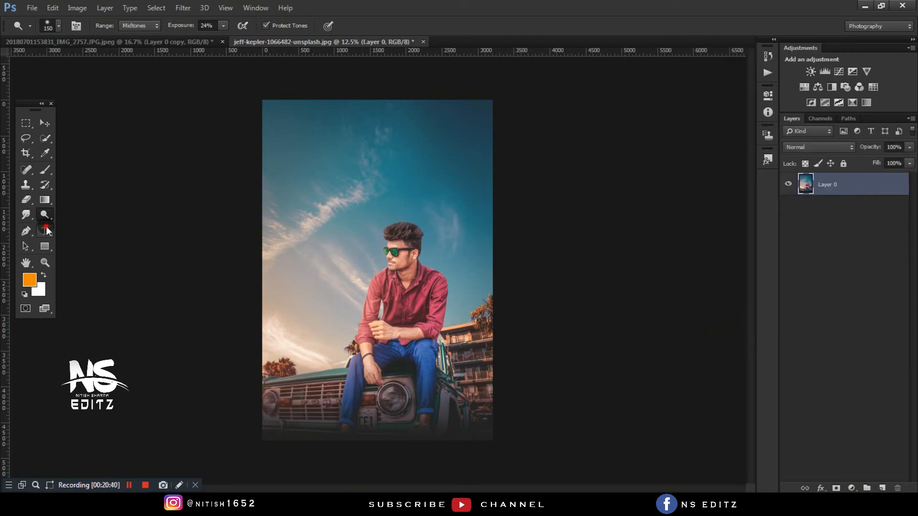
{"action": "left_click", "coordinate": [45, 123]}
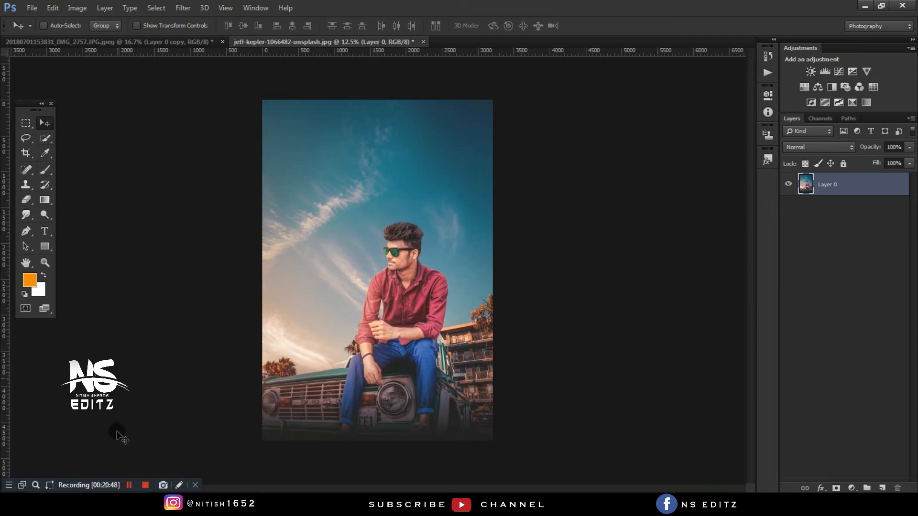
- Place white Tahoma text reading "li" in the sky above the man's head
{"action": "left_click", "coordinate": [44, 231]}
{"action": "left_click", "coordinate": [239, 26]}
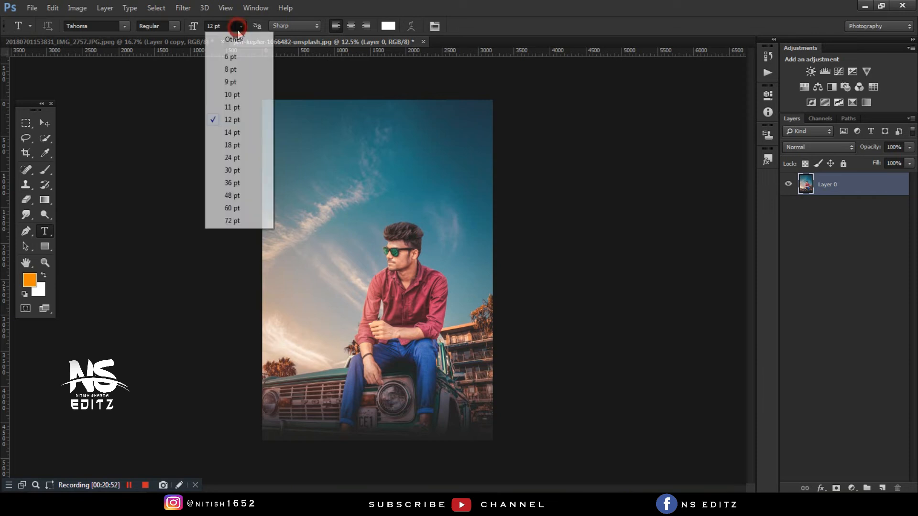
{"action": "left_click", "coordinate": [232, 221]}
{"action": "left_click_drag", "start_coordinate": [193, 27], "coordinate": [196, 28]}
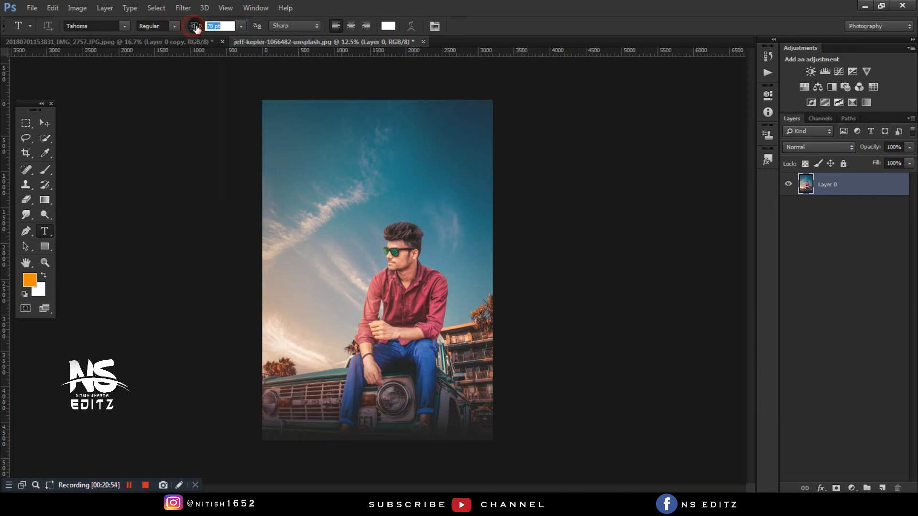
{"action": "left_click", "coordinate": [316, 195]}
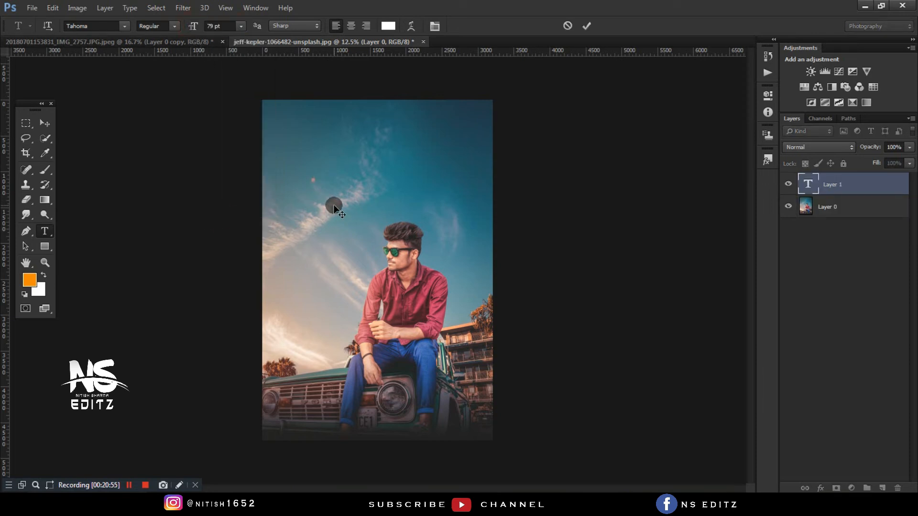
{"action": "left_click", "coordinate": [212, 24]}
{"action": "left_click", "coordinate": [45, 123]}
- Scale the small sky text up to about 816 pt
{"action": "key", "text": "ctrl+t"}
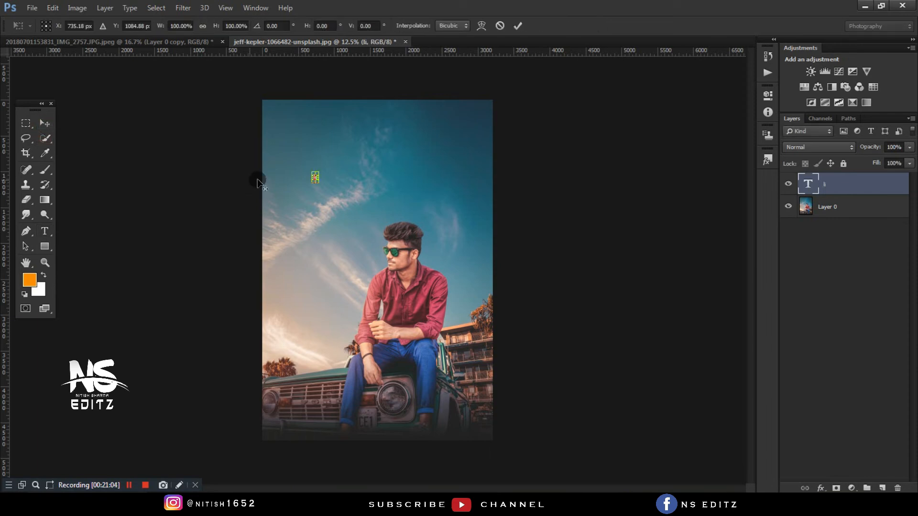
{"action": "left_click_drag", "start_coordinate": [312, 182], "coordinate": [373, 219]}
{"action": "key", "text": "Return"}
{"action": "left_click", "coordinate": [51, 231]}
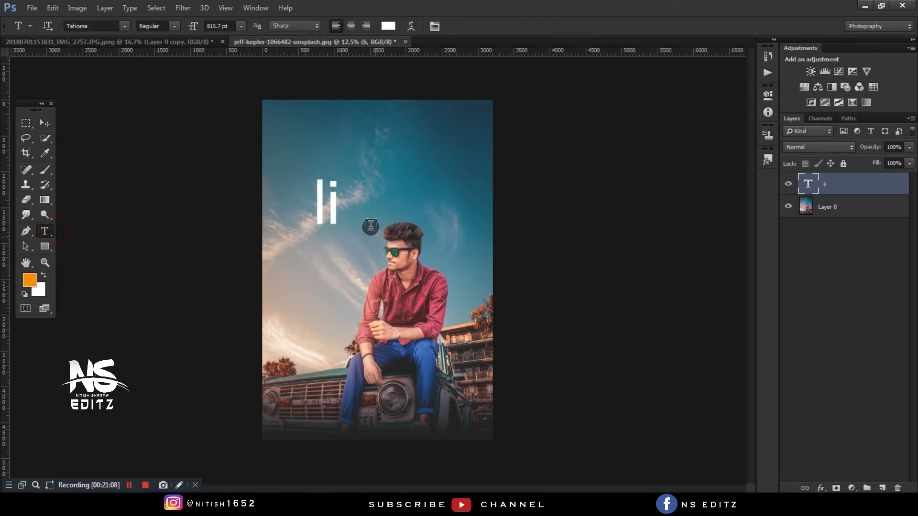
{"action": "left_click", "coordinate": [341, 203]}
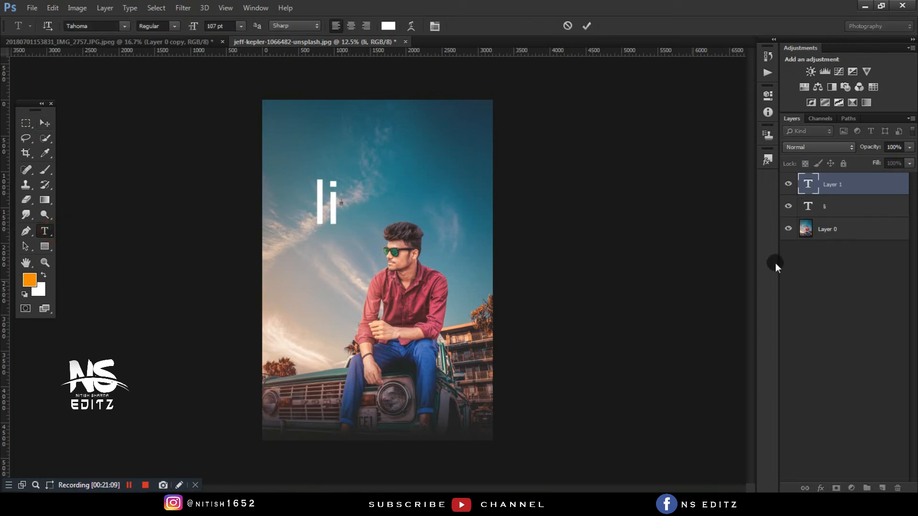
{"action": "left_click", "coordinate": [568, 26]}
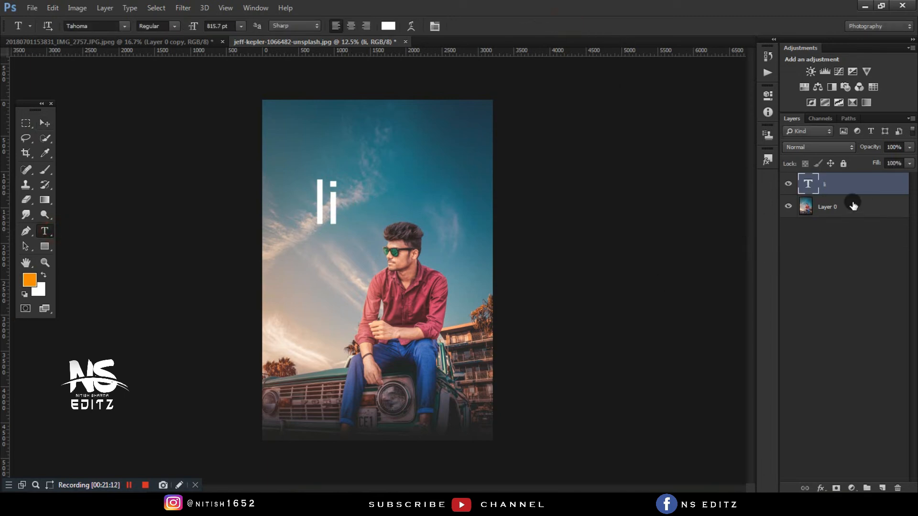
- Replace the enlarged sky text with "LIFE ST" in capitals, with a space between the two words
{"action": "double_click", "coordinate": [336, 196]}
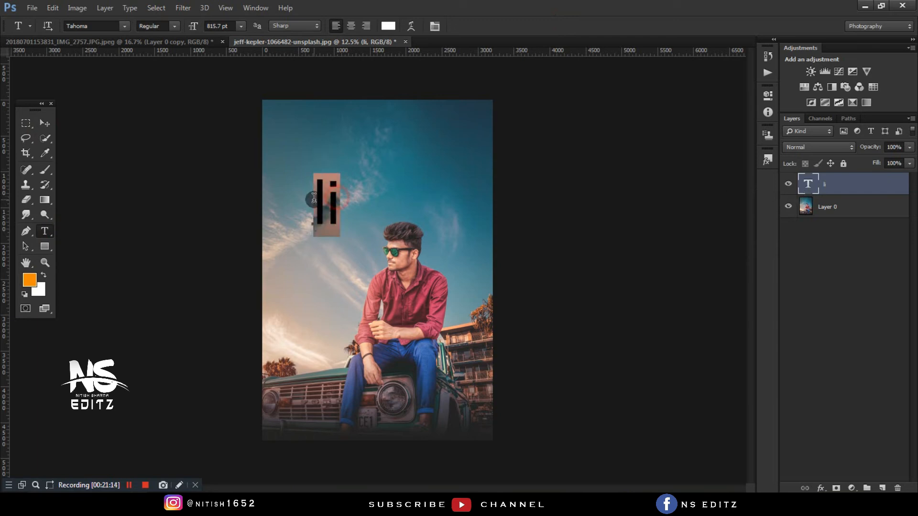
{"action": "key", "text": "BackSpace"}
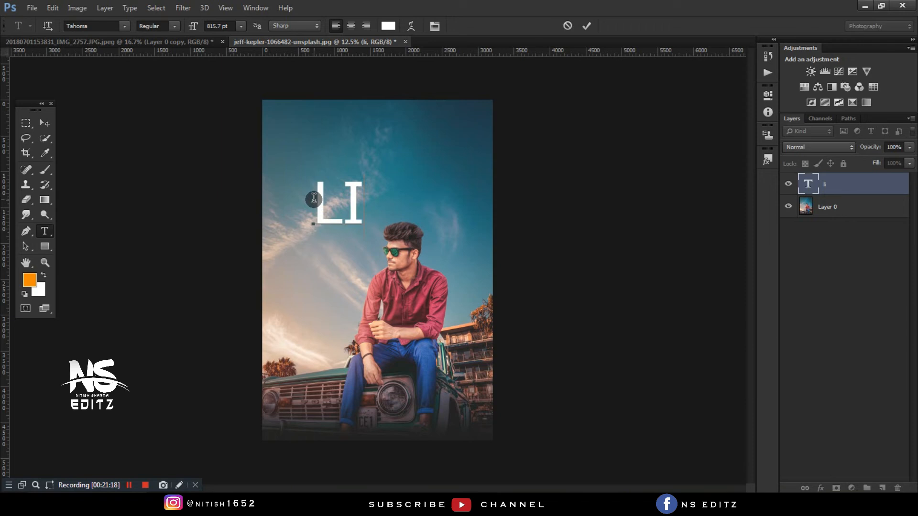
{"action": "type", "text": "LIFE"}
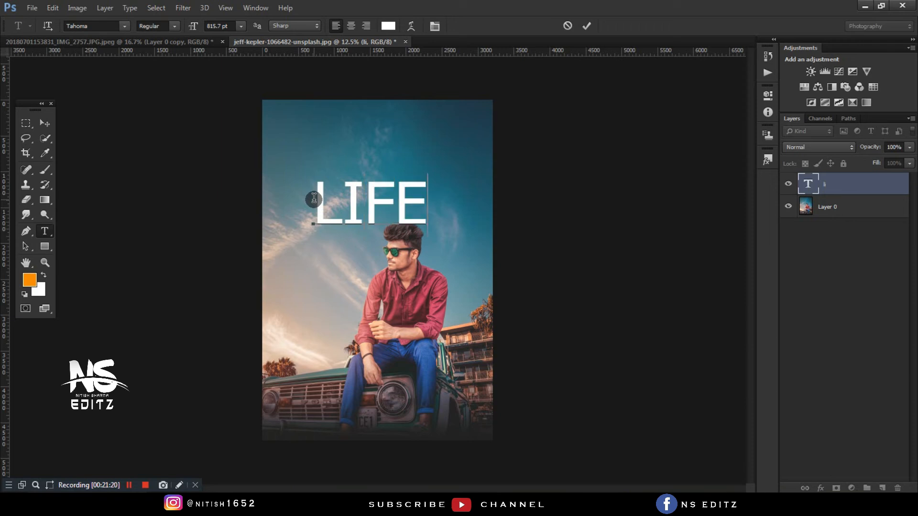
{"action": "type", "text": "ST"}
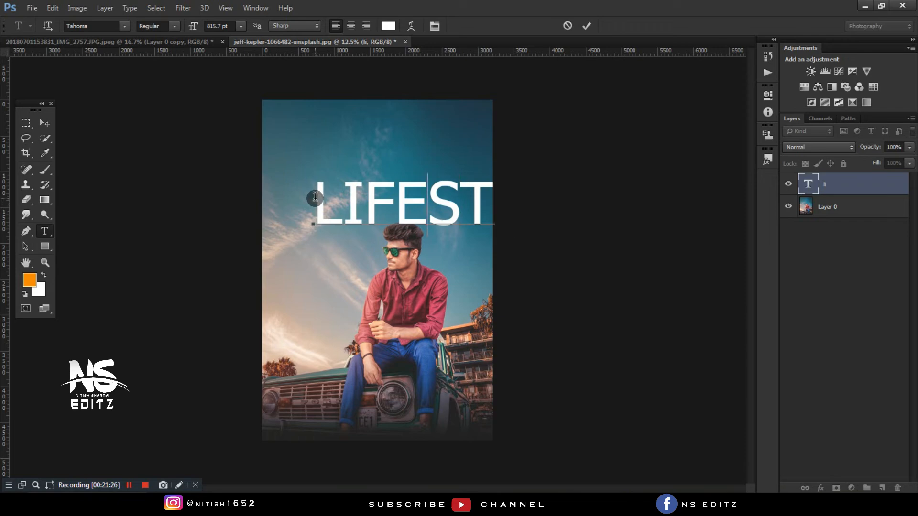
{"action": "key", "text": "Left"}
{"action": "key", "text": "Left"}
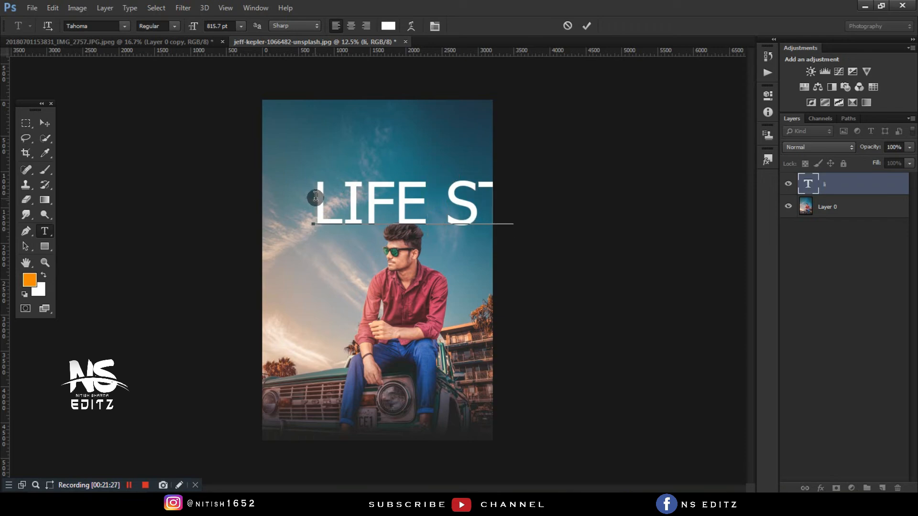
- Shift the text toward the photo's left edge and complete its wording as "LIFE STYLE"
{"action": "left_click", "coordinate": [44, 122]}
{"action": "left_click_drag", "start_coordinate": [369, 201], "coordinate": [267, 203]}
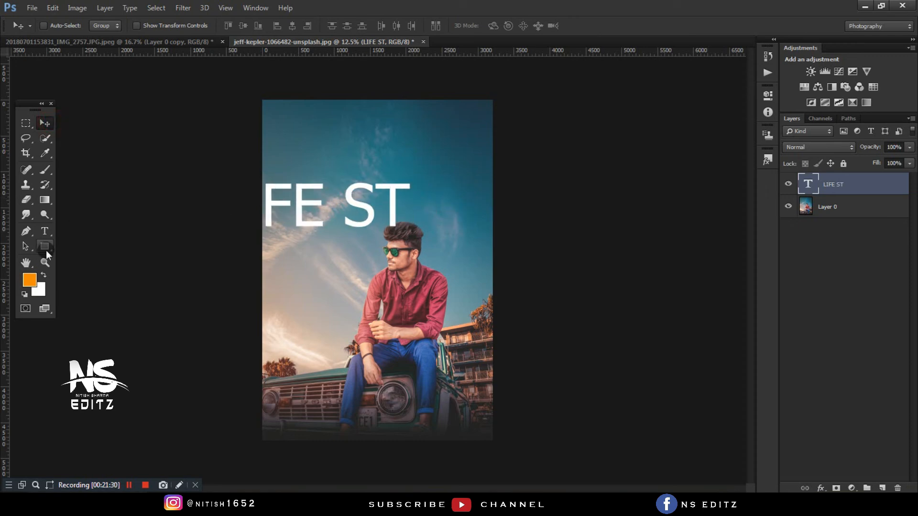
{"action": "left_click", "coordinate": [45, 231]}
{"action": "left_click", "coordinate": [403, 226]}
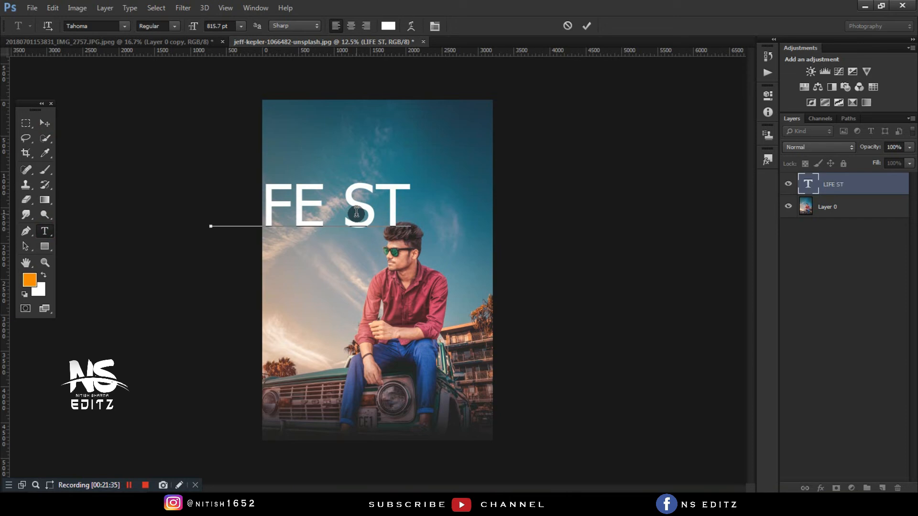
{"action": "type", "text": "Y"}
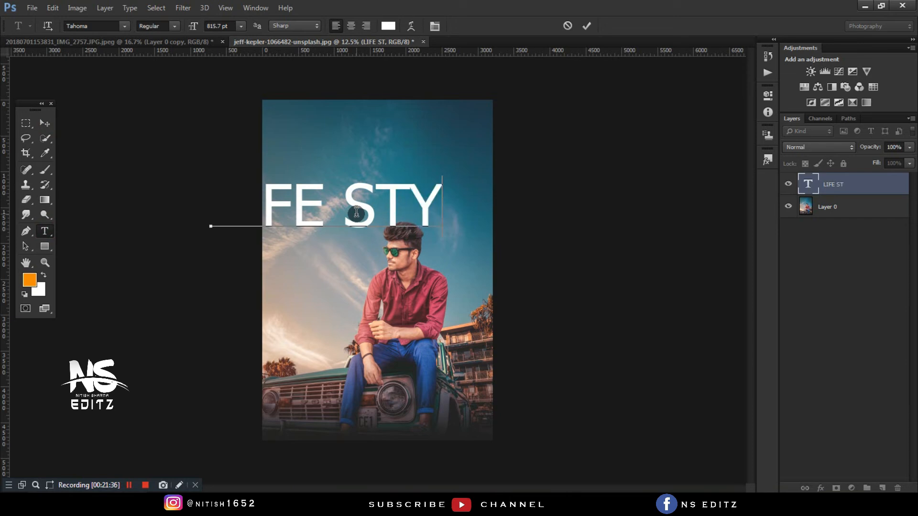
{"action": "type", "text": "LE"}
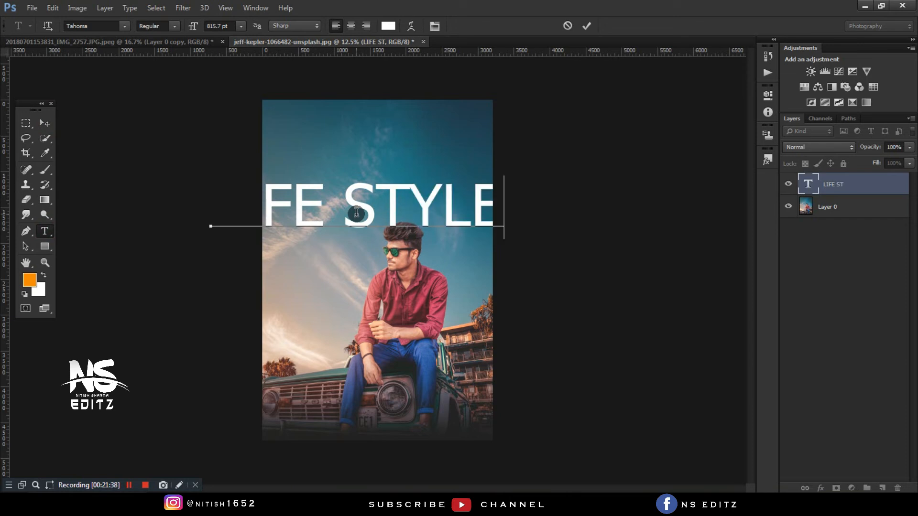
- Scale the "LIFE STYLE" text down to fit within the photo's width and move it to the top of the sky
{"action": "left_click", "coordinate": [48, 119]}
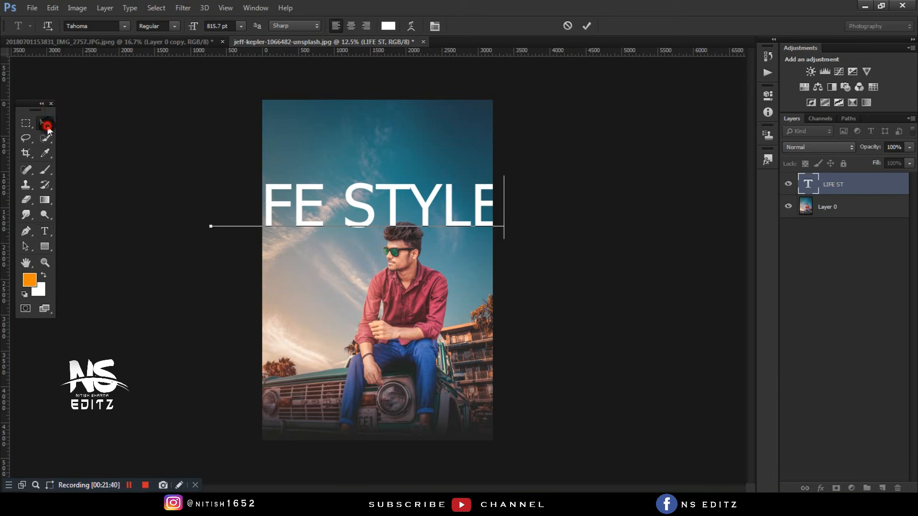
{"action": "key", "text": "ctrl+t"}
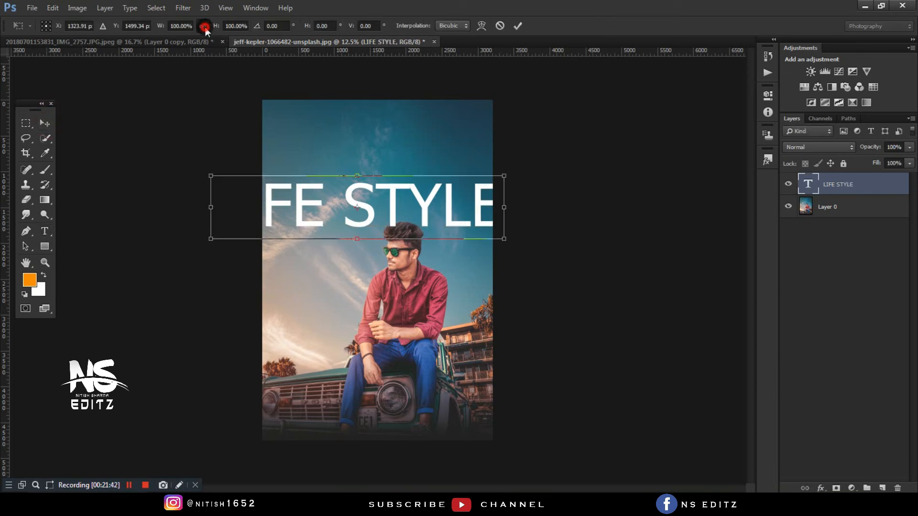
{"action": "left_click_drag", "start_coordinate": [204, 28], "coordinate": [189, 24]}
{"action": "key", "text": "Return"}
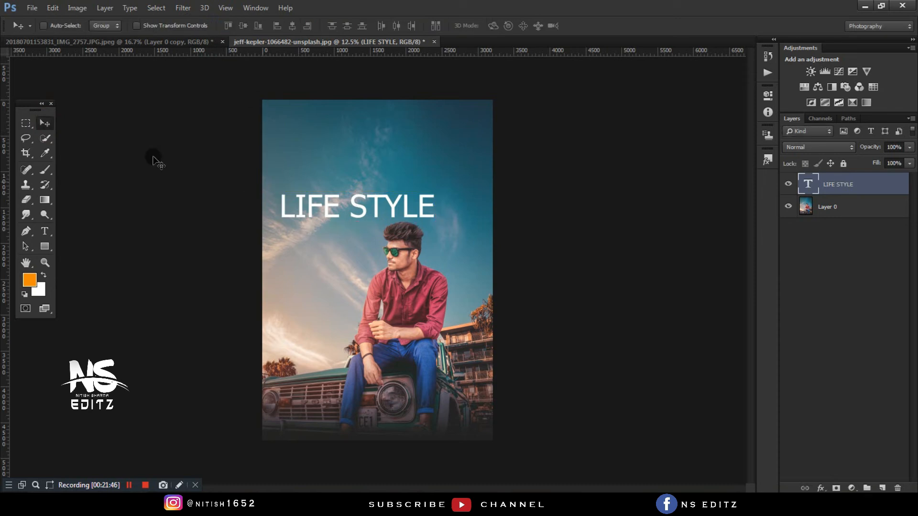
{"action": "left_click_drag", "start_coordinate": [406, 202], "coordinate": [421, 129]}
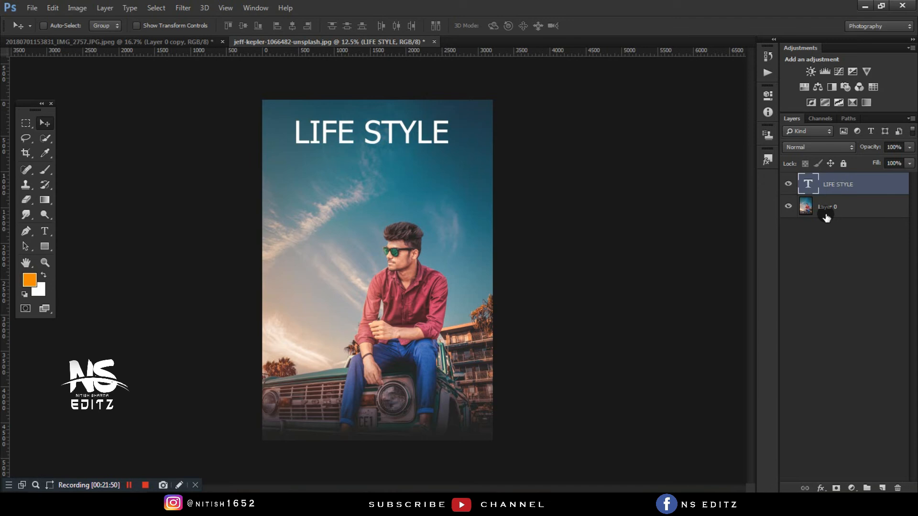
- Duplicate the photo layer, center the "LIFE STYLE" text horizontally against a selection of the copy's outline, and deselect
{"action": "left_click", "coordinate": [827, 218]}
{"action": "key", "text": "ctrl+j"}
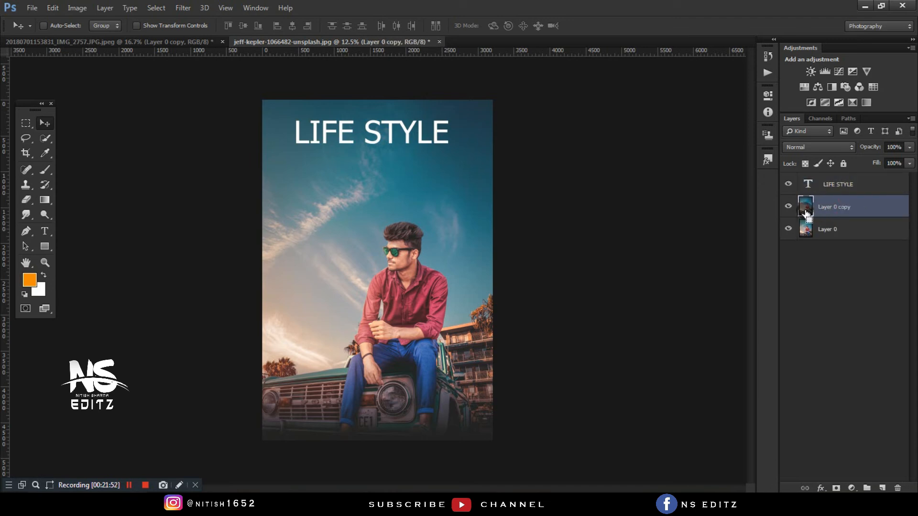
{"action": "left_click", "coordinate": [805, 213], "text": "ctrl"}
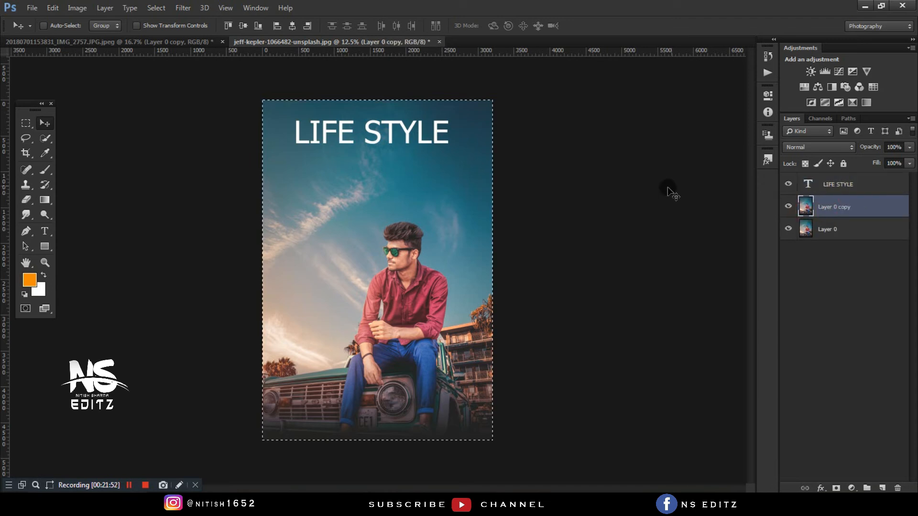
{"action": "left_click", "coordinate": [833, 181]}
{"action": "left_click", "coordinate": [293, 26]}
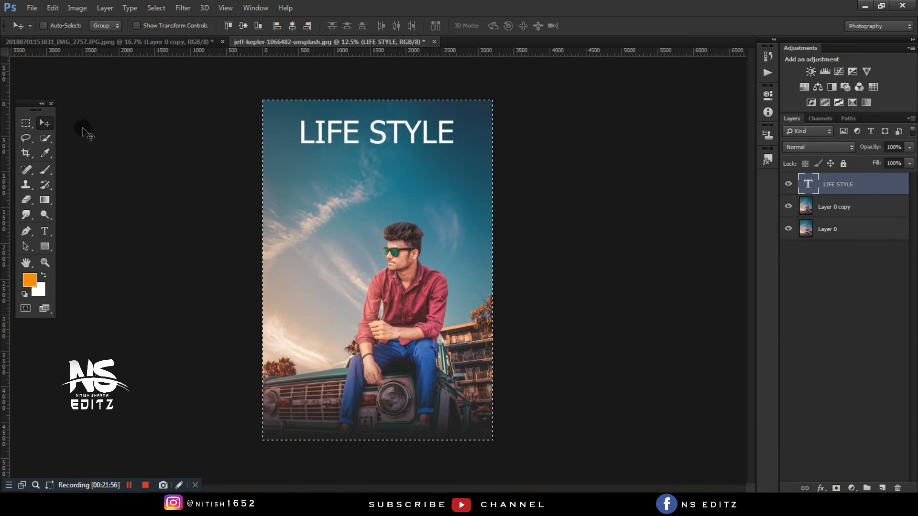
{"action": "left_click", "coordinate": [24, 139]}
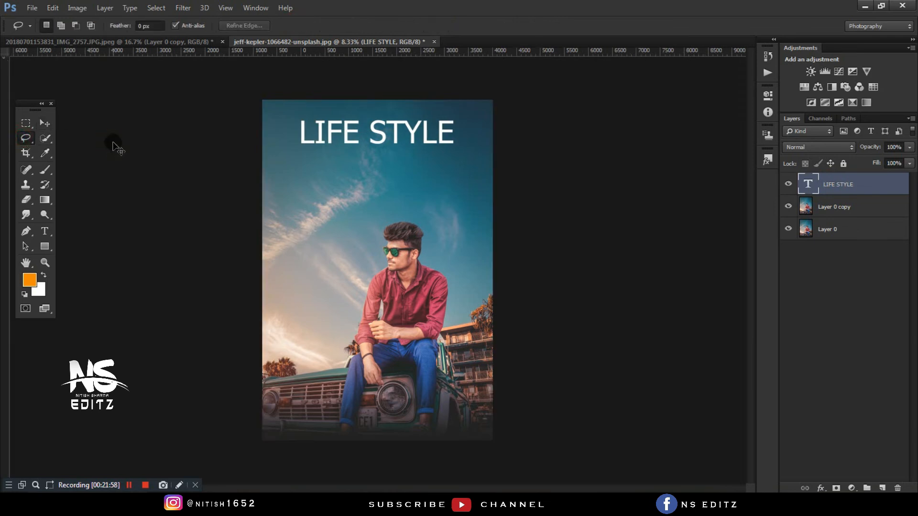
{"action": "left_click", "coordinate": [114, 145]}
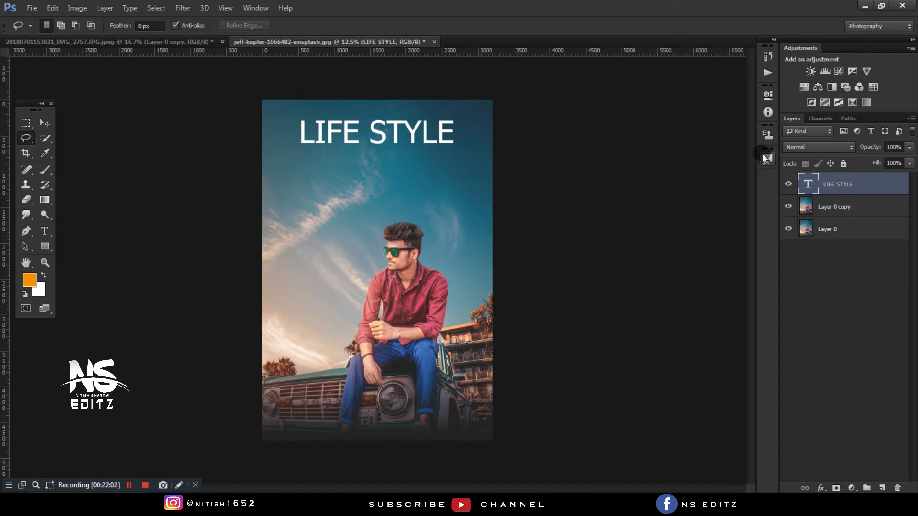
{"action": "left_click", "coordinate": [244, 6]}
{"action": "left_click", "coordinate": [254, 103]}
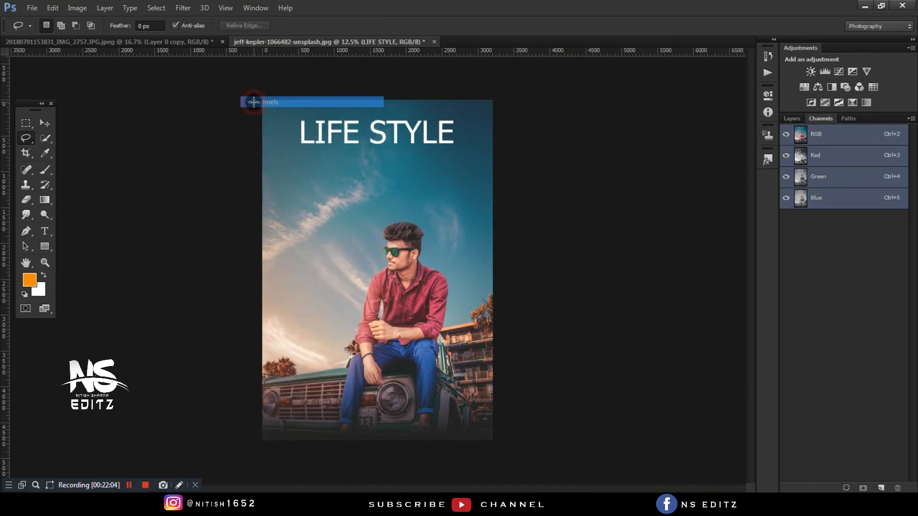
{"action": "left_click", "coordinate": [791, 119]}
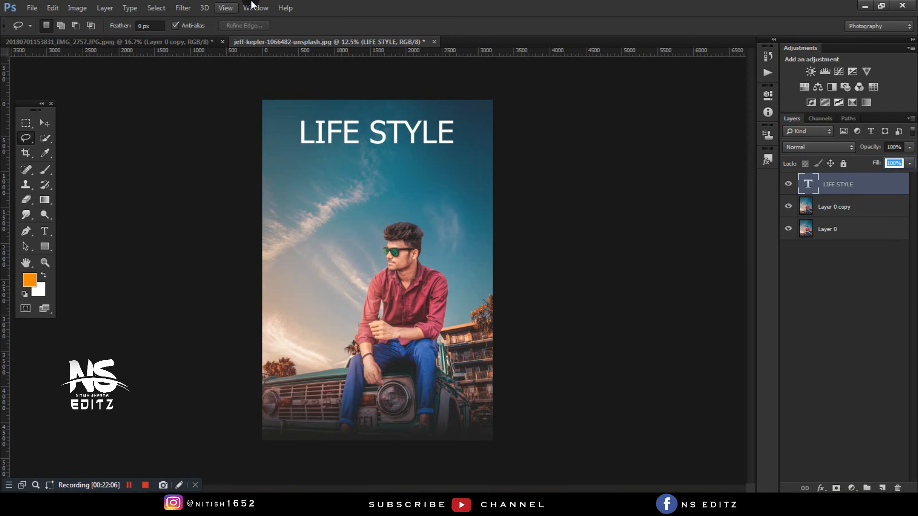
{"action": "left_click", "coordinate": [249, 7]}
{"action": "left_click", "coordinate": [258, 102]}
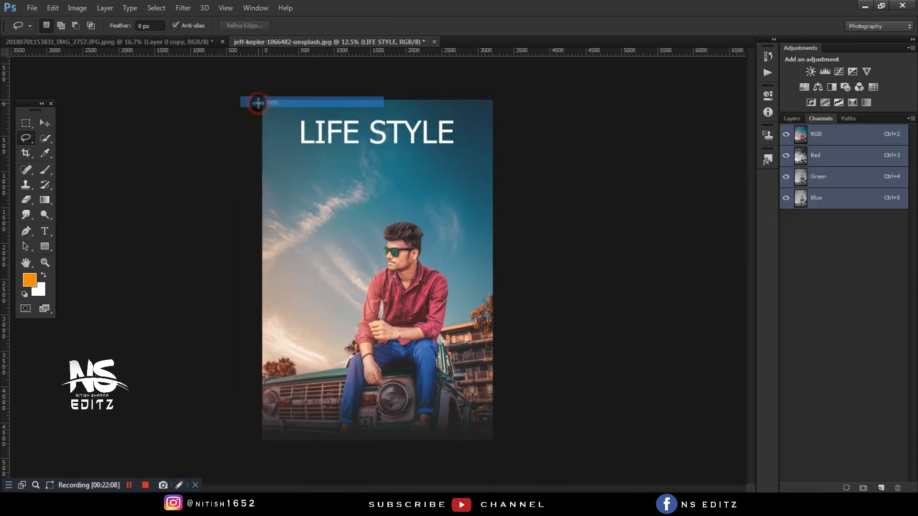
{"action": "left_click", "coordinate": [792, 119]}
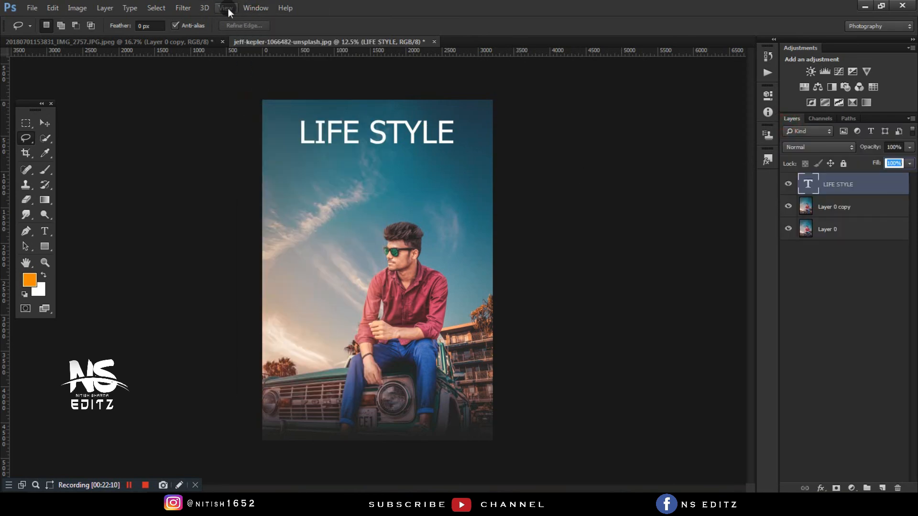
- Browse the available fonts for the "LIFE STYLE" text in the Character settings, leaving the font as it is
{"action": "left_click", "coordinate": [129, 484]}
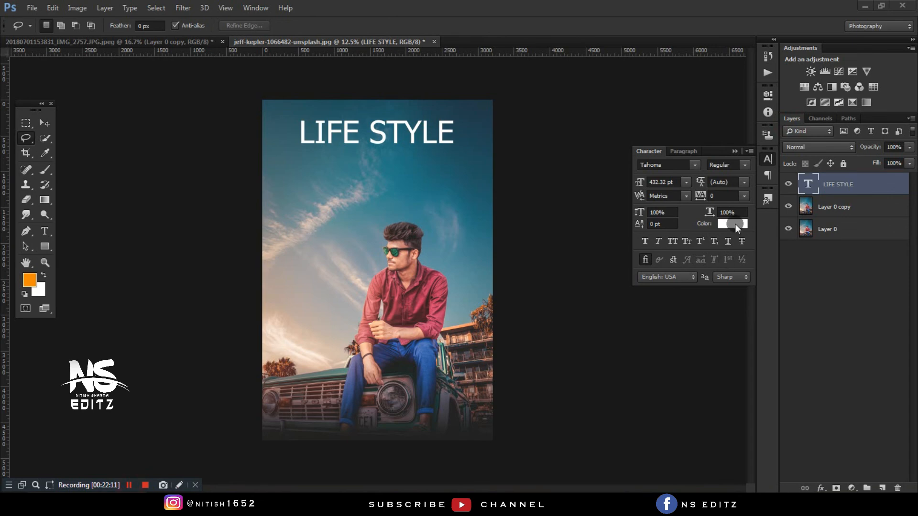
{"action": "left_click", "coordinate": [696, 165]}
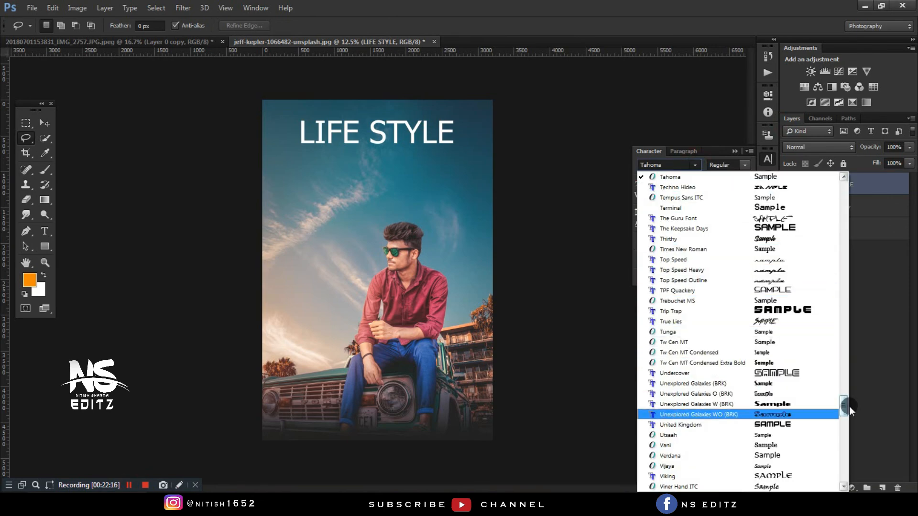
{"action": "left_click_drag", "start_coordinate": [848, 405], "coordinate": [840, 181]}
{"action": "left_click", "coordinate": [732, 153]}
{"action": "left_click", "coordinate": [735, 151]}
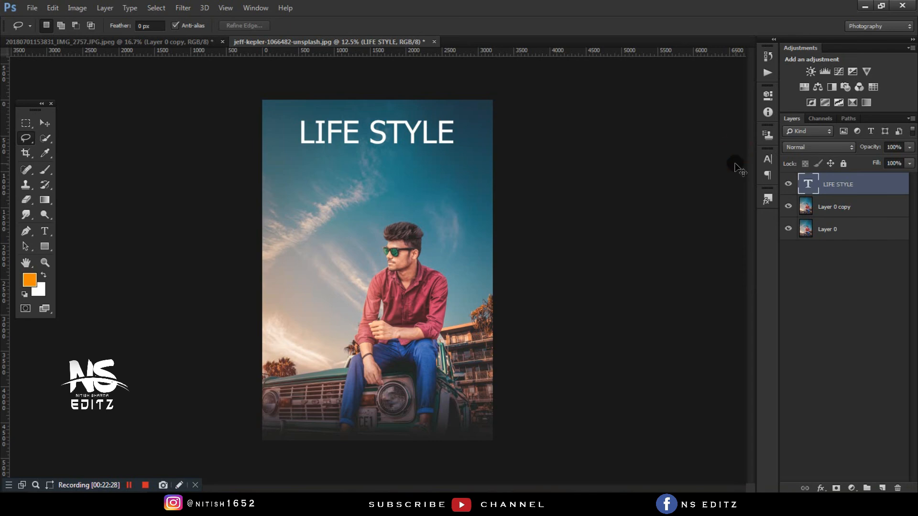
- Scale the "LIFE STYLE" text to 90% in both width and height and apply the transformation
{"action": "key", "text": "ctrl+minus"}
{"action": "key", "text": "ctrl+plus"}
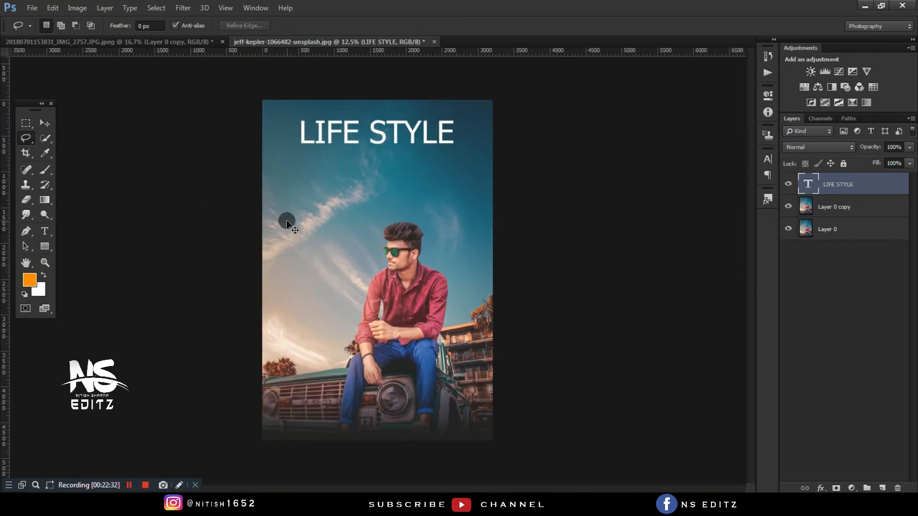
{"action": "key", "text": "ctrl+t"}
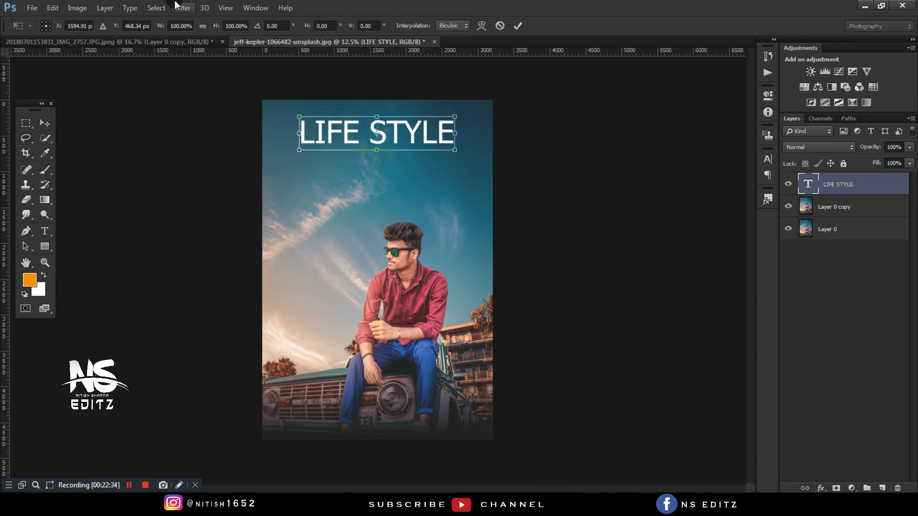
{"action": "left_click_drag", "start_coordinate": [214, 25], "coordinate": [209, 27]}
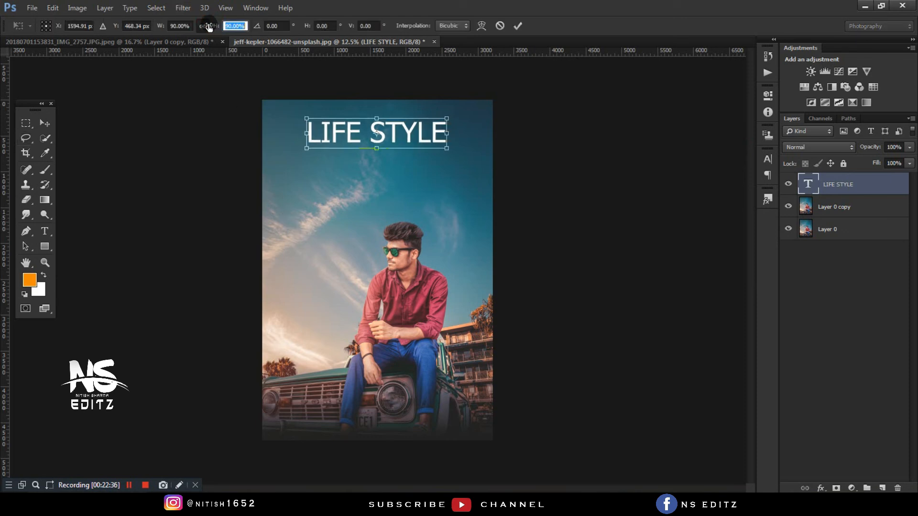
{"action": "key", "text": "Return"}
{"action": "key", "text": "Return"}
{"action": "left_click", "coordinate": [45, 123]}
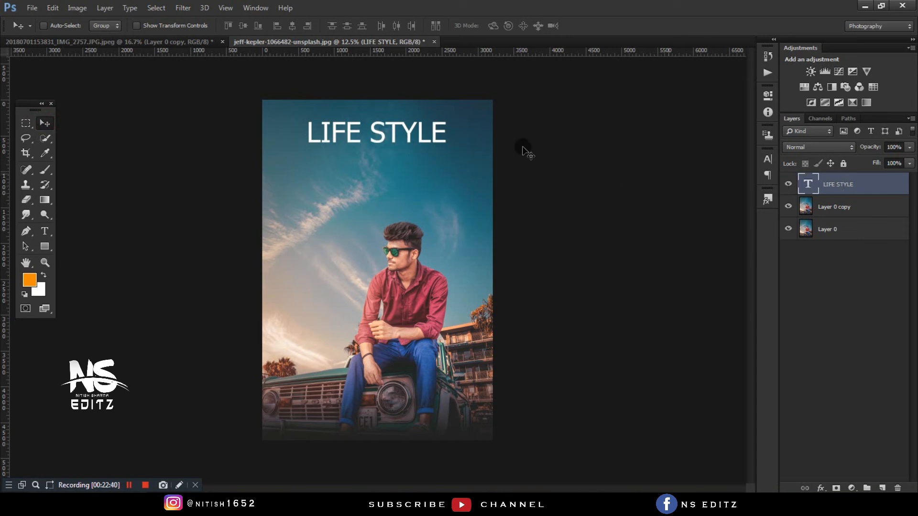
{"action": "left_click", "coordinate": [130, 484]}
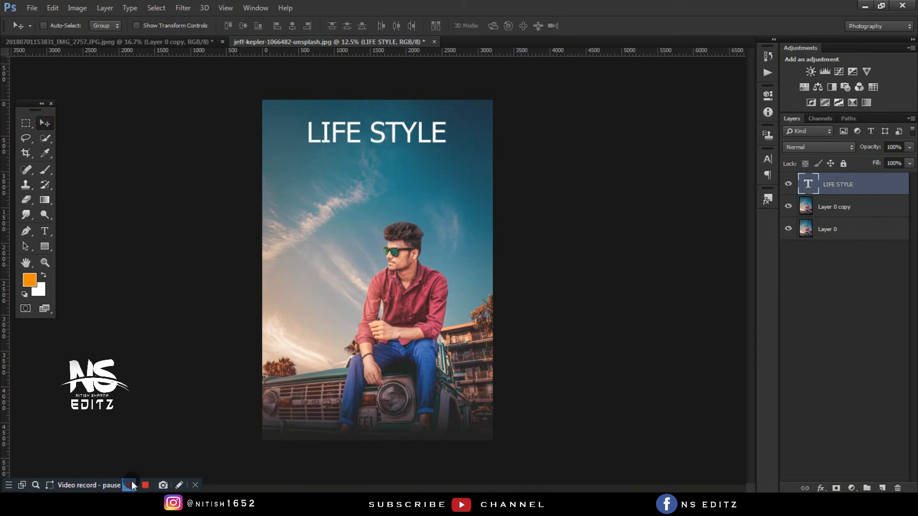
{"action": "left_click", "coordinate": [130, 485]}
- Merge the two photo layers beneath the text, Layer 0 copy and Layer 0, into one layer
{"action": "left_click", "coordinate": [795, 188]}
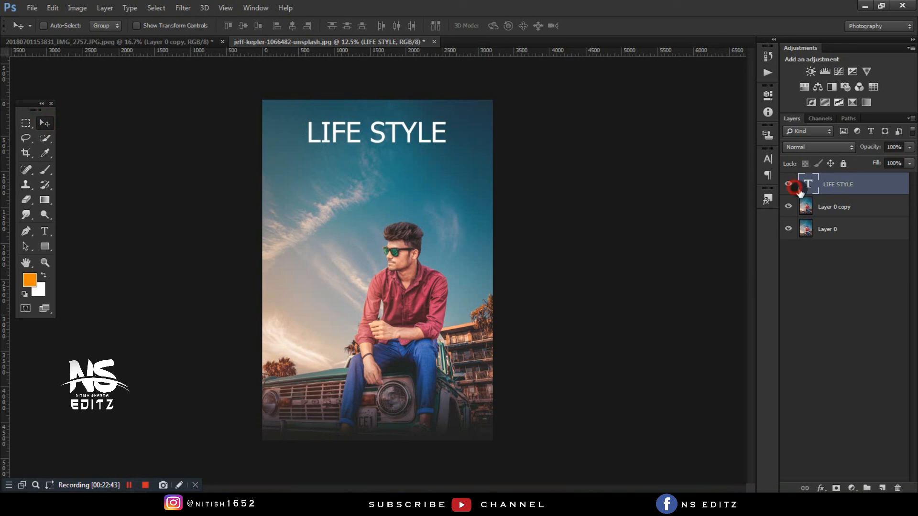
{"action": "left_click", "coordinate": [837, 211]}
{"action": "left_click", "coordinate": [842, 230], "text": "shift"}
{"action": "right_click", "coordinate": [841, 230]}
{"action": "left_click", "coordinate": [722, 313]}
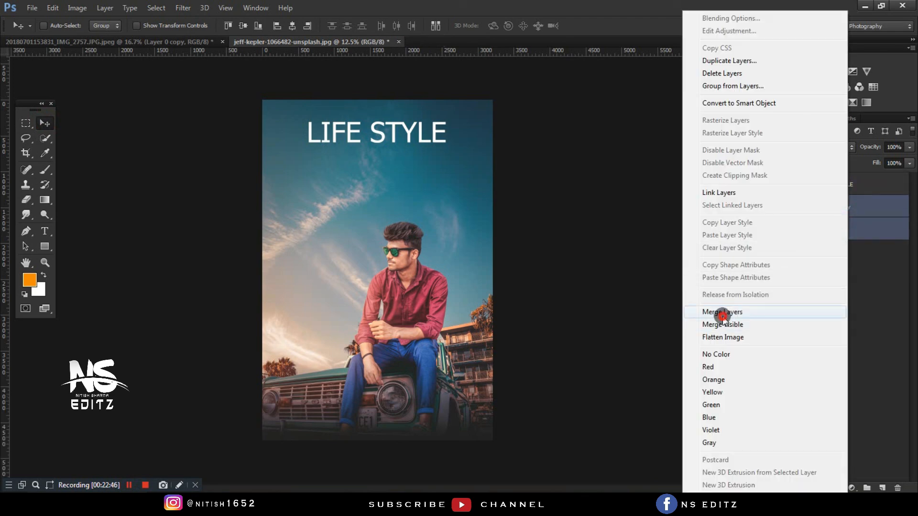
- Duplicate the merged photo layer and apply a High Pass filter with a small radius to the copy
{"action": "key", "text": "ctrl+j"}
{"action": "left_click", "coordinate": [184, 7]}
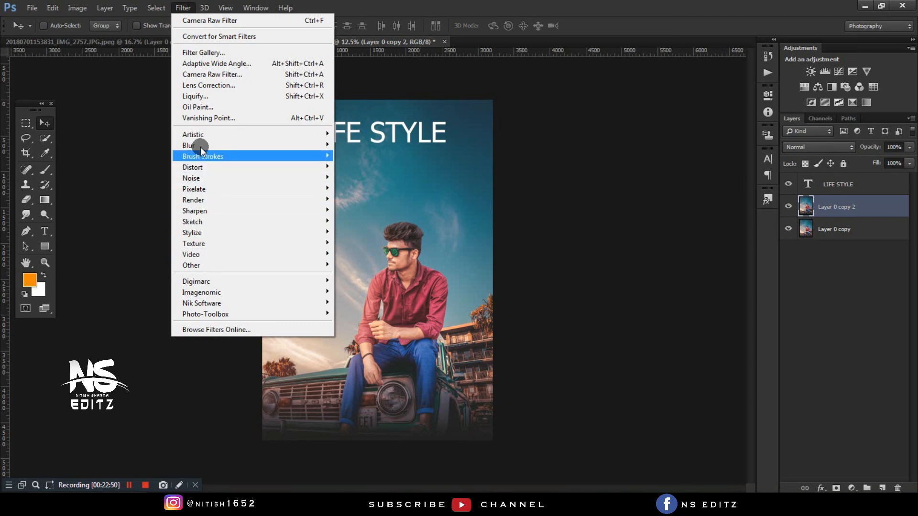
{"action": "left_click", "coordinate": [210, 264]}
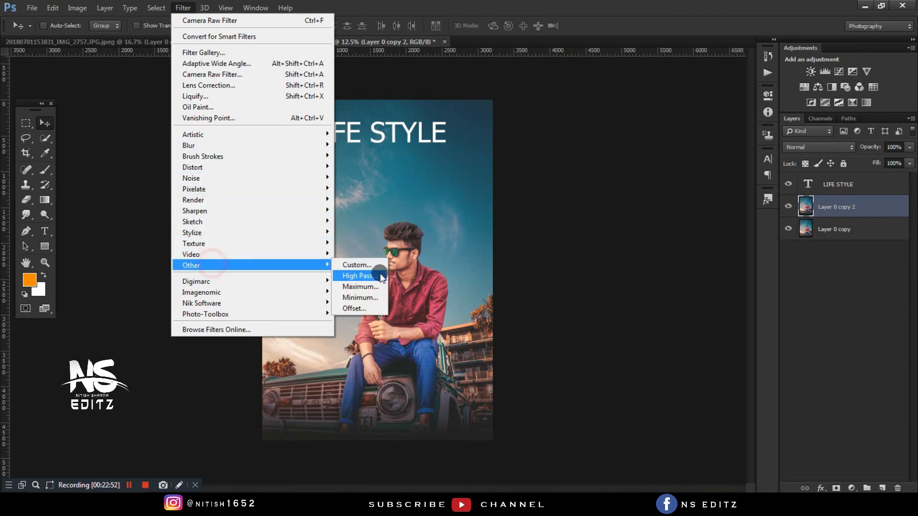
{"action": "left_click", "coordinate": [381, 276]}
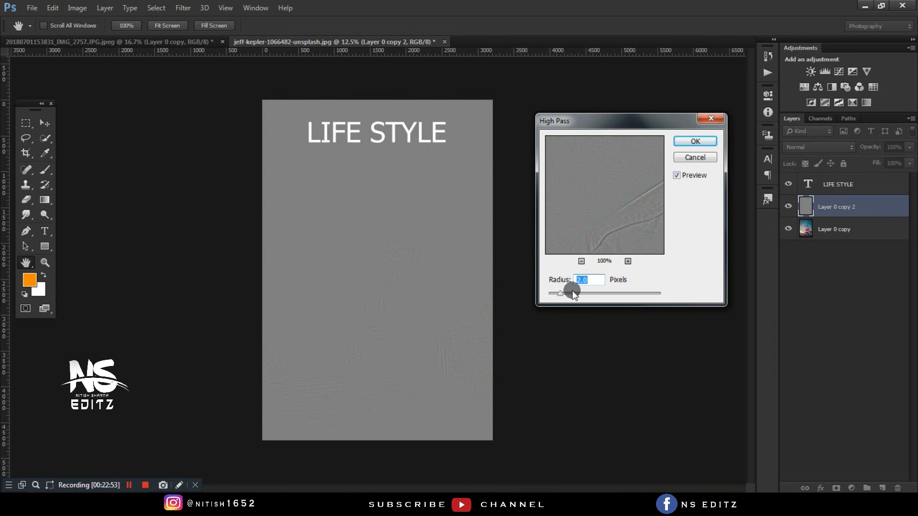
{"action": "left_click_drag", "start_coordinate": [574, 292], "coordinate": [558, 291]}
{"action": "left_click", "coordinate": [691, 141]}
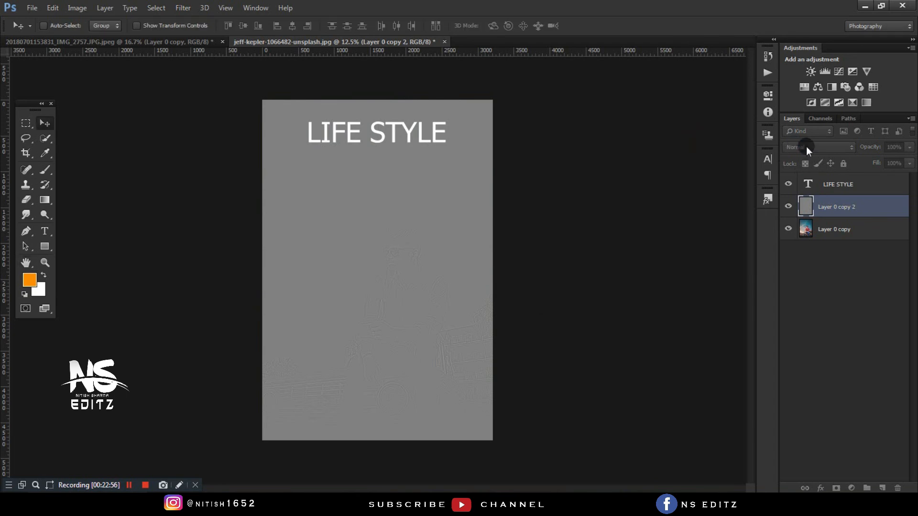
- Try Overlay on the high-pass layer, and set its blend mode to Linear Light
{"action": "left_click", "coordinate": [806, 146]}
{"action": "left_click", "coordinate": [792, 291]}
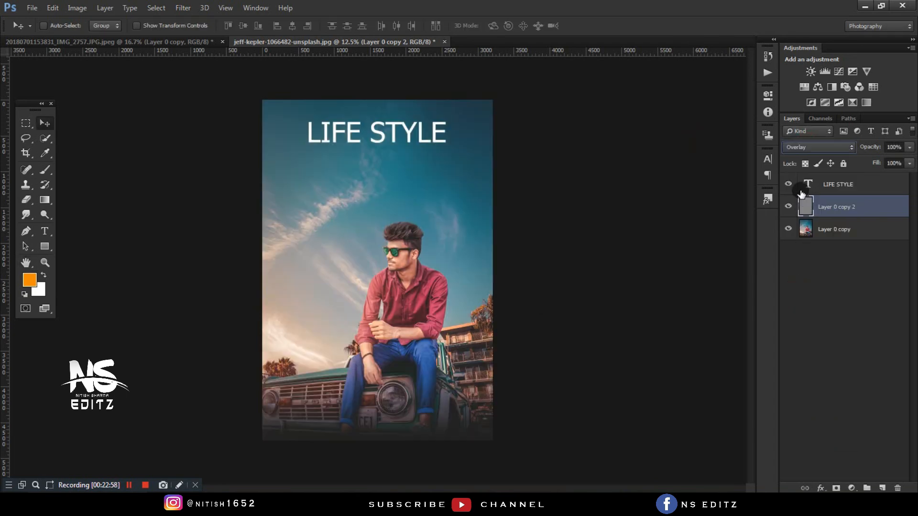
{"action": "left_click", "coordinate": [800, 147]}
{"action": "left_click", "coordinate": [801, 319]}
- Duplicate the base photo layer and smooth the copy with the GREYCstoration noise filter at strength 111, checking the man's face in the preview
{"action": "left_click", "coordinate": [827, 229]}
{"action": "key", "text": "ctrl+j"}
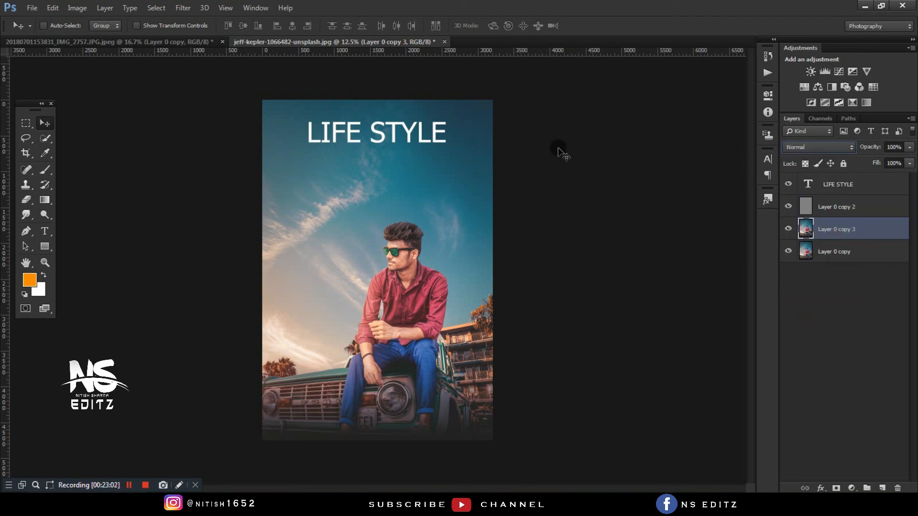
{"action": "left_click", "coordinate": [183, 7]}
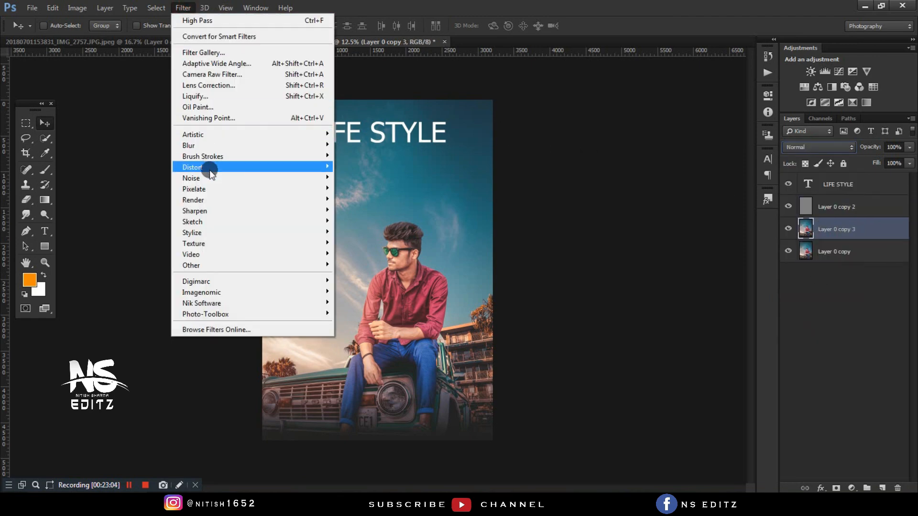
{"action": "mouse_move", "coordinate": [210, 176]}
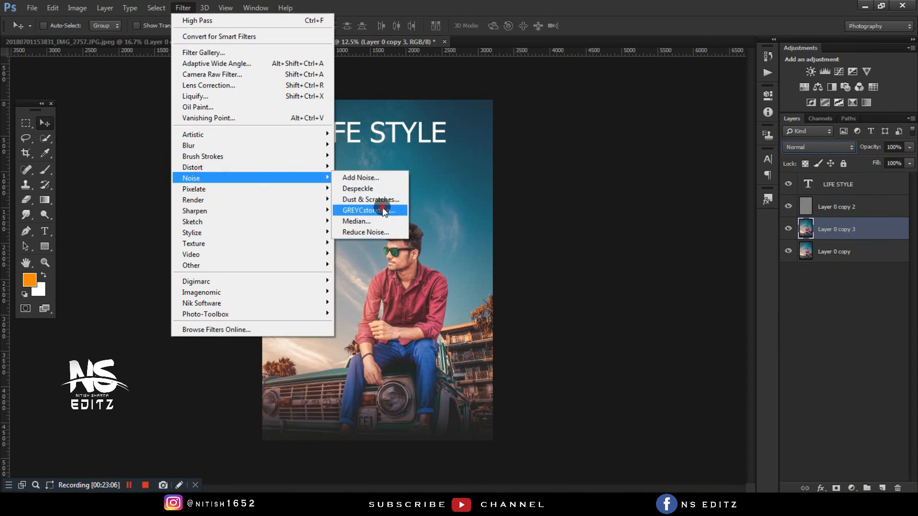
{"action": "left_click", "coordinate": [383, 211]}
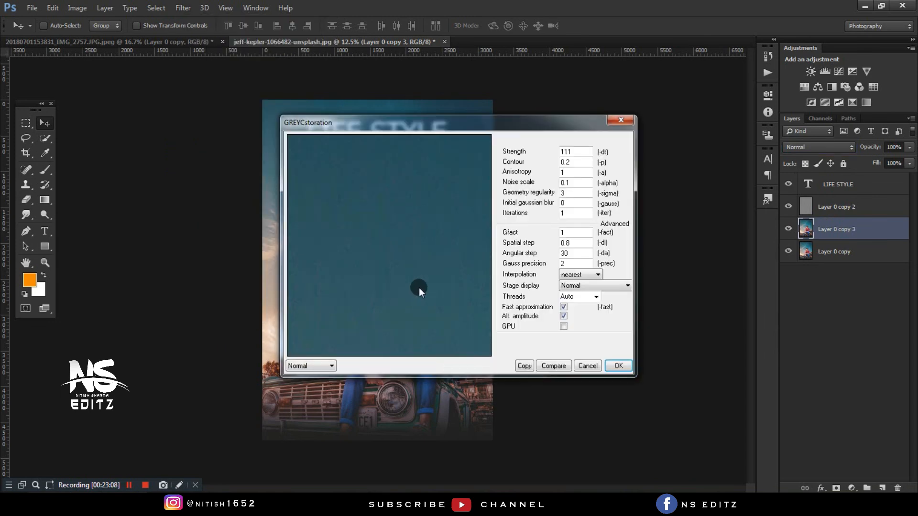
{"action": "left_click_drag", "start_coordinate": [292, 82], "coordinate": [295, 64]}
{"action": "left_click_drag", "start_coordinate": [317, 156], "coordinate": [215, 76]}
{"action": "left_click_drag", "start_coordinate": [353, 209], "coordinate": [185, 115]}
{"action": "left_click_drag", "start_coordinate": [351, 224], "coordinate": [342, 197]}
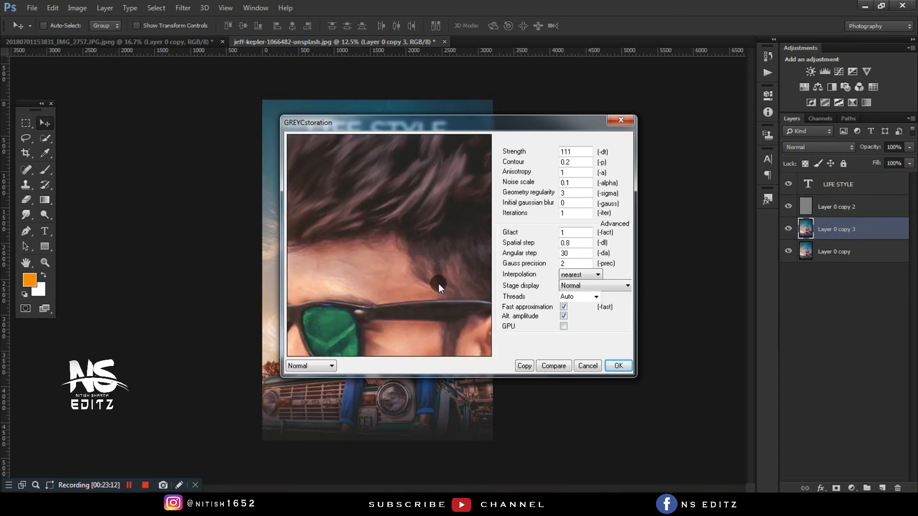
{"action": "left_click", "coordinate": [620, 366]}
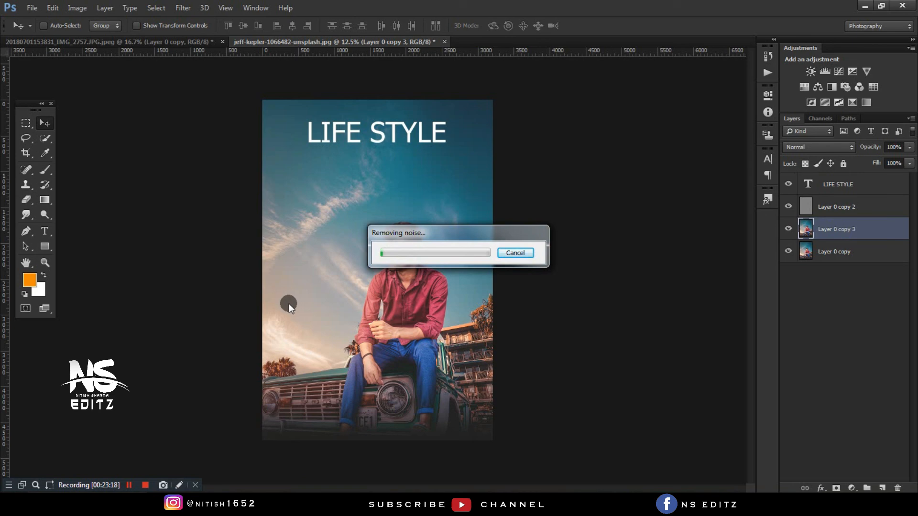
{"action": "left_click", "coordinate": [128, 485]}
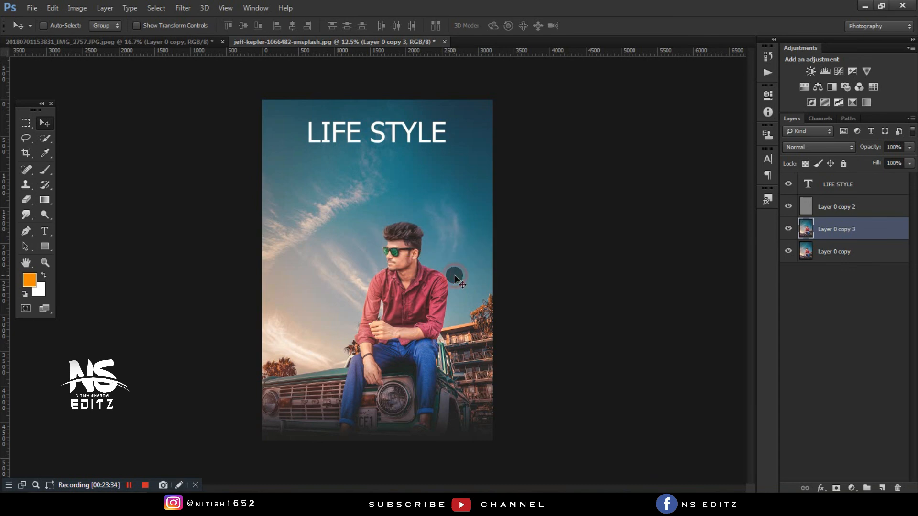
- Examine the man's face close up, toggling the smoothed copy and the high-pass layer to compare their effects
{"action": "scroll", "coordinate": [454, 275], "scroll_direction": "up", "scroll_amount": 4}
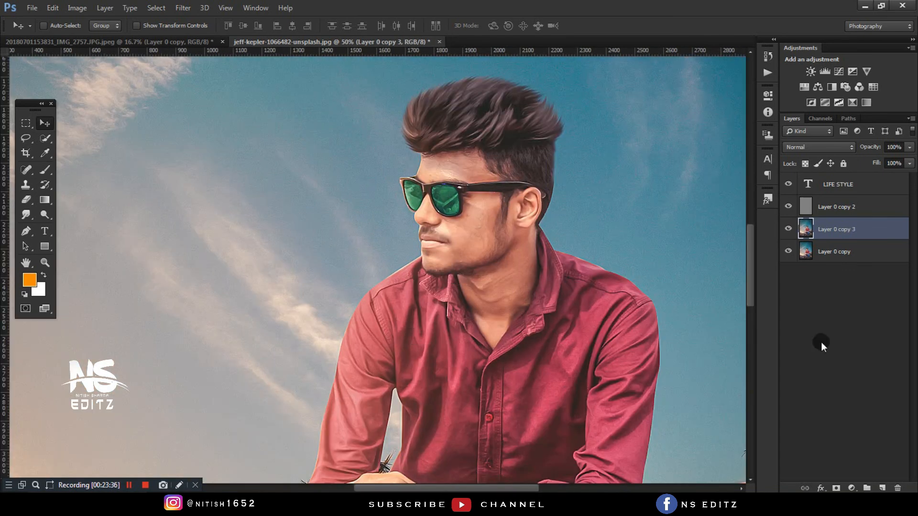
{"action": "left_click", "coordinate": [789, 229]}
{"action": "left_click", "coordinate": [789, 229]}
{"action": "left_click", "coordinate": [788, 229]}
{"action": "left_click", "coordinate": [788, 230]}
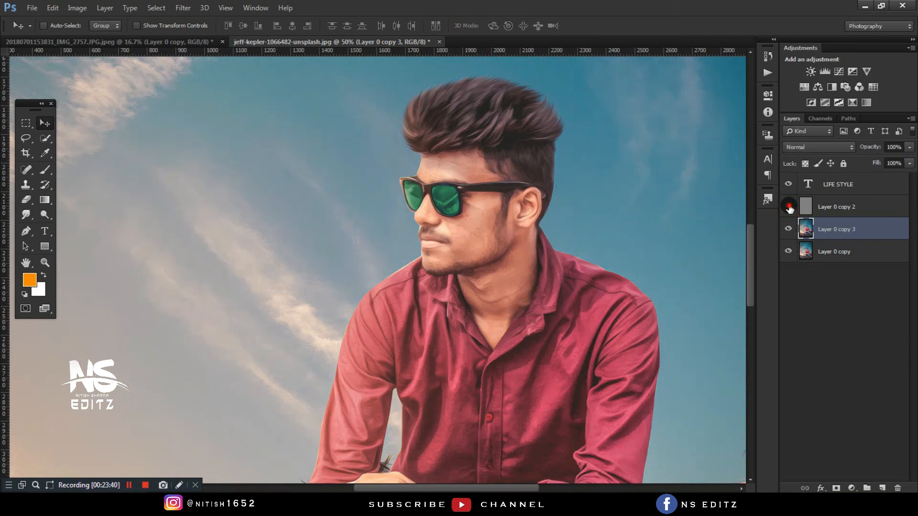
{"action": "left_click", "coordinate": [788, 207]}
- Lower the opacity of the high-pass layer, Layer 0 copy 2, to 86%
{"action": "left_click", "coordinate": [836, 206]}
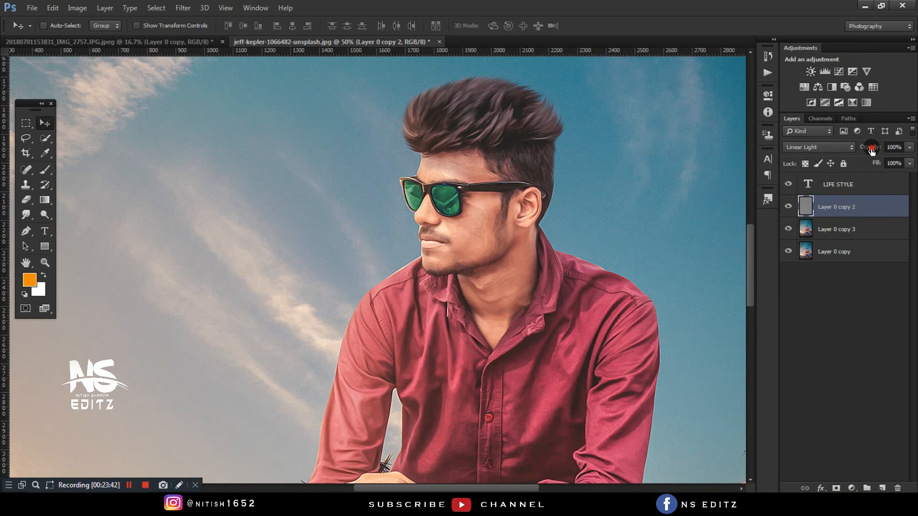
{"action": "left_click_drag", "start_coordinate": [871, 150], "coordinate": [865, 151]}
{"action": "key", "text": "ctrl+minus"}
{"action": "key", "text": "ctrl+minus"}
{"action": "key", "text": "ctrl+minus"}
{"action": "key", "text": "ctrl+minus"}
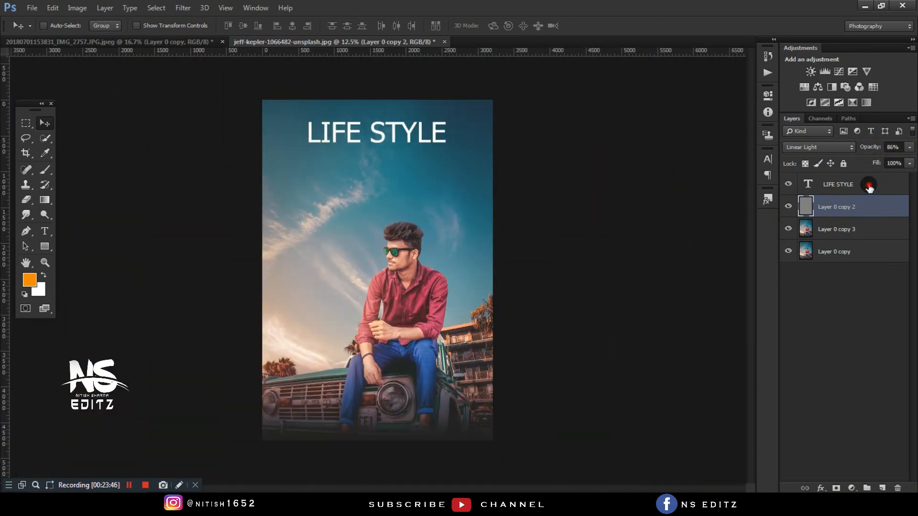
- Reduce the "LIFE STYLE" text layer to 91% opacity and 71% fill
{"action": "left_click", "coordinate": [869, 188]}
{"action": "mouse_move", "coordinate": [876, 164]}
{"action": "left_mouse_down"}
{"action": "mouse_move", "coordinate": [861, 170]}
{"action": "mouse_move", "coordinate": [868, 148]}
{"action": "left_mouse_up"}
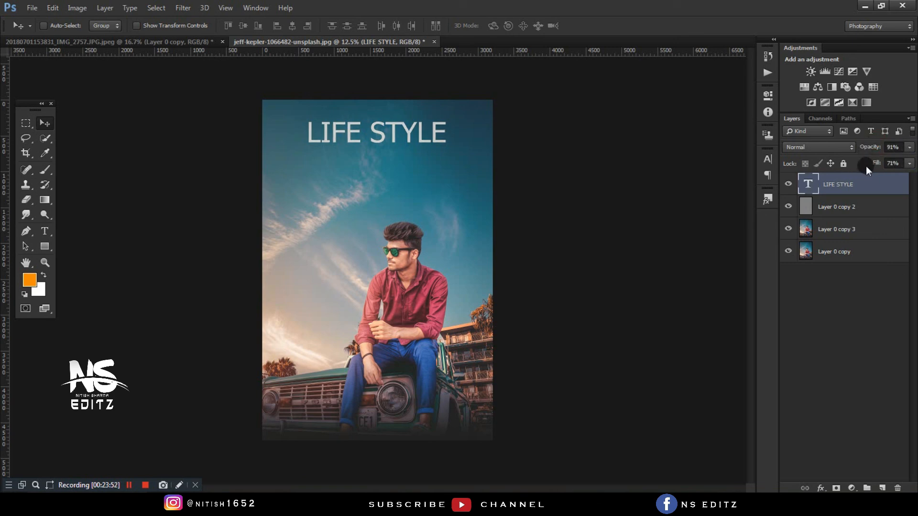
- Flatten the image into a single layer and unlock the resulting background
{"action": "right_click", "coordinate": [858, 187]}
{"action": "left_click", "coordinate": [888, 283]}
{"action": "right_click", "coordinate": [878, 258]}
{"action": "left_click", "coordinate": [751, 338]}
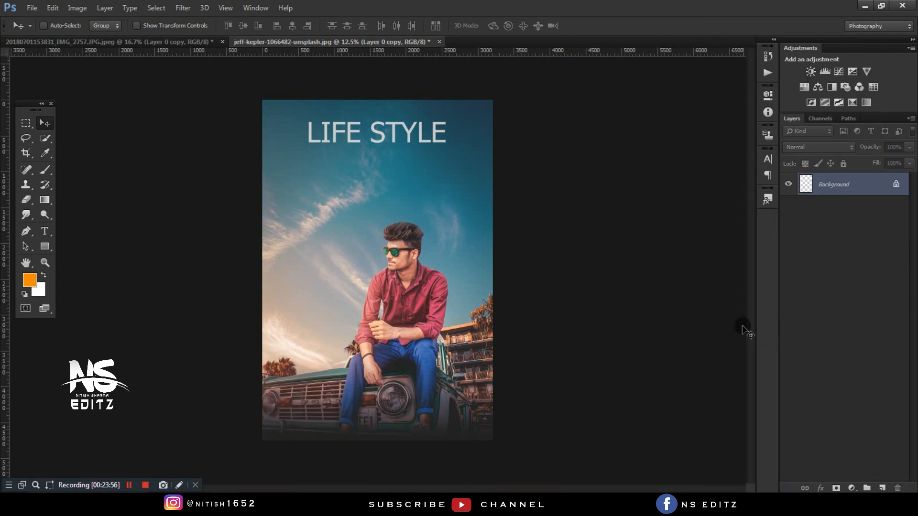
{"action": "left_click", "coordinate": [895, 184]}
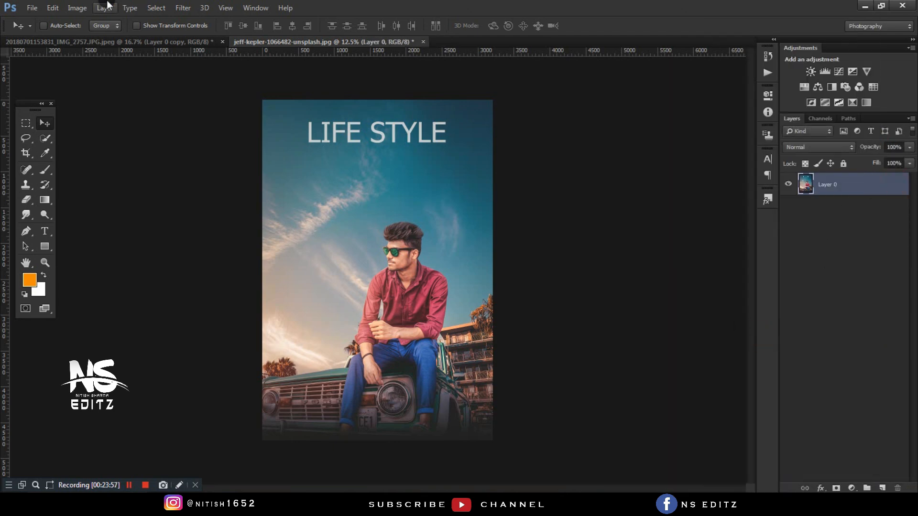
- Save the finished image to the Desktop in JPEG format, keeping the suggested file name
{"action": "left_click", "coordinate": [32, 8]}
{"action": "left_click", "coordinate": [48, 114]}
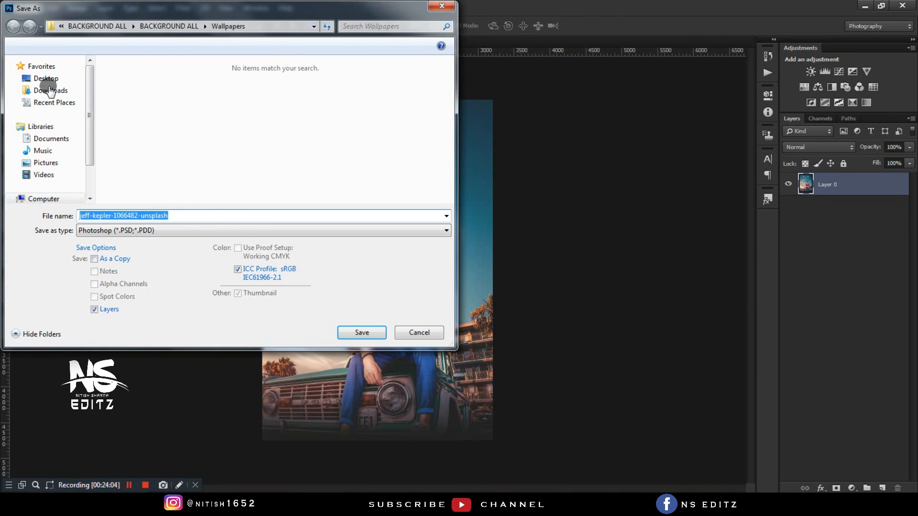
{"action": "left_click", "coordinate": [39, 82]}
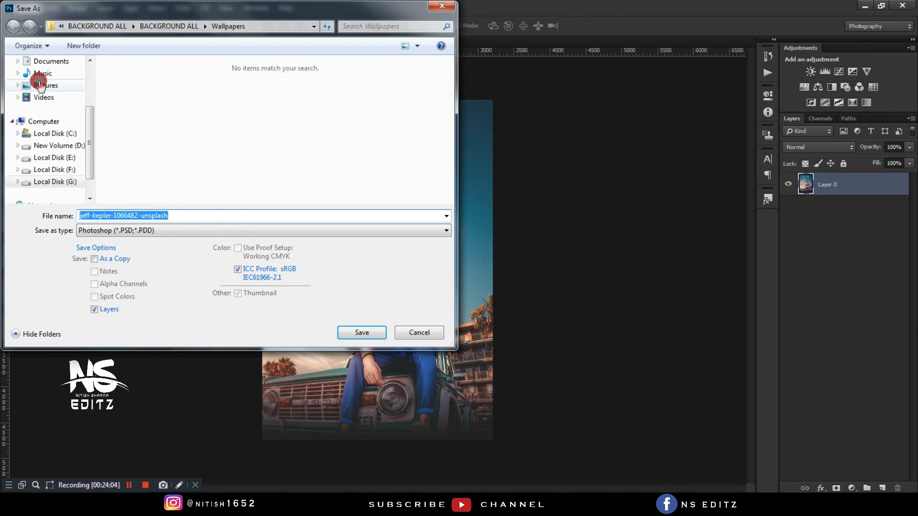
{"action": "scroll", "coordinate": [88, 139], "scroll_direction": "up", "scroll_amount": 3}
{"action": "left_click", "coordinate": [63, 86]}
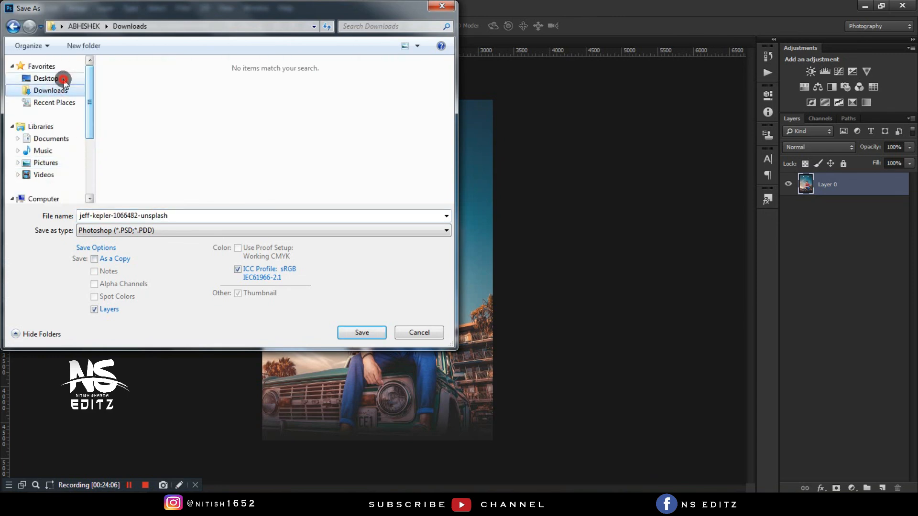
{"action": "left_click", "coordinate": [64, 79]}
{"action": "left_click", "coordinate": [144, 231]}
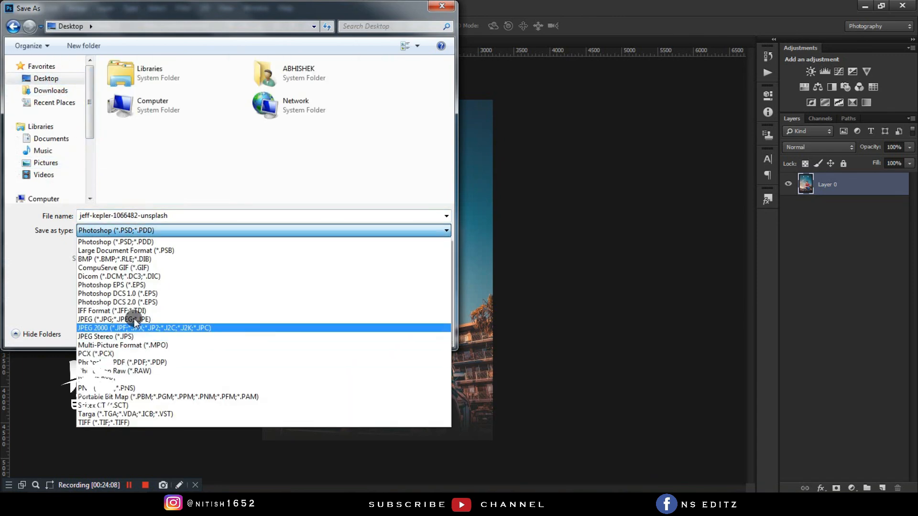
{"action": "left_click", "coordinate": [134, 320]}
{"action": "left_click_drag", "start_coordinate": [143, 8], "coordinate": [604, 127]}
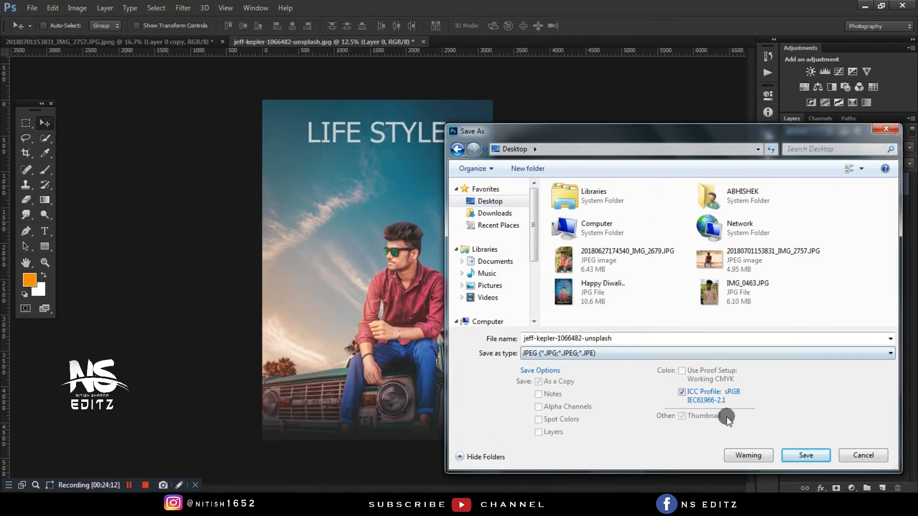
{"action": "left_click", "coordinate": [797, 455]}
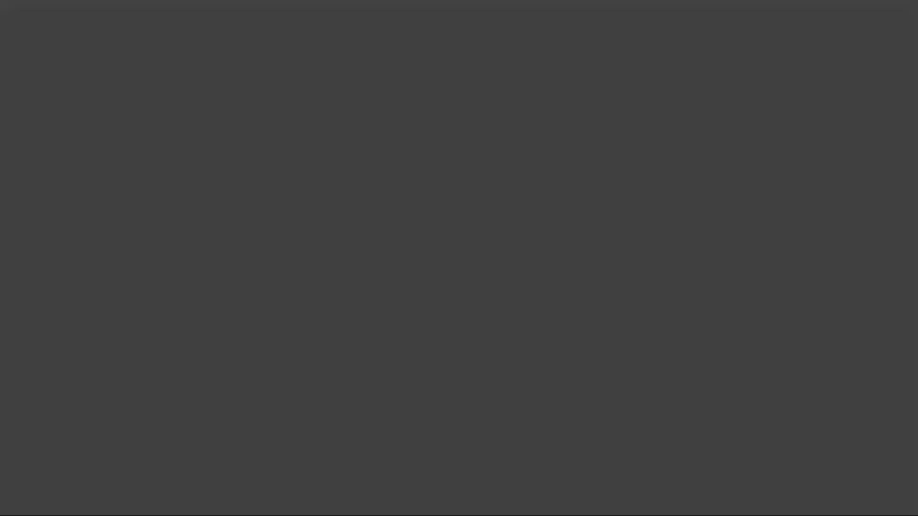